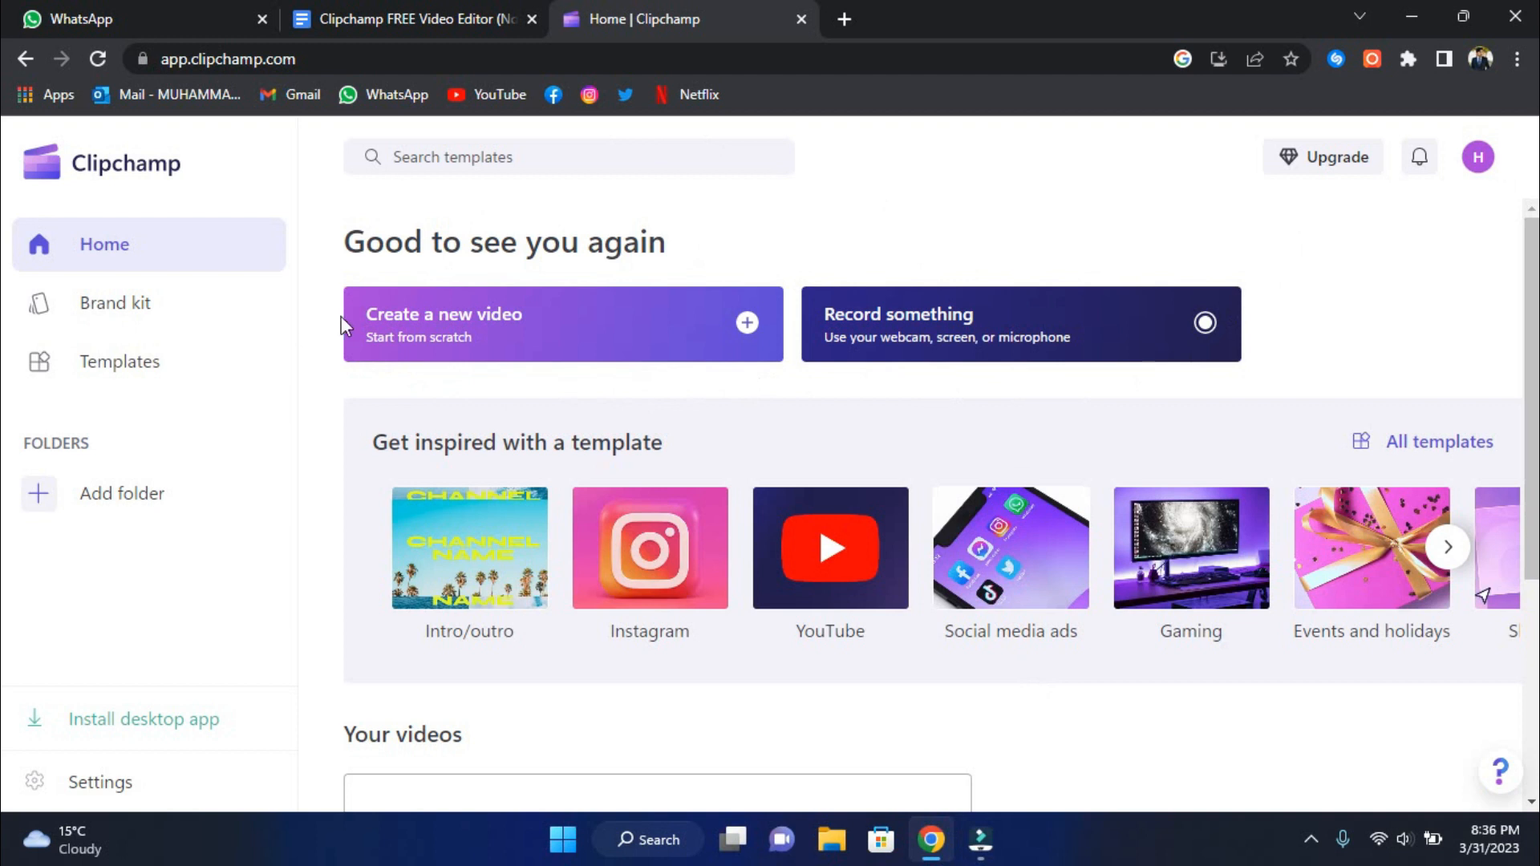
# - Look over the home page's template categories and the Your videos section
pyautogui.scroll(-4, 474, 388)
pyautogui.scroll(4, 474, 388)
pyautogui.scroll(-2, 474, 388)
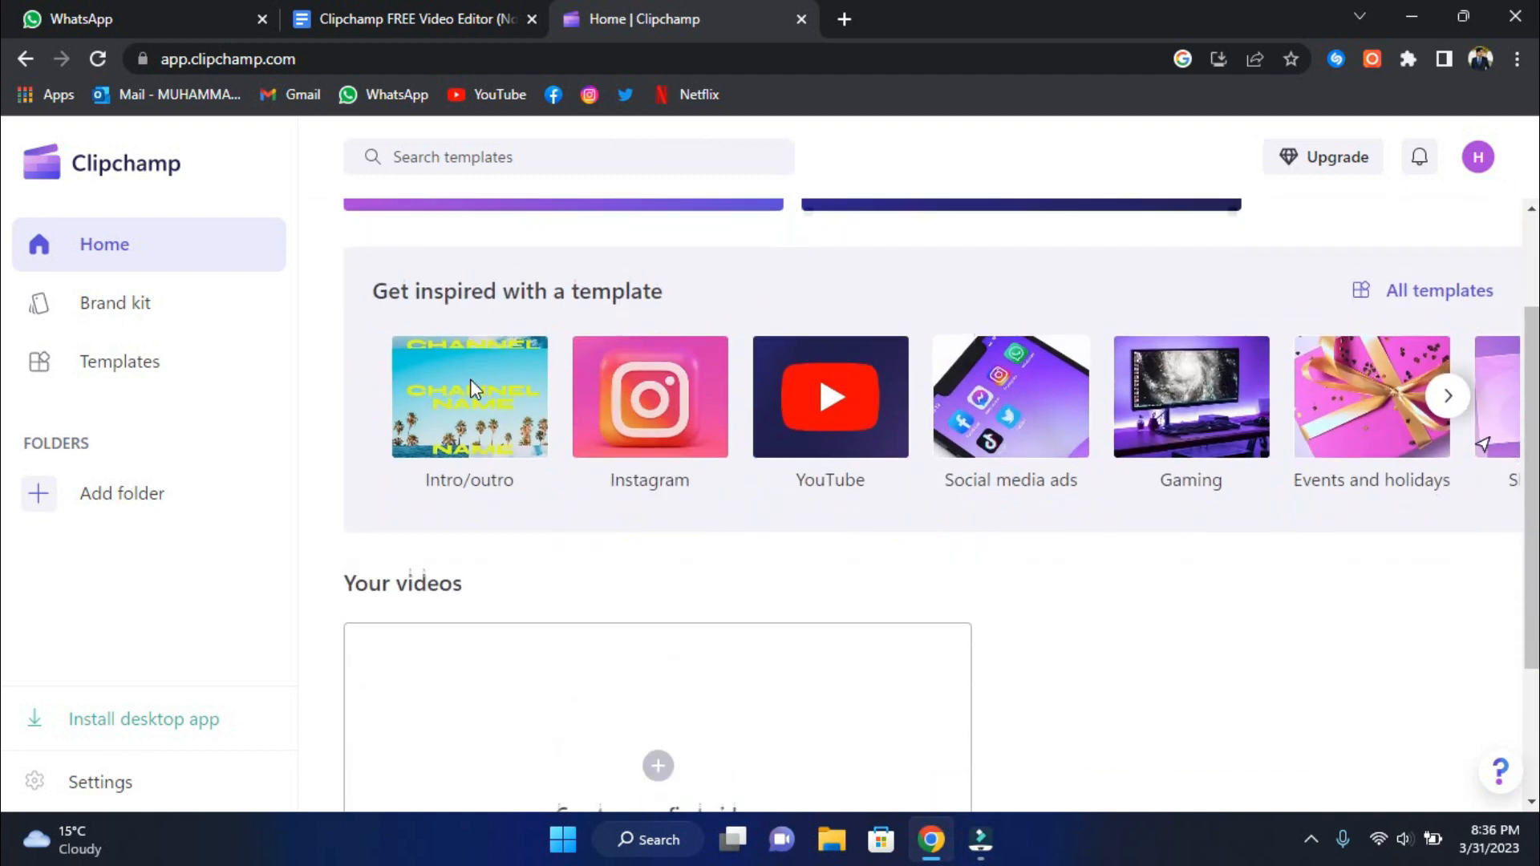
pyautogui.scroll(-2, 474, 389)
pyautogui.scroll(4, 990, 423)
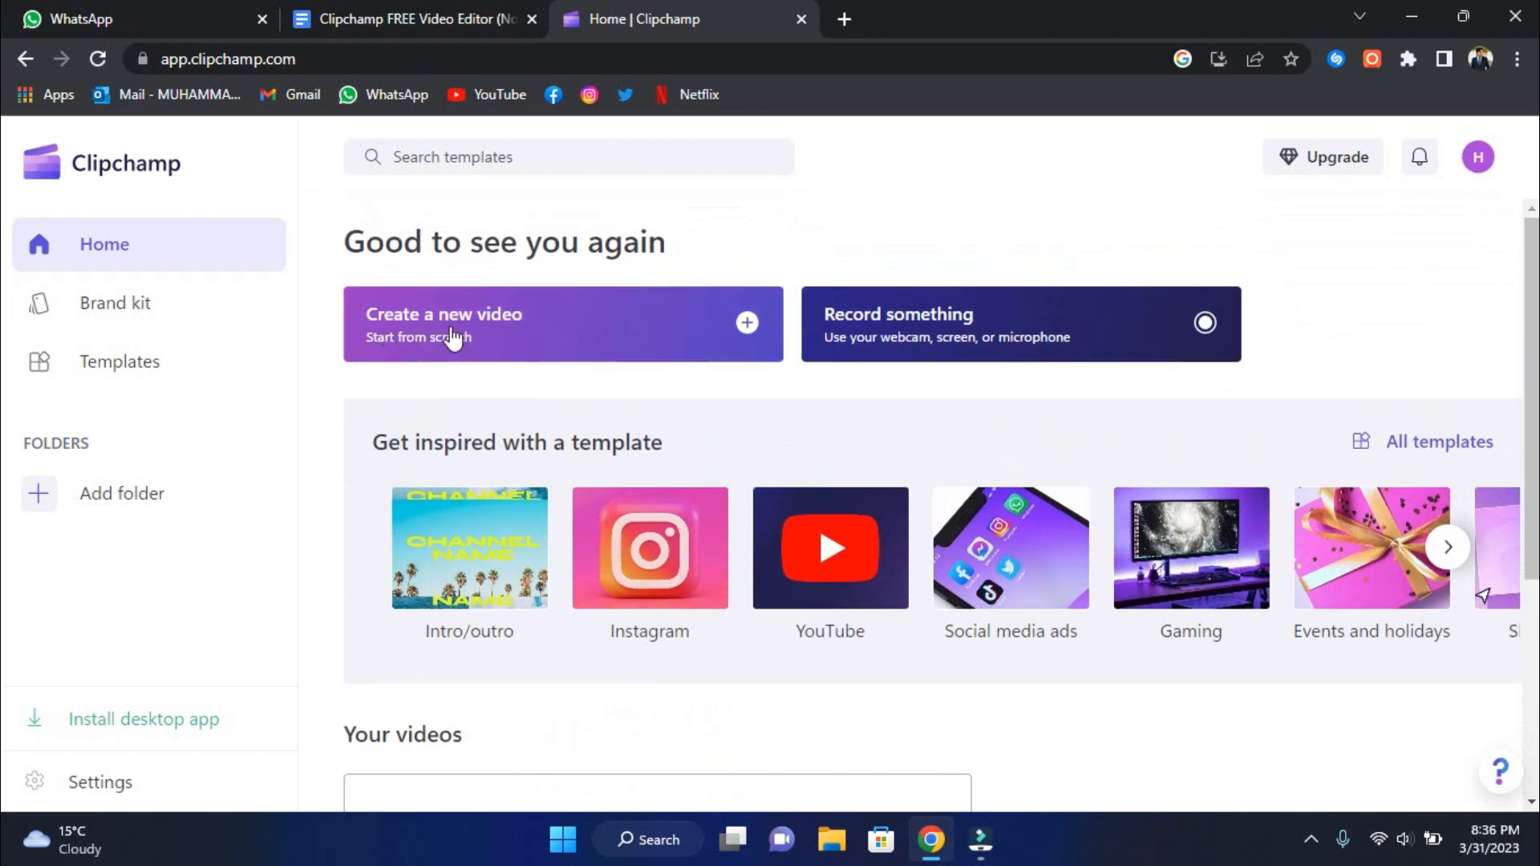
# - Browse the template library, looking through the popular categories and the Intro/outro, Instagram and YouTube collections
pyautogui.click(258, 351)
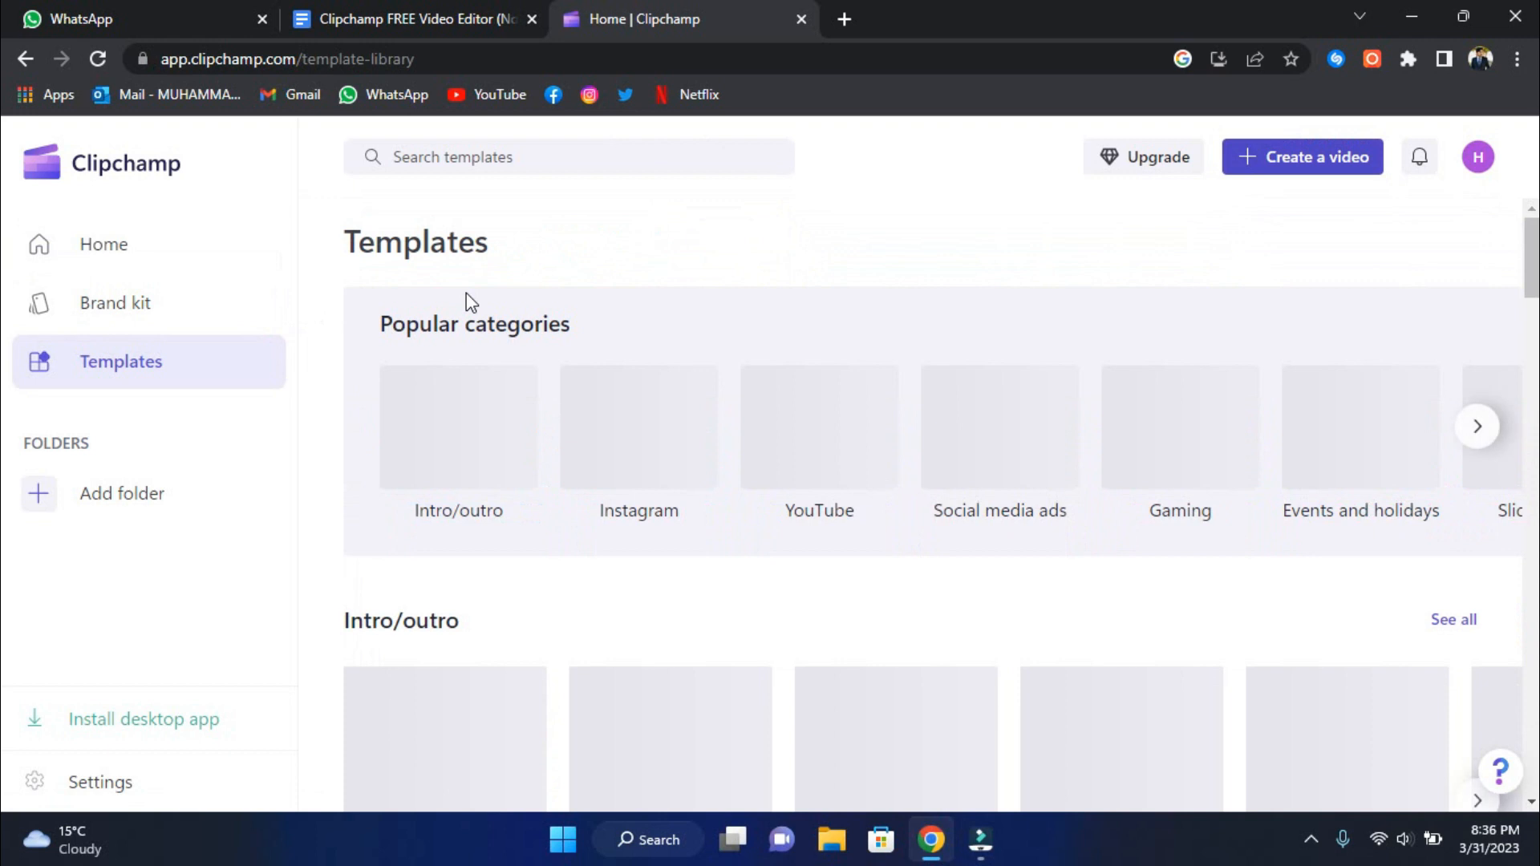
pyautogui.scroll(-2, 698, 353)
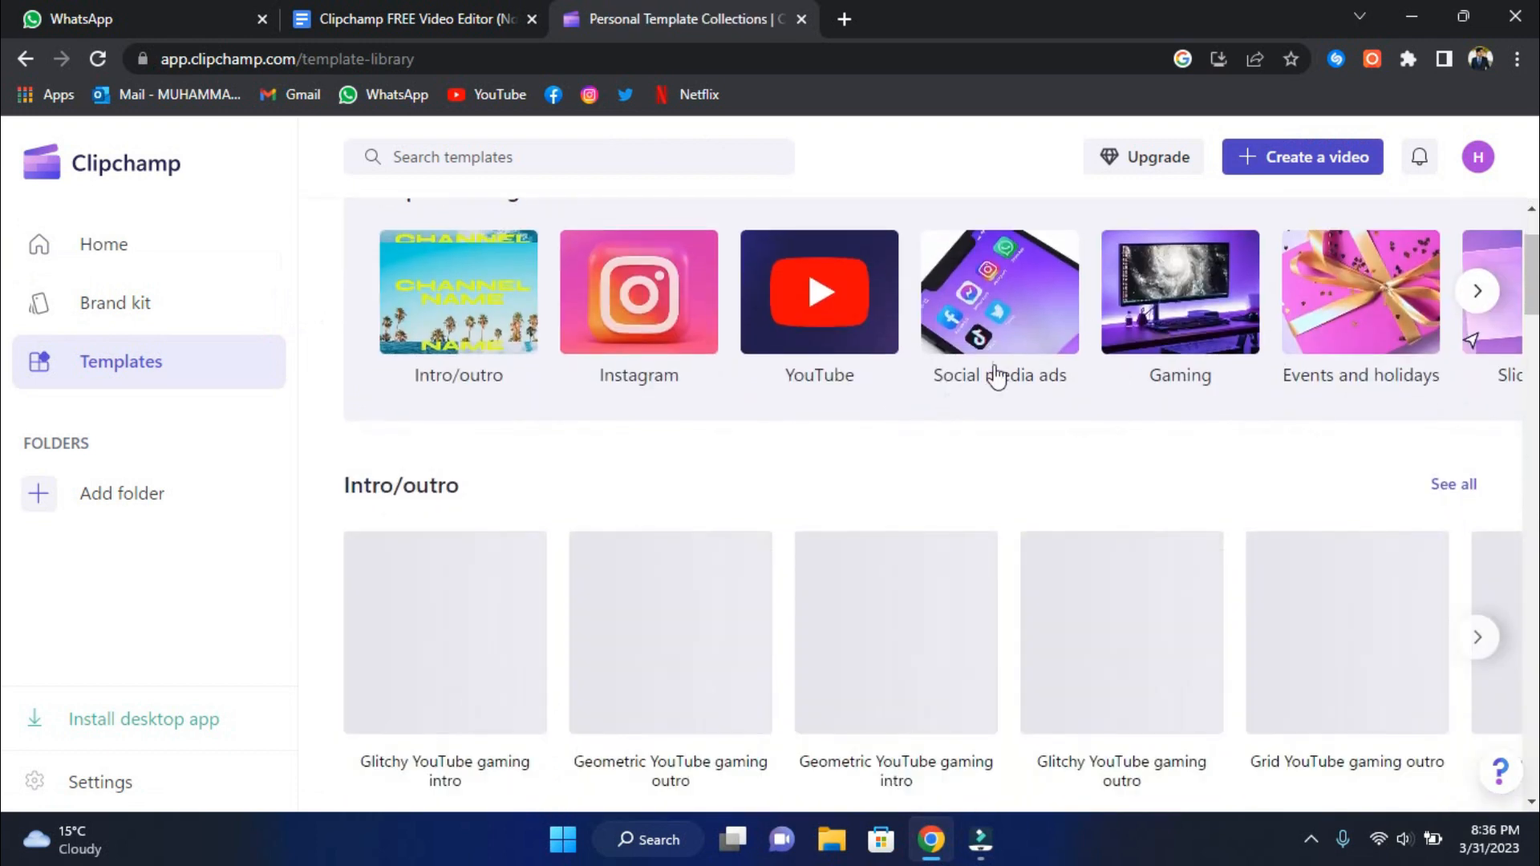
pyautogui.scroll(1, 1324, 373)
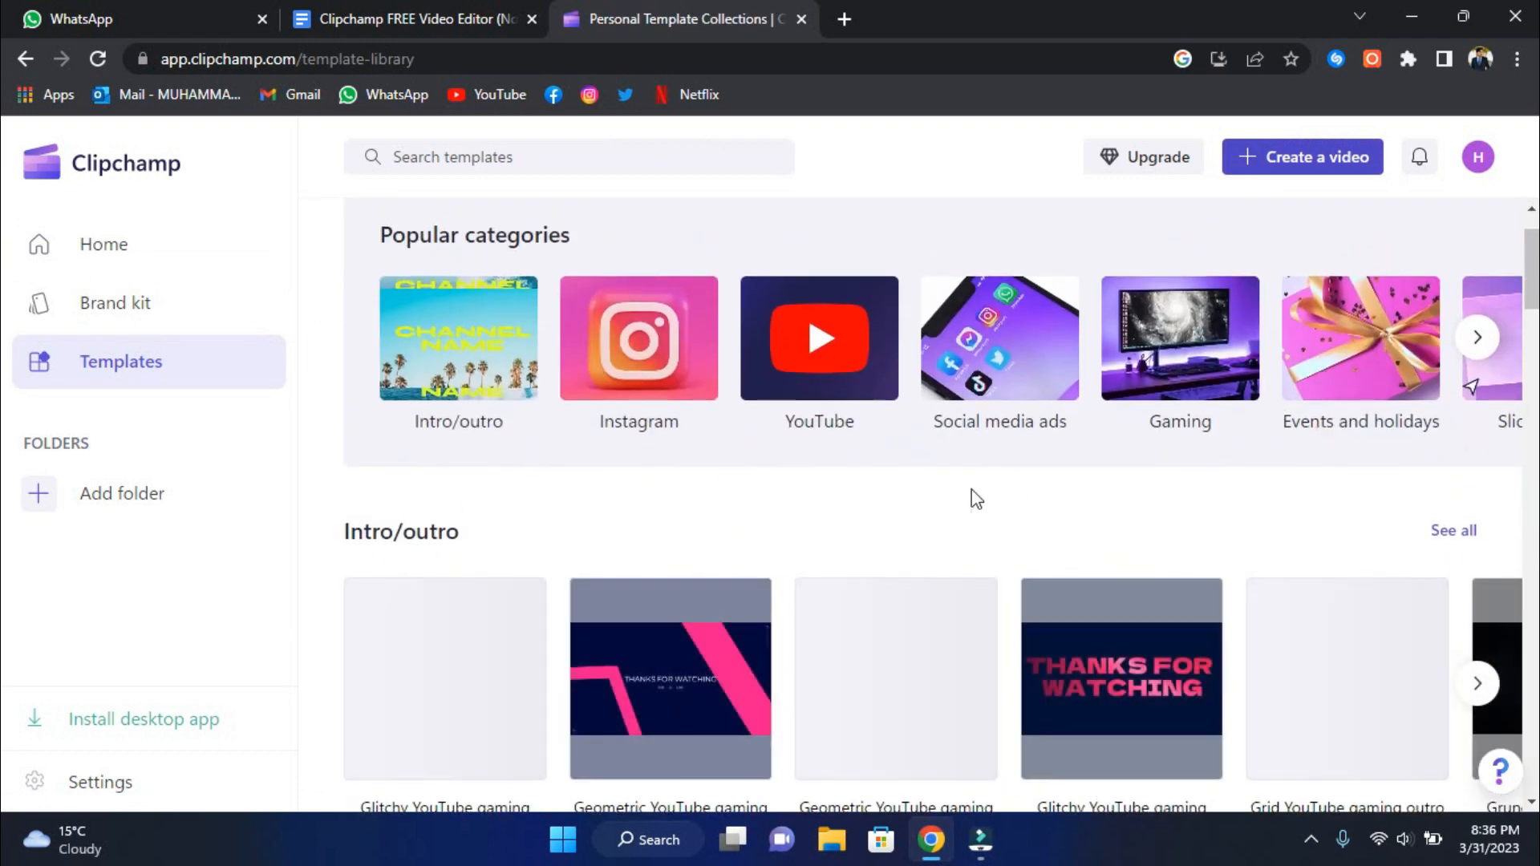
pyautogui.scroll(-5, 970, 498)
pyautogui.scroll(-4, 1003, 522)
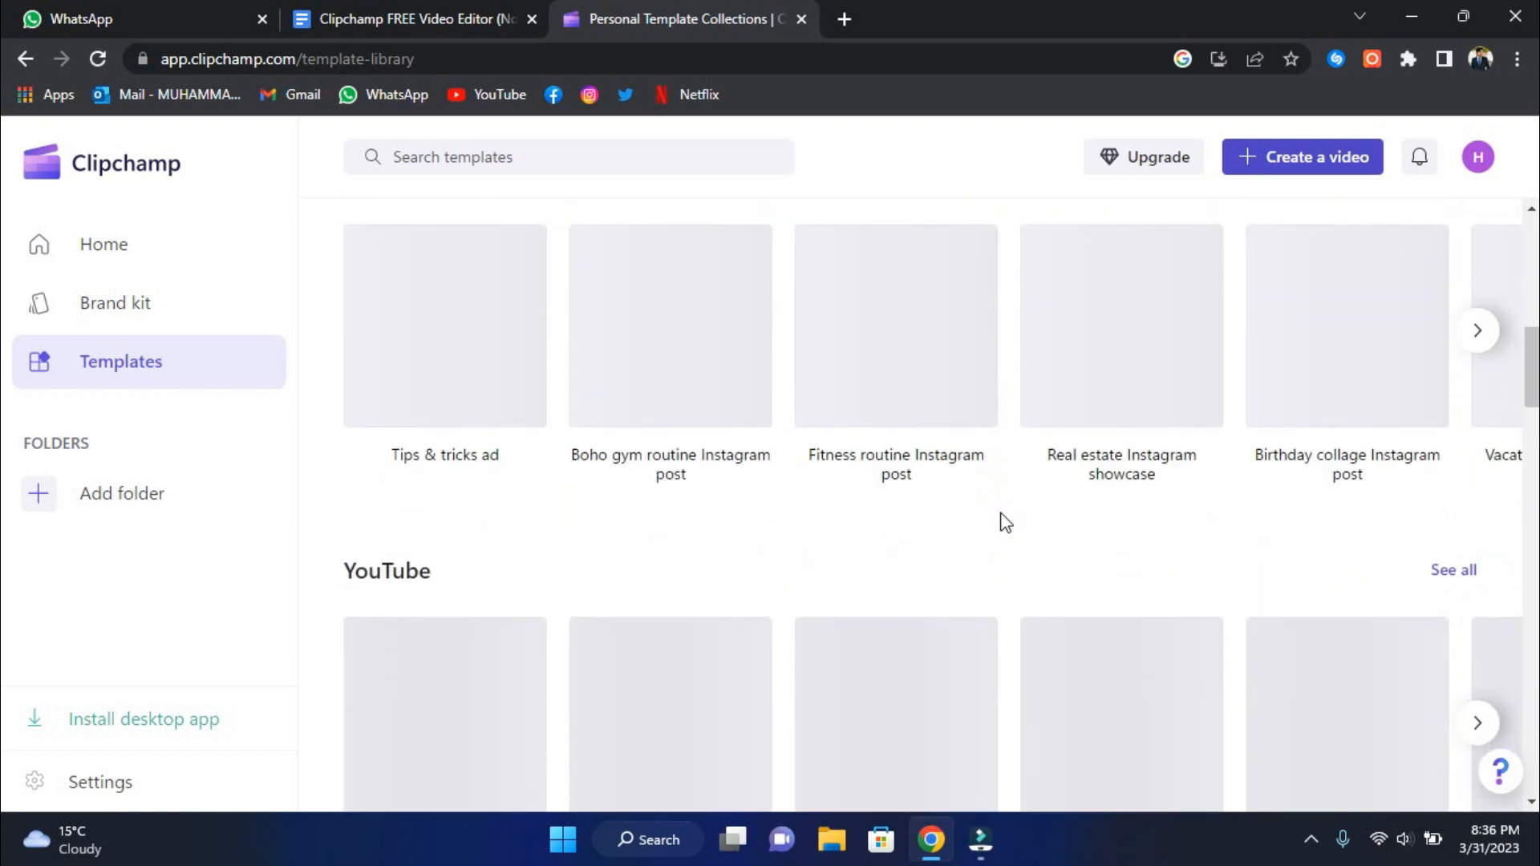
pyautogui.scroll(7, 1123, 513)
pyautogui.click(1473, 431)
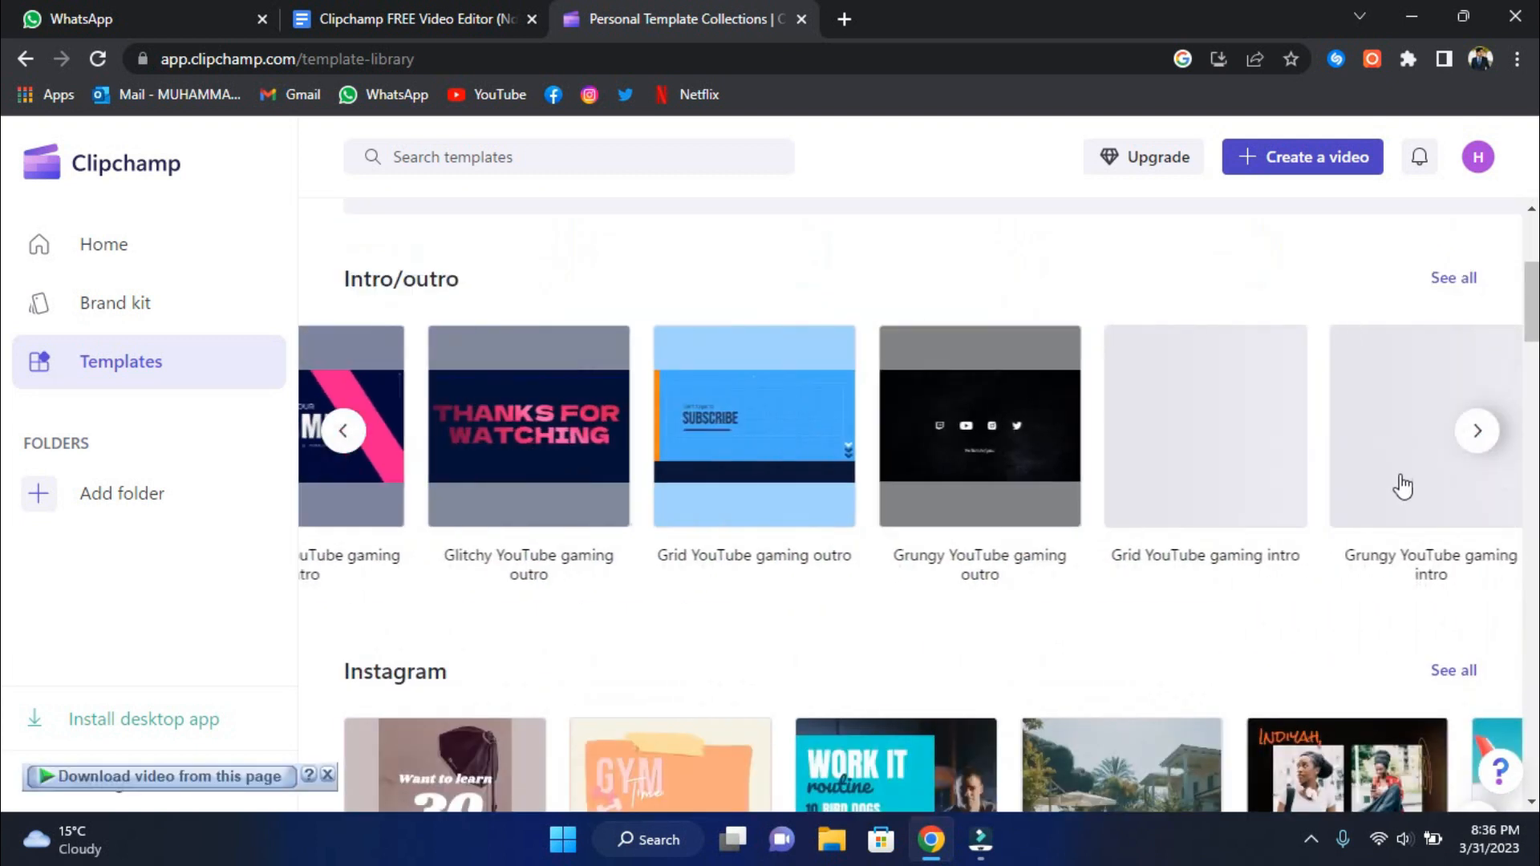
pyautogui.scroll(-3, 1468, 497)
pyautogui.scroll(6, 1209, 533)
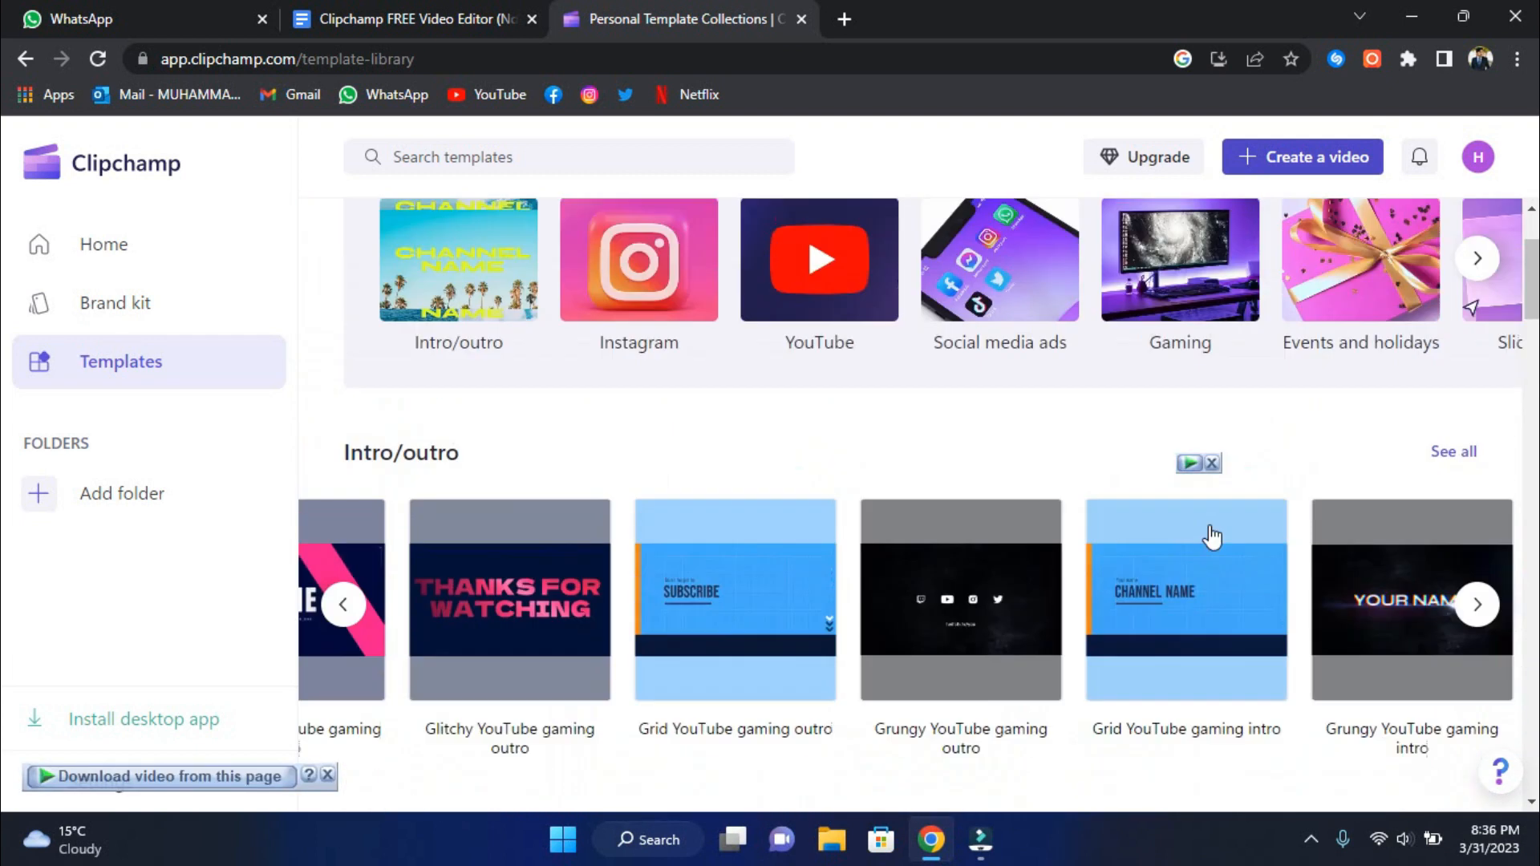
pyautogui.scroll(-2, 1066, 502)
pyautogui.scroll(-7, 1073, 503)
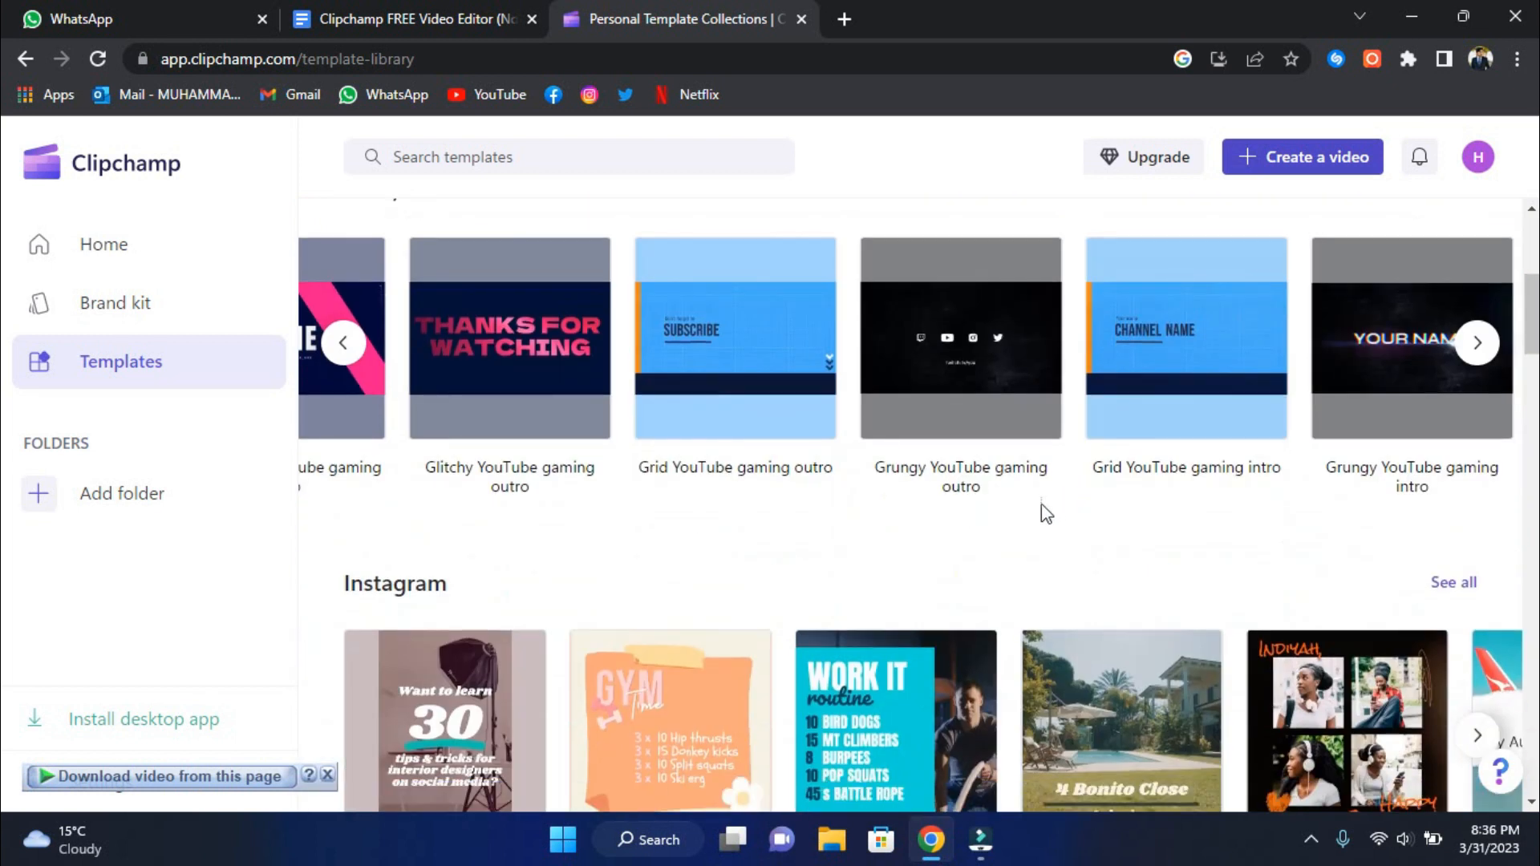
pyautogui.scroll(3, 1011, 520)
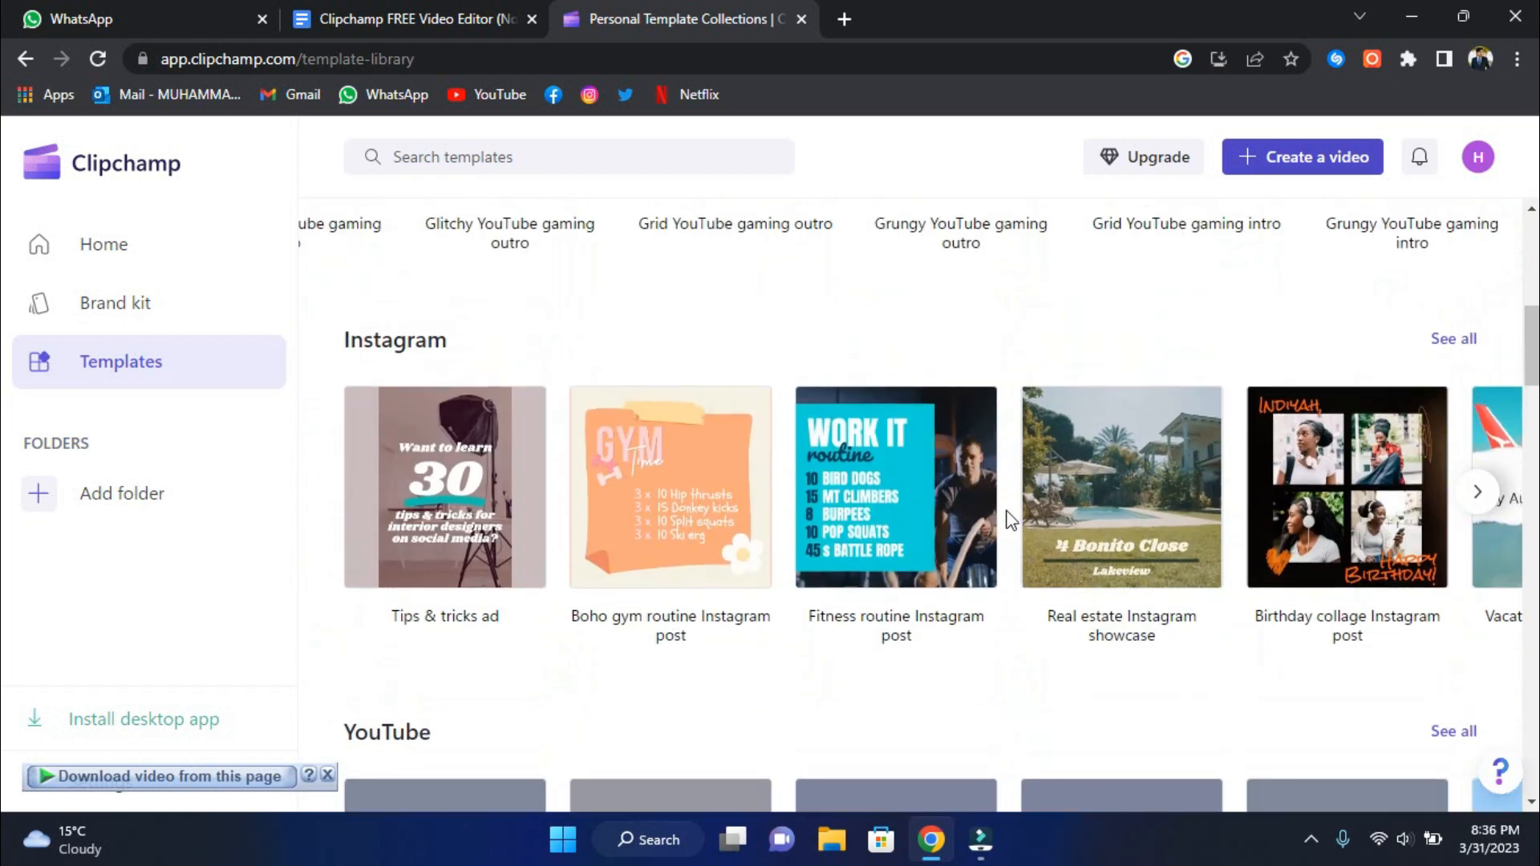
pyautogui.scroll(6, 1172, 291)
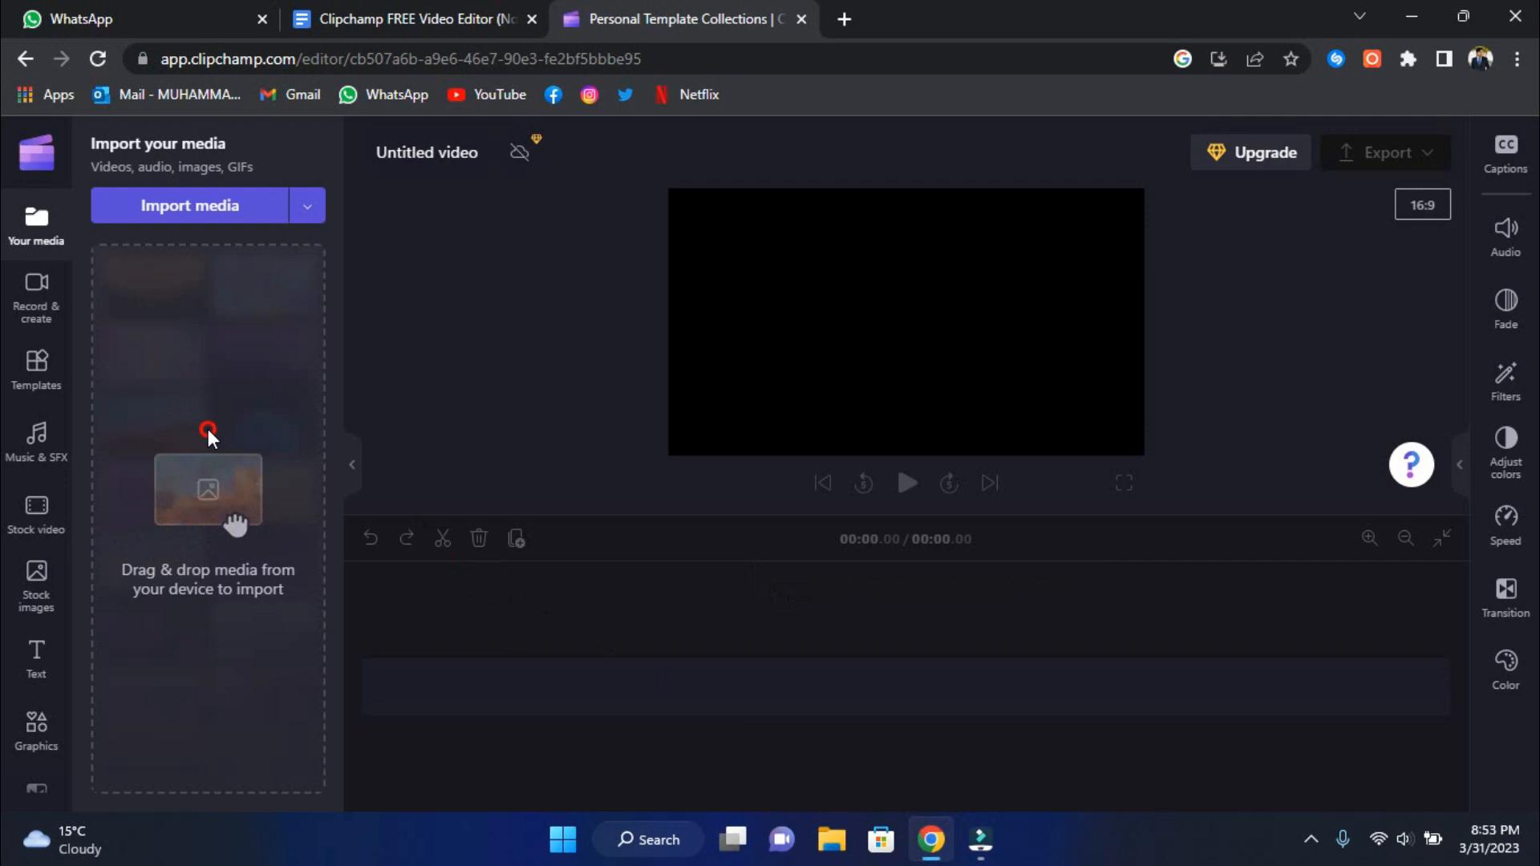
# - Examine the media import sources, including browsing local files and the QR code for importing from a phone
pyautogui.click(187, 210)
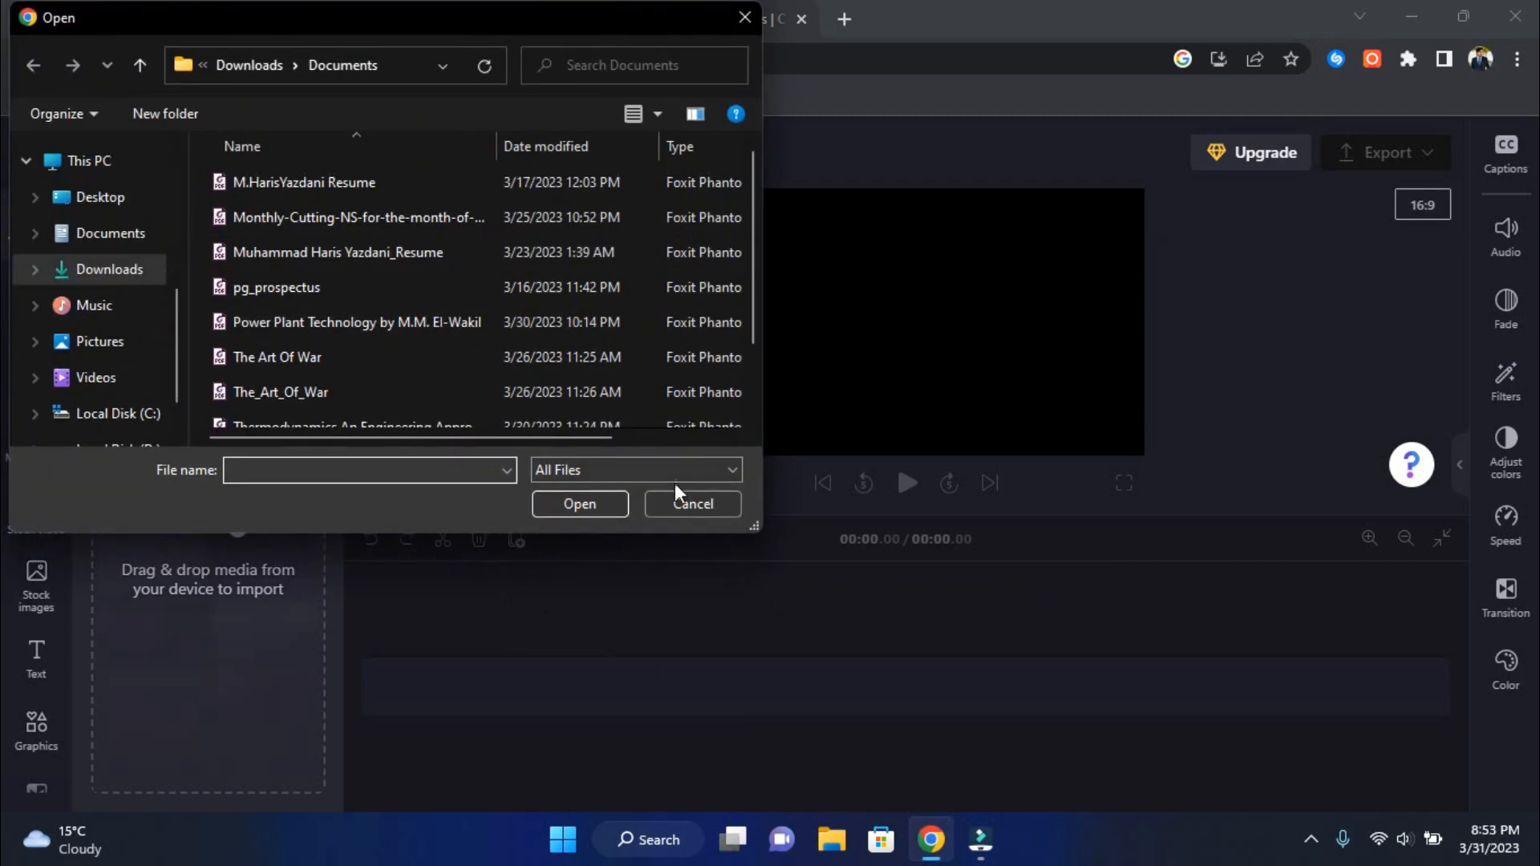
pyautogui.click(700, 502)
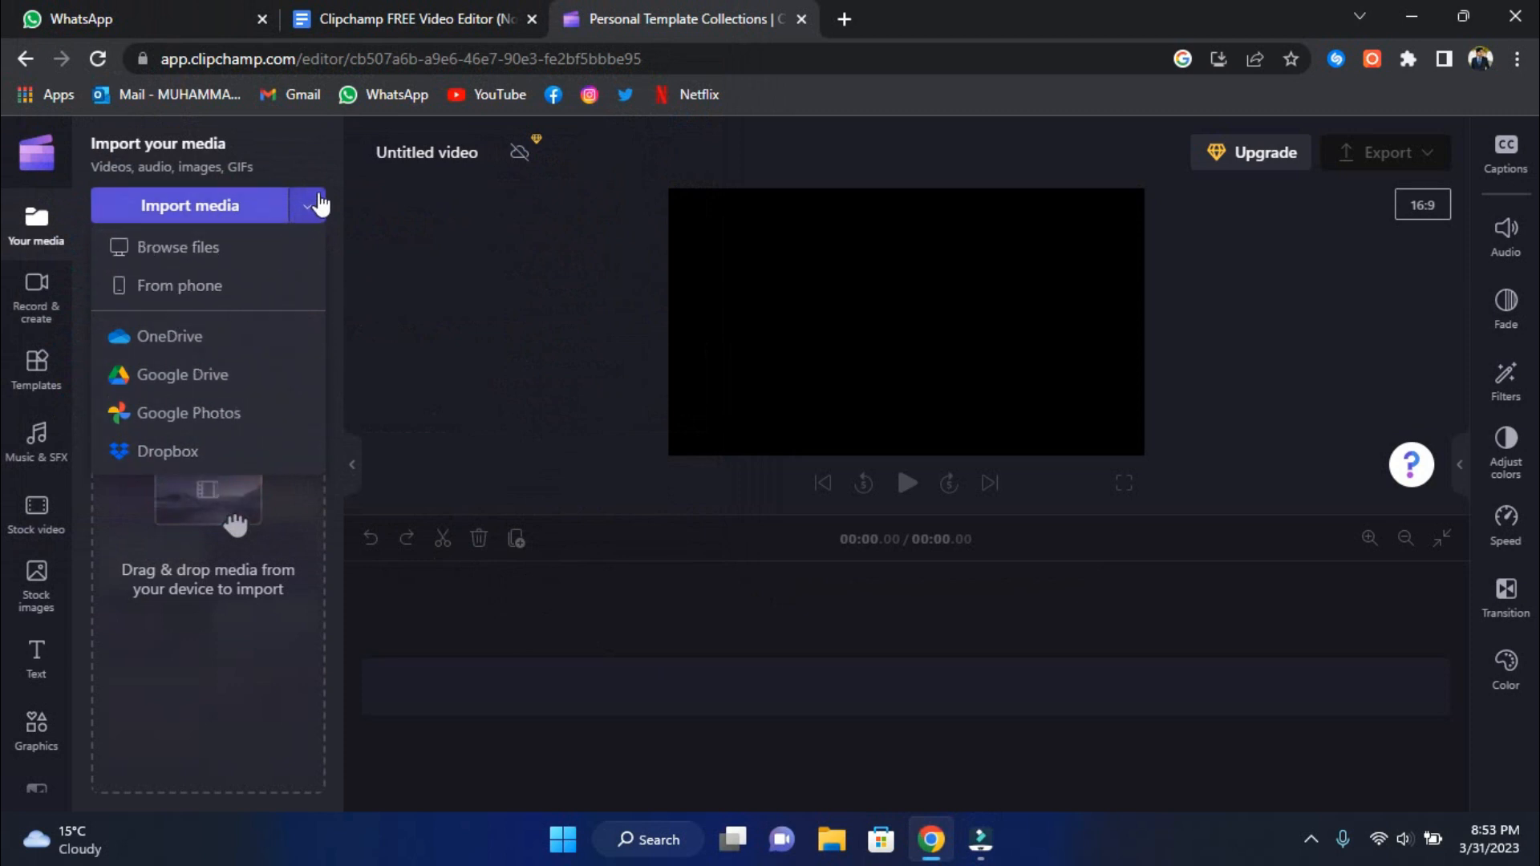
pyautogui.click(320, 205)
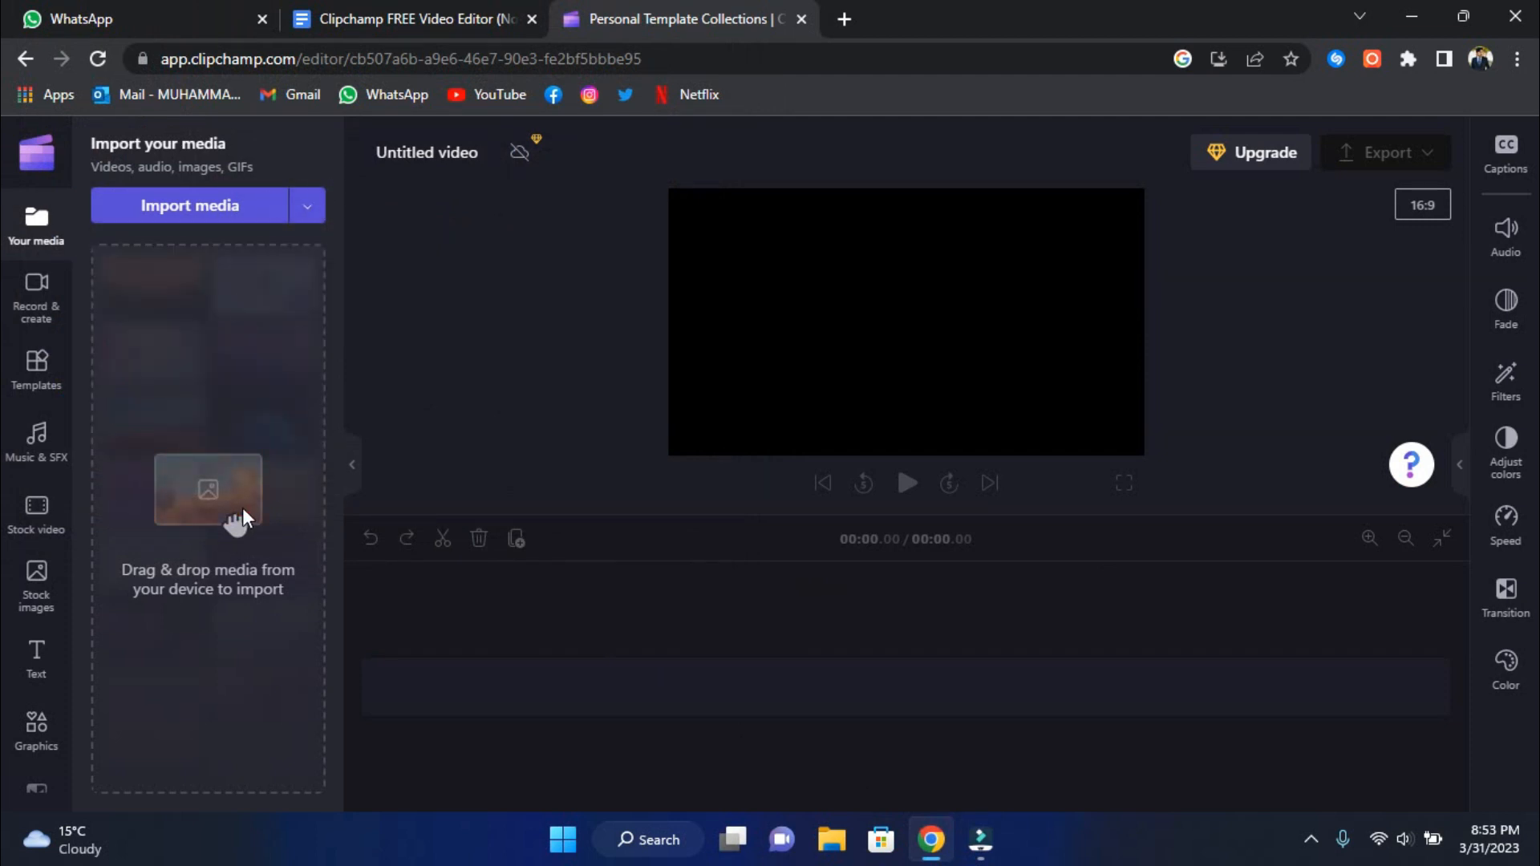
pyautogui.click(316, 202)
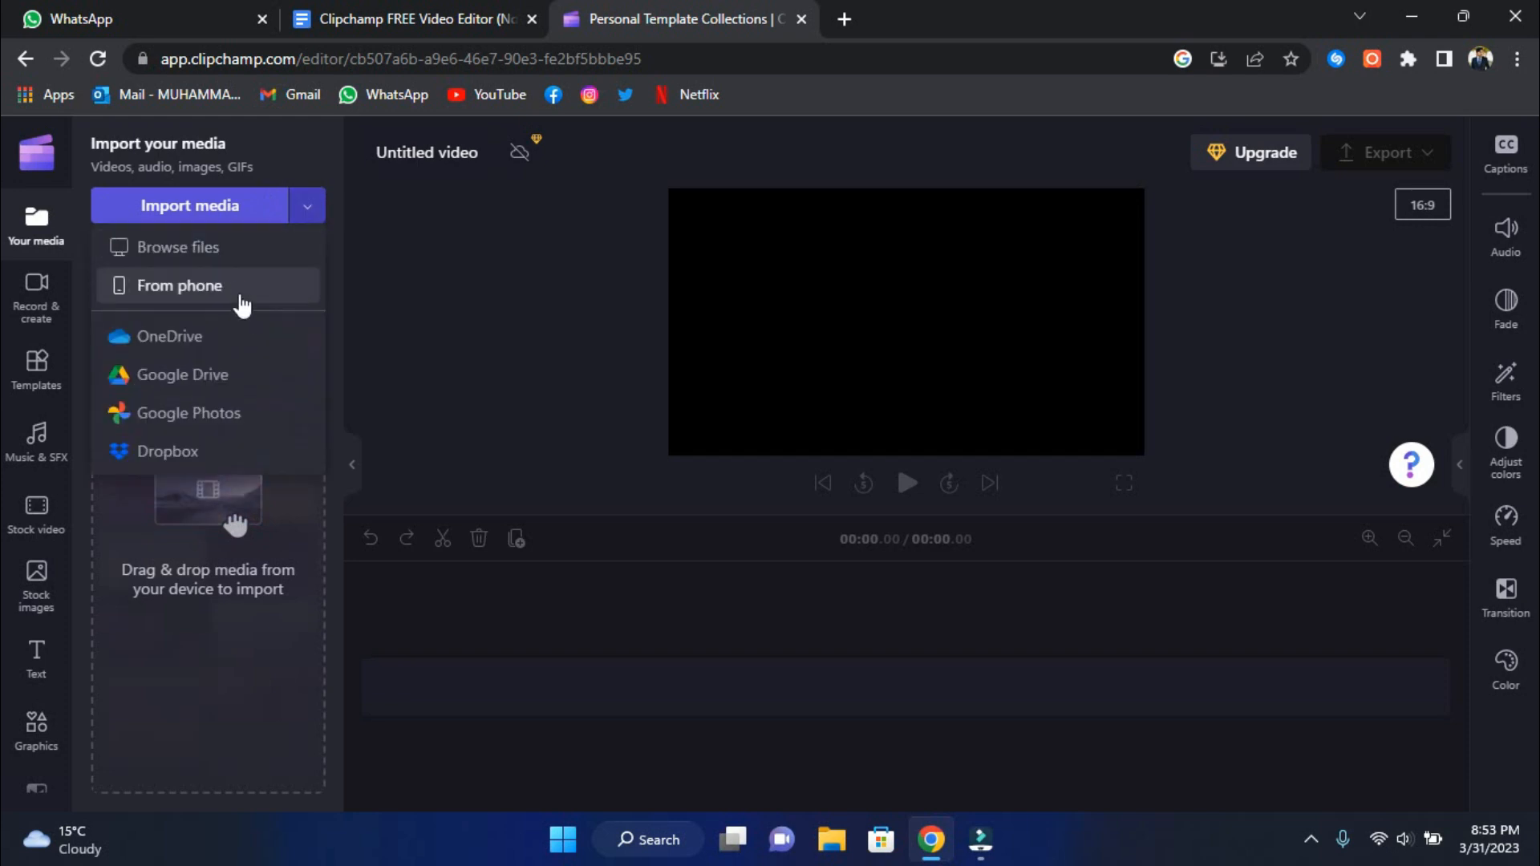
pyautogui.click(243, 302)
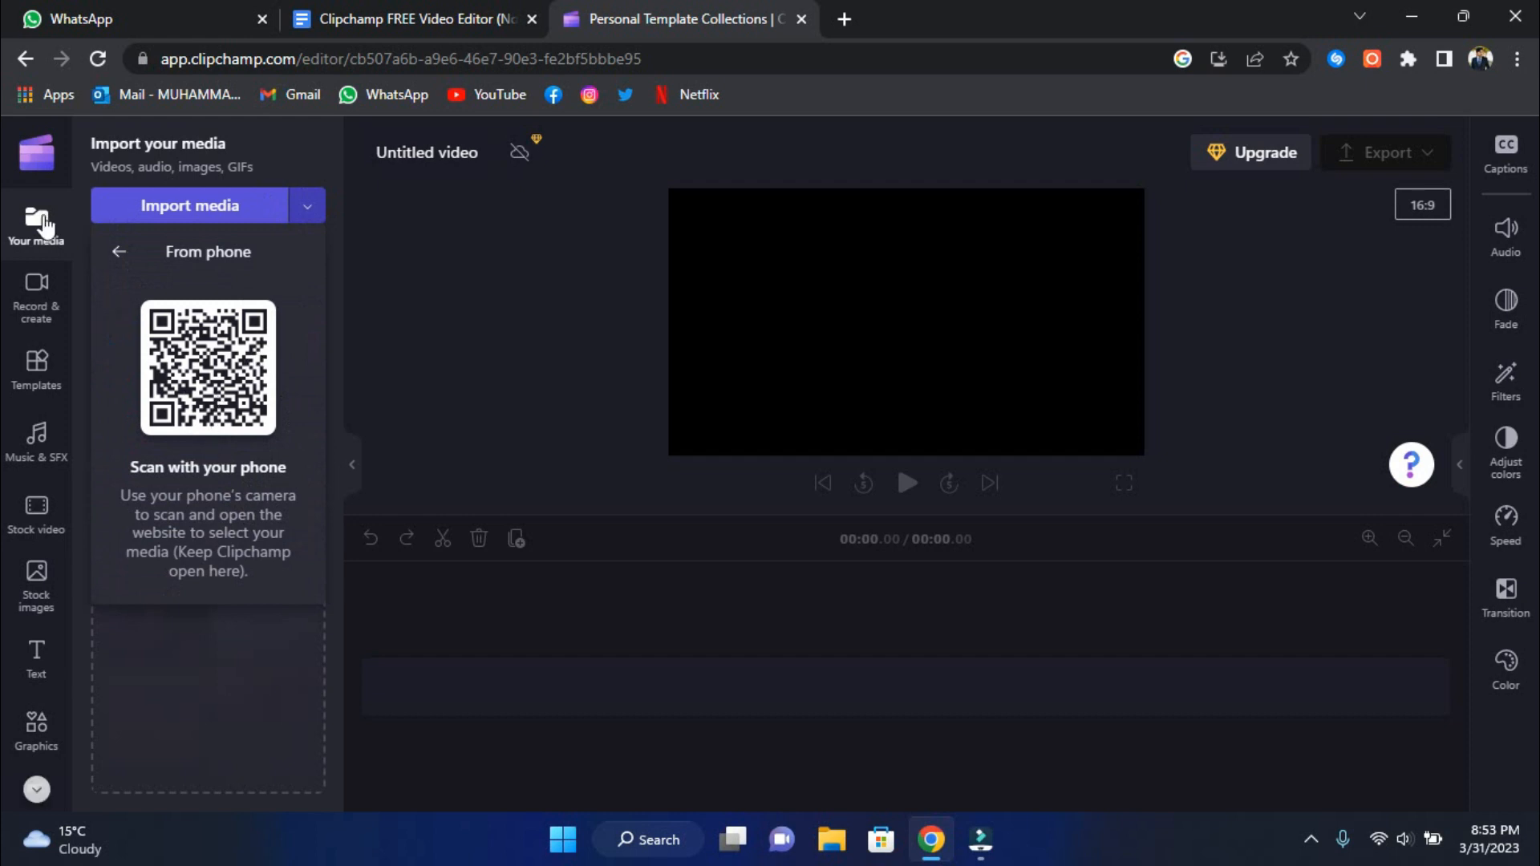
pyautogui.click(120, 253)
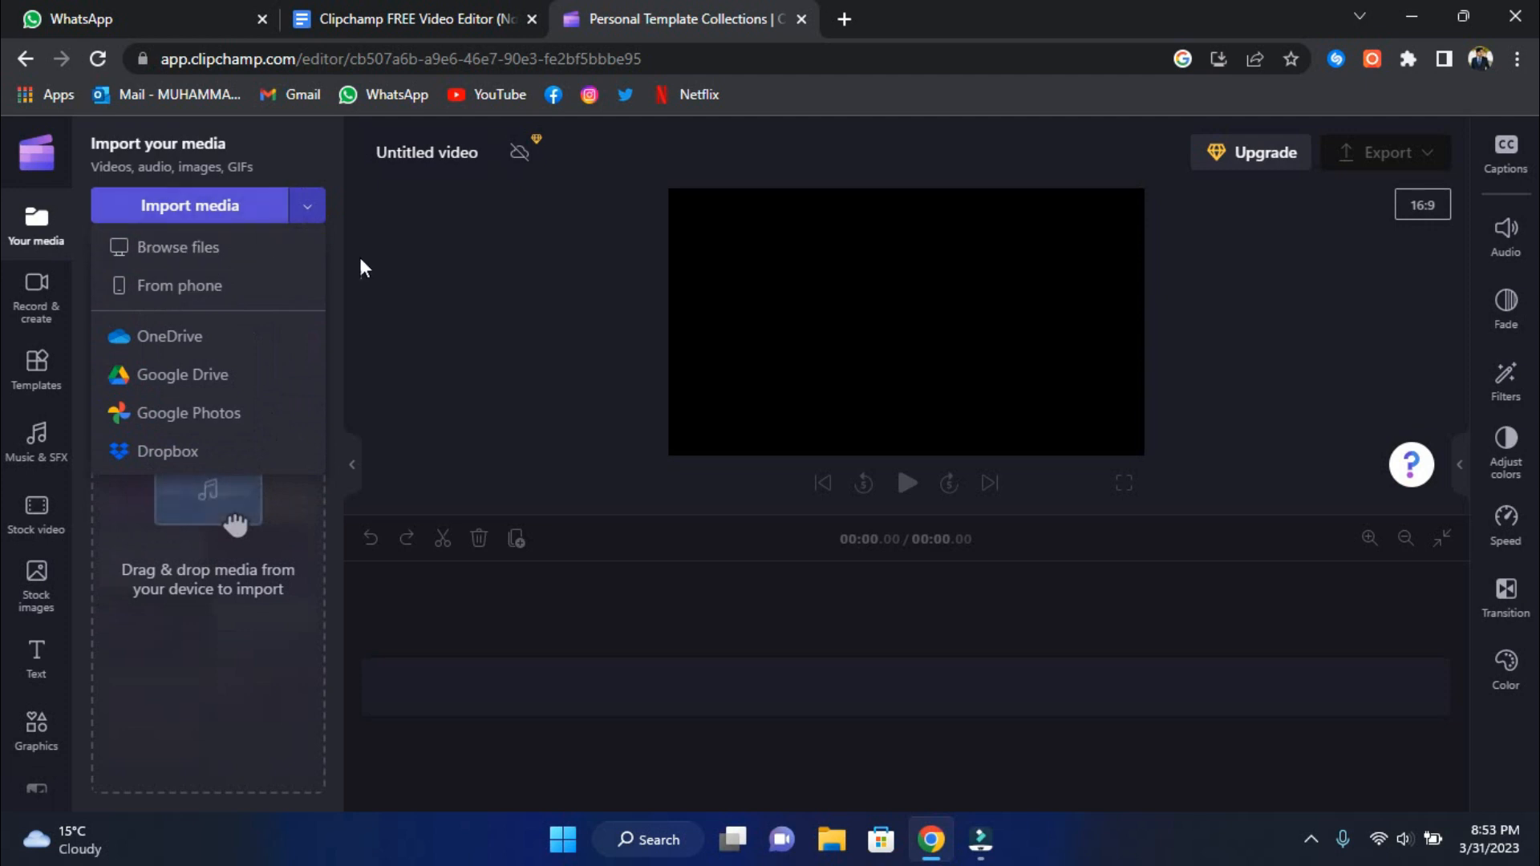
pyautogui.click(394, 205)
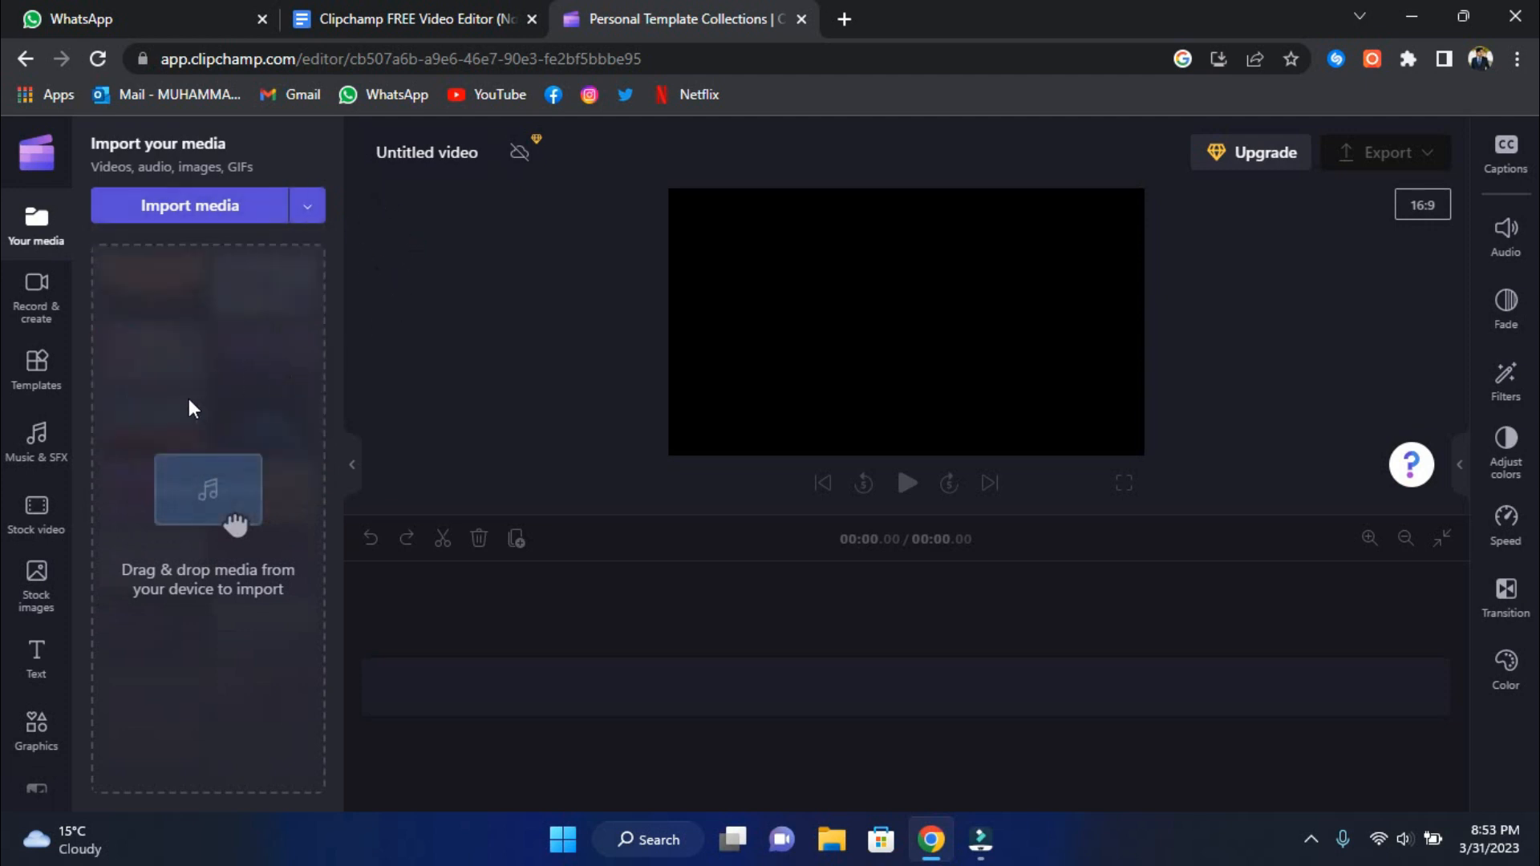
# - Open the Screen and camera recorder, allow it to use the camera and microphone, and close it
pyautogui.click(39, 302)
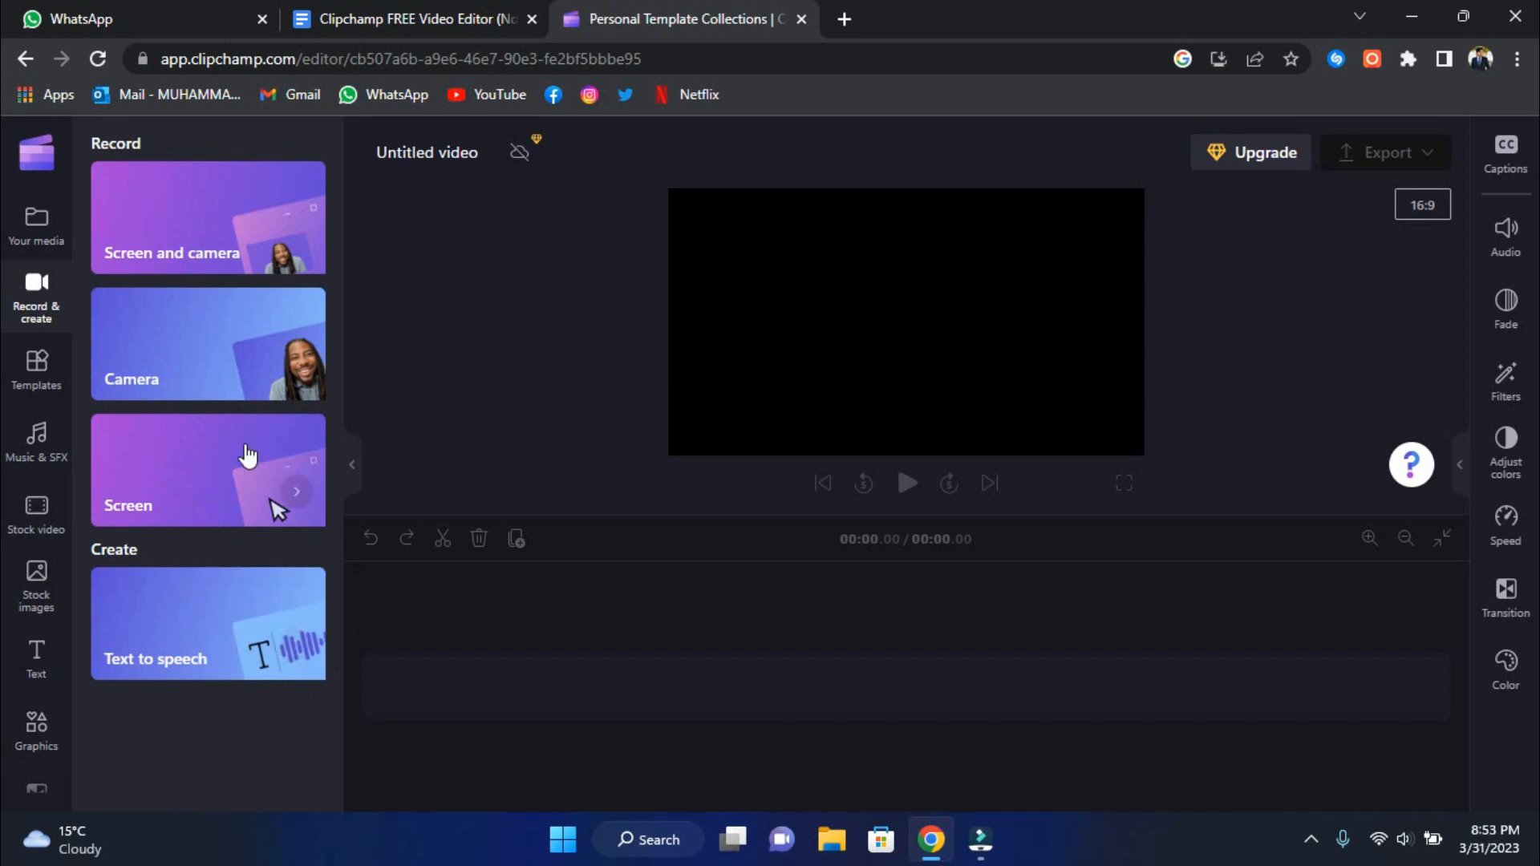
pyautogui.click(189, 221)
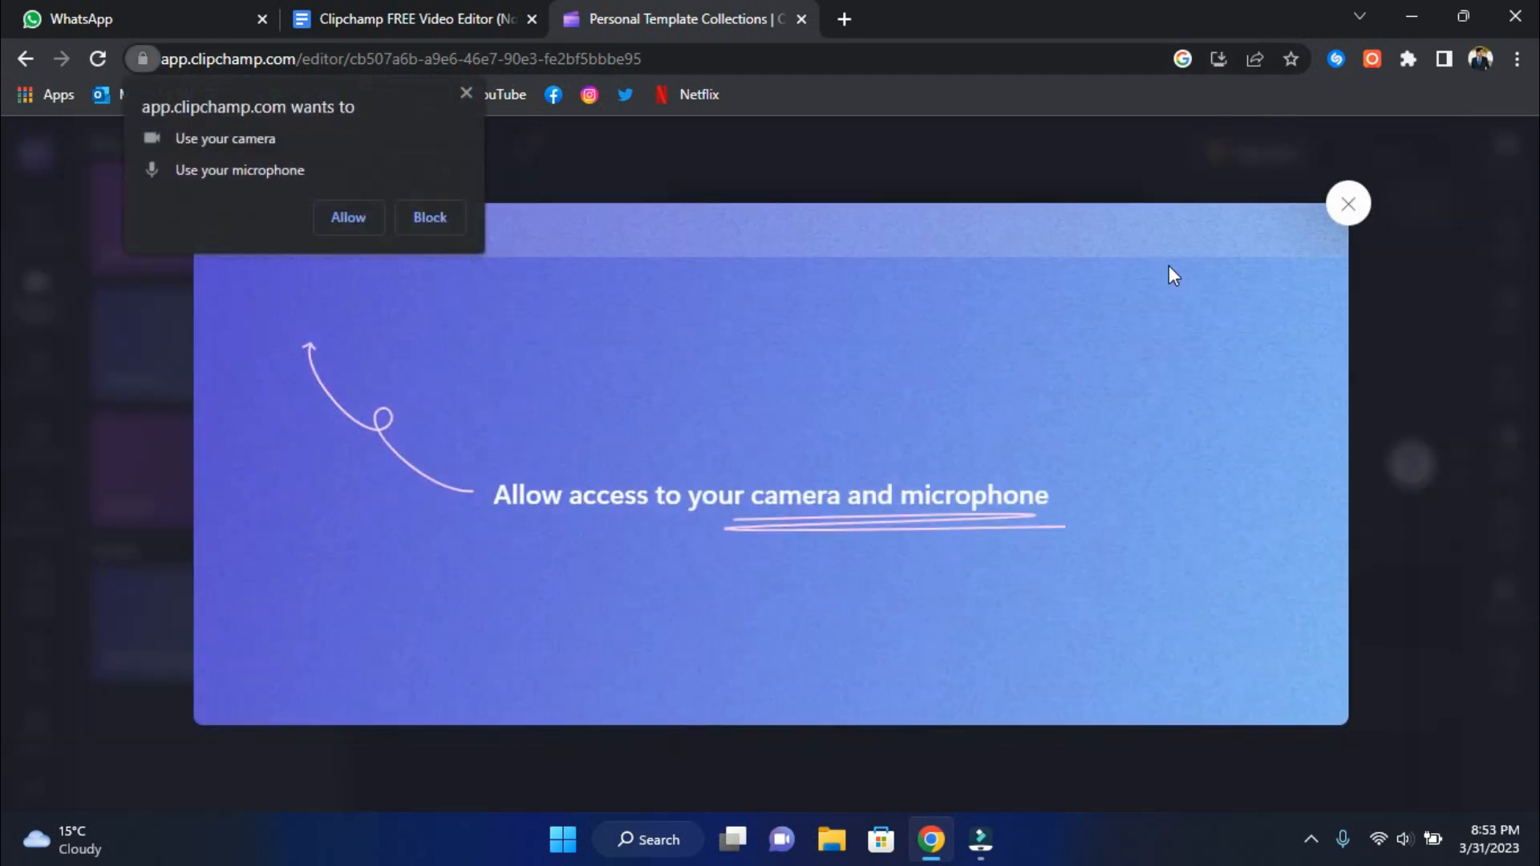
pyautogui.click(347, 218)
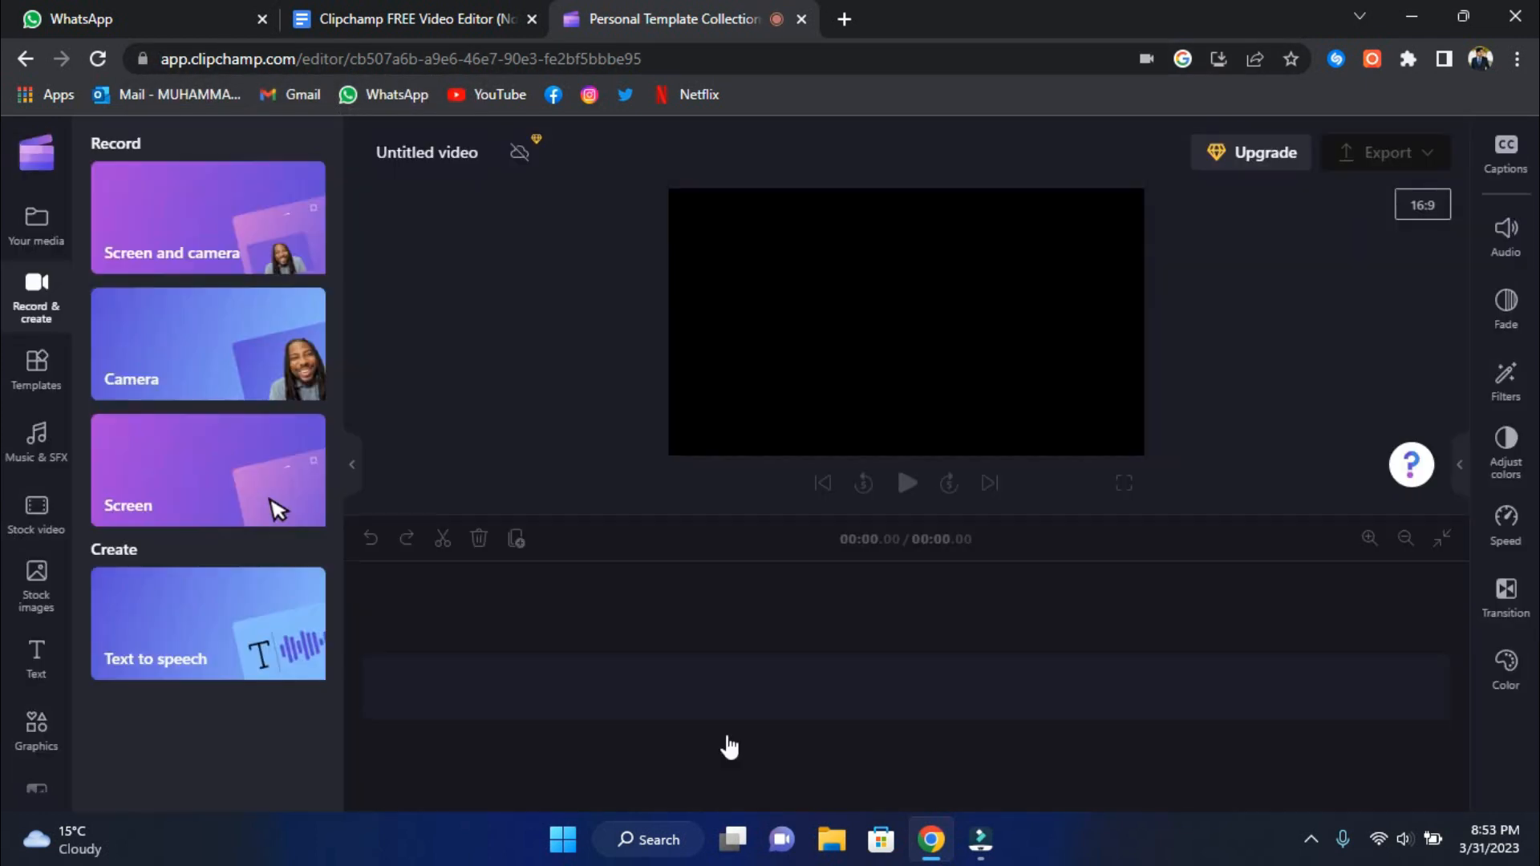
pyautogui.click(1347, 204)
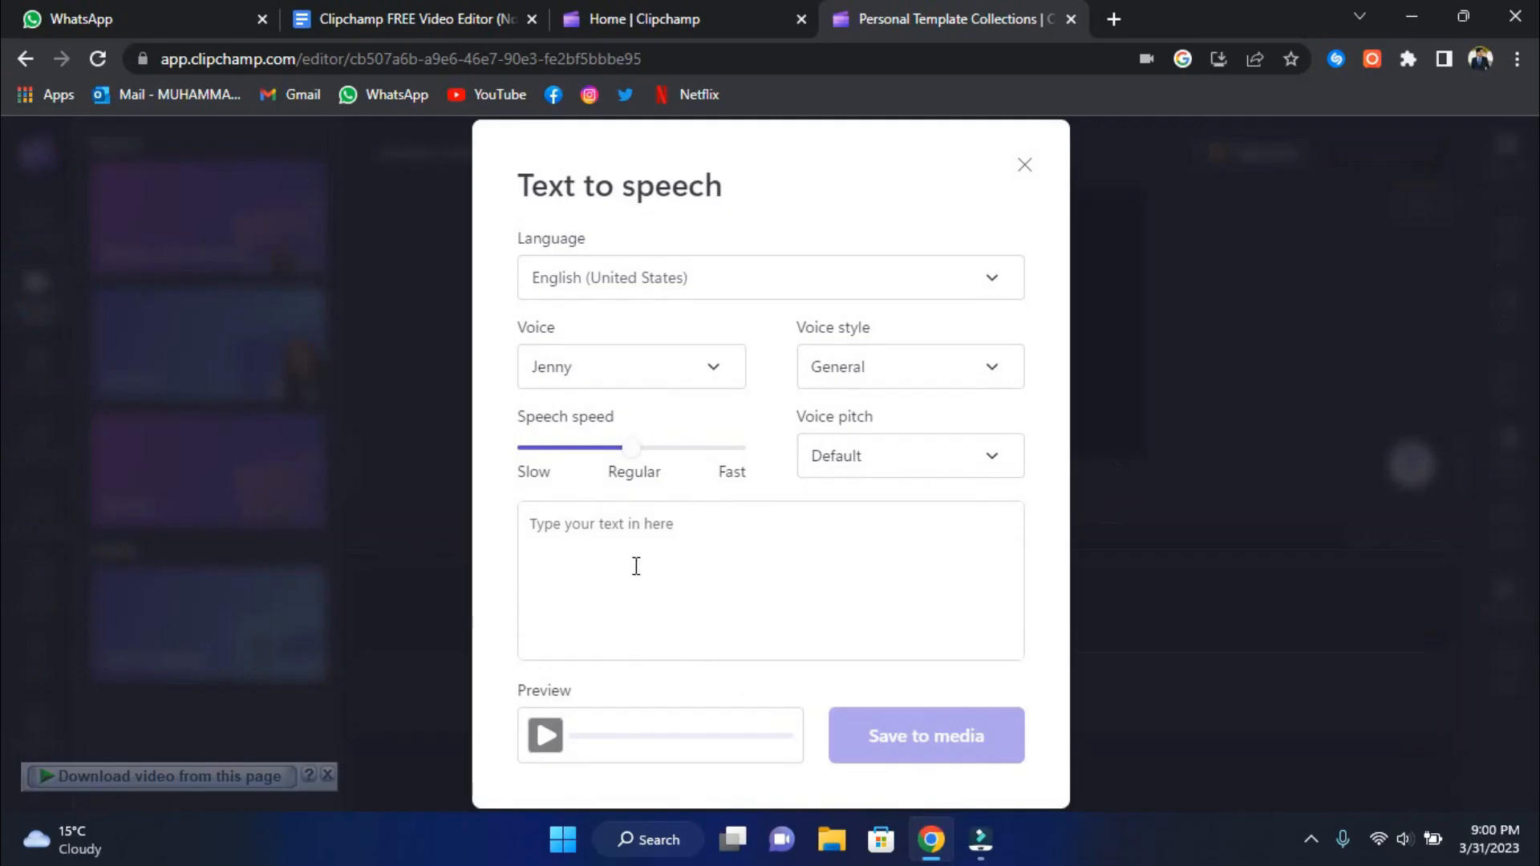
# - Leave the Text to speech dialog and create a new video from scratch from the home page
pyautogui.click(640, 536)
pyautogui.click(1026, 168)
pyautogui.click(642, 18)
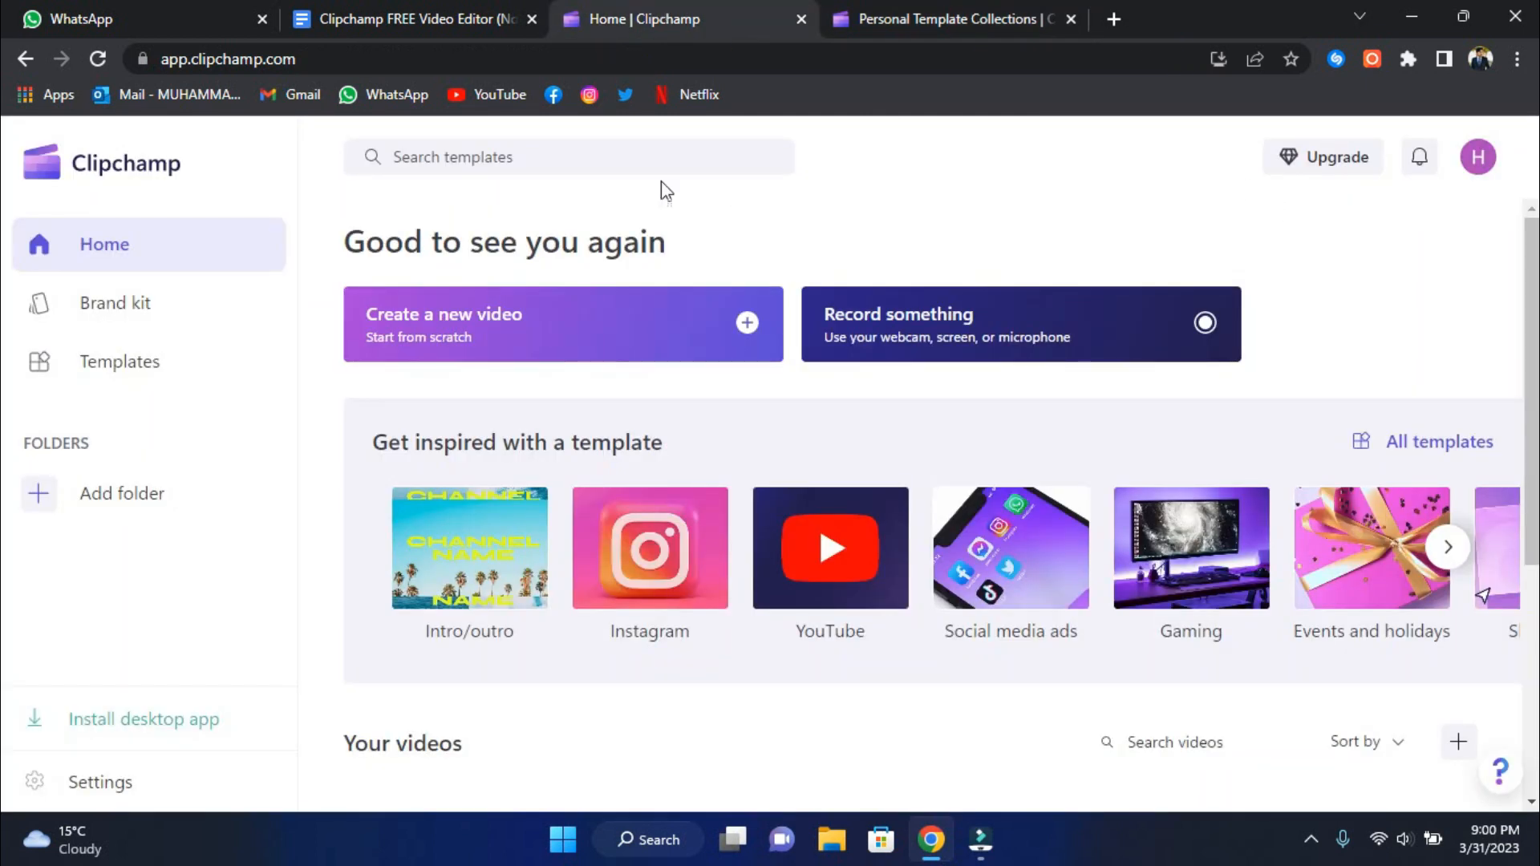
pyautogui.click(746, 323)
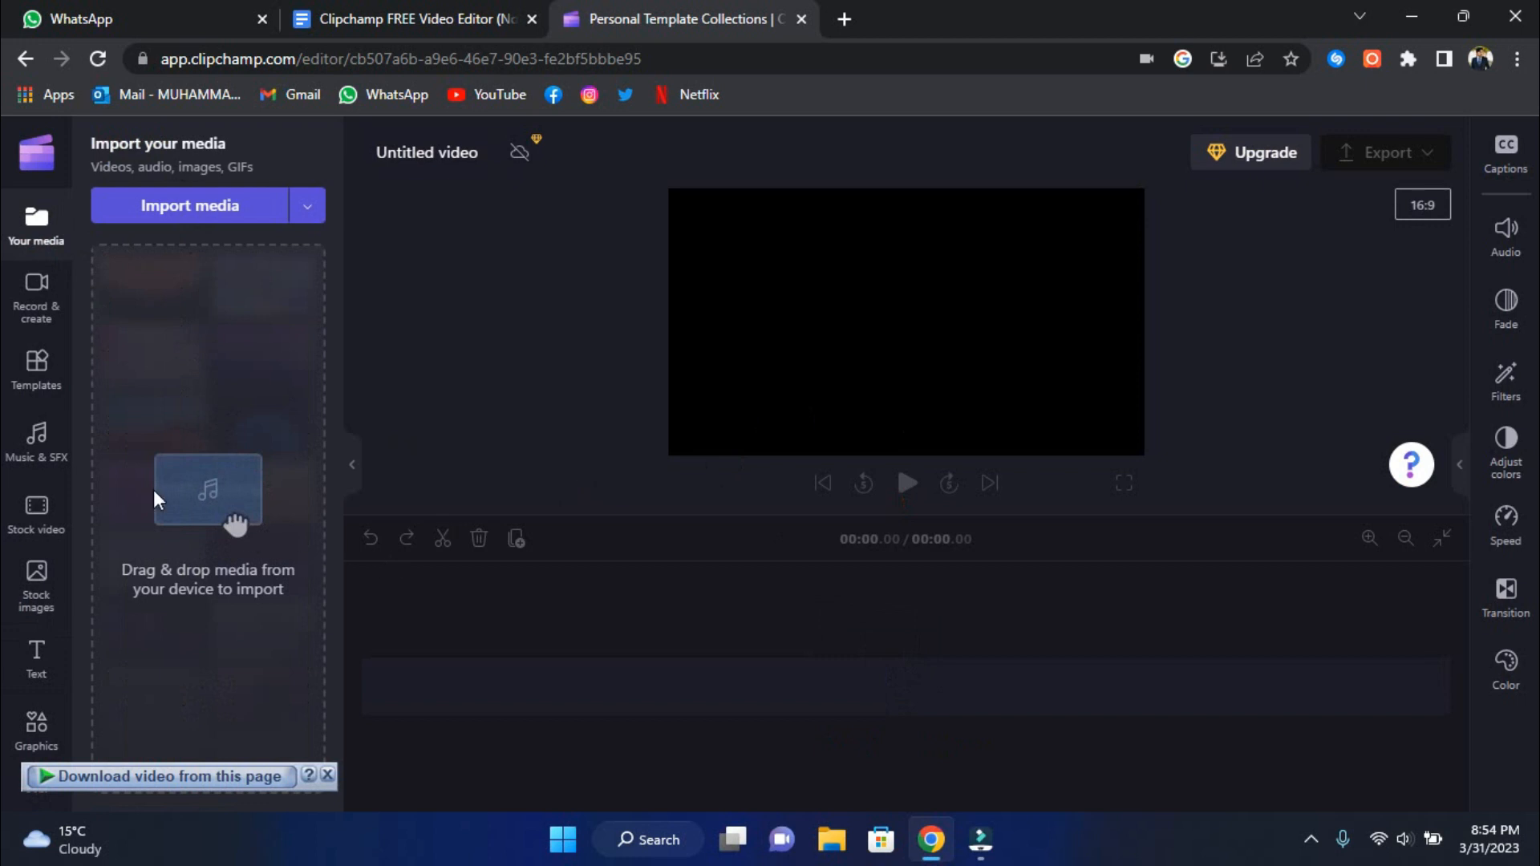
# - Open the Text to speech tool and preview the text "Try ClipChamp today for free" in the Jenny voice
pyautogui.click(53, 310)
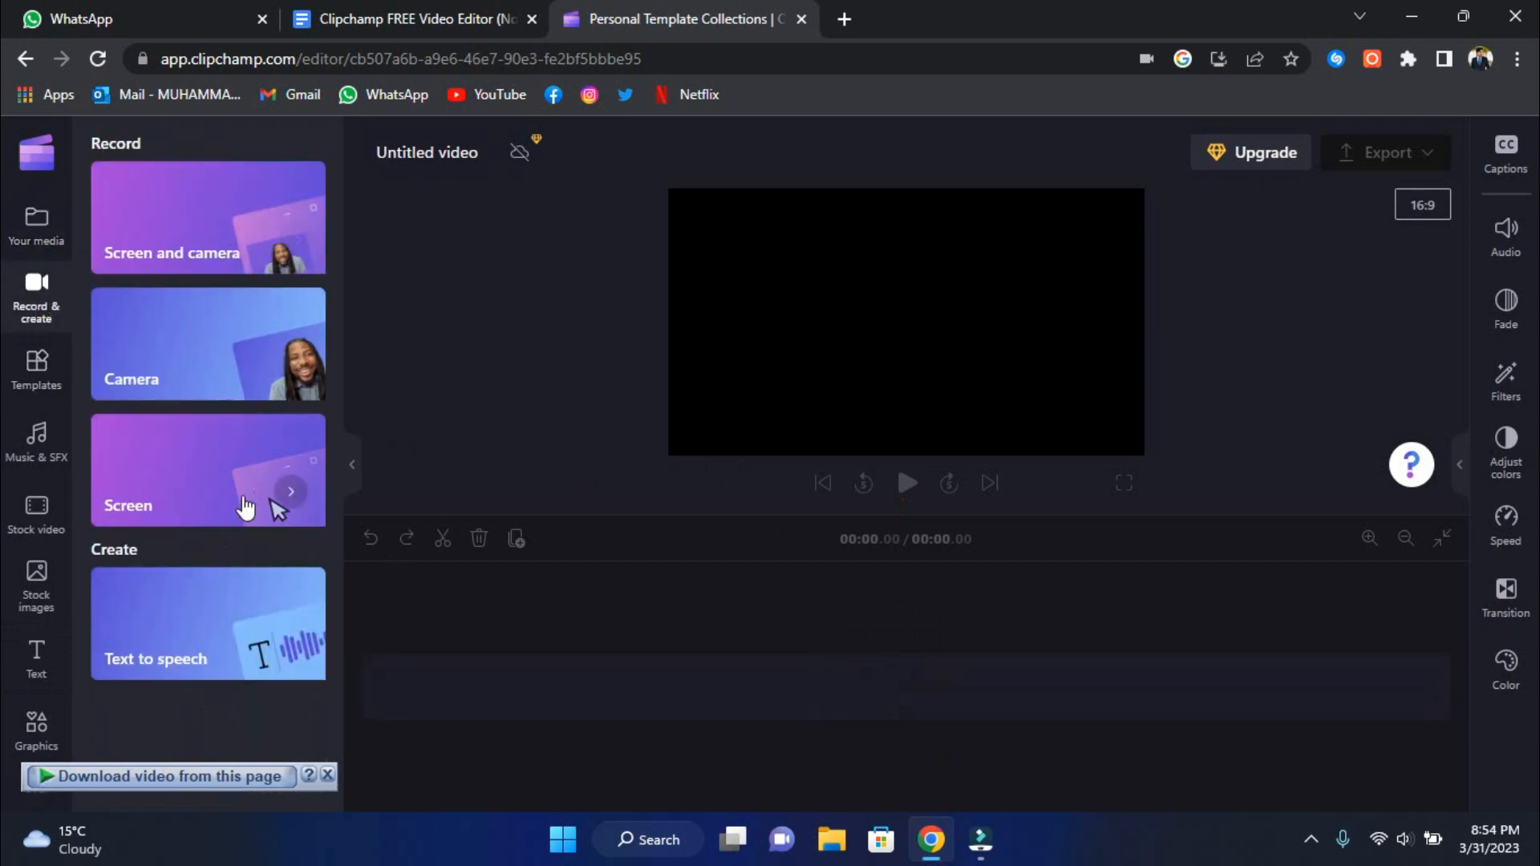
pyautogui.click(202, 630)
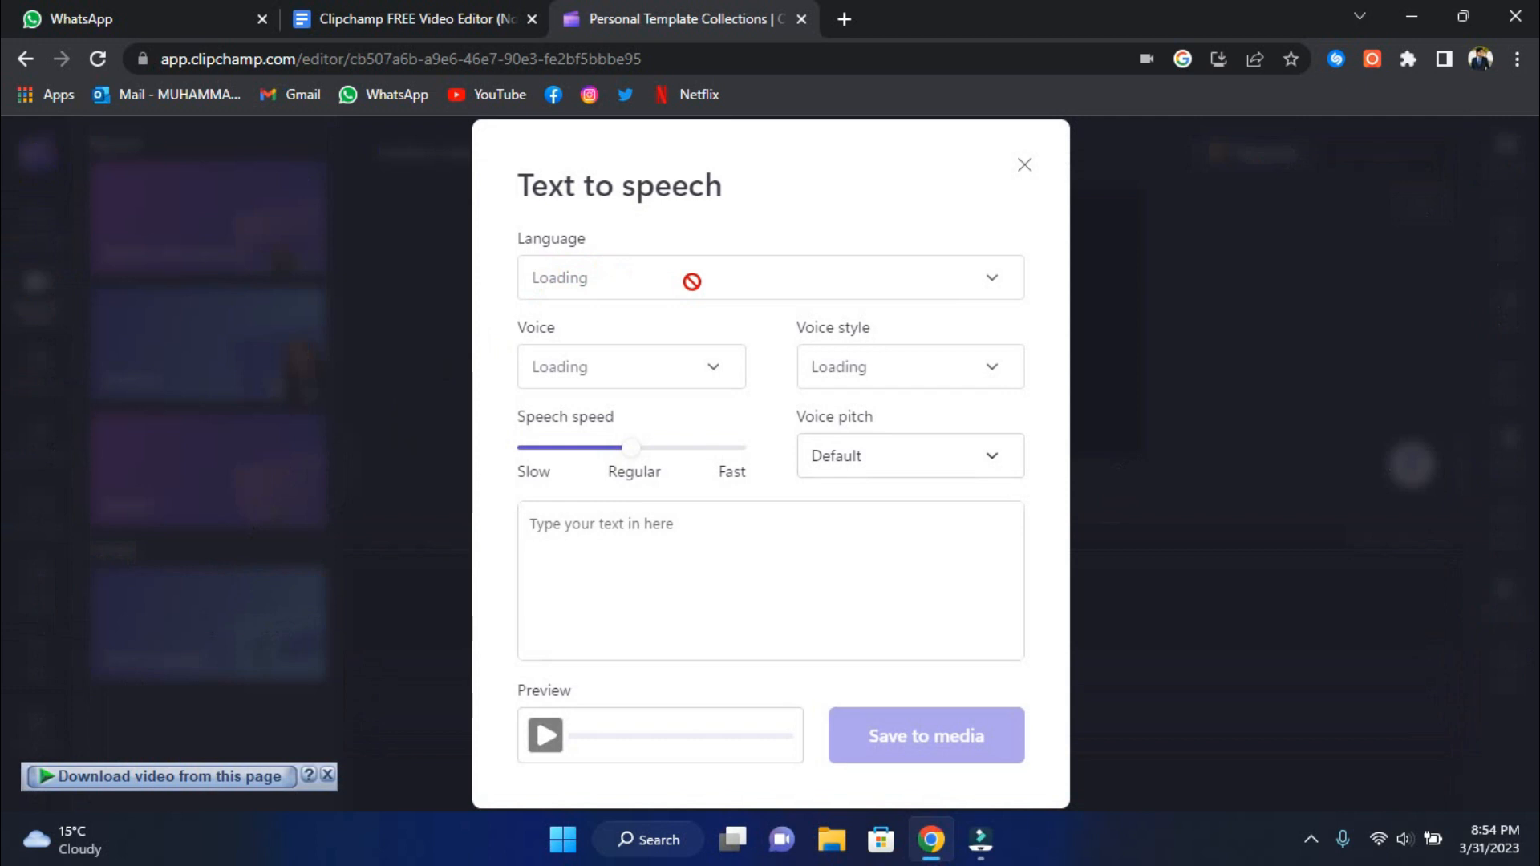
pyautogui.click(990, 291)
pyautogui.click(993, 289)
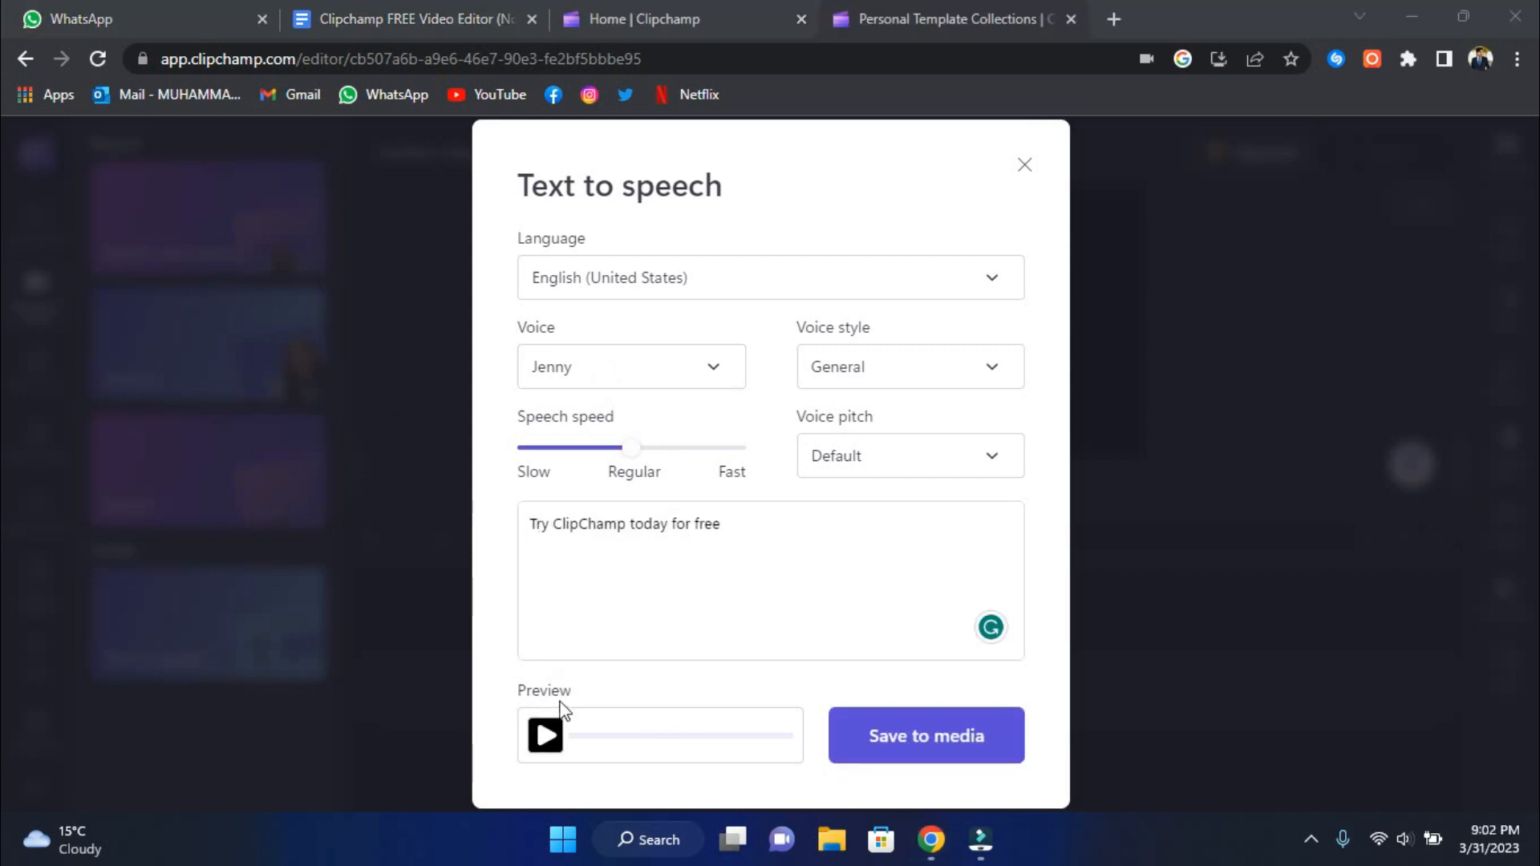
pyautogui.click(545, 734)
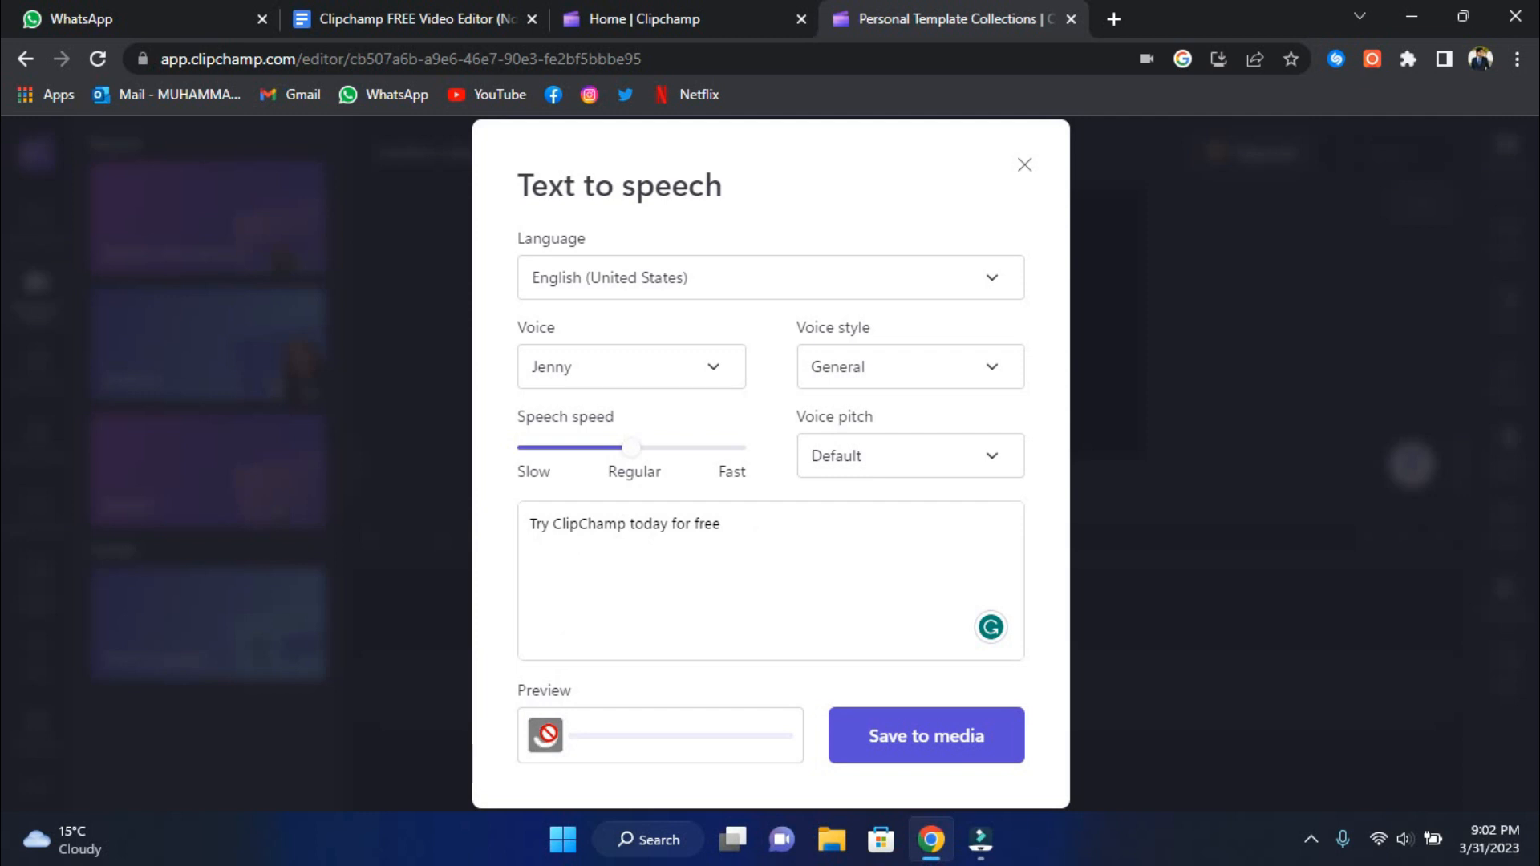
pyautogui.click(549, 736)
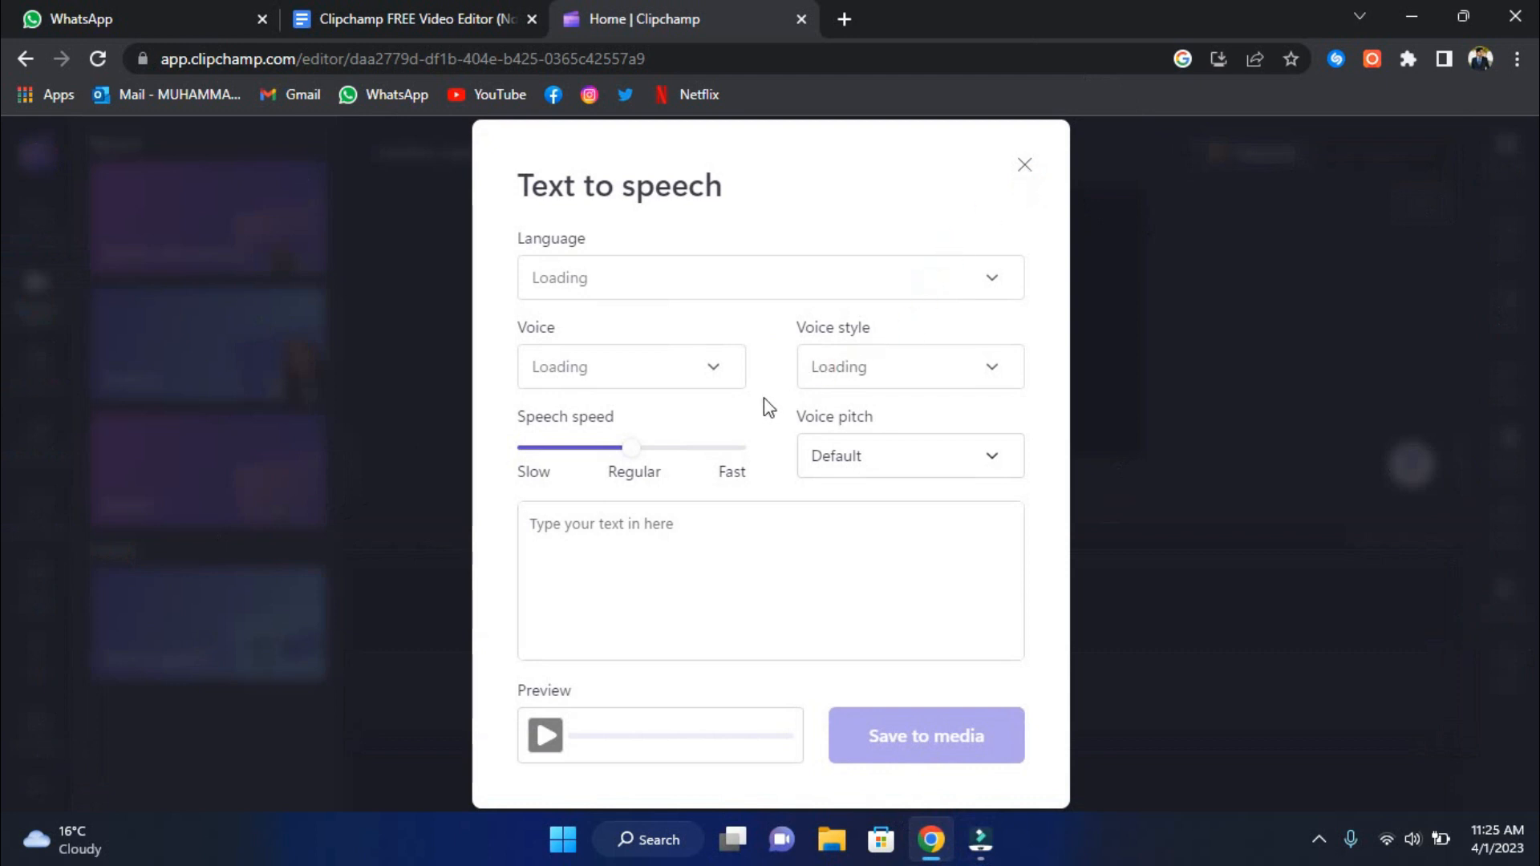
# - Look through the available voices and voice styles in Text to speech, and exit without saving
pyautogui.click(722, 375)
pyautogui.scroll(-10, 650, 526)
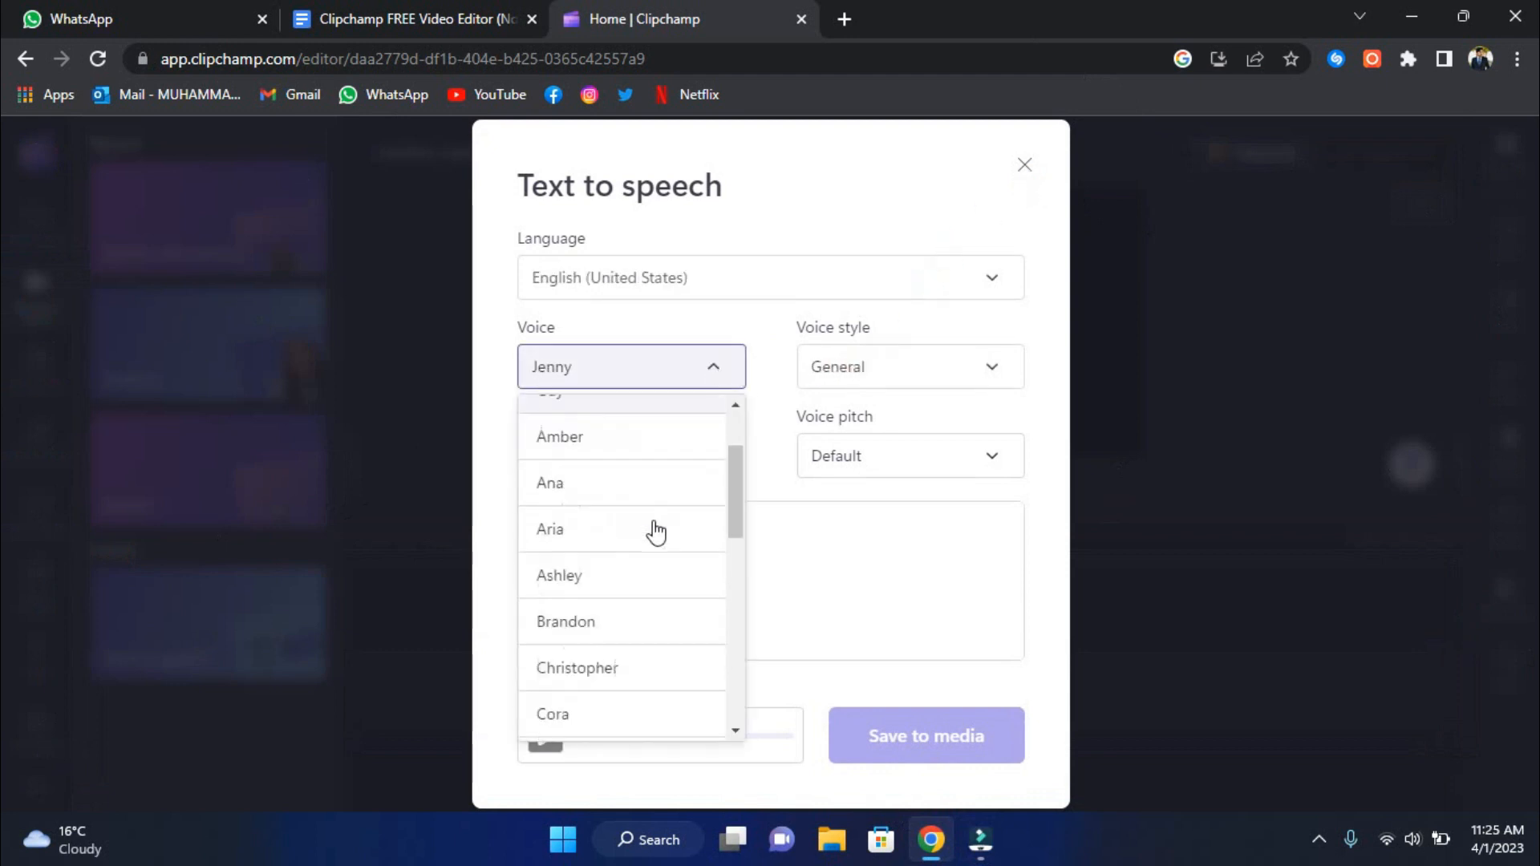
pyautogui.click(788, 321)
pyautogui.click(893, 372)
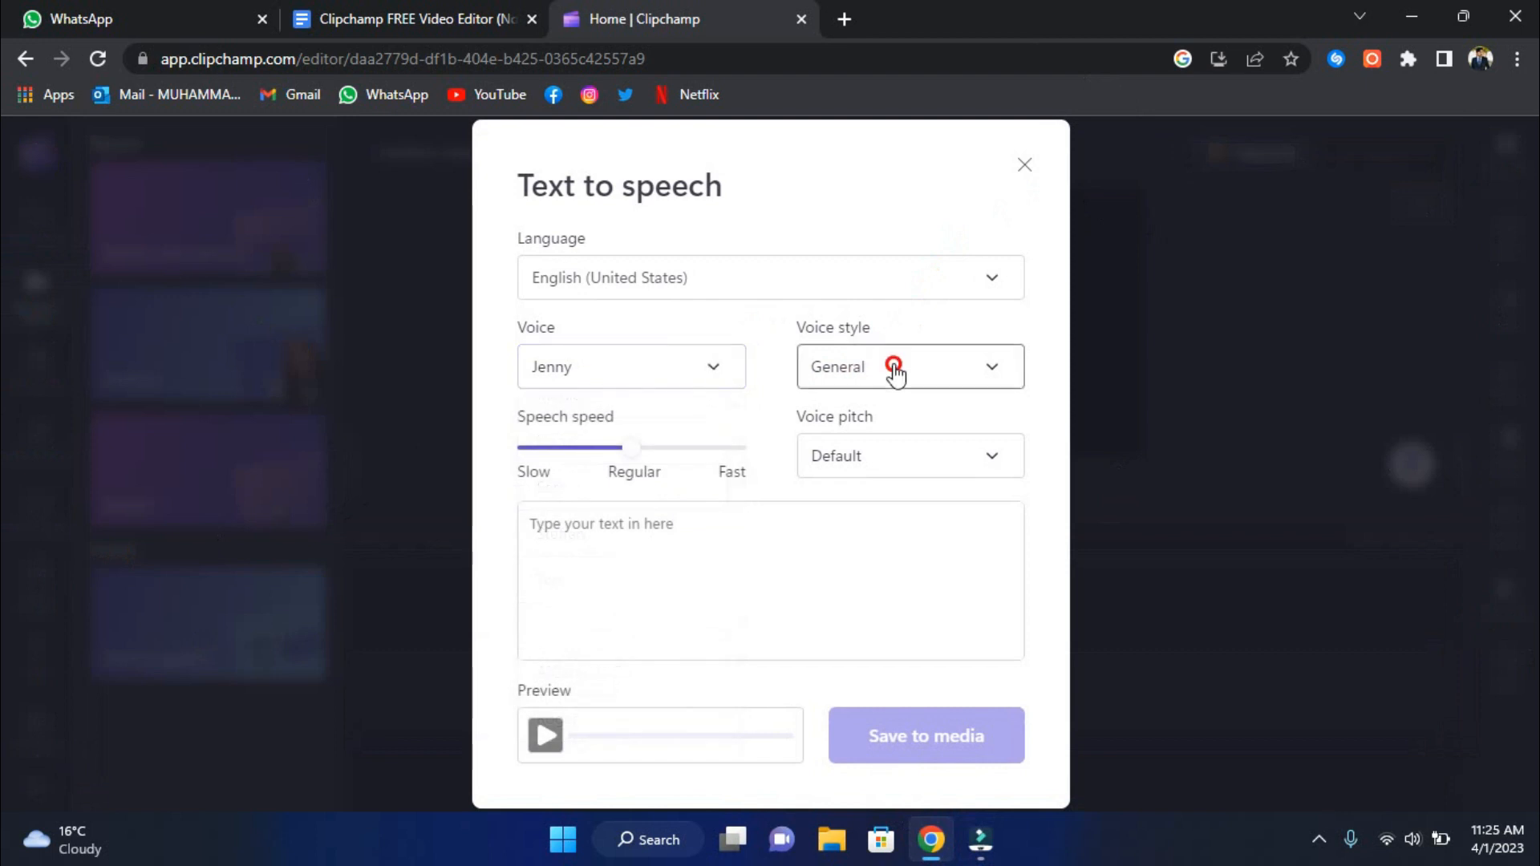
pyautogui.scroll(-3, 951, 465)
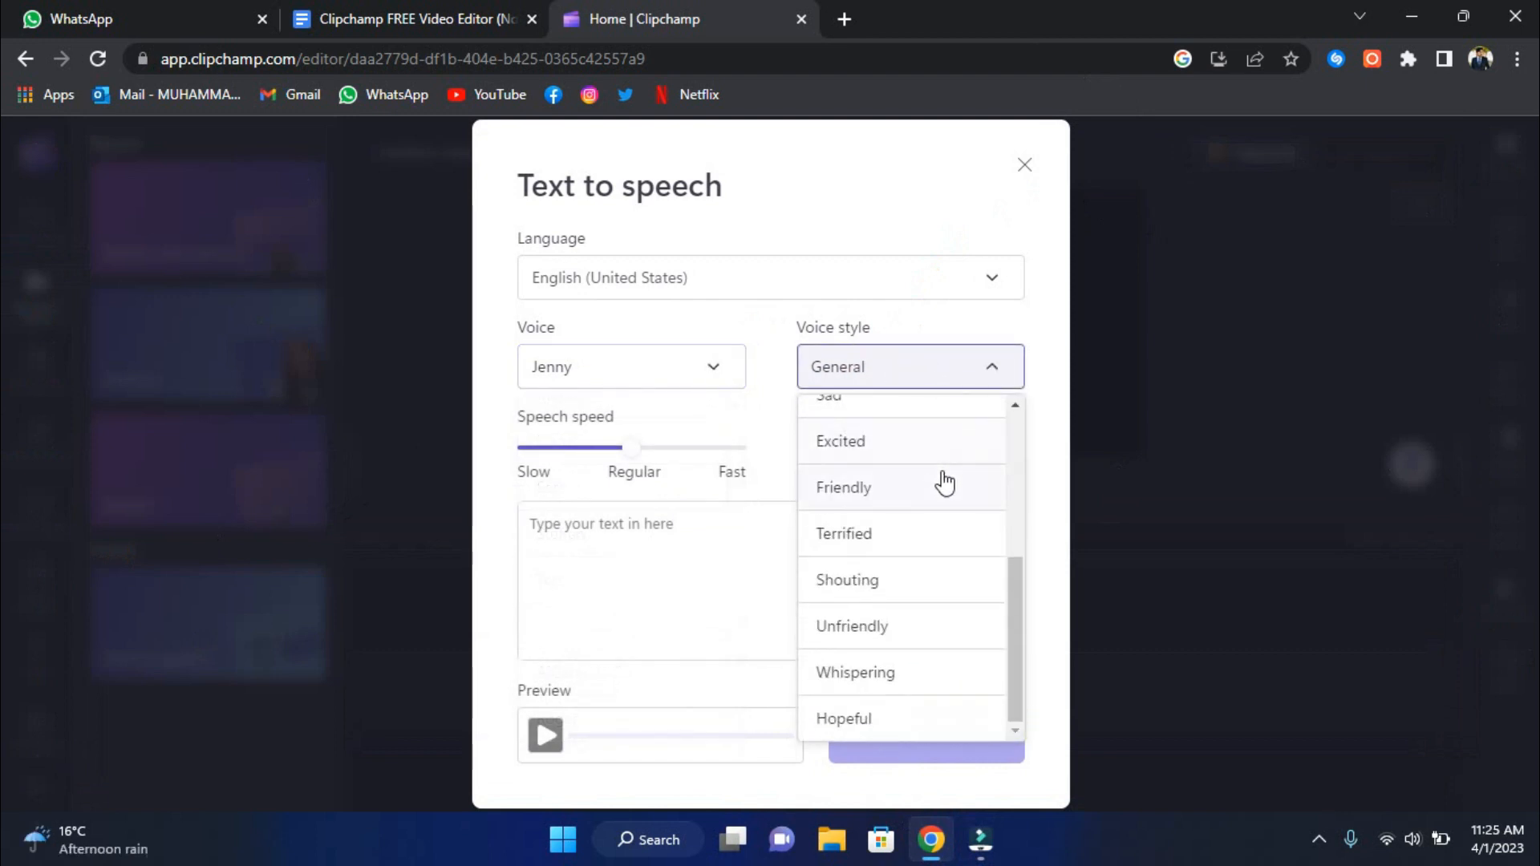
pyautogui.click(1032, 173)
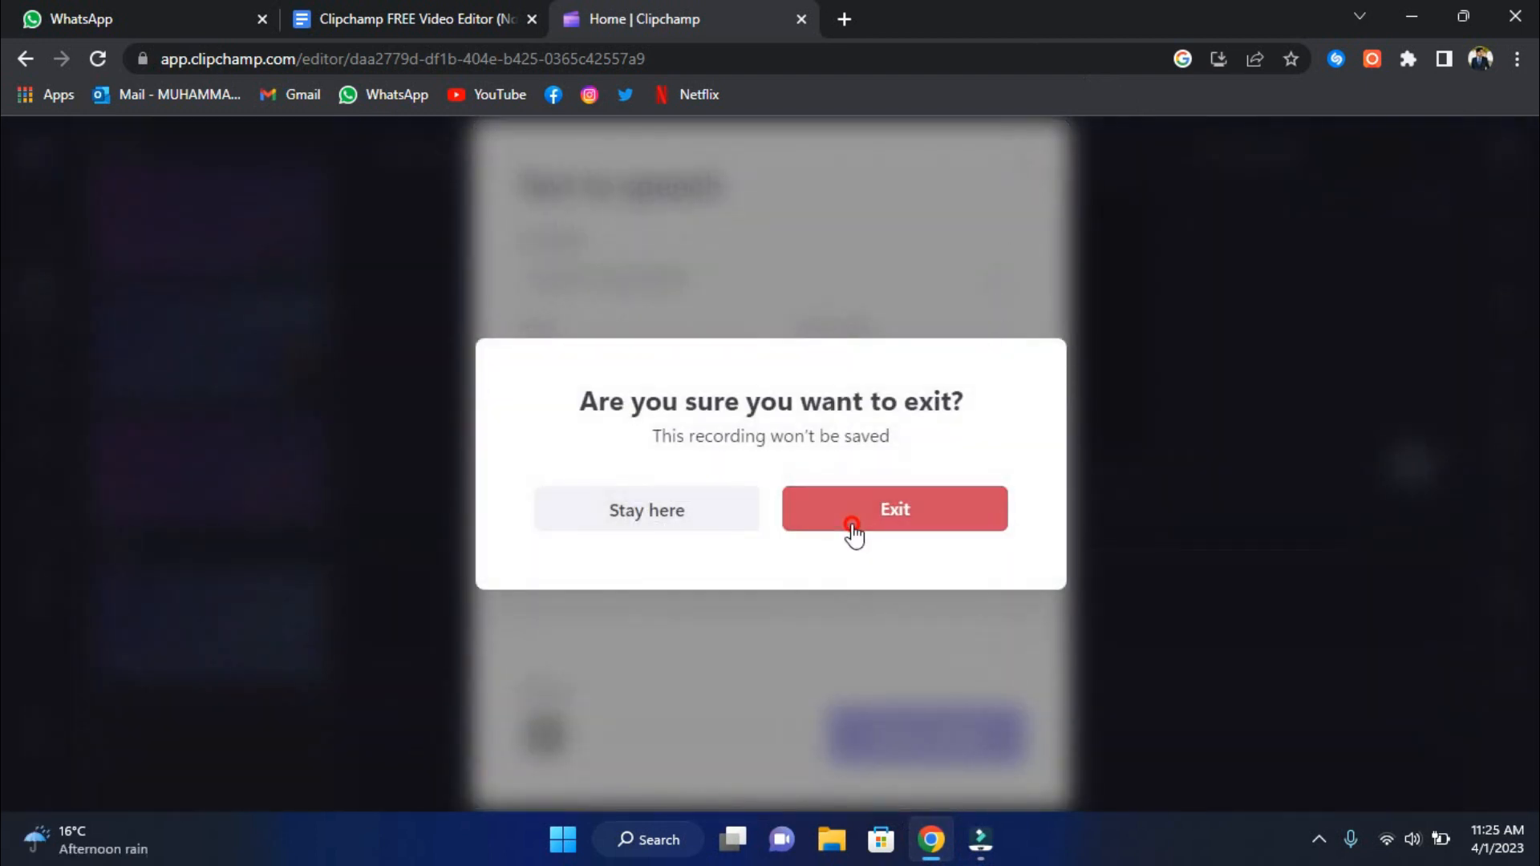
pyautogui.click(853, 532)
# - Place the e44ddedf-603d-431b-b352-32ce09010900.png image from the imported media at the start of the timeline
pyautogui.click(36, 226)
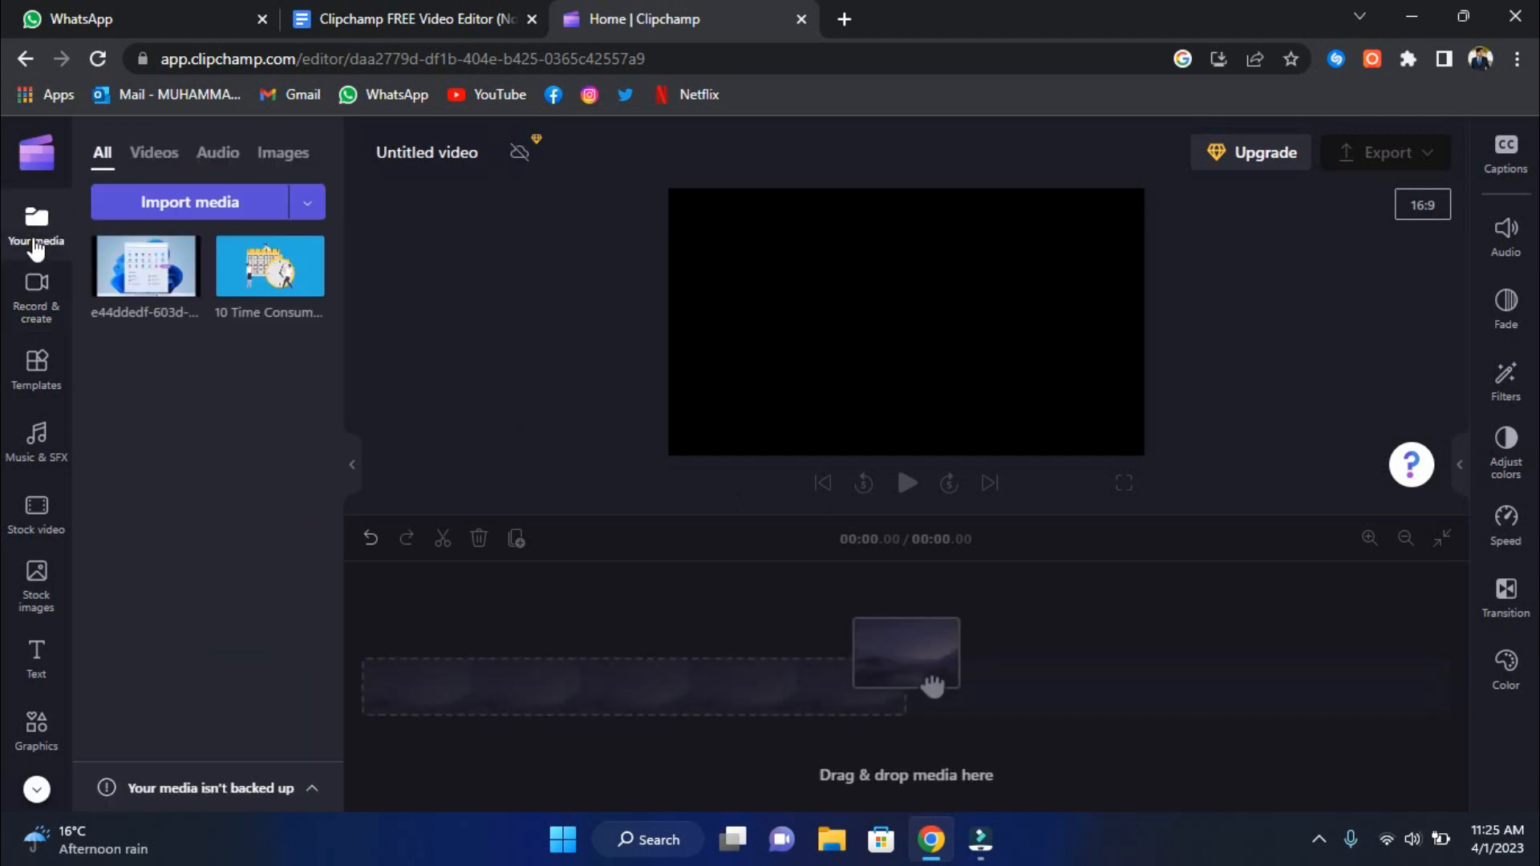
pyautogui.moveTo(149, 273); pyautogui.dragTo(578, 680)
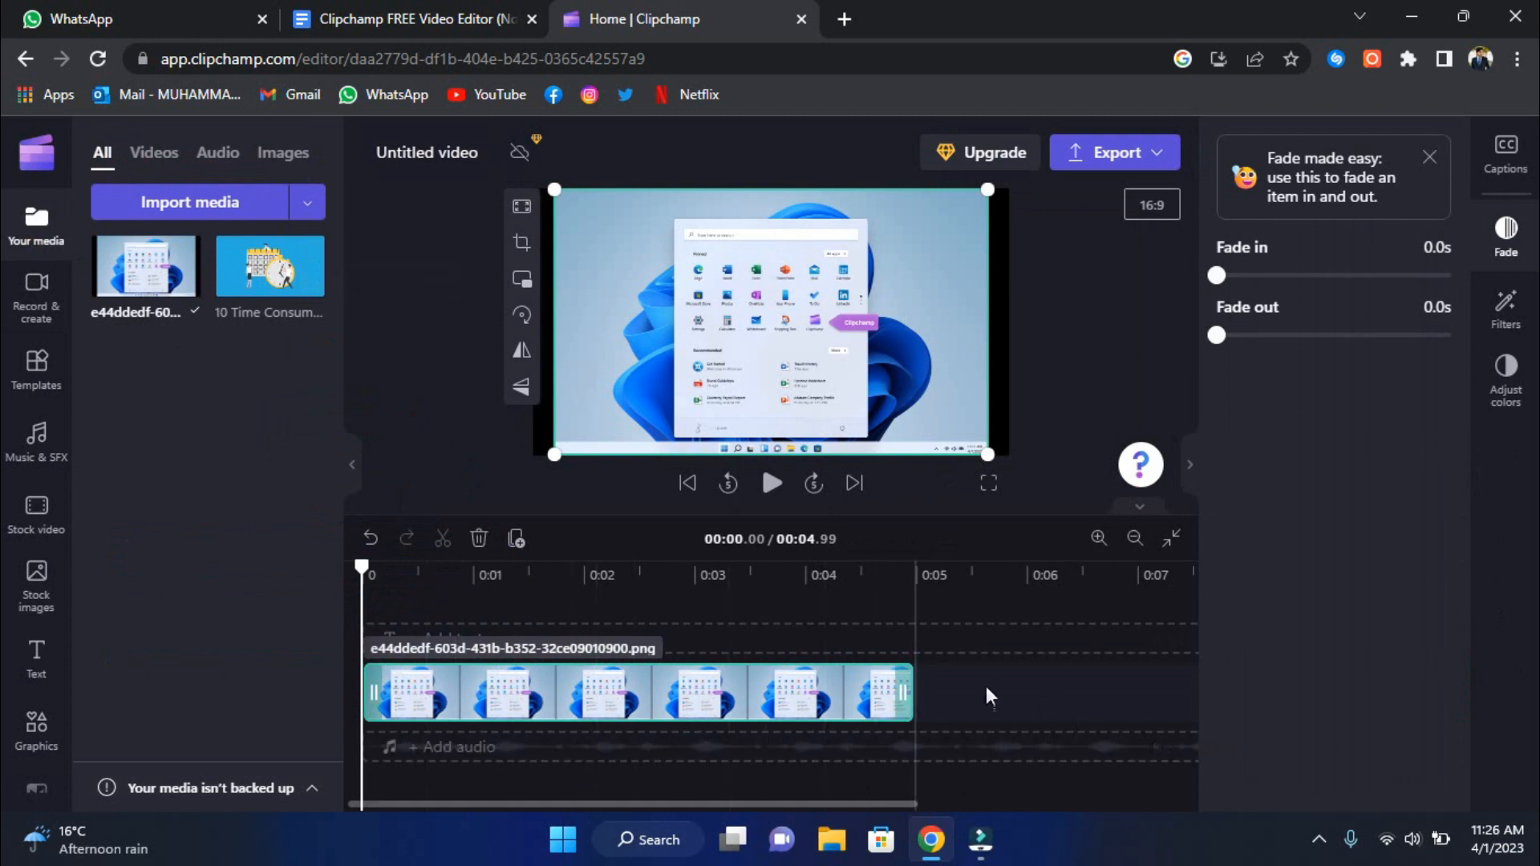
# - Trim the end of the image clip to about 3 seconds and briefly preview the playback
pyautogui.moveTo(902, 693); pyautogui.dragTo(687, 712)
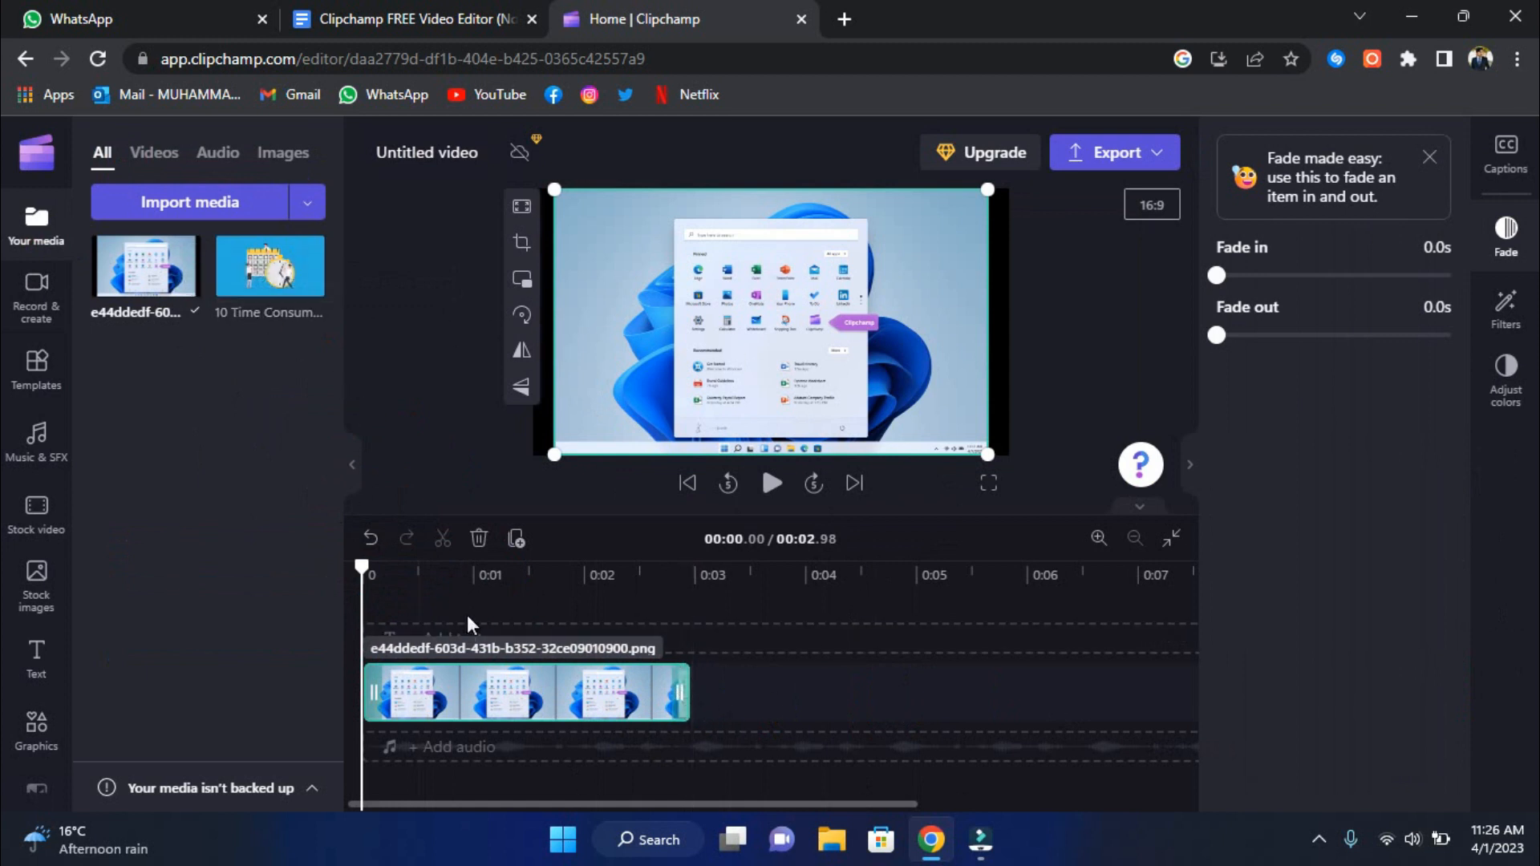
pyautogui.press('space')
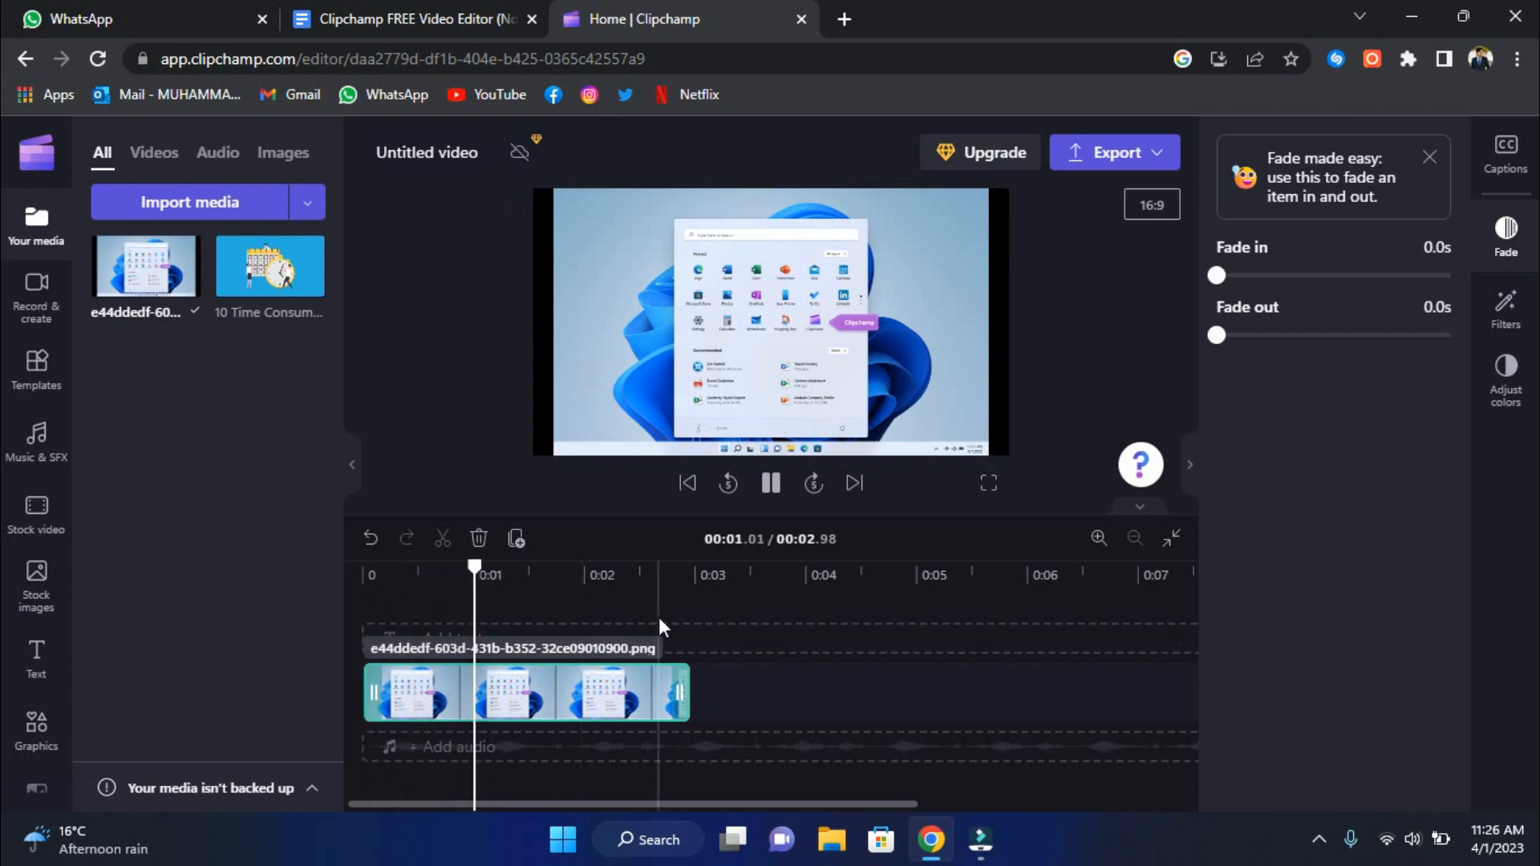
pyautogui.press('space')
# - Add a second copy of the image after the first clip and trim it to span about 3.4 to 7.4 seconds
pyautogui.moveTo(154, 291); pyautogui.dragTo(533, 640)
pyautogui.moveTo(636, 680); pyautogui.dragTo(850, 725)
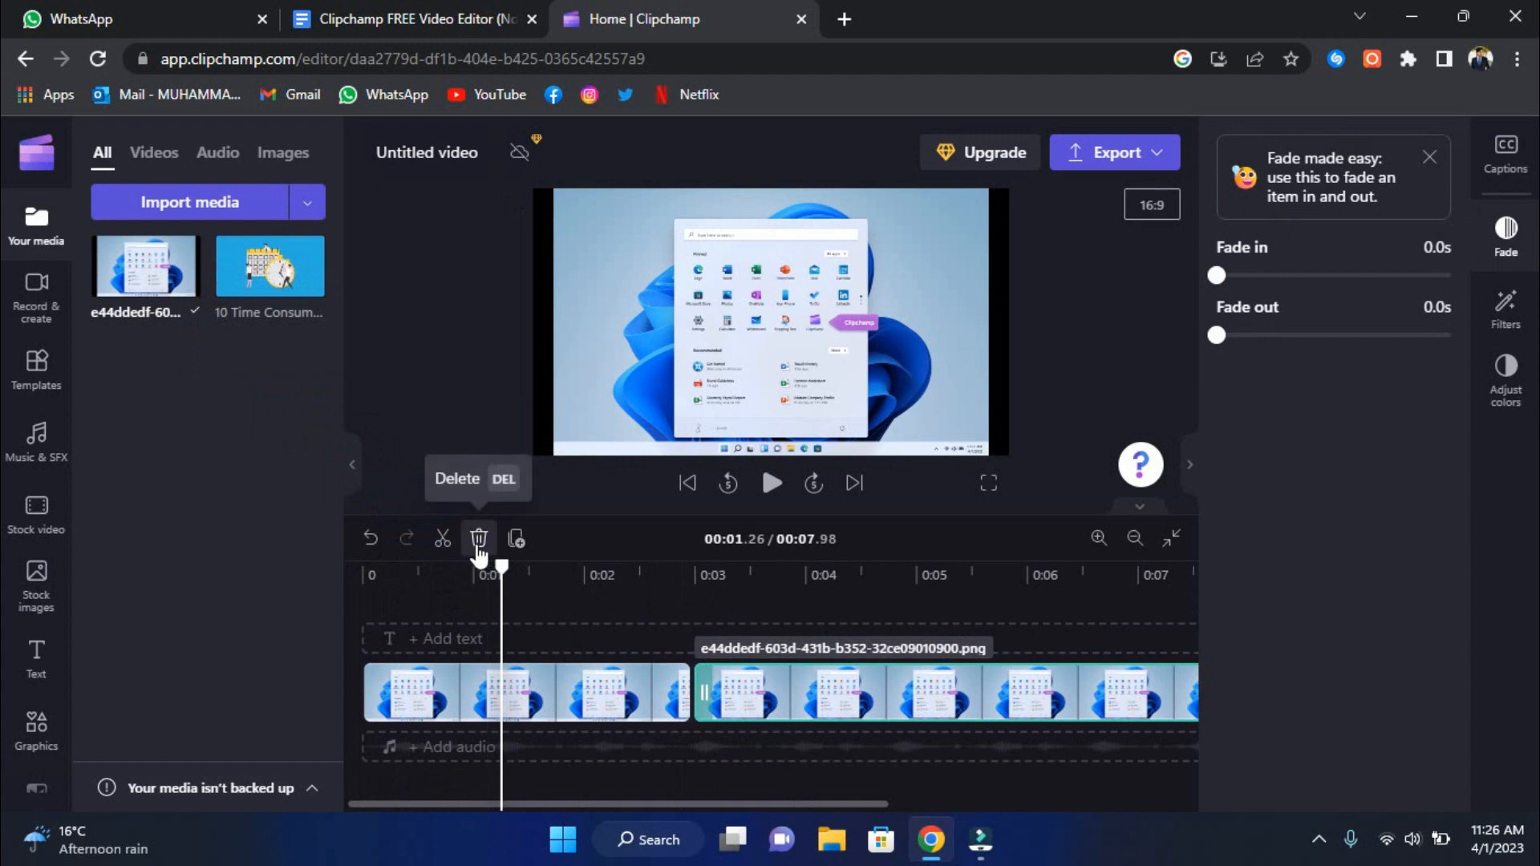
pyautogui.click(693, 691)
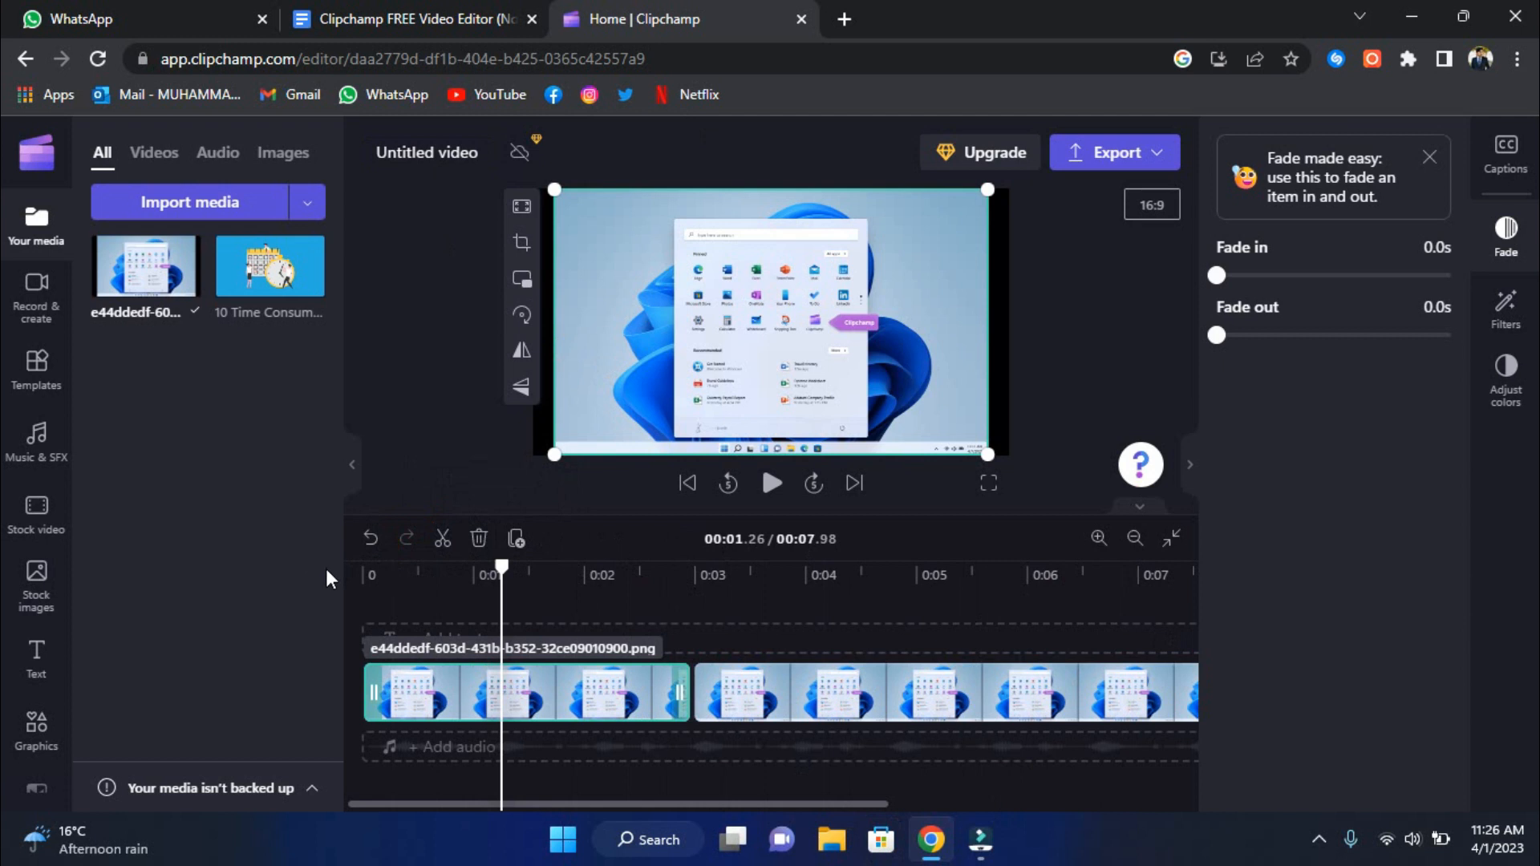
pyautogui.moveTo(703, 698); pyautogui.dragTo(747, 700)
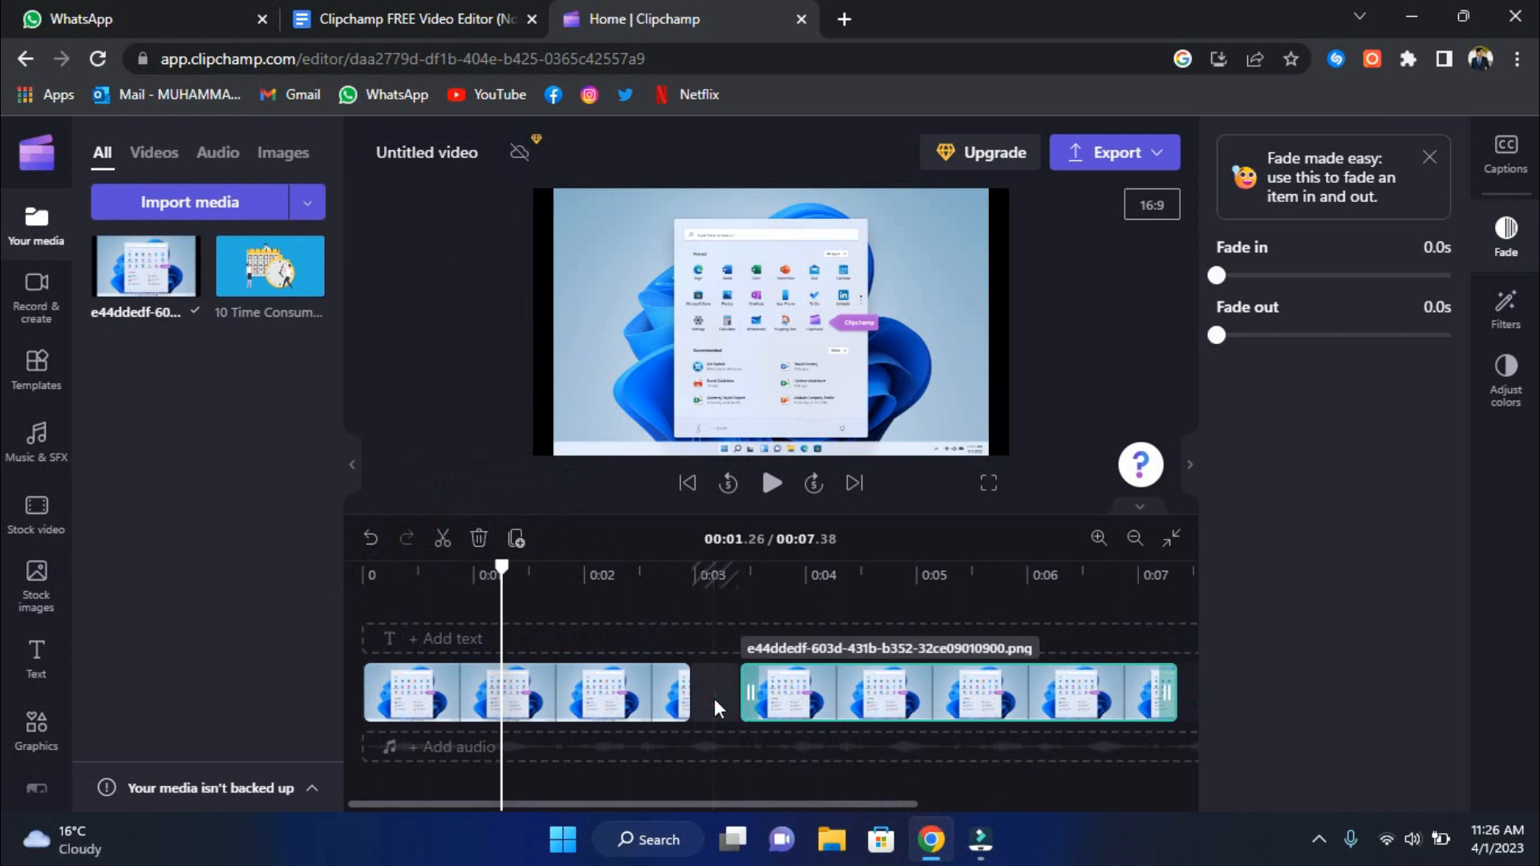
# - Split the first image clip at about 2.3 seconds and shift the cut-off piece slightly later, leaving a gap before it
pyautogui.click(714, 700)
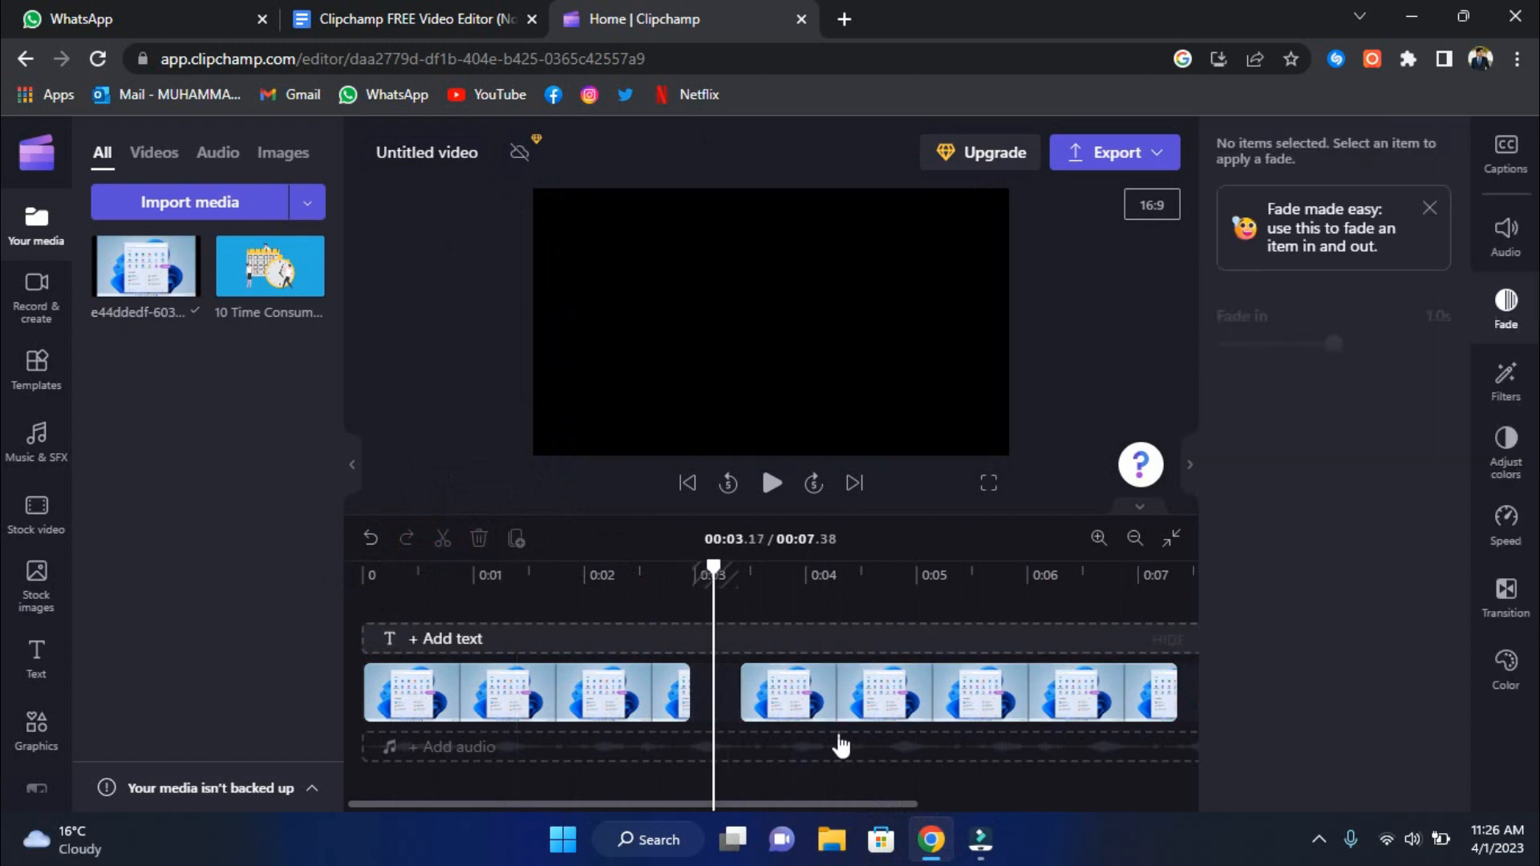
pyautogui.click(618, 574)
pyautogui.click(443, 538)
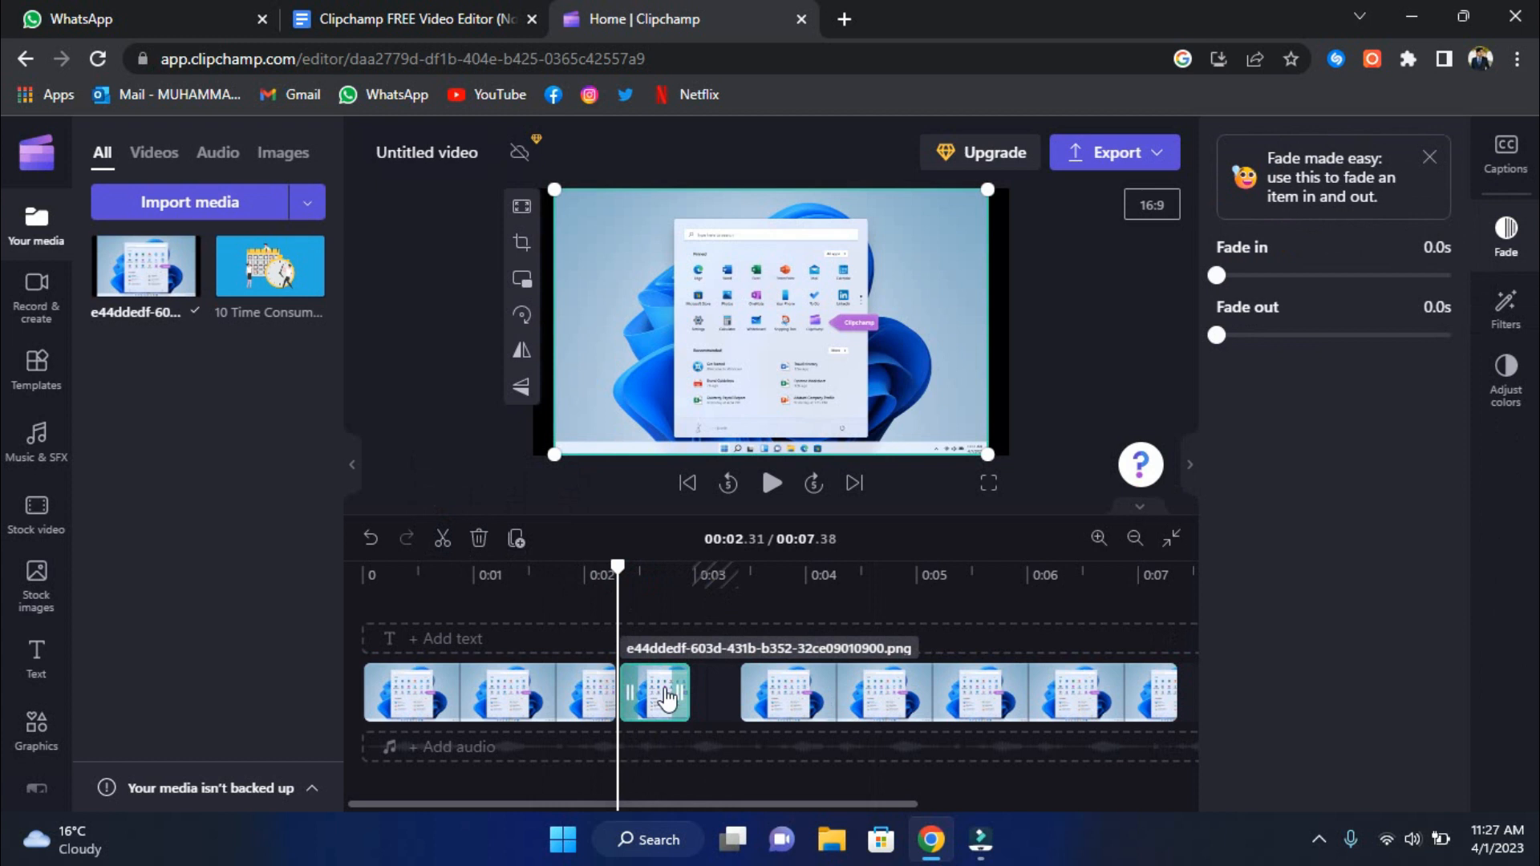
pyautogui.moveTo(665, 698); pyautogui.dragTo(688, 698)
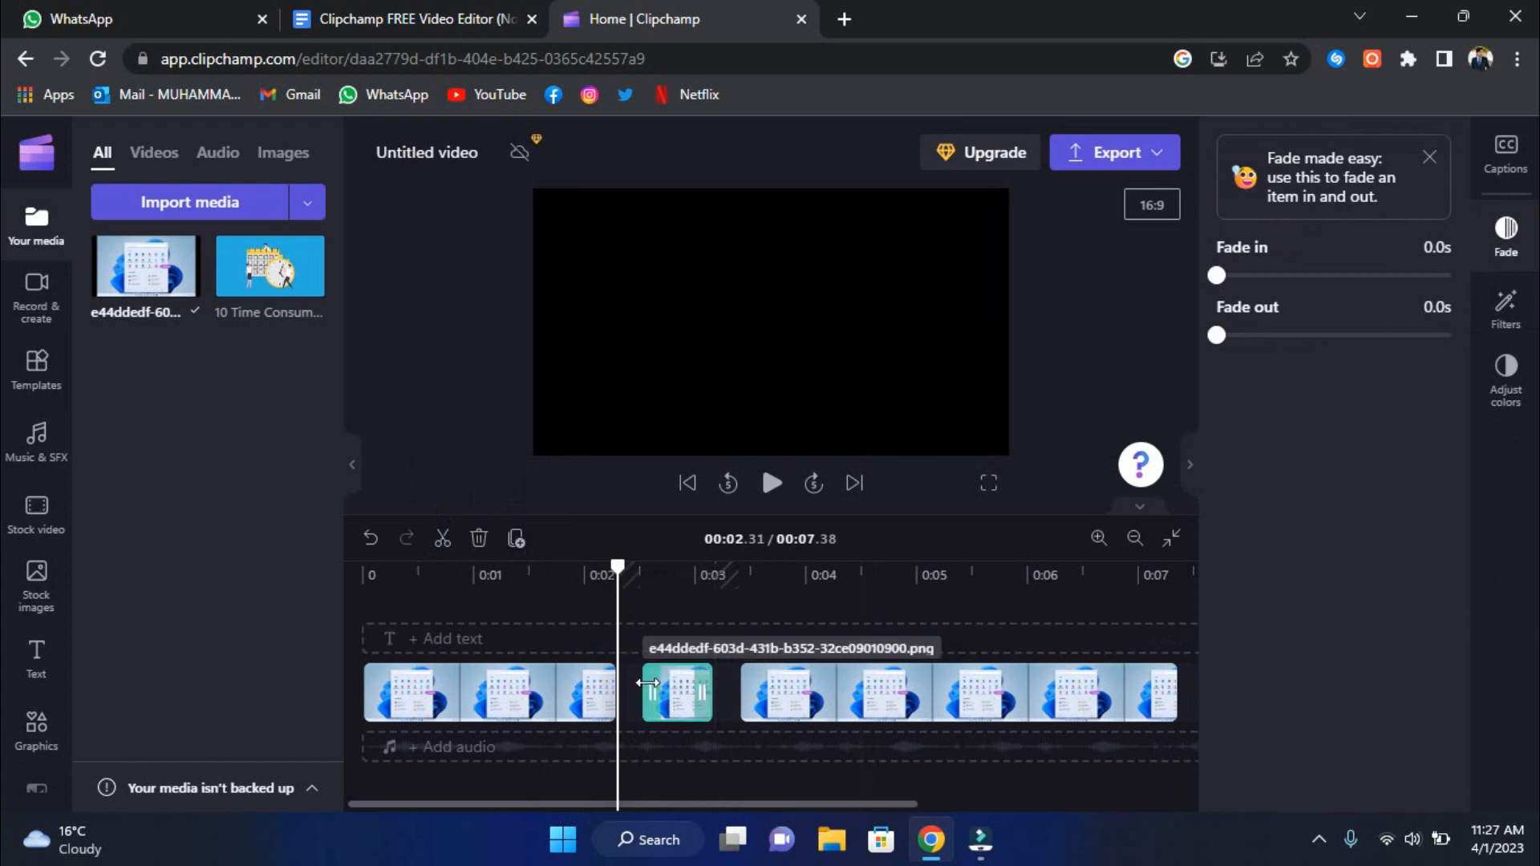
pyautogui.rightClick(676, 688)
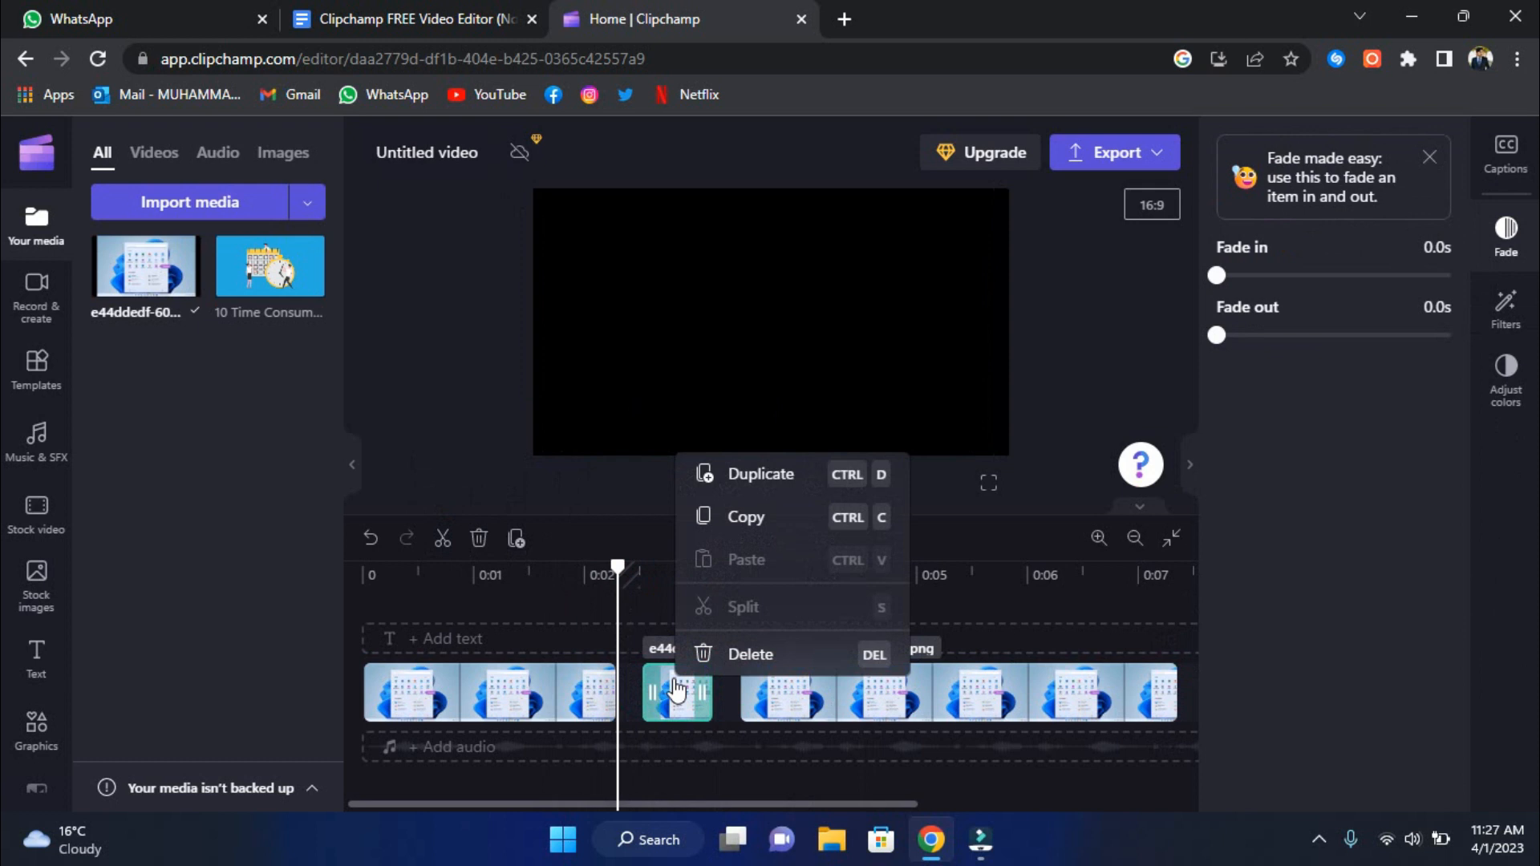
pyautogui.click(1240, 575)
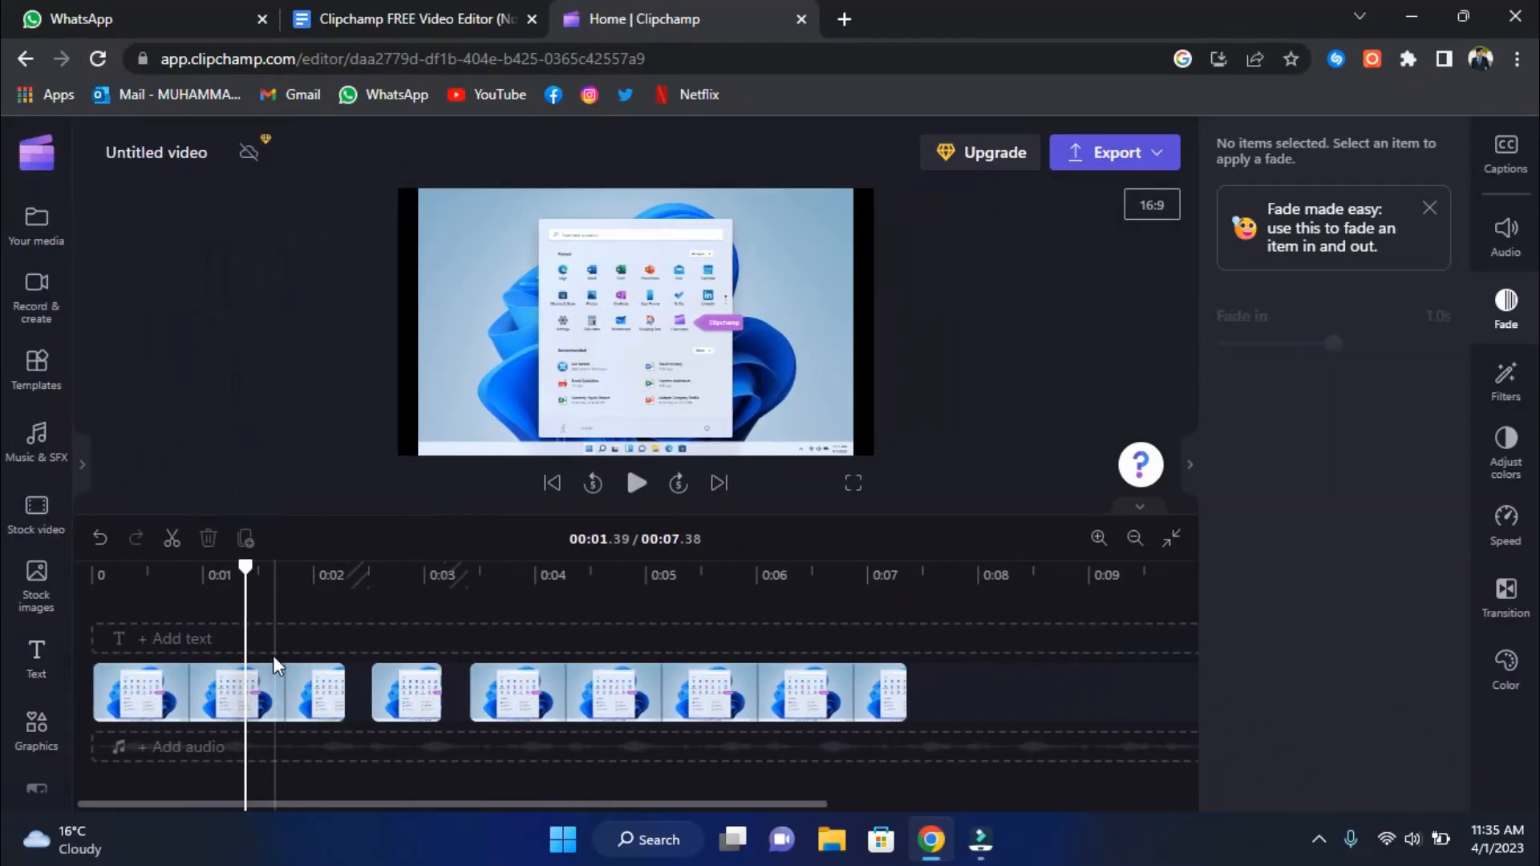
# - Add a plain Text title at the start of the timeline above the images and look through the other title styles
pyautogui.click(230, 645)
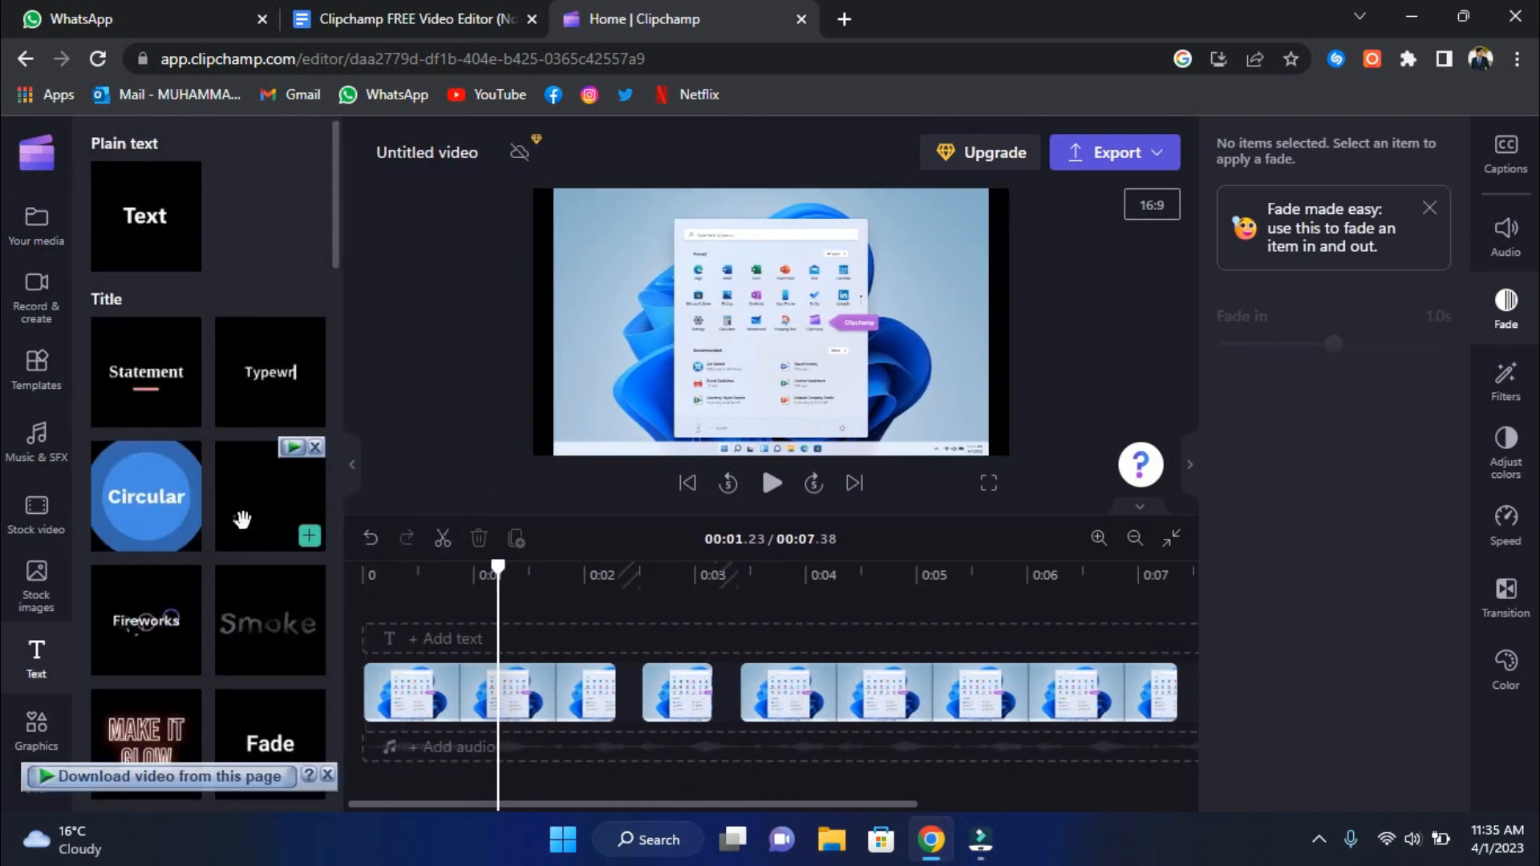
pyautogui.moveTo(138, 240); pyautogui.dragTo(408, 624)
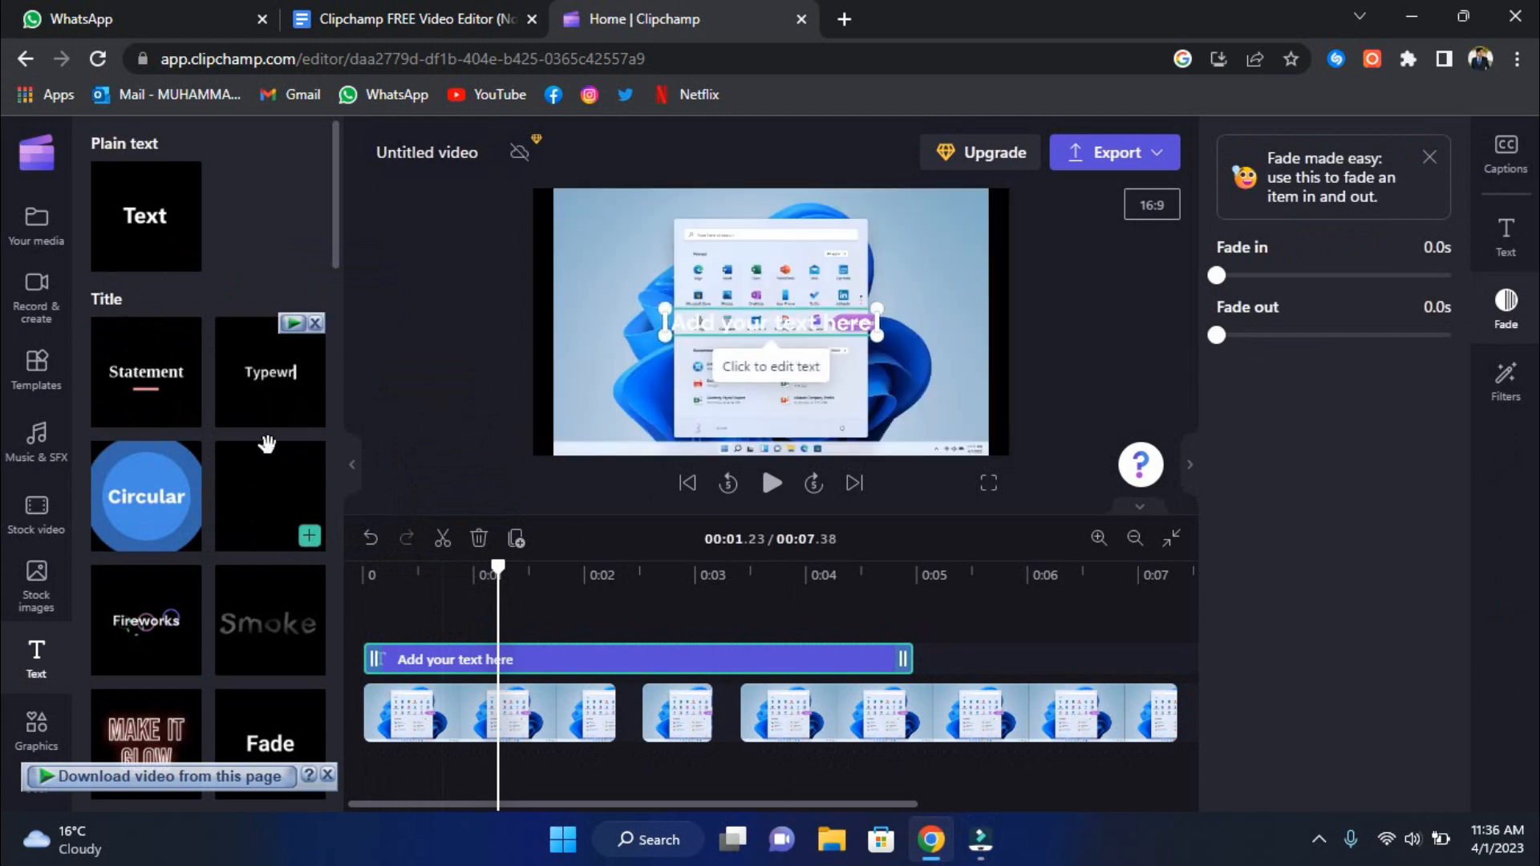
pyautogui.scroll(-4, 269, 446)
pyautogui.scroll(-6, 267, 442)
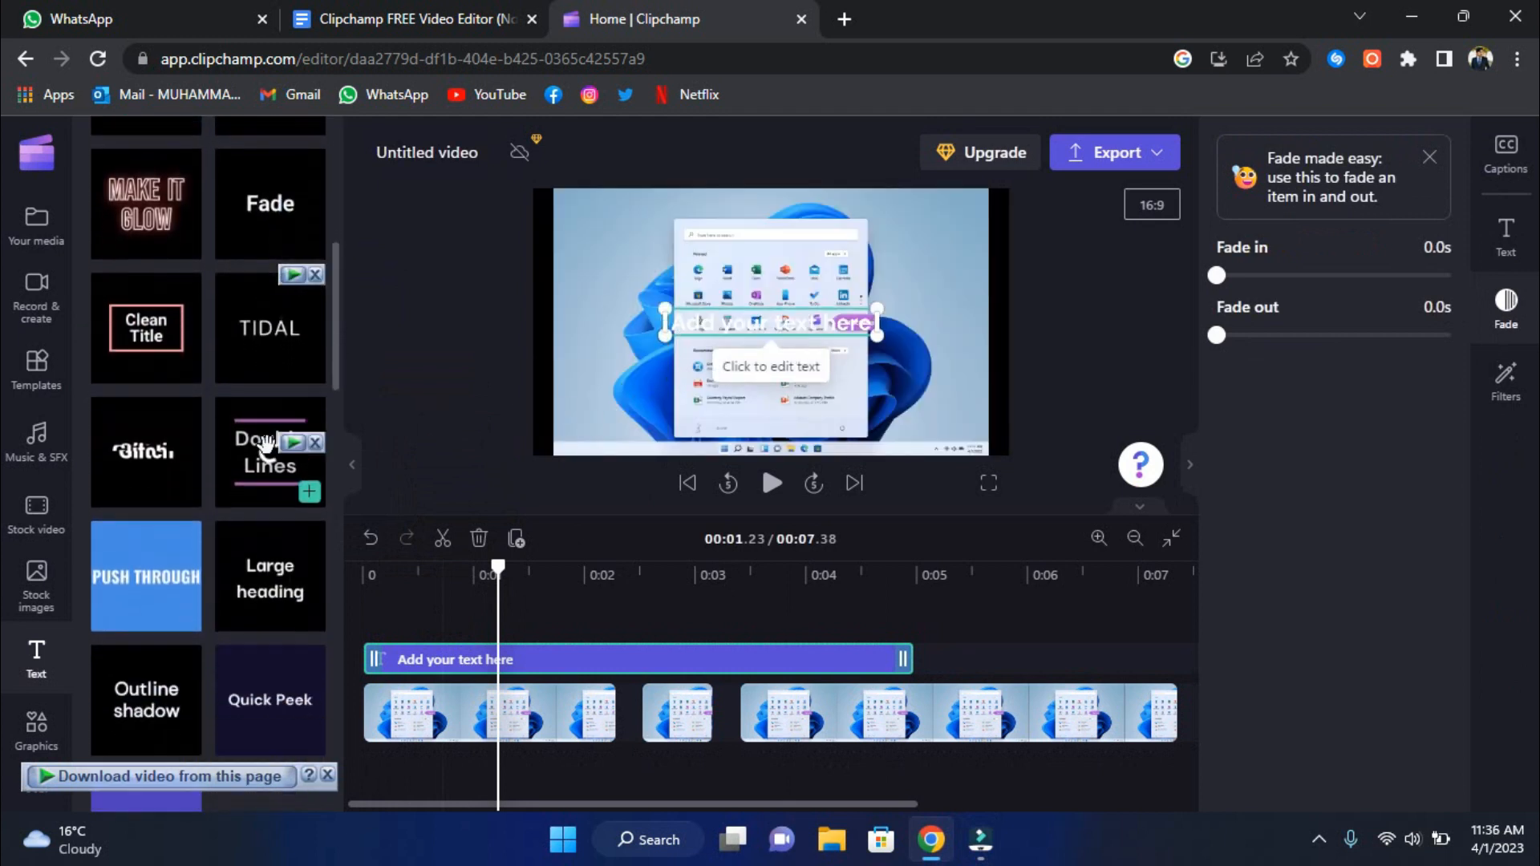
pyautogui.scroll(-2, 267, 445)
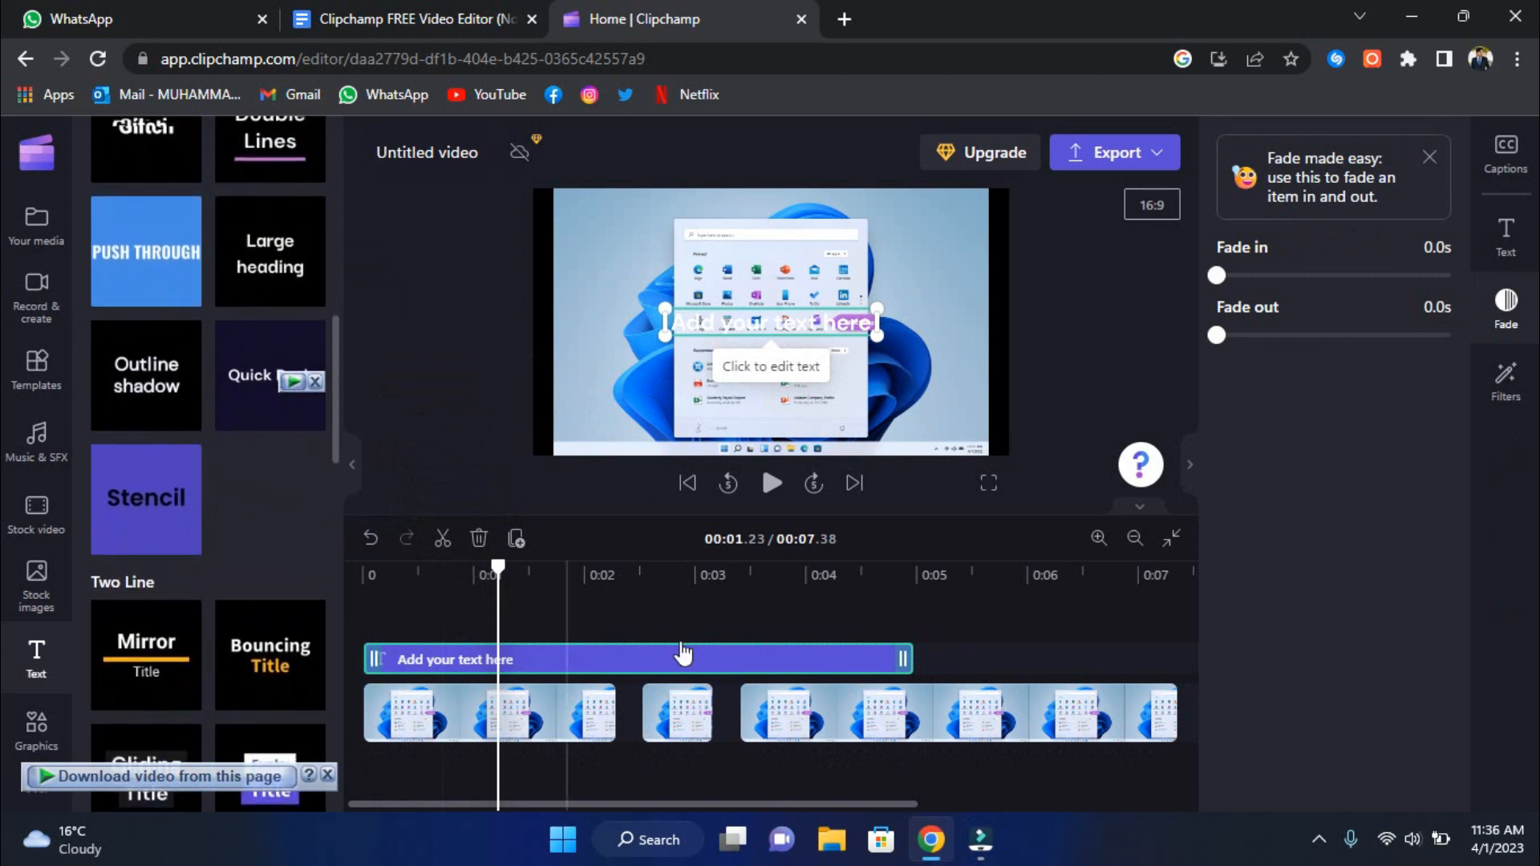
# - Shorten the text title so it ends at about 2.5 seconds, near the start of the second image clip
pyautogui.moveTo(900, 653); pyautogui.dragTo(603, 645)
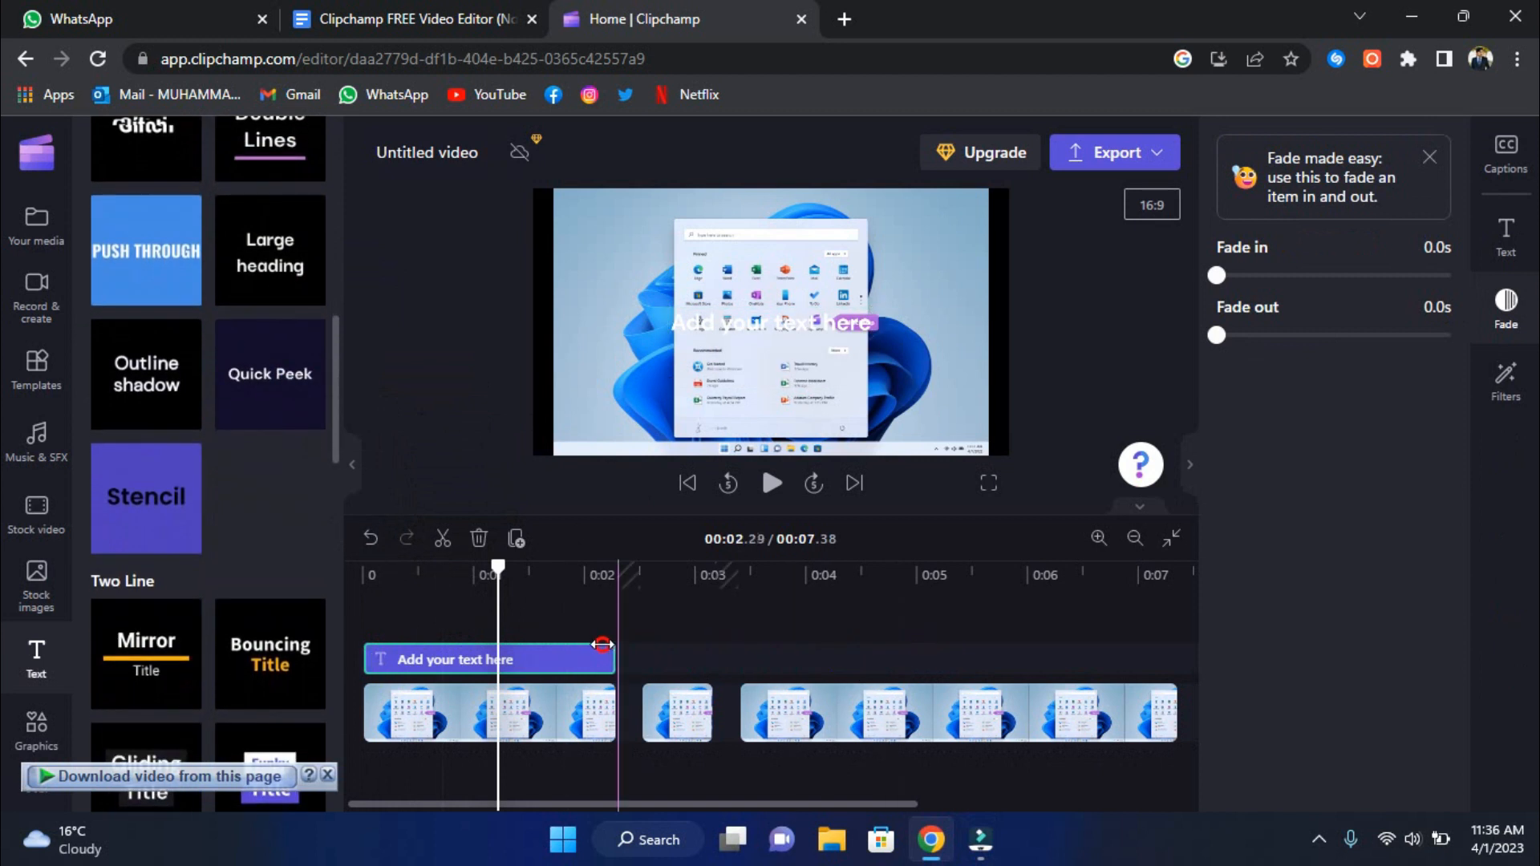
pyautogui.click(580, 660)
pyautogui.click(575, 653)
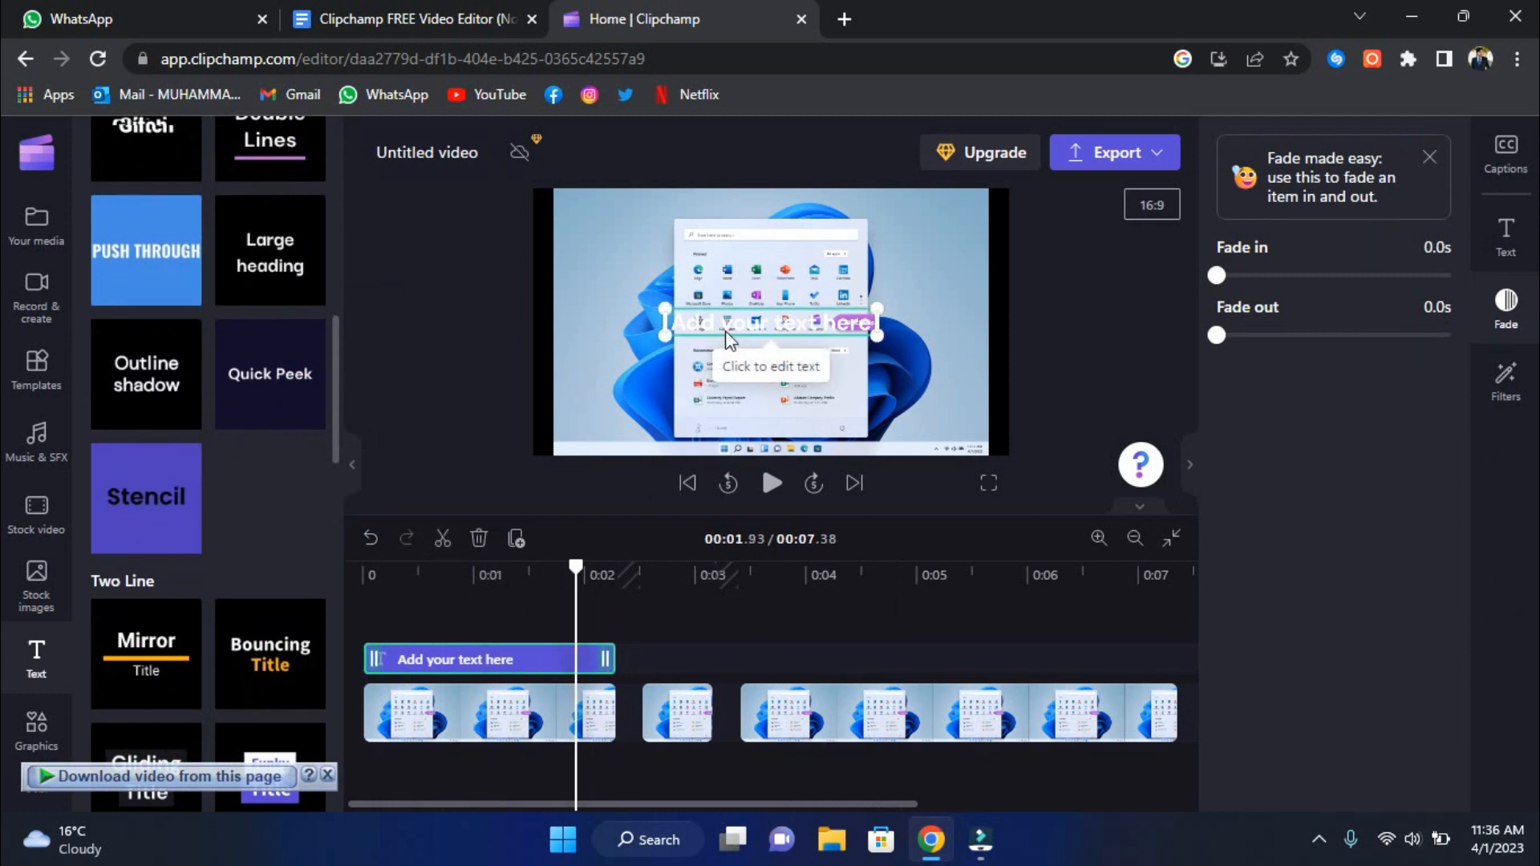
pyautogui.moveTo(614, 657); pyautogui.dragTo(638, 658)
pyautogui.click(571, 662)
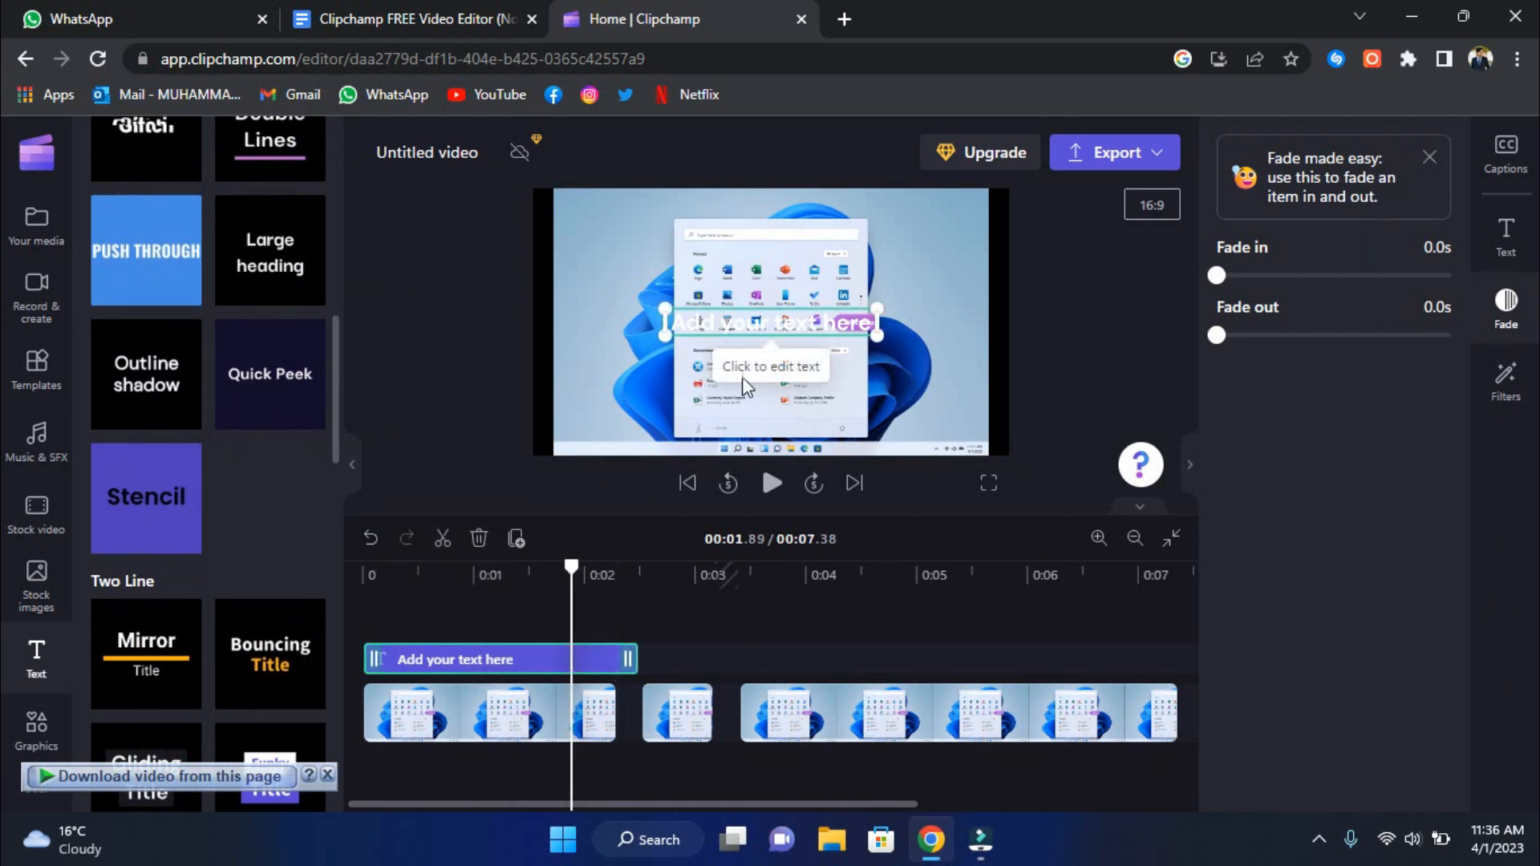
# - Change the title's wording to "Add ztext here"
pyautogui.click(741, 328)
pyautogui.doubleClick(745, 329)
pyautogui.write('z')
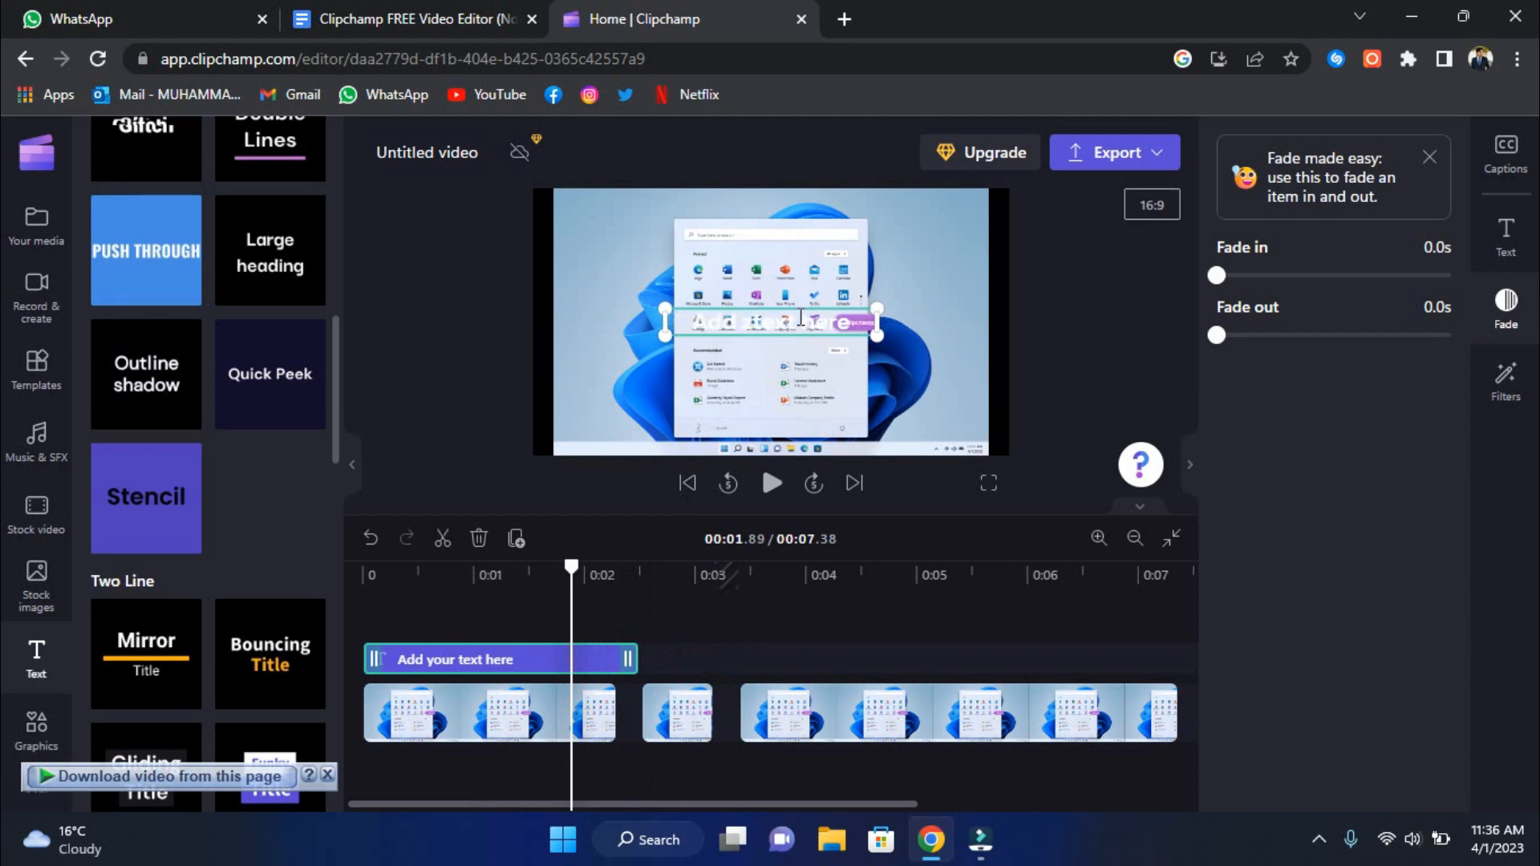
# - Examine the title's font, font style, size, alignment, colour and position options, and put the text back into editing
pyautogui.click(1508, 240)
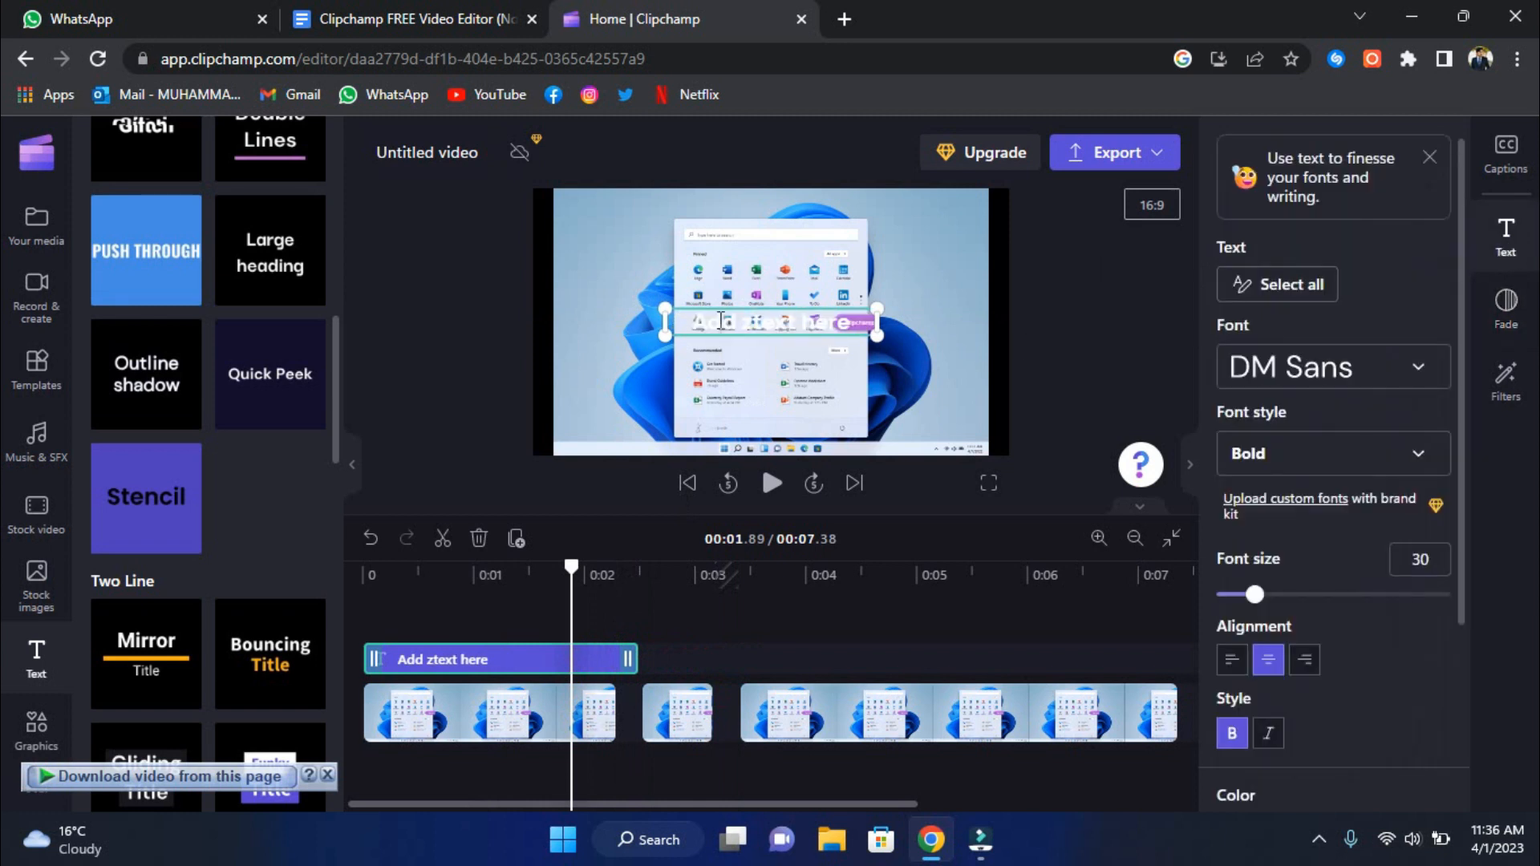
pyautogui.click(1326, 368)
pyautogui.click(1325, 369)
pyautogui.scroll(-3, 1302, 566)
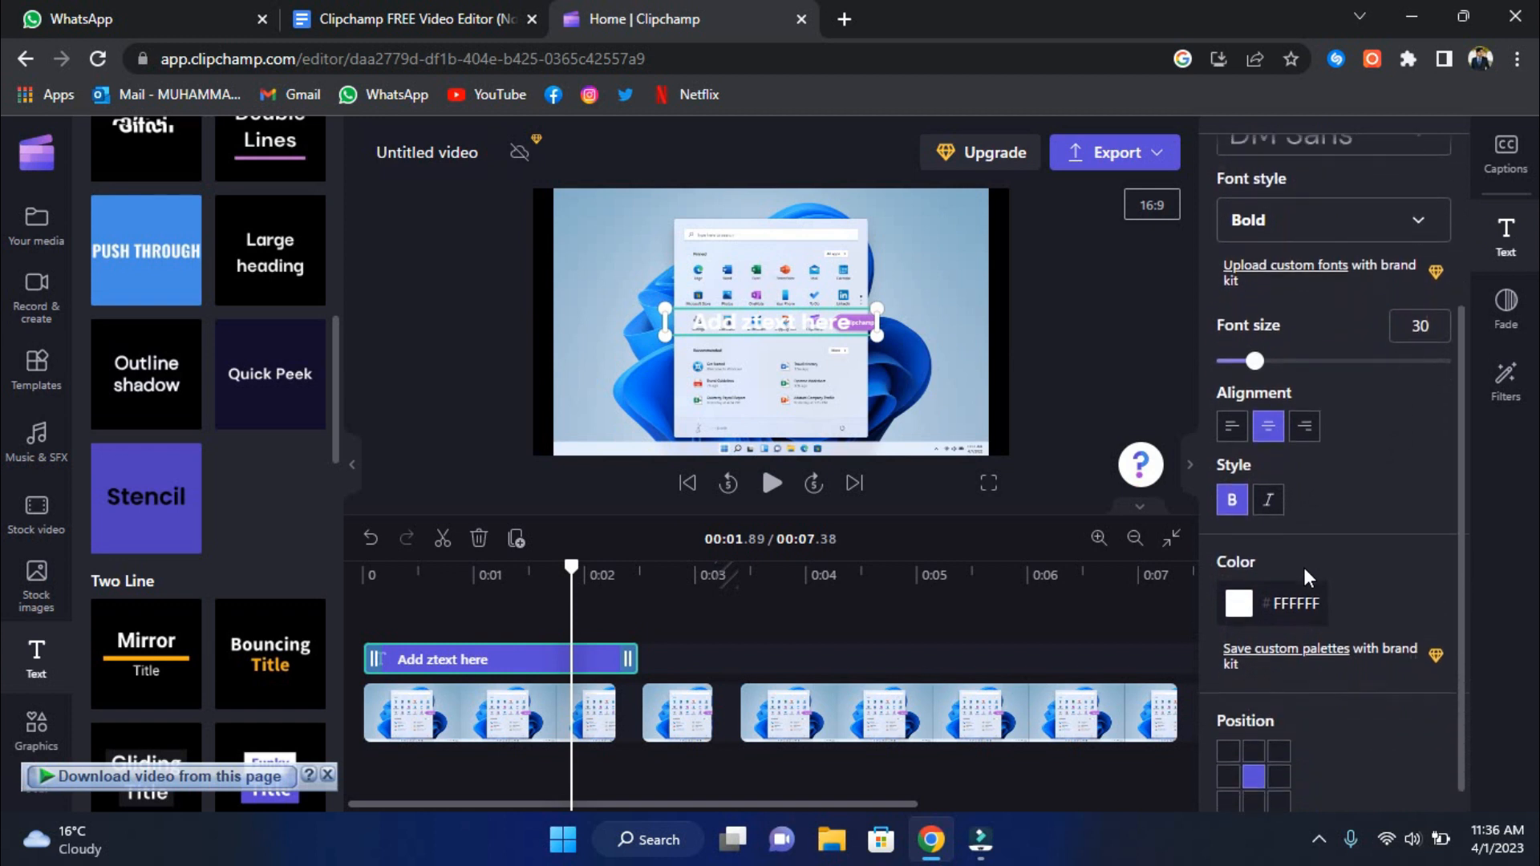
pyautogui.scroll(1, 1302, 567)
pyautogui.scroll(-1, 1303, 566)
pyautogui.scroll(3, 1305, 572)
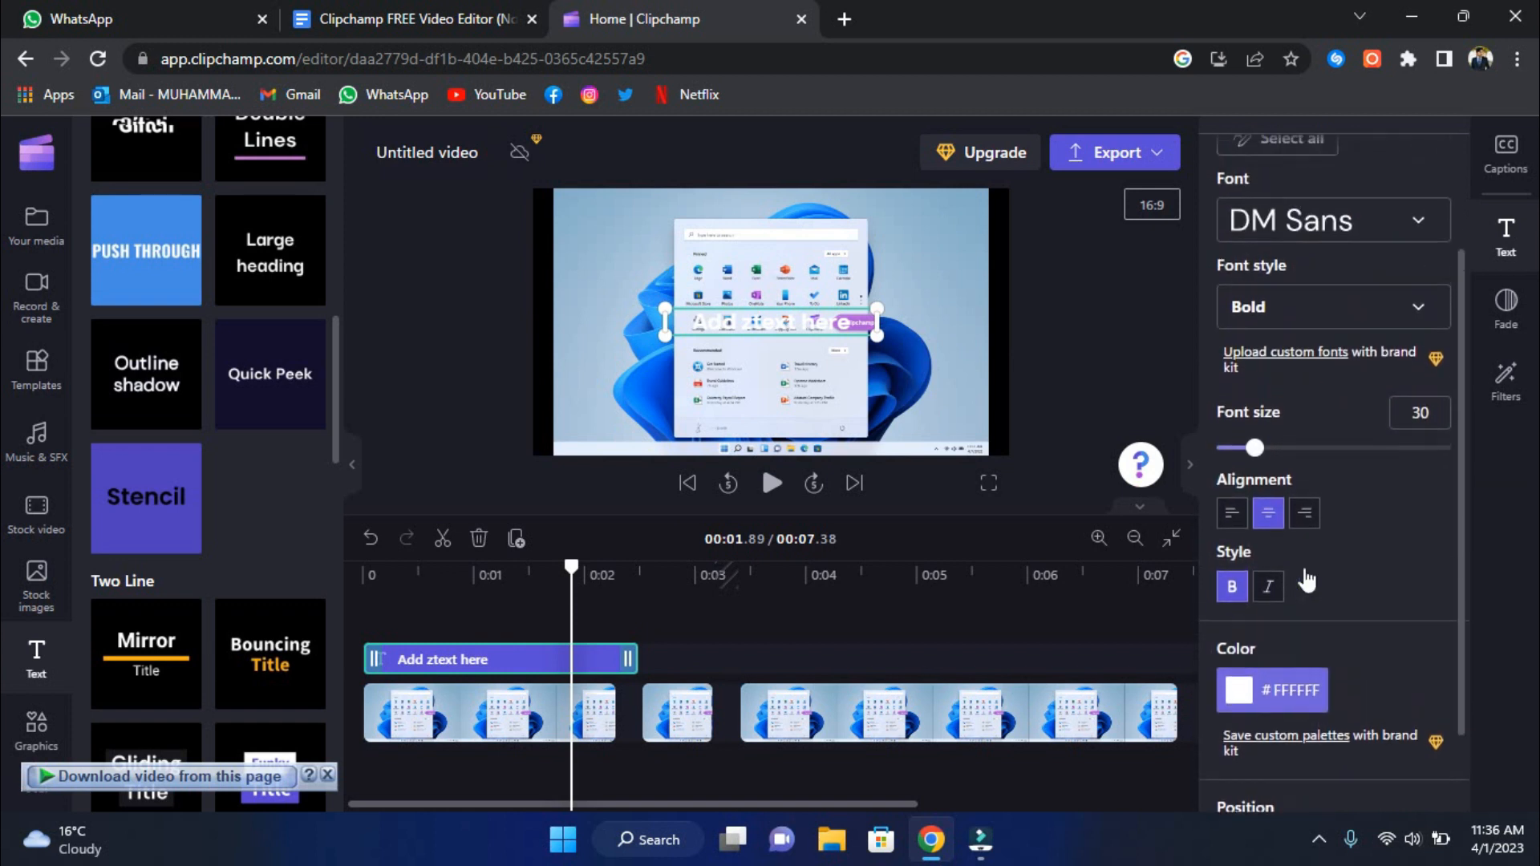
pyautogui.scroll(1, 1307, 580)
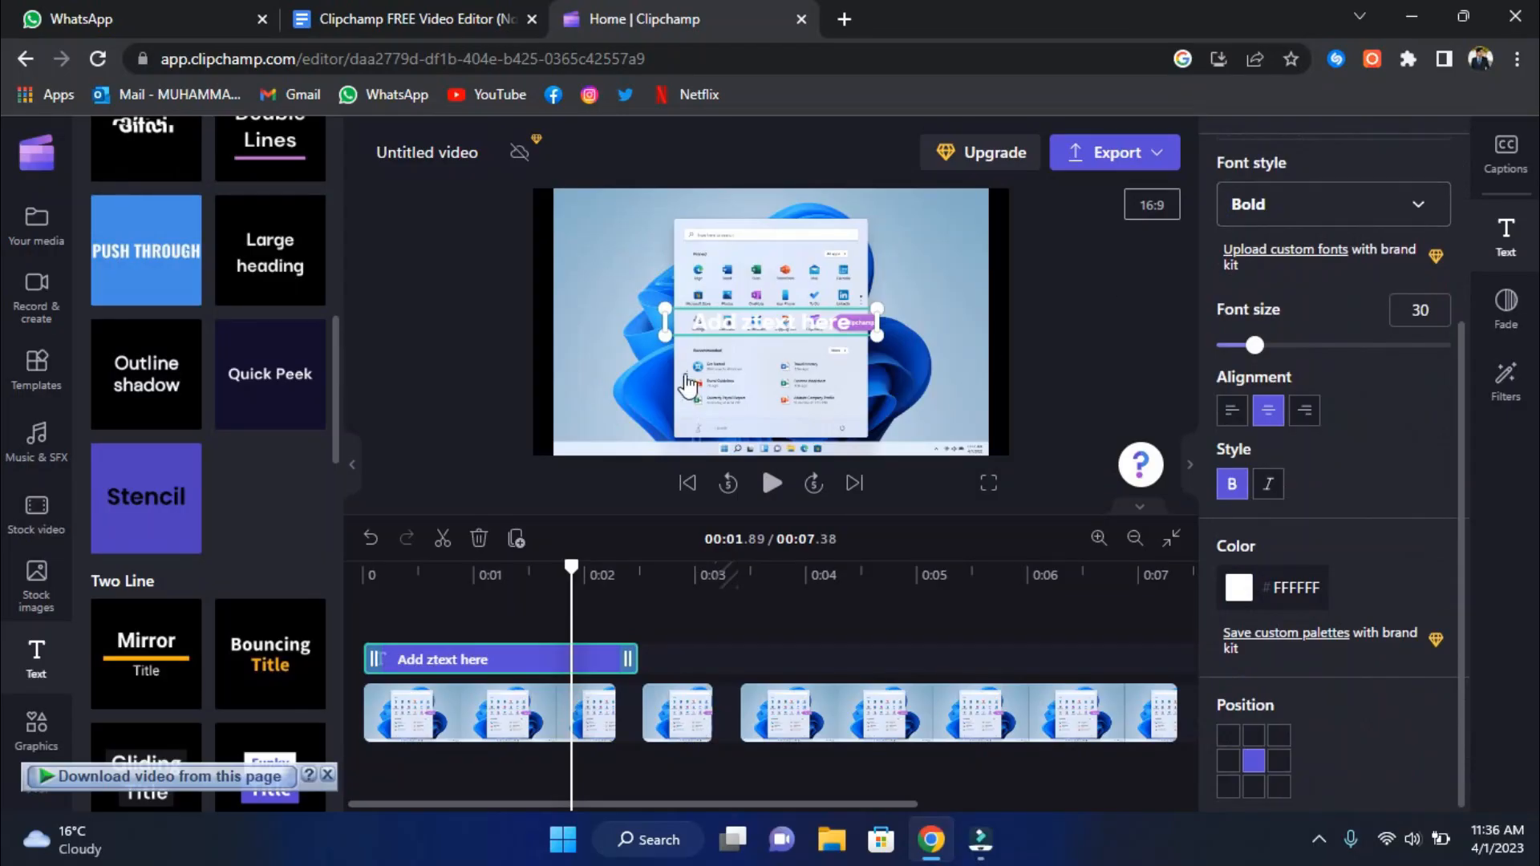
pyautogui.click(758, 312)
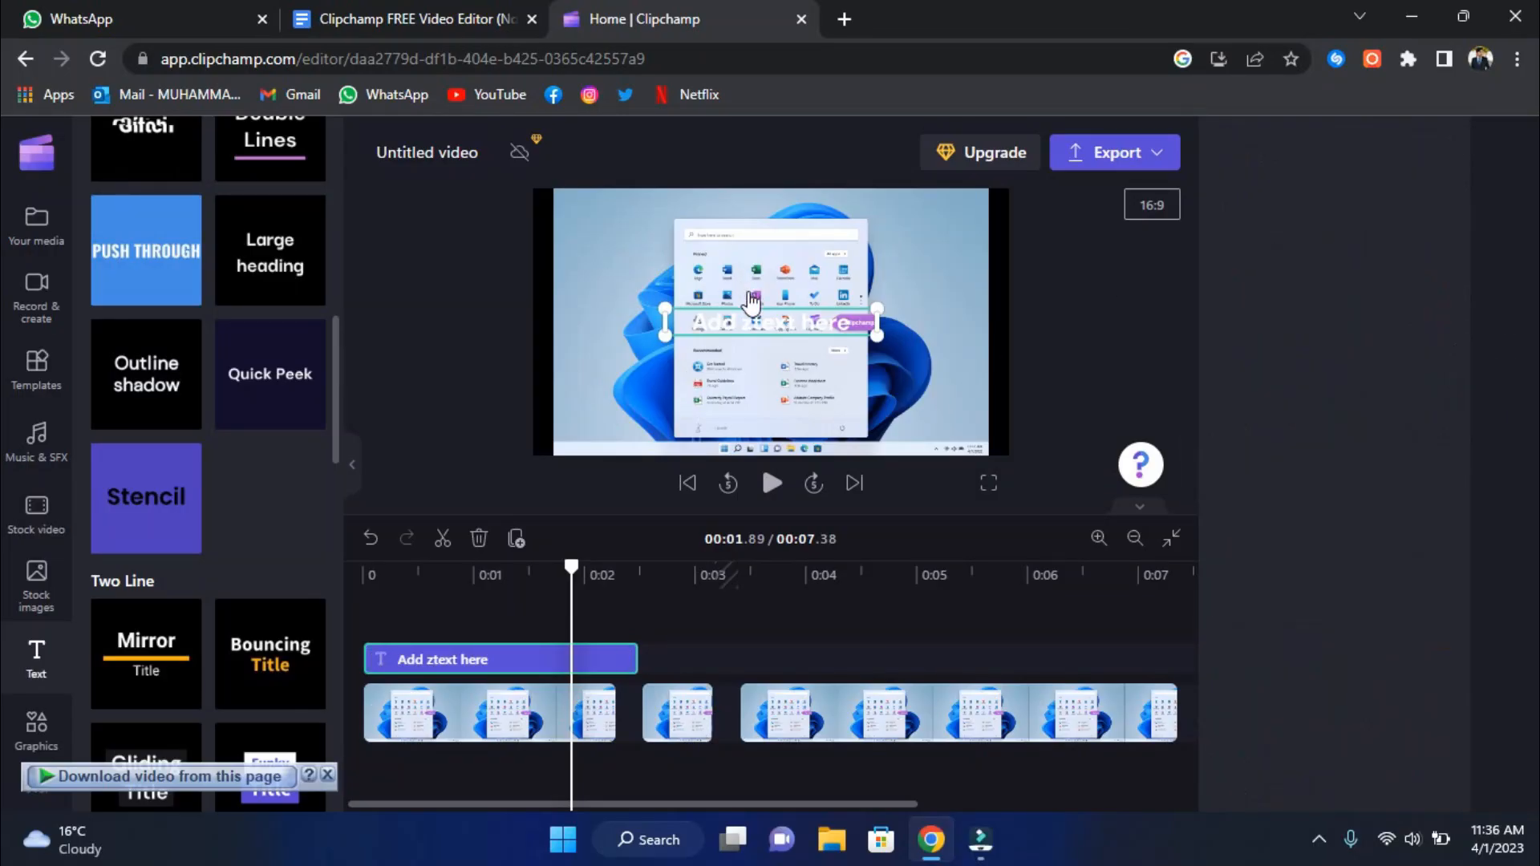
pyautogui.click(762, 322)
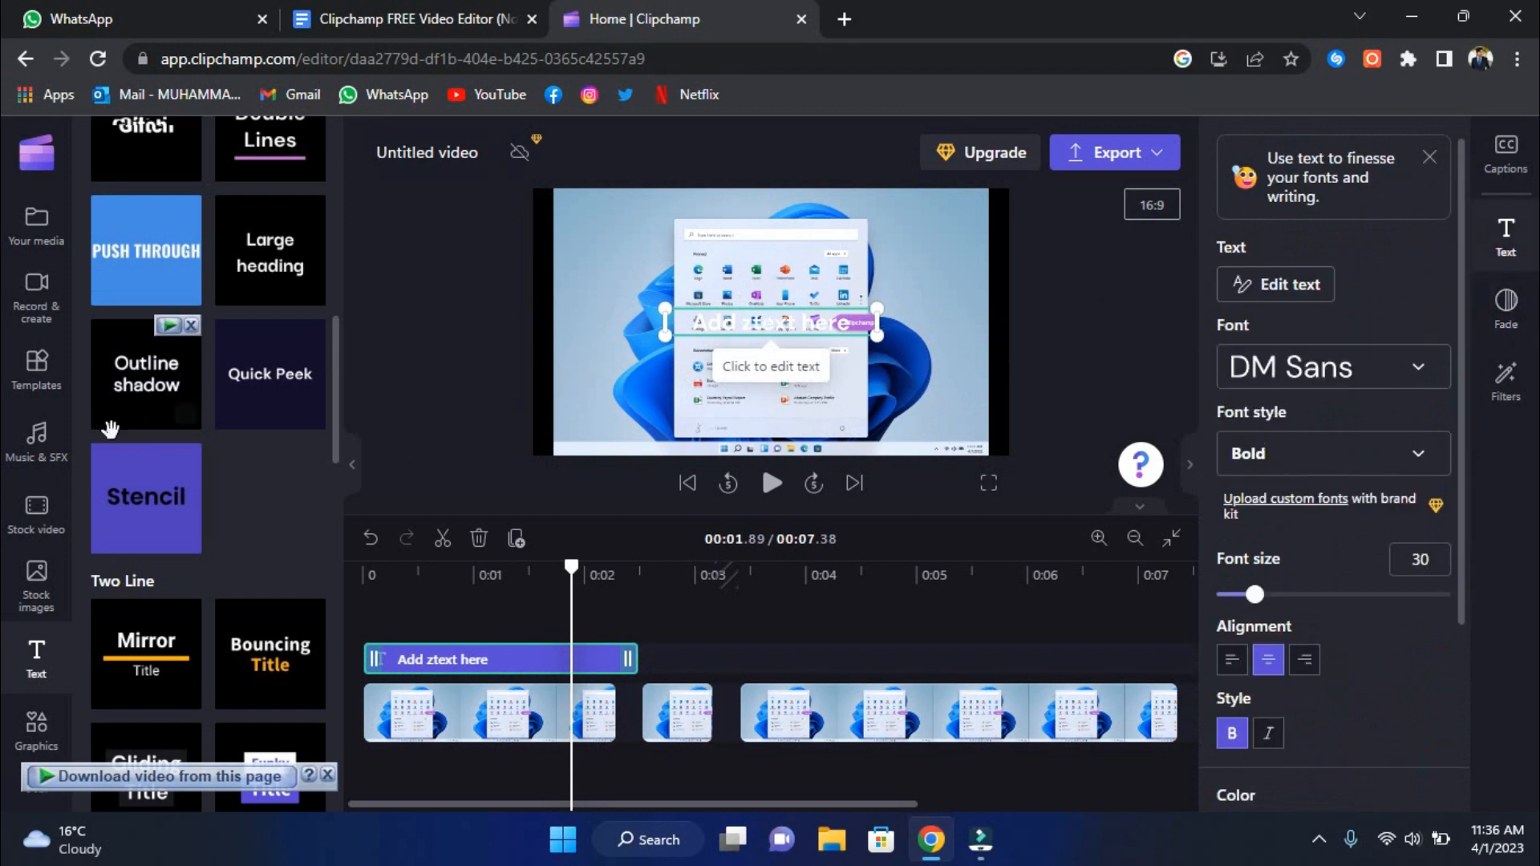
pyautogui.click(743, 328)
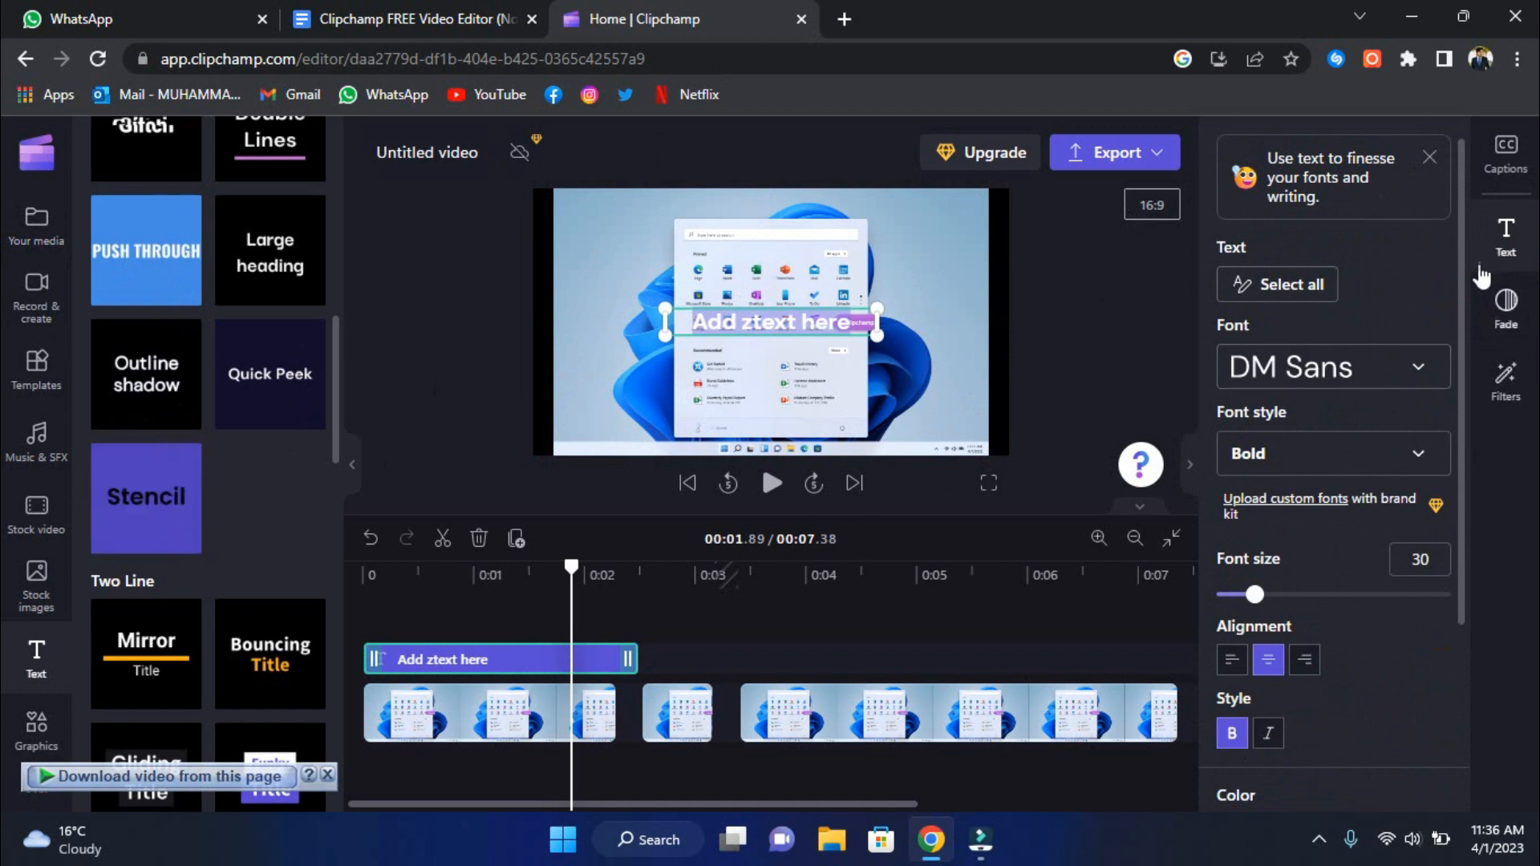
# - Turn on auto-captions, checking the list of recognition languages and keeping English (United States)
pyautogui.click(1504, 172)
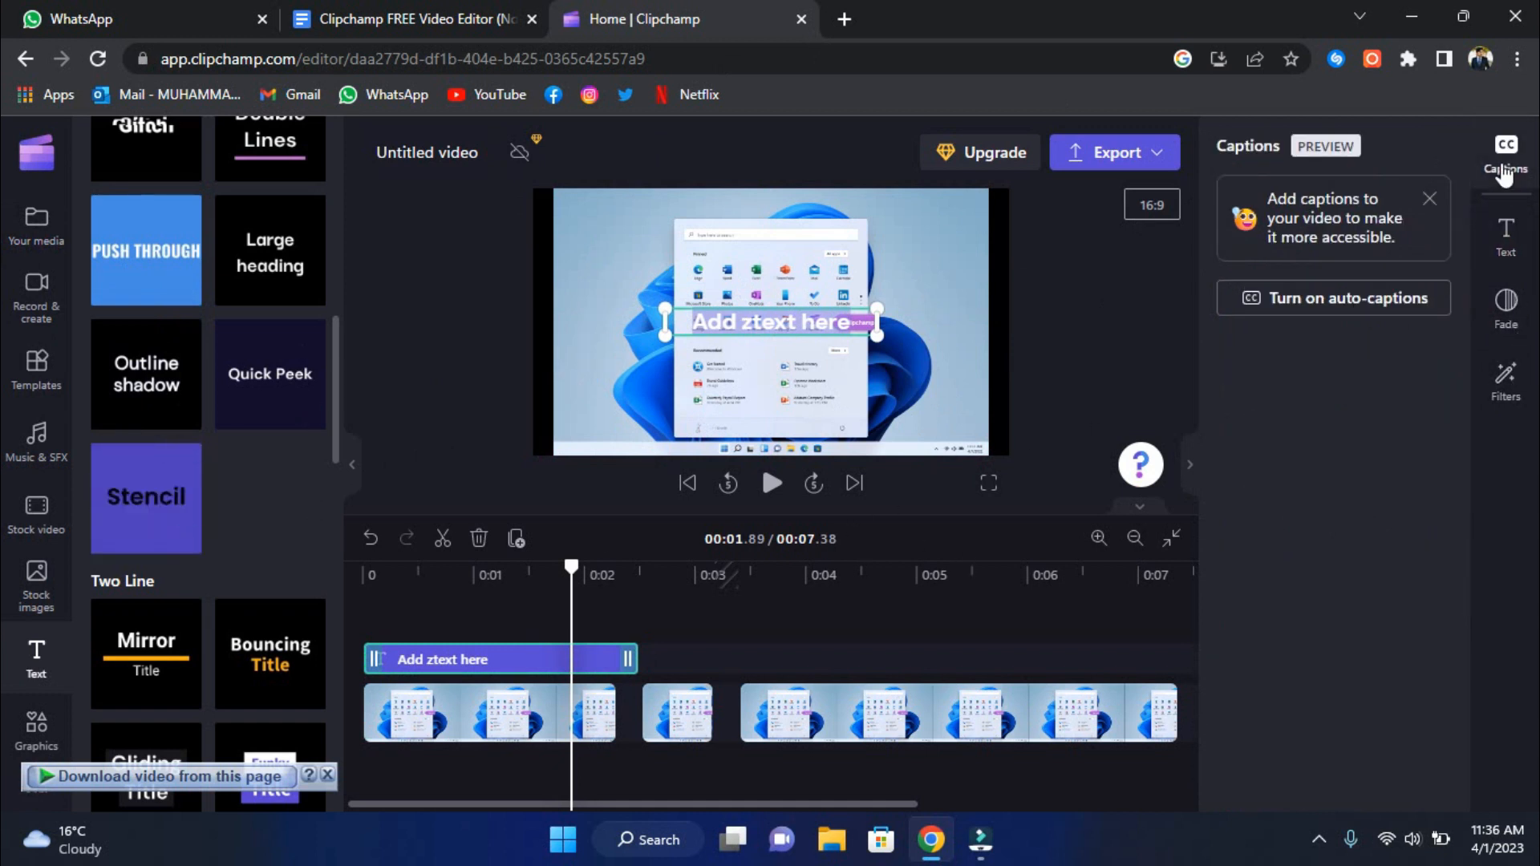
pyautogui.click(1344, 302)
pyautogui.click(681, 445)
pyautogui.scroll(-3, 776, 553)
pyautogui.scroll(-10, 787, 588)
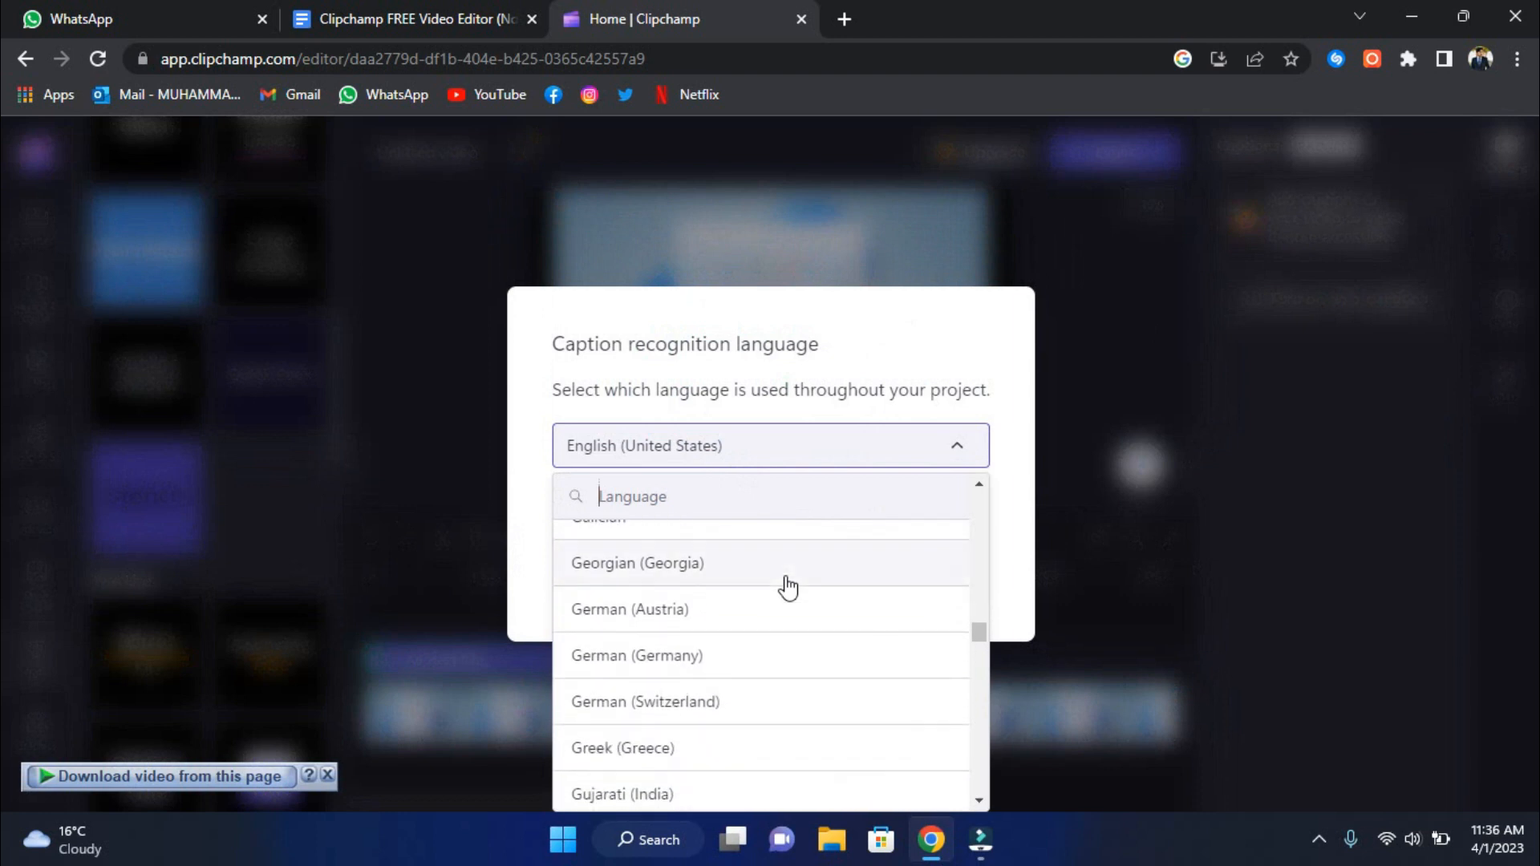
pyautogui.scroll(-5, 786, 577)
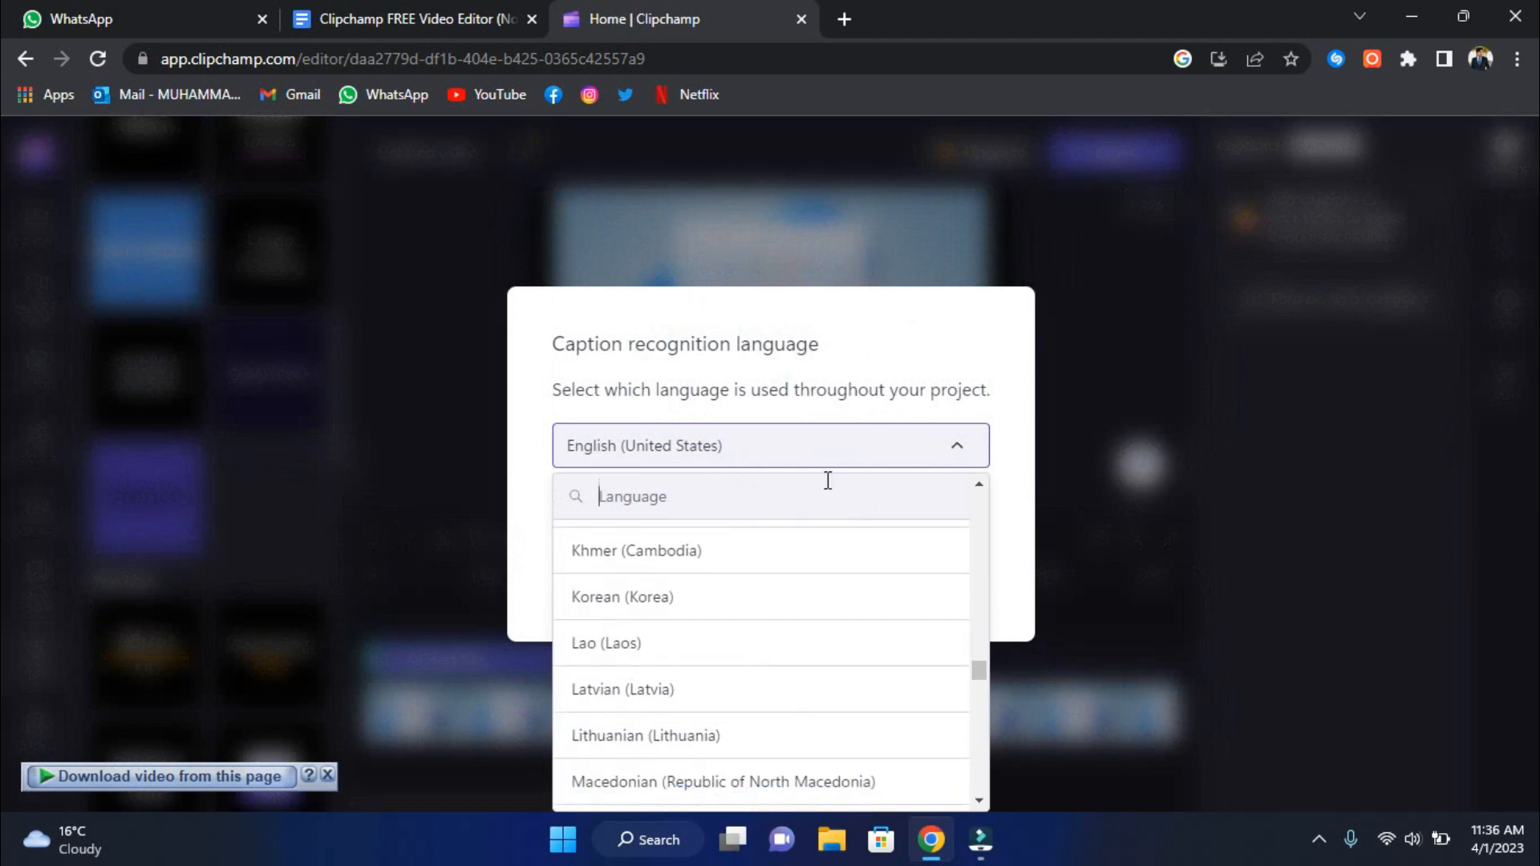
pyautogui.click(853, 458)
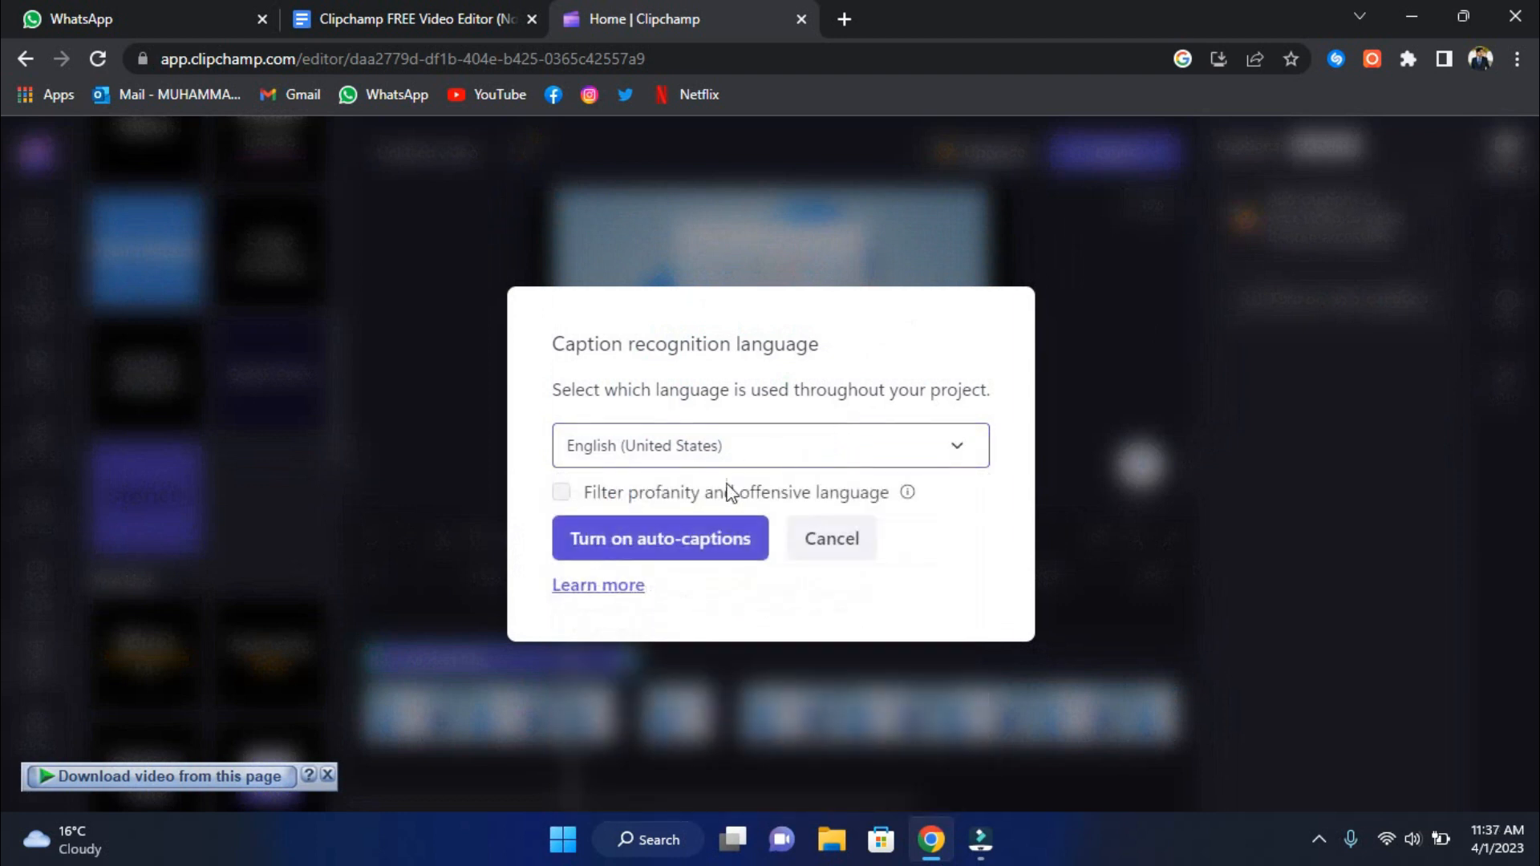
pyautogui.click(750, 540)
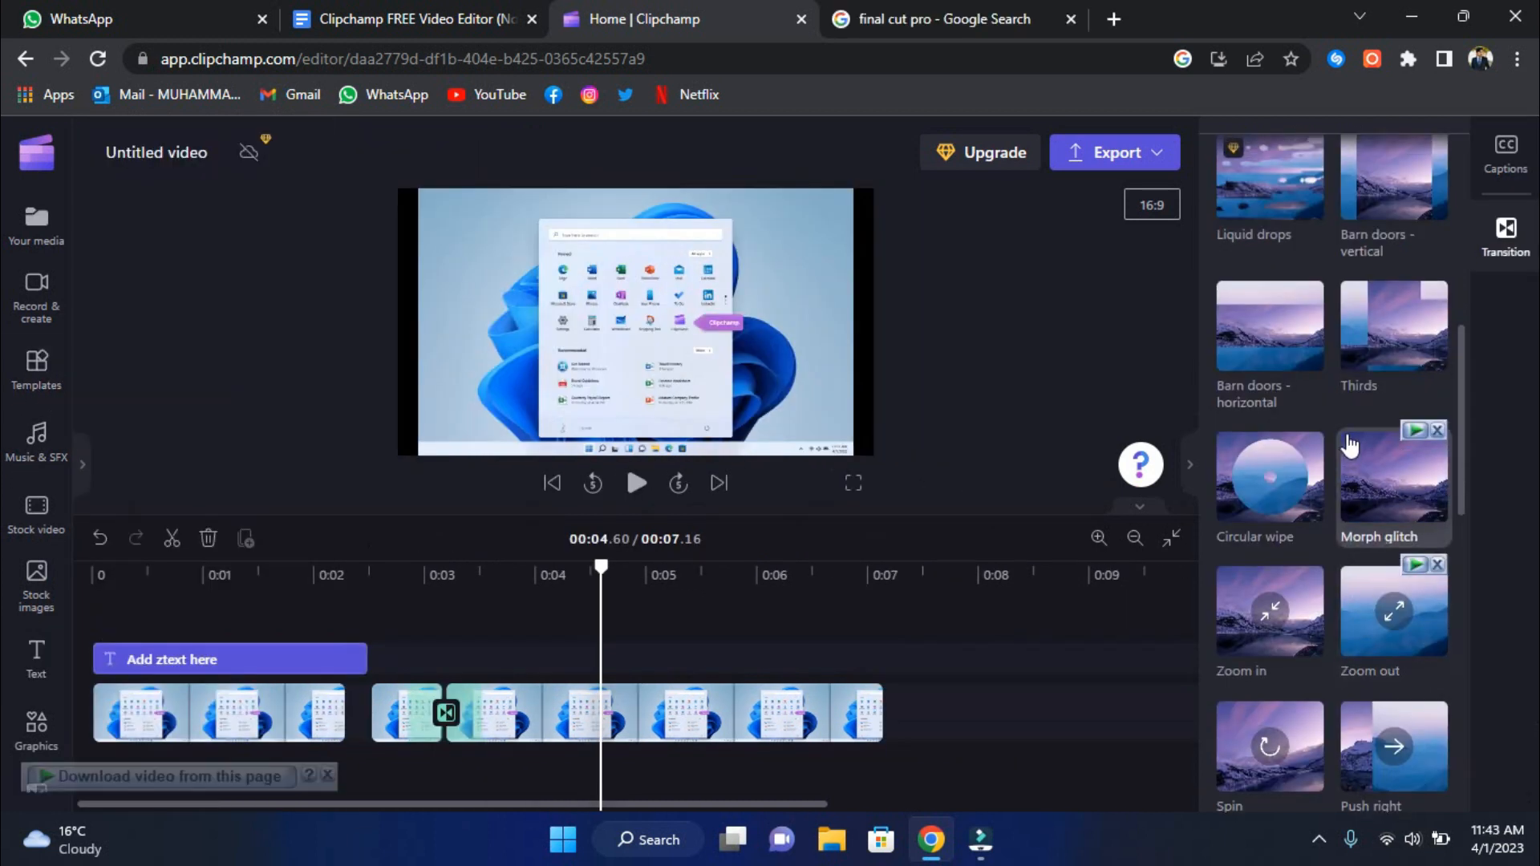
# - Look through the available transitions for the join between the second and third image clips
pyautogui.scroll(5, 1350, 443)
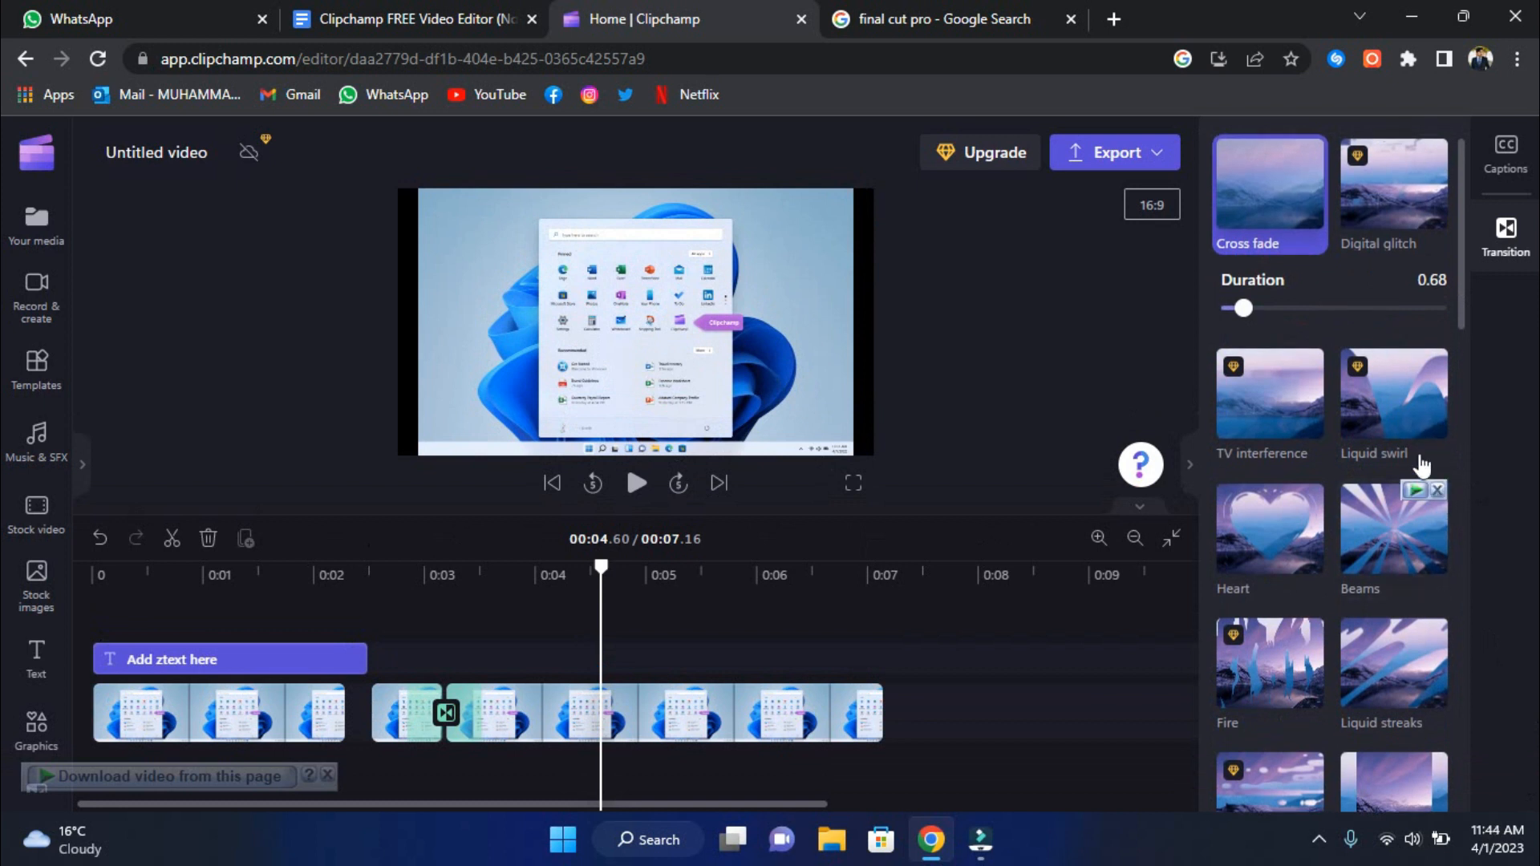
pyautogui.scroll(-1, 1362, 321)
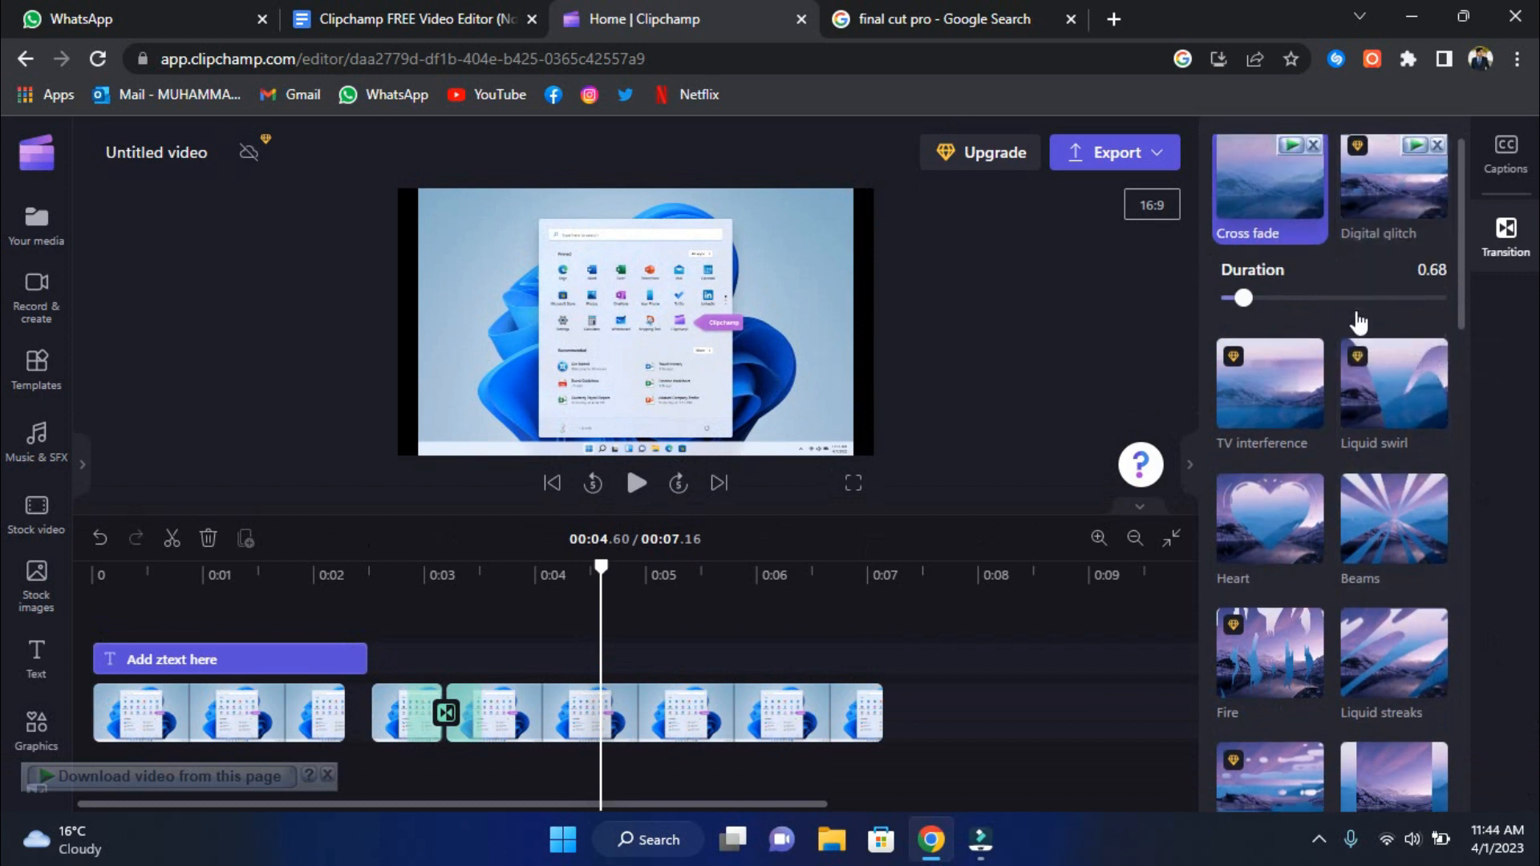
pyautogui.scroll(-8, 1357, 437)
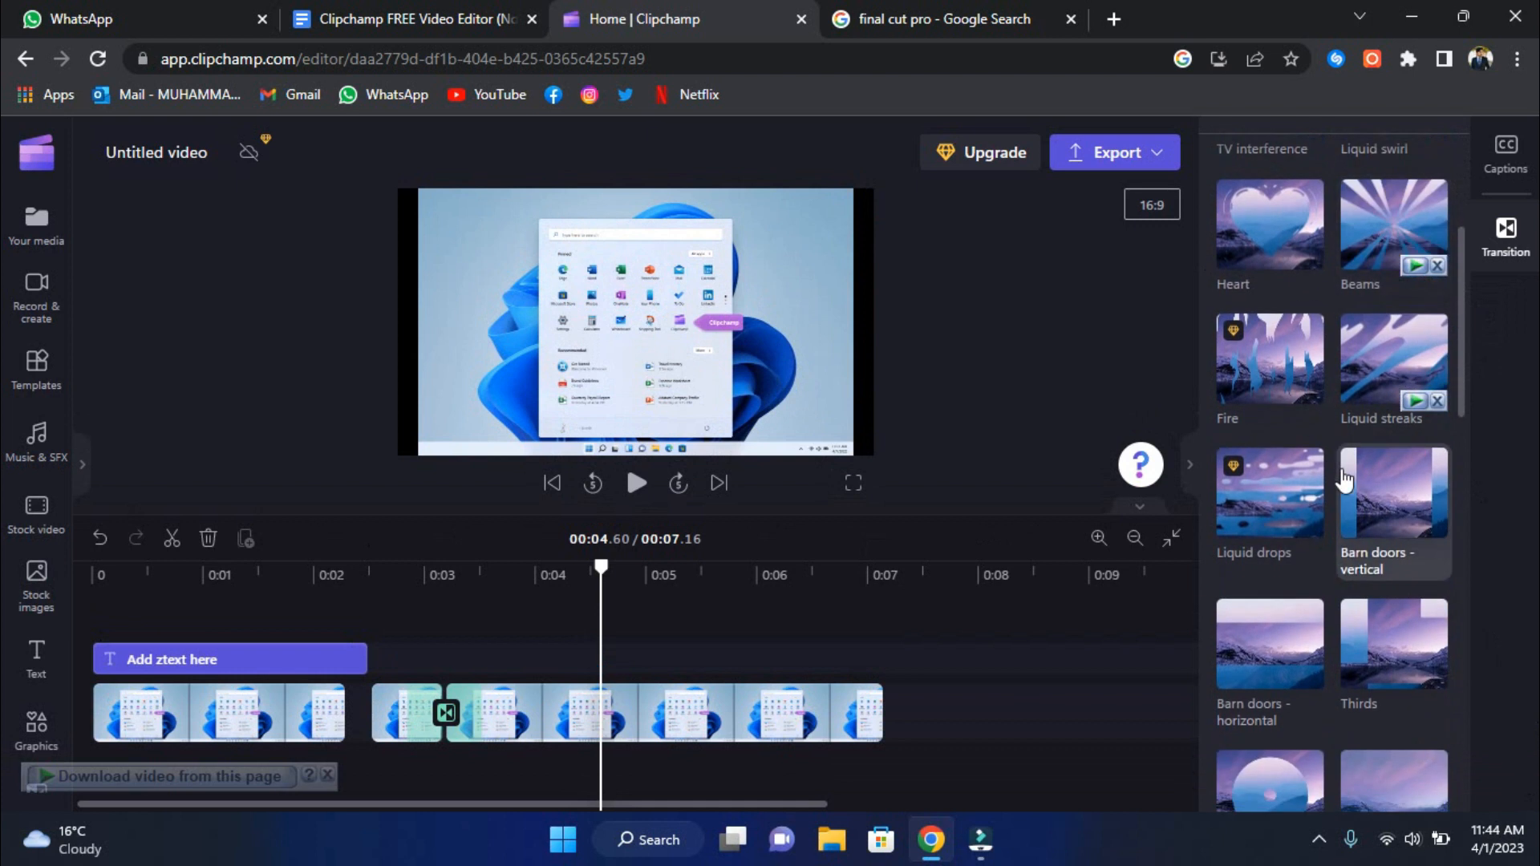
pyautogui.scroll(-3, 1337, 488)
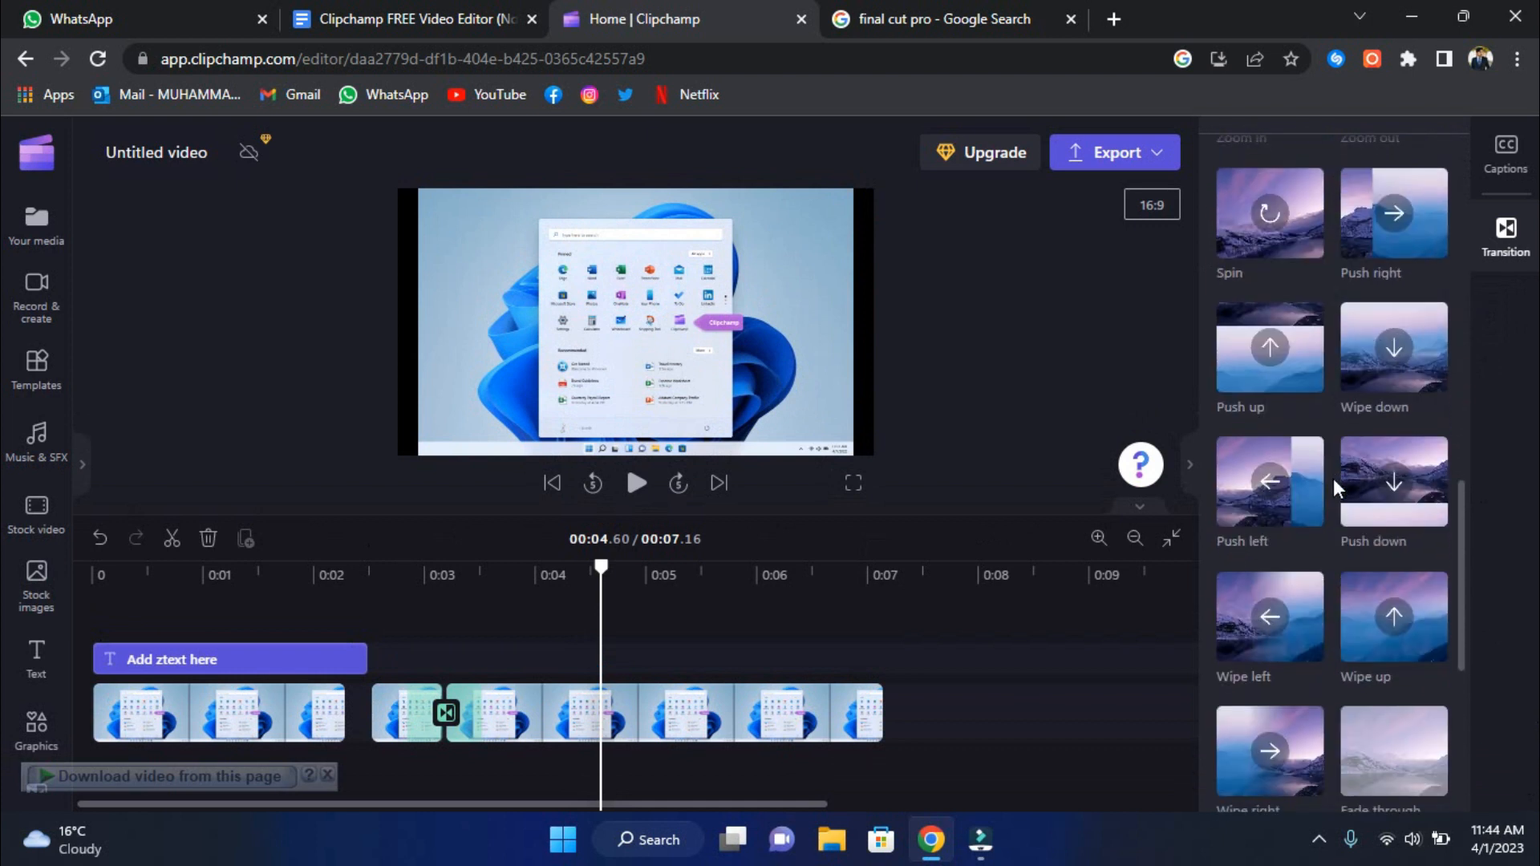
pyautogui.scroll(8, 1276, 401)
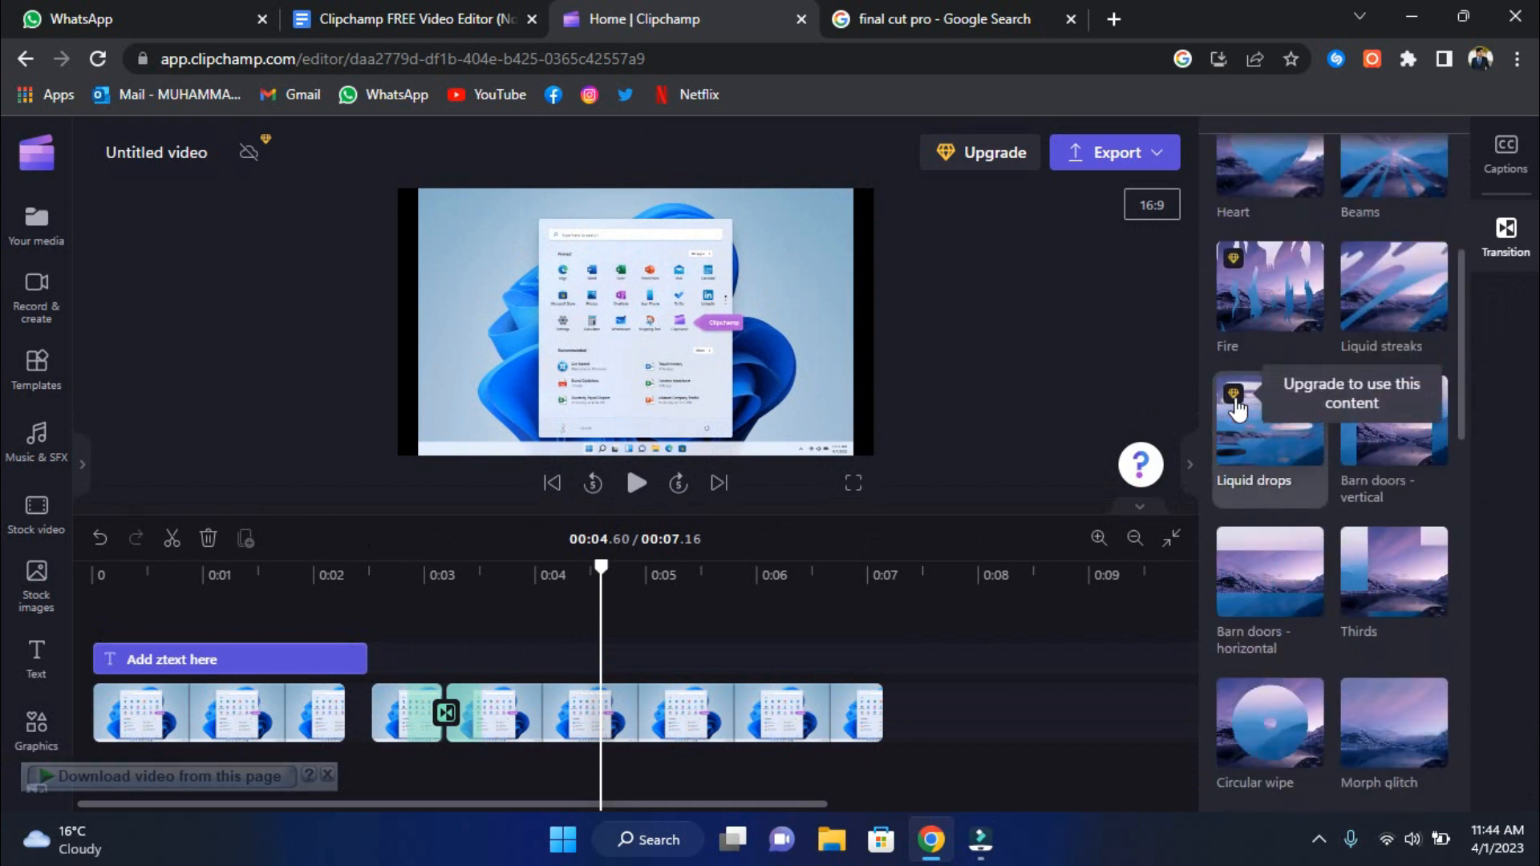
# - Deselect the transition and look over the stock video and stock image libraries
pyautogui.click(1065, 713)
pyautogui.scroll(-5, 1316, 481)
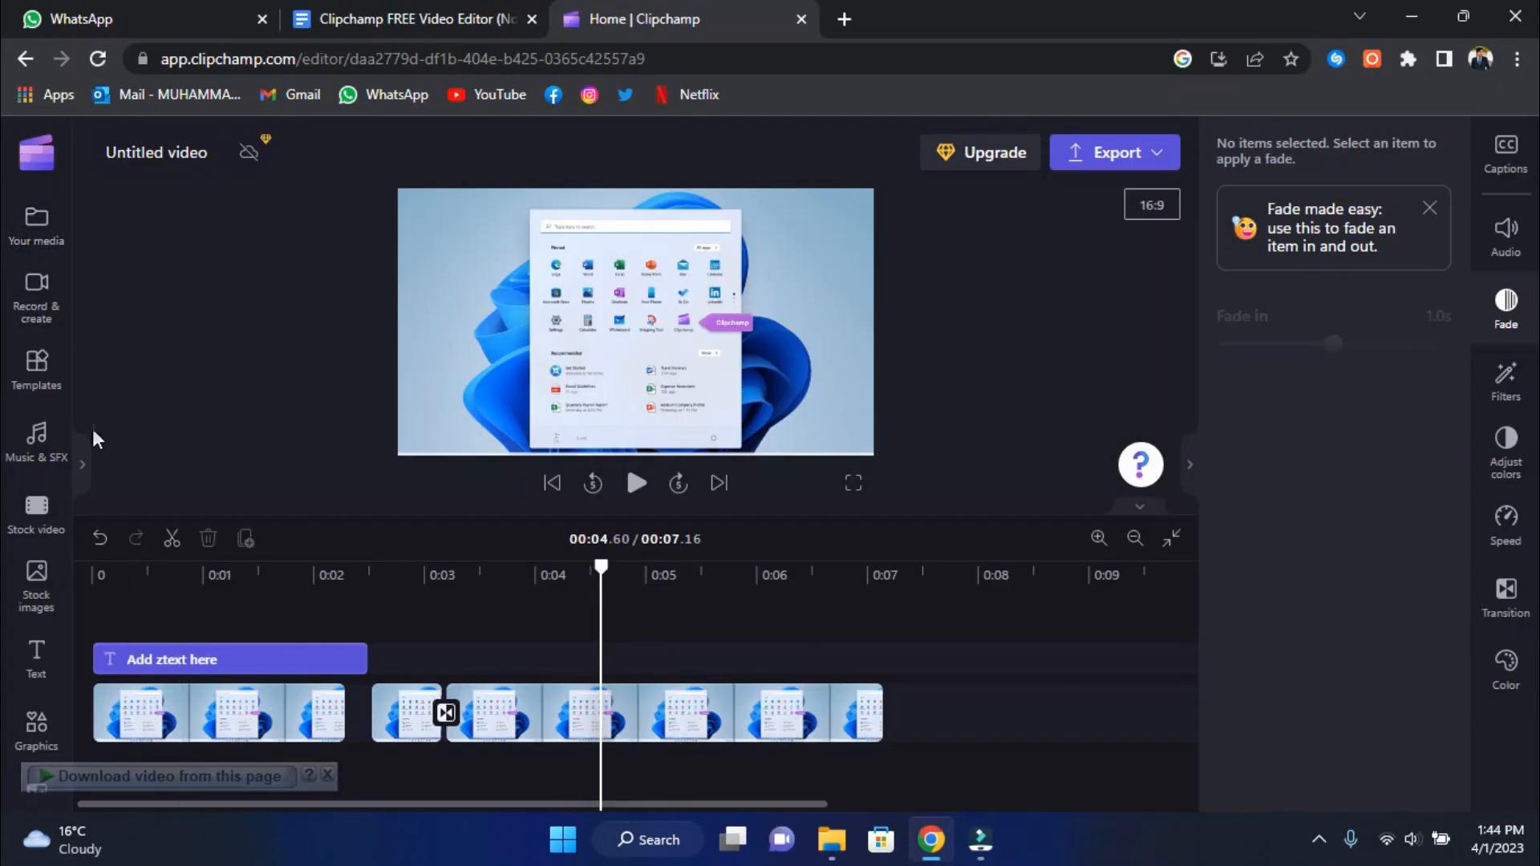
pyautogui.click(36, 510)
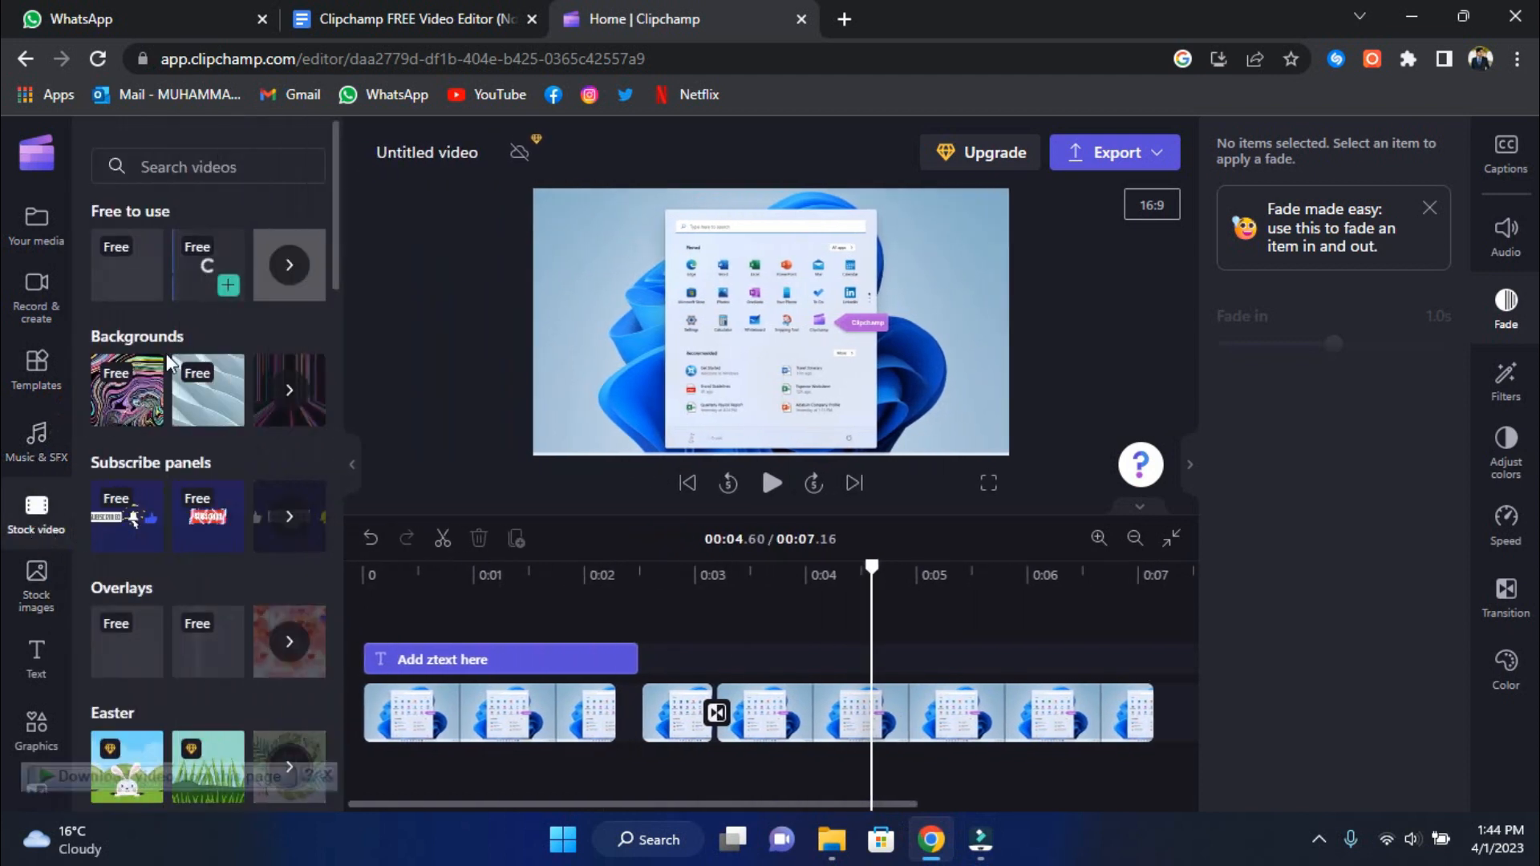
pyautogui.click(50, 609)
pyautogui.click(29, 507)
# - Browse the music and sound-effects library by category and check the details of the premium piano track Feel
pyautogui.click(37, 461)
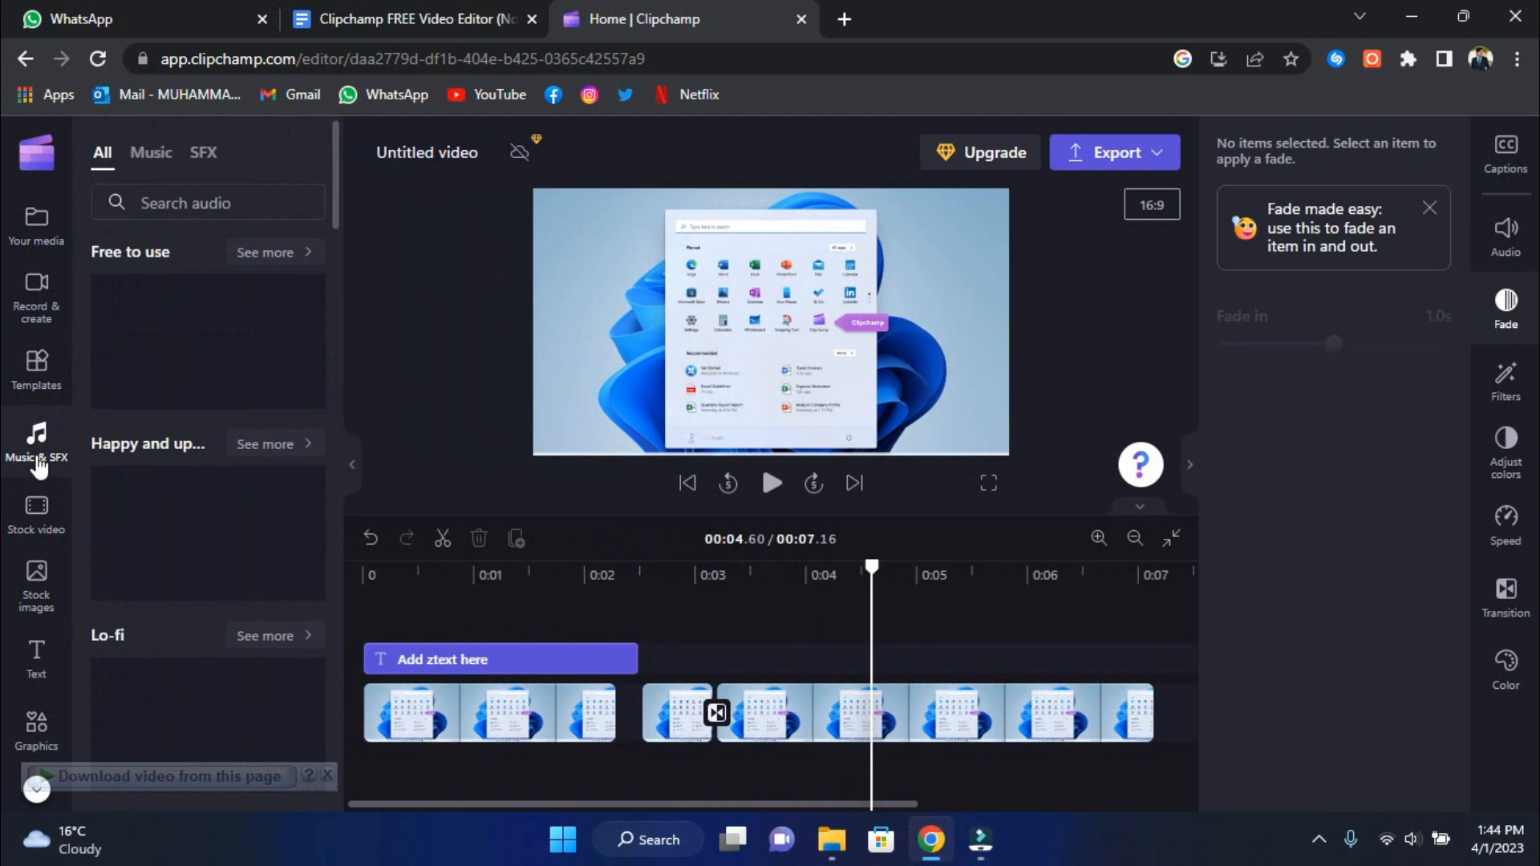
pyautogui.scroll(-8, 176, 353)
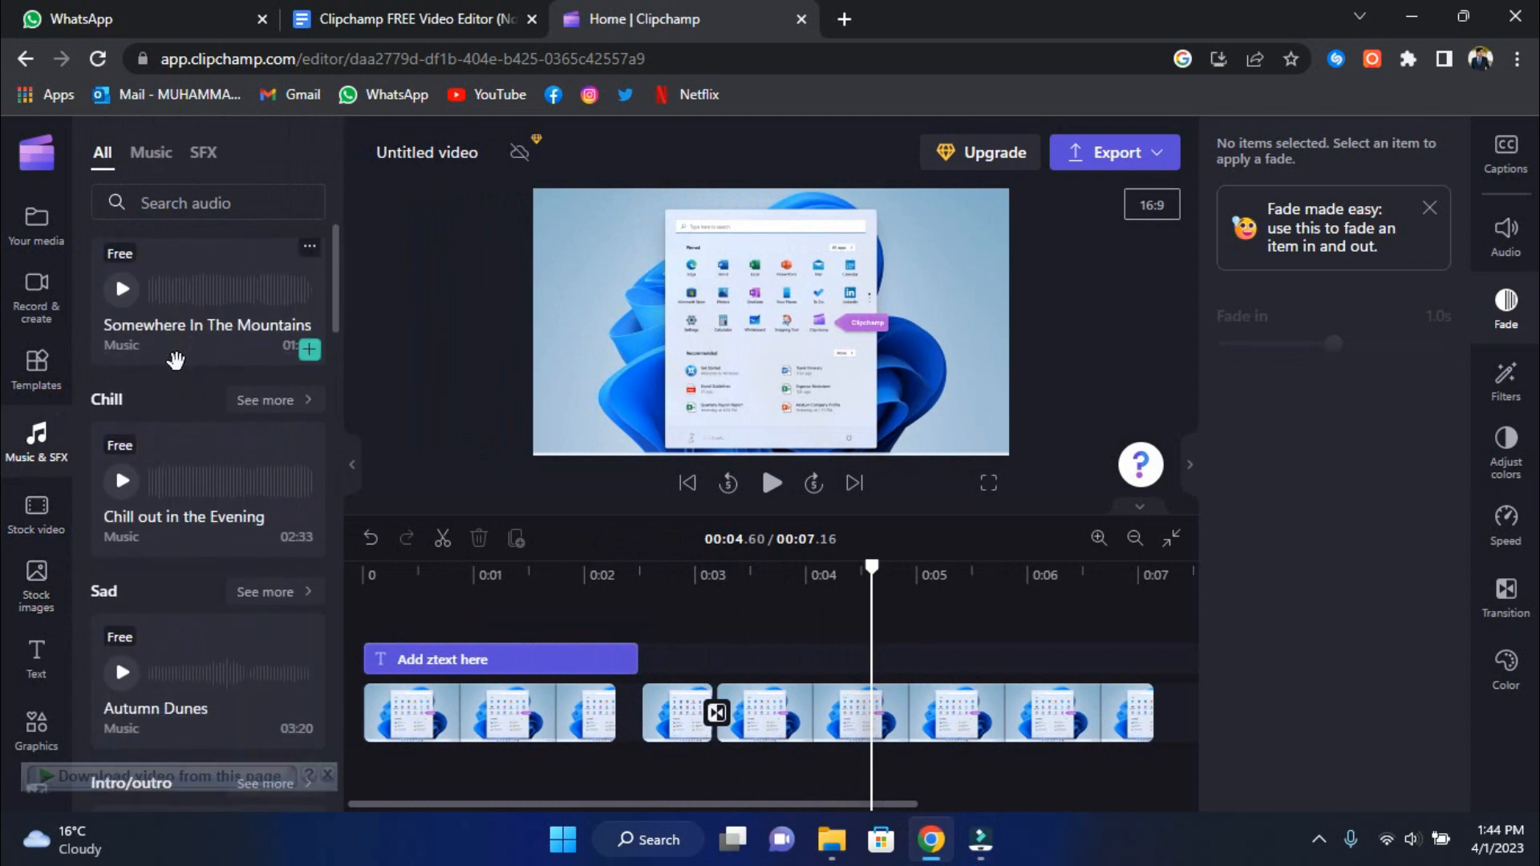
pyautogui.scroll(-4, 183, 365)
pyautogui.scroll(-3, 190, 368)
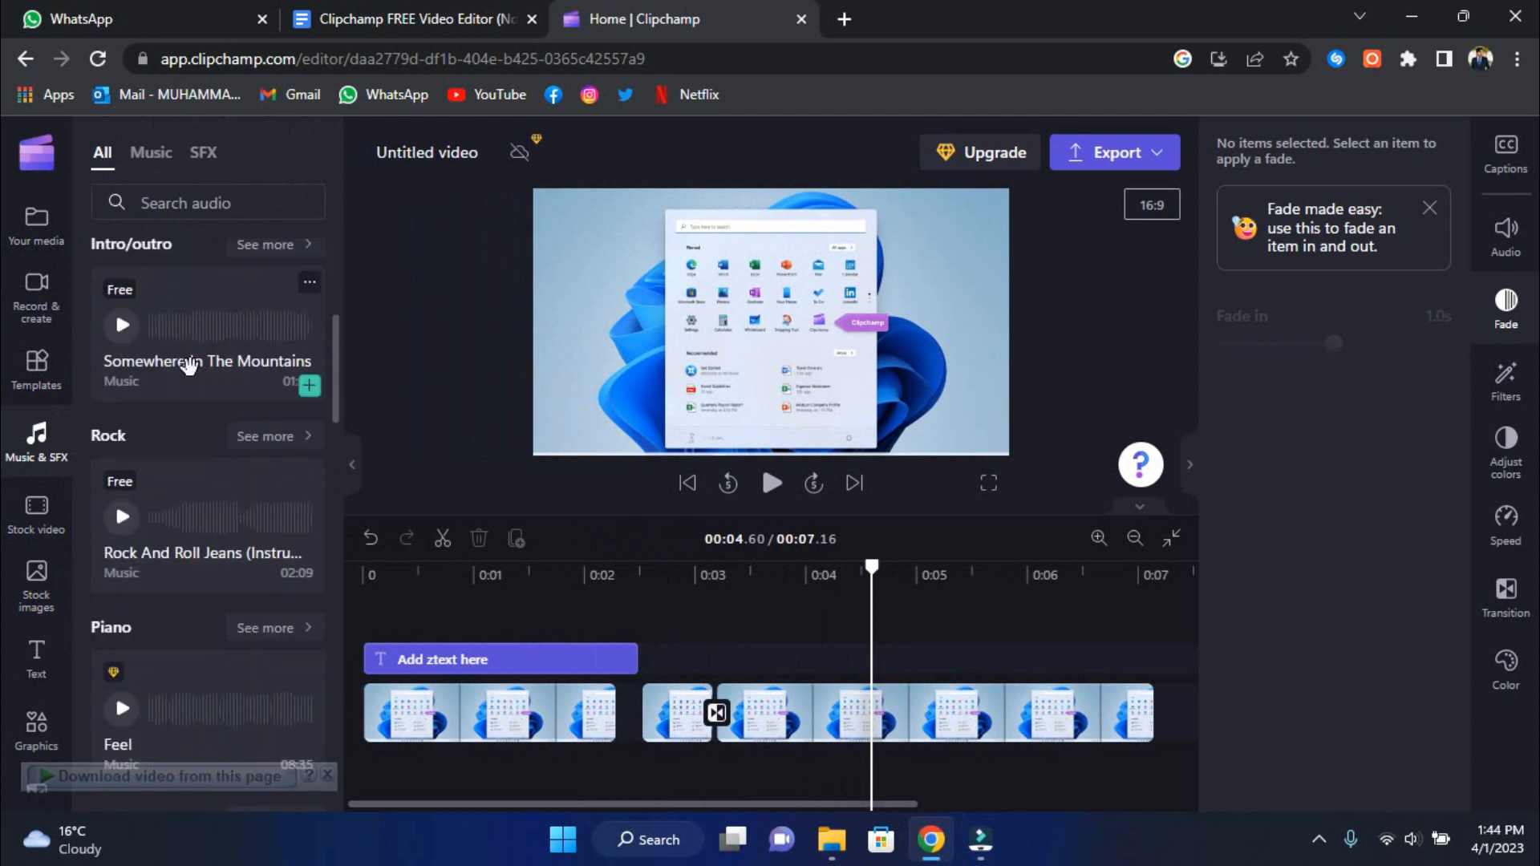
pyautogui.scroll(-3, 189, 365)
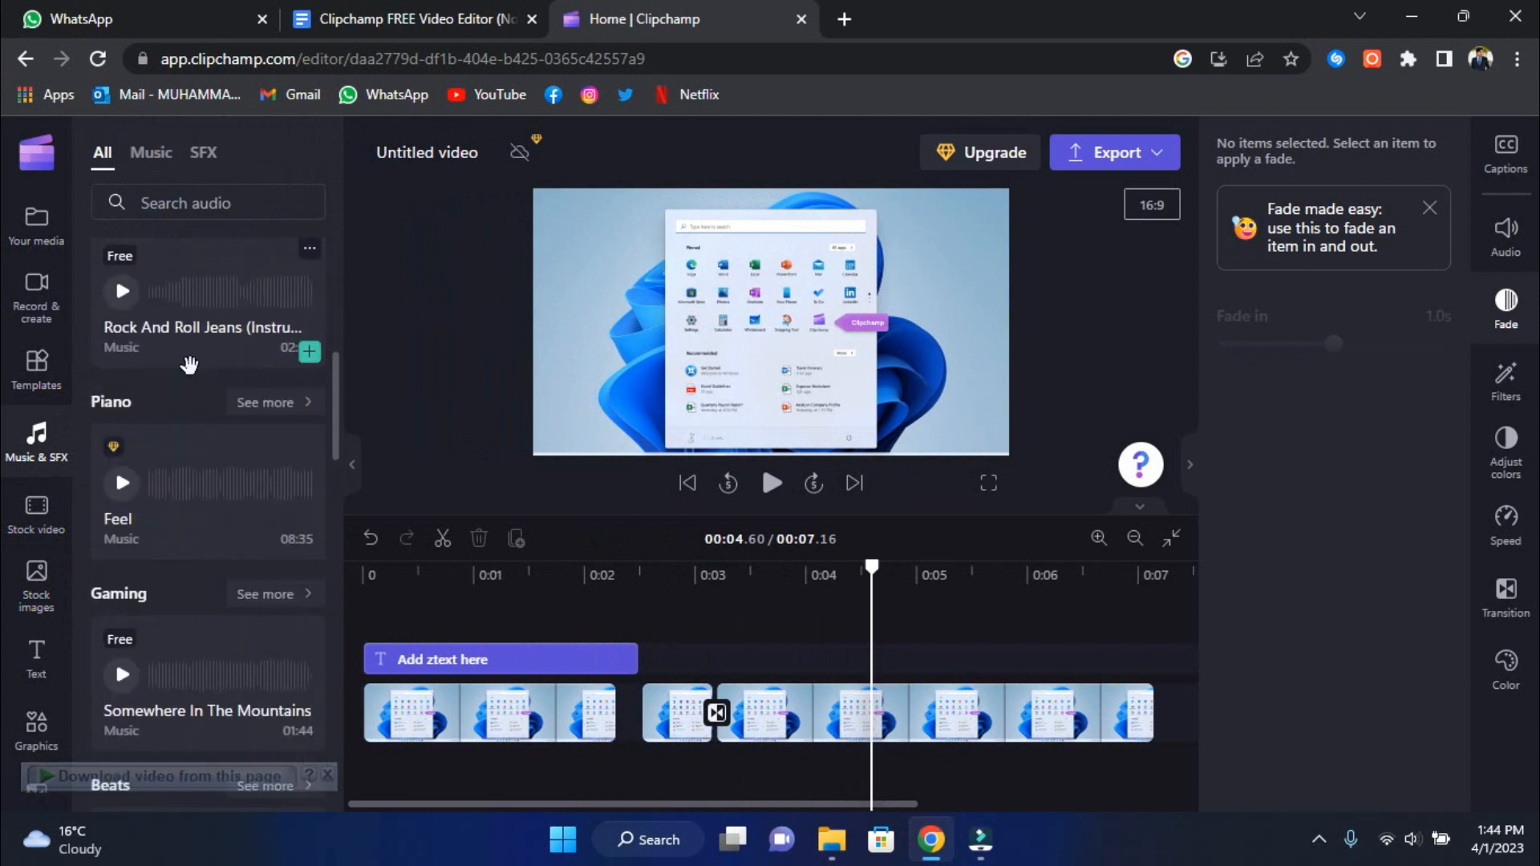
pyautogui.scroll(-2, 188, 365)
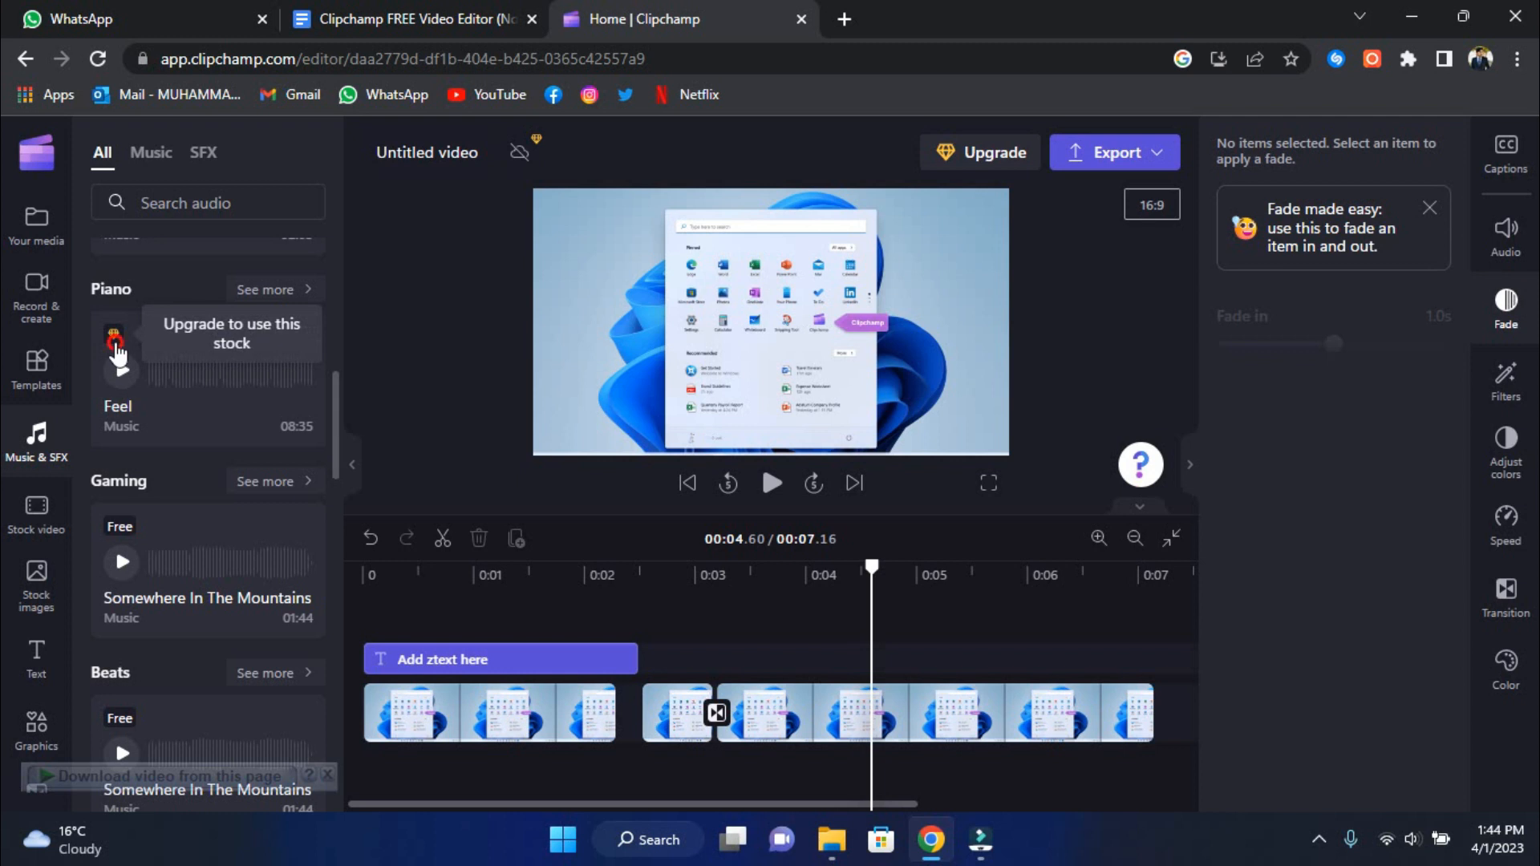
pyautogui.click(114, 341)
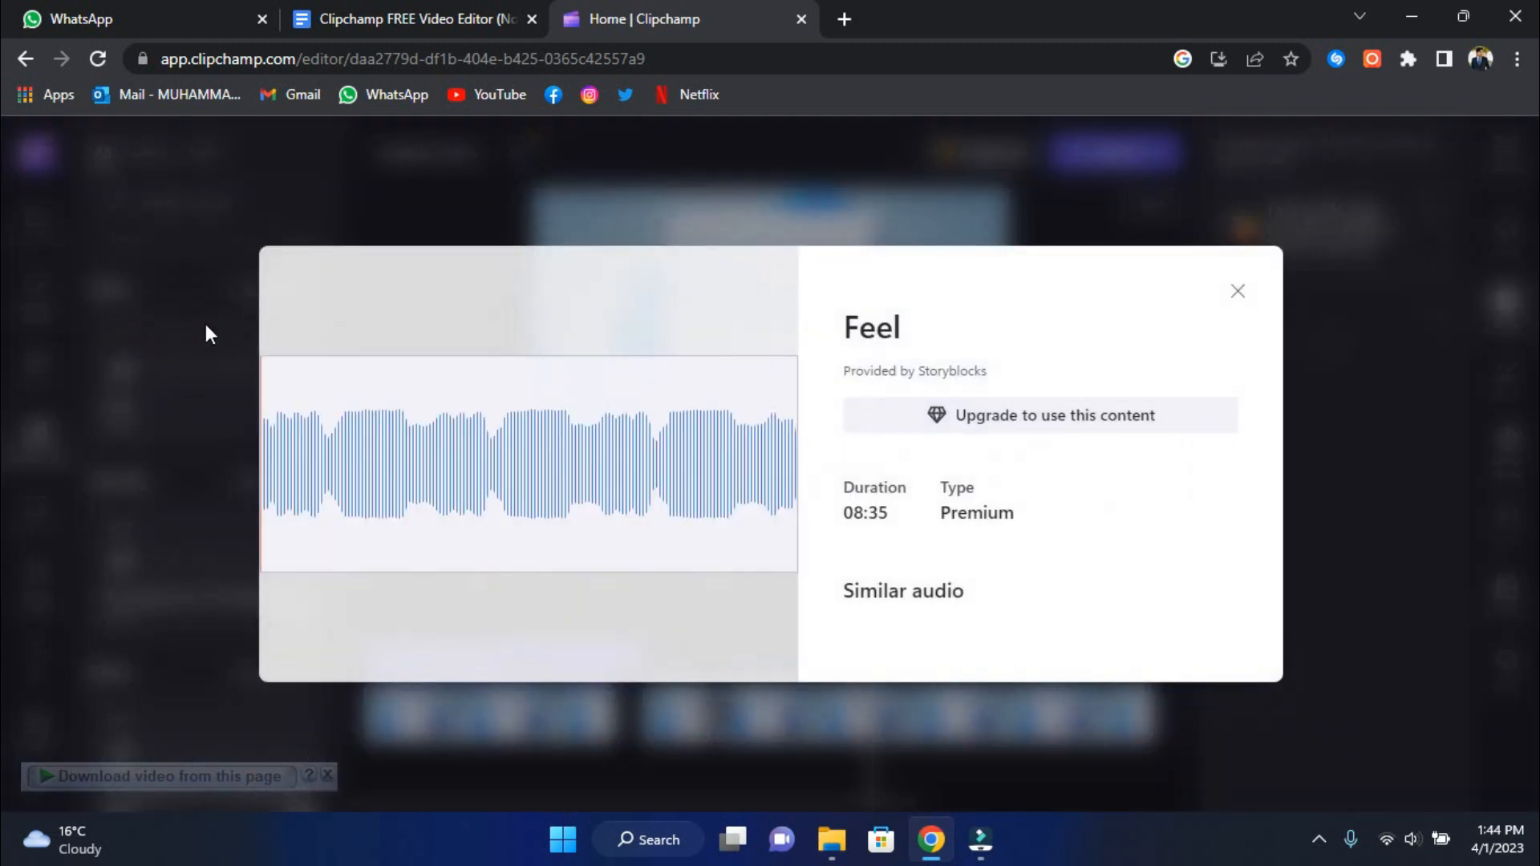
pyautogui.click(1237, 292)
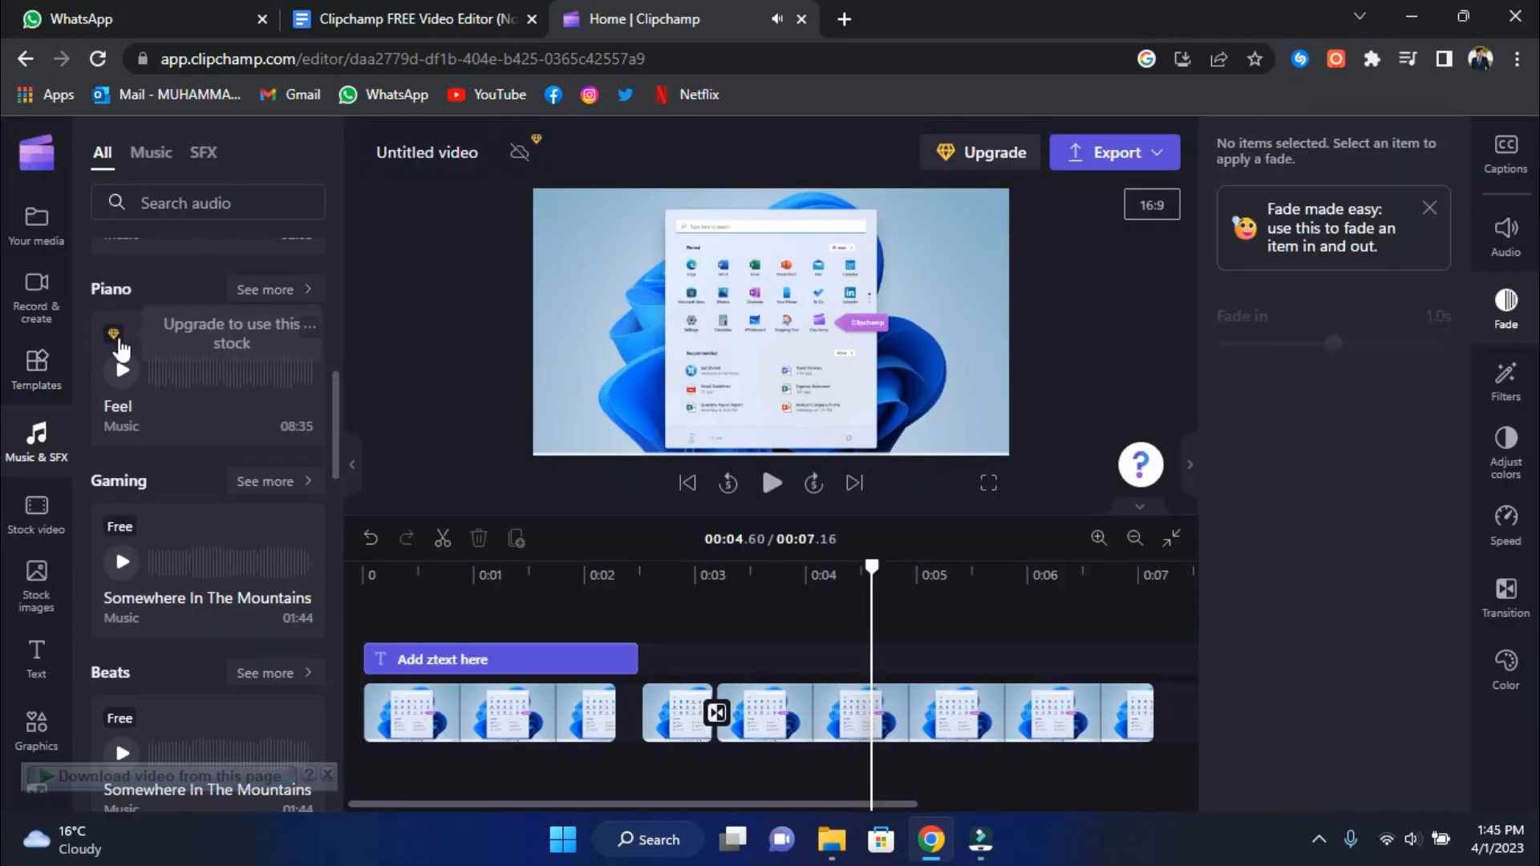
pyautogui.scroll(2, 88, 501)
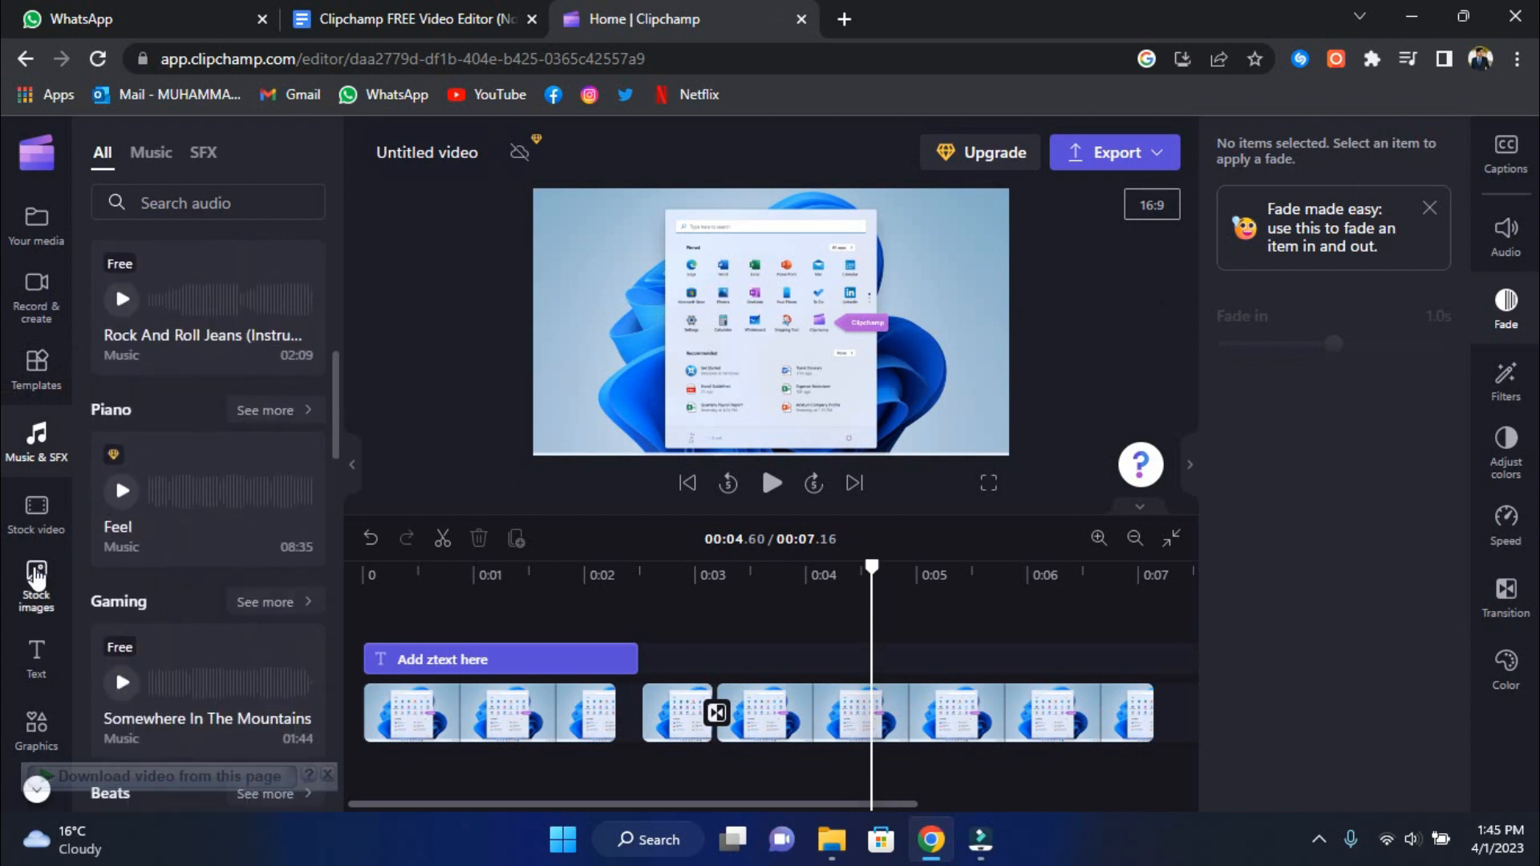
# - Place the free stock video 4K Aerial Flying Around Rocky Desert Hills on its own track above the title, starting at about 2.5 s
pyautogui.click(36, 582)
pyautogui.click(31, 516)
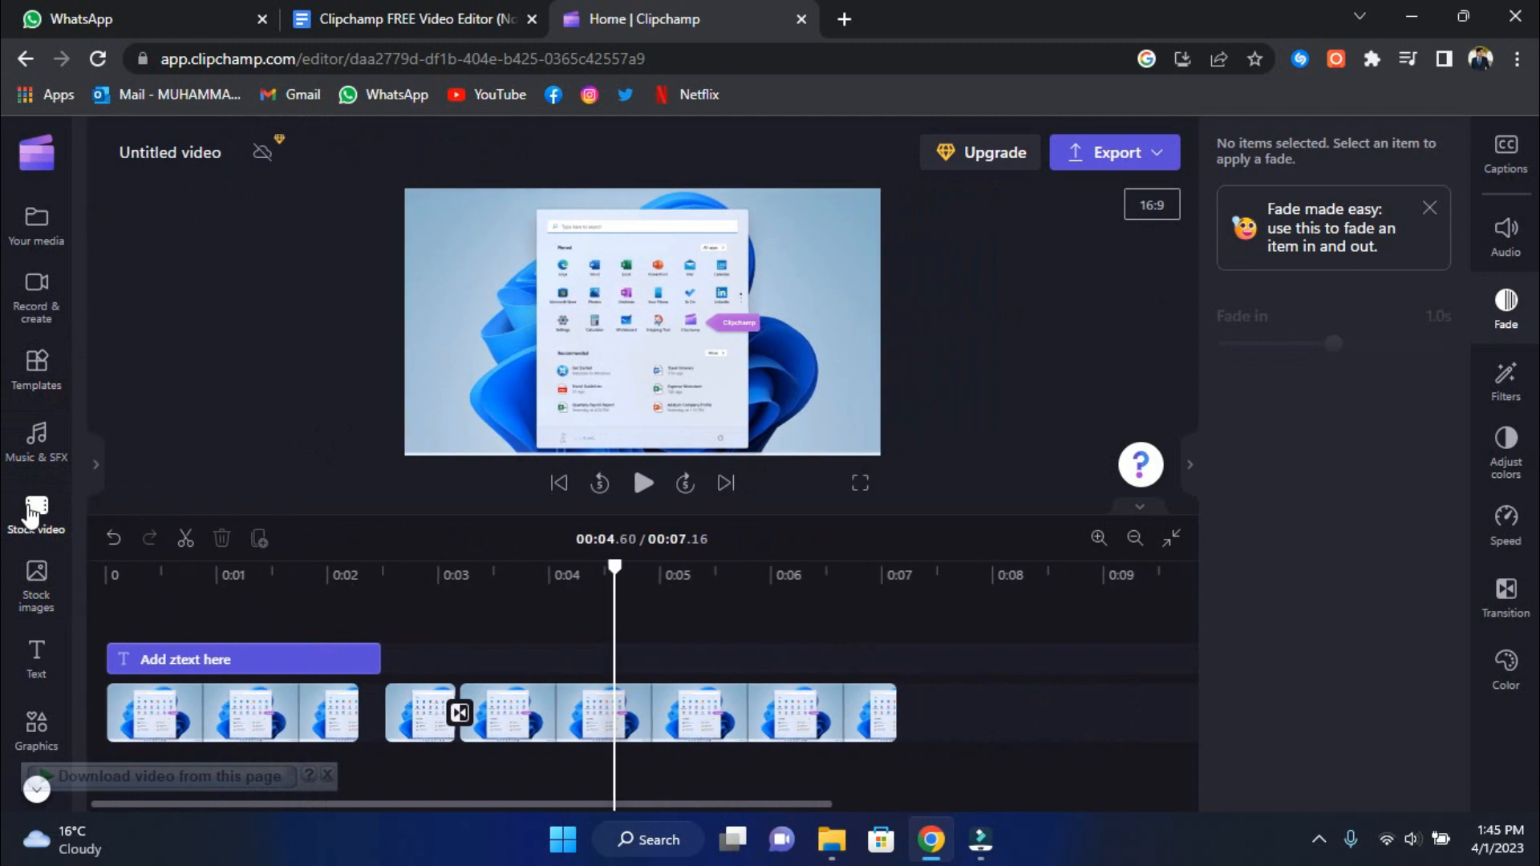
pyautogui.click(38, 442)
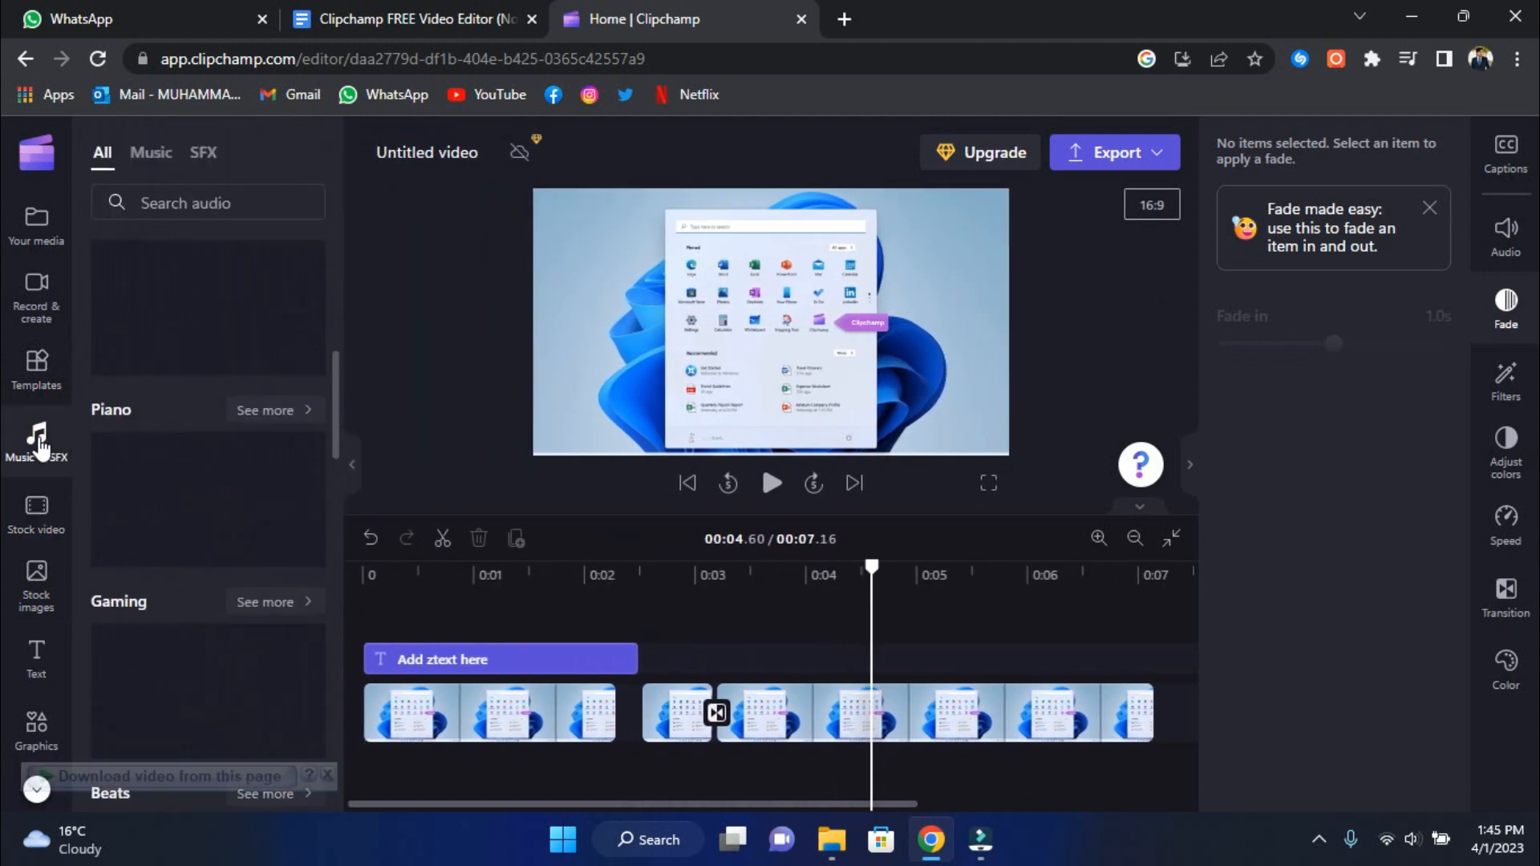
pyautogui.click(19, 525)
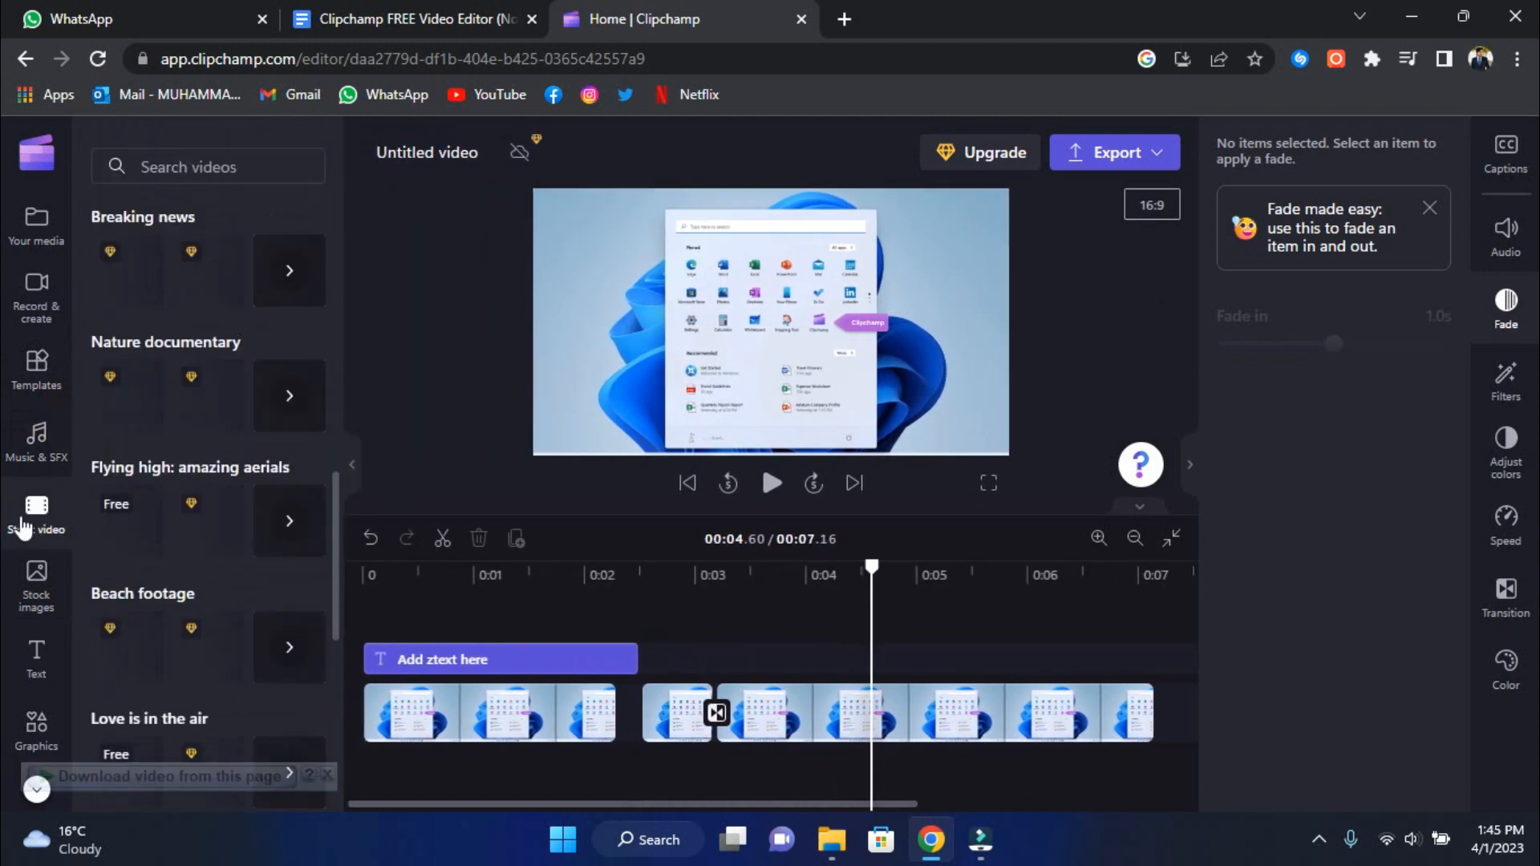
pyautogui.scroll(-2, 96, 421)
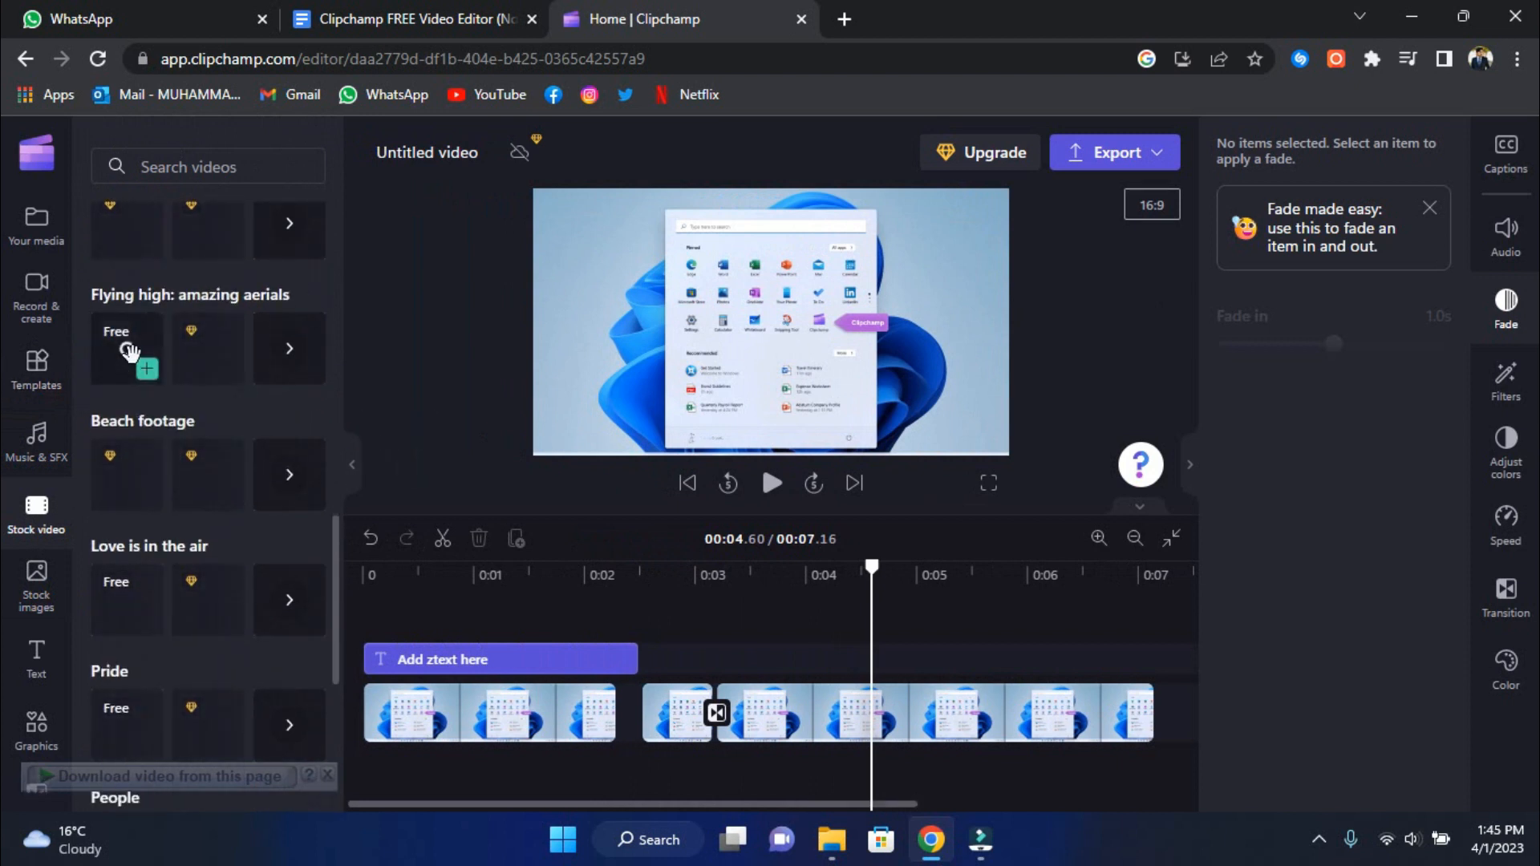
pyautogui.moveTo(368, 438); pyautogui.dragTo(683, 666)
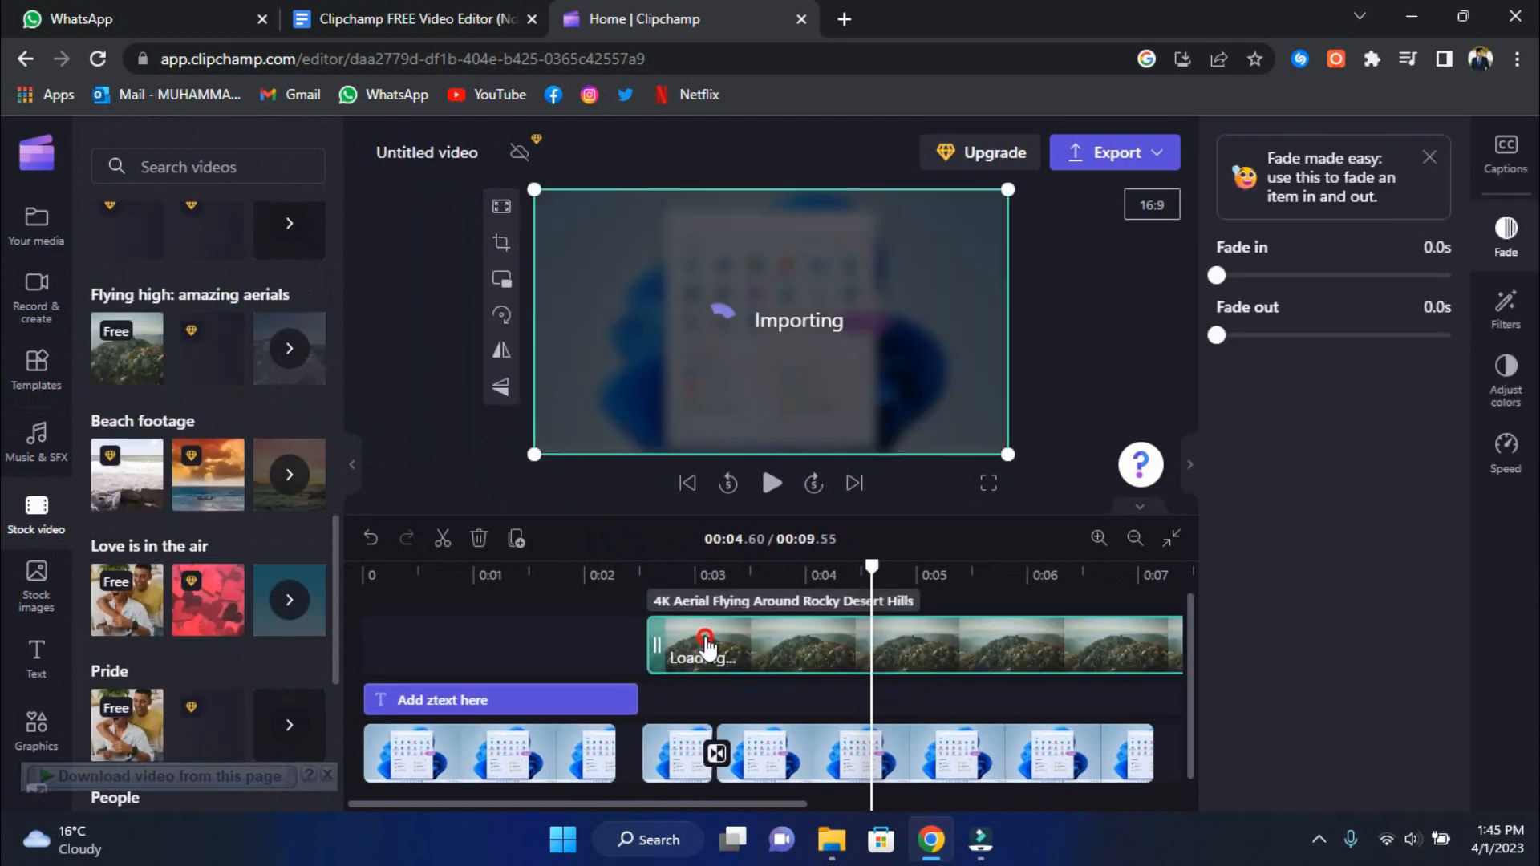
pyautogui.click(352, 465)
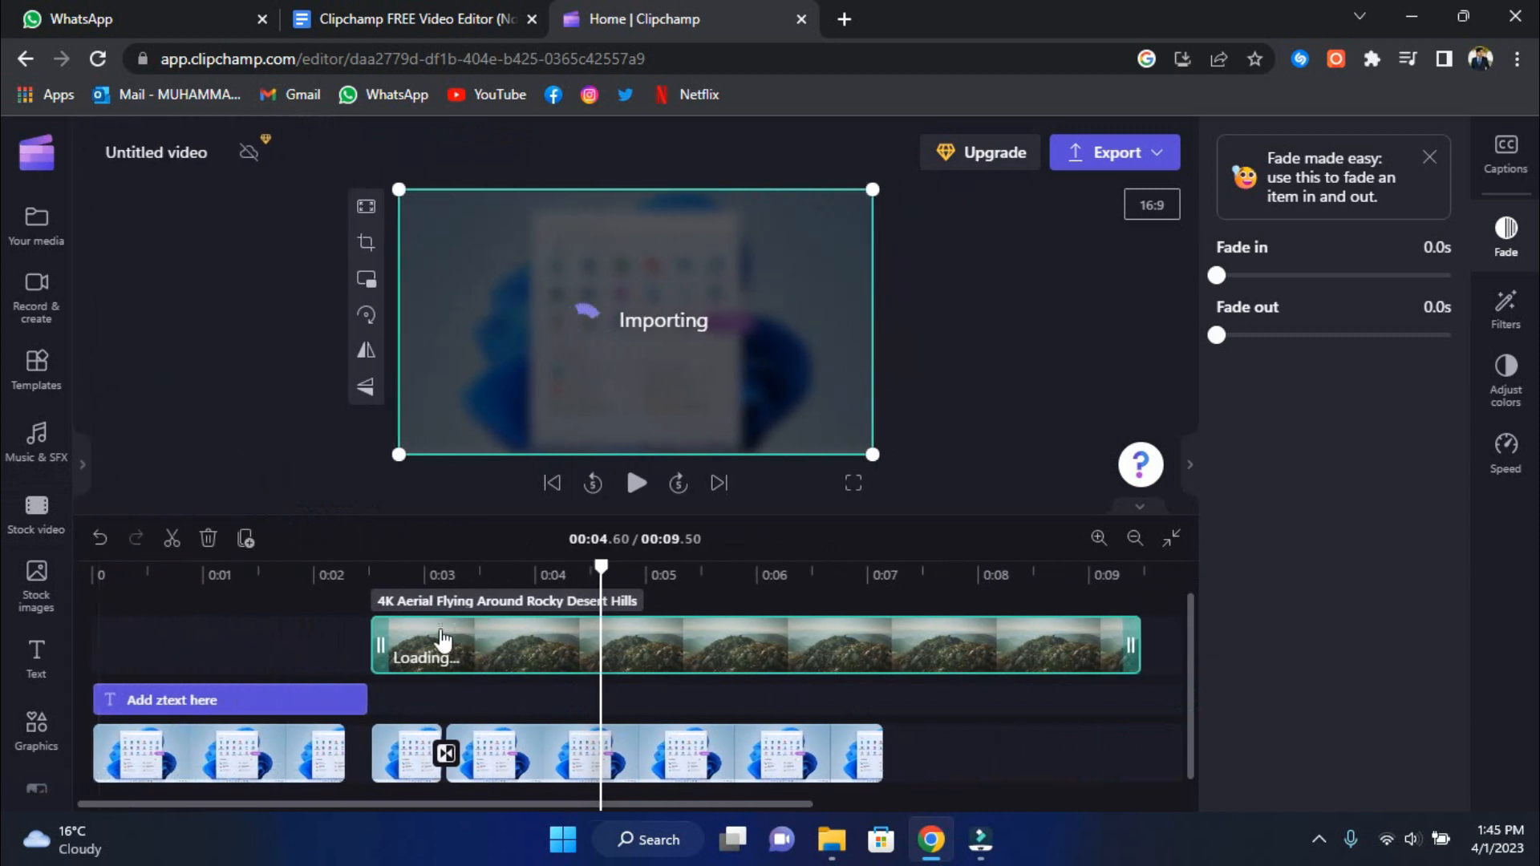
pyautogui.moveTo(437, 645)
pyautogui.mouseDown()
pyautogui.moveTo(435, 674)
pyautogui.moveTo(437, 654)
pyautogui.mouseUp()
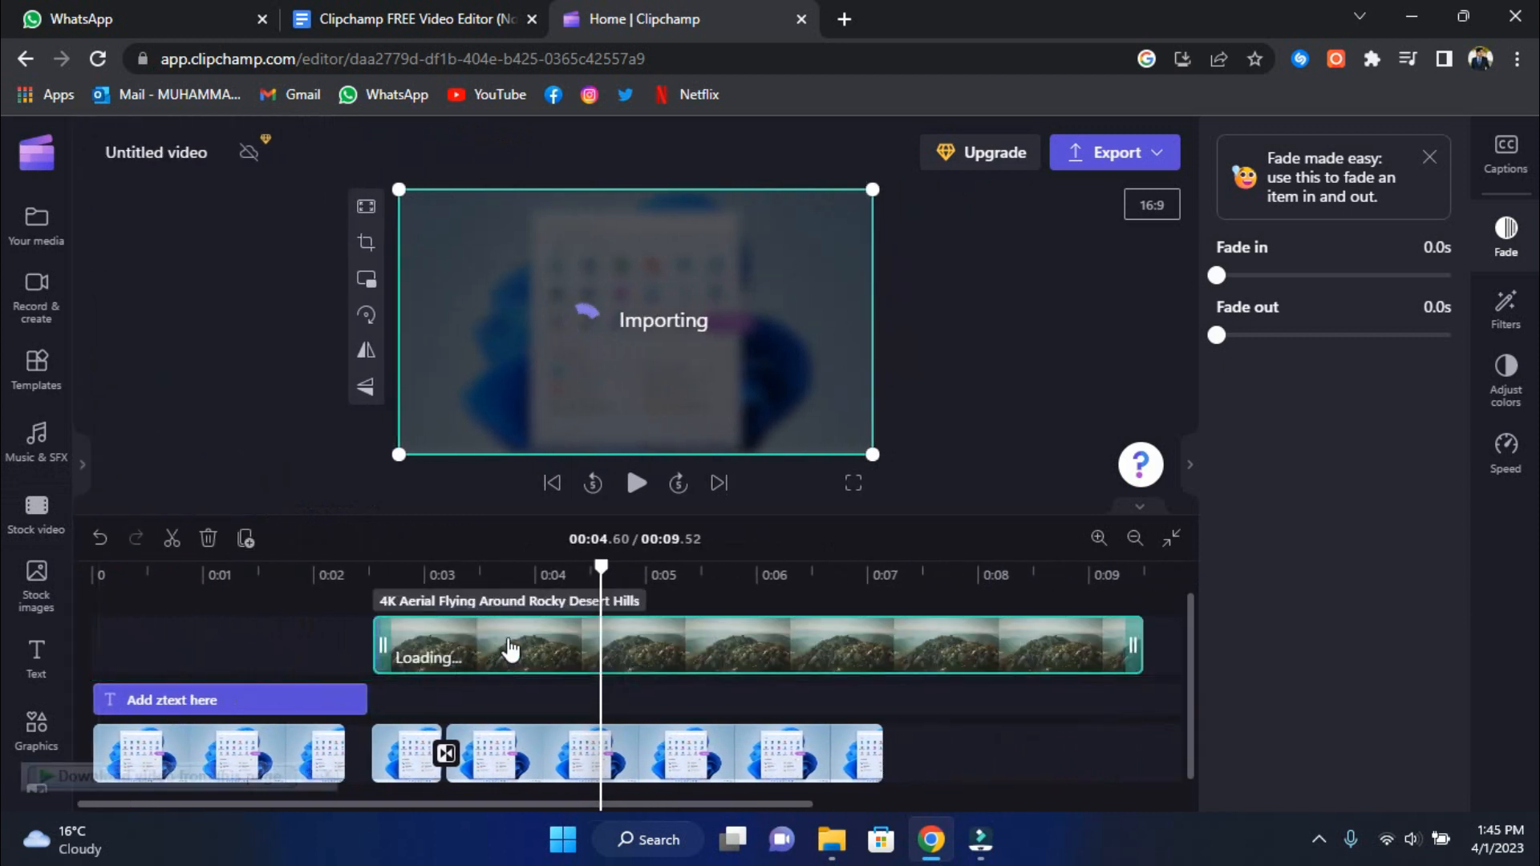
pyautogui.moveTo(603, 564); pyautogui.dragTo(388, 598)
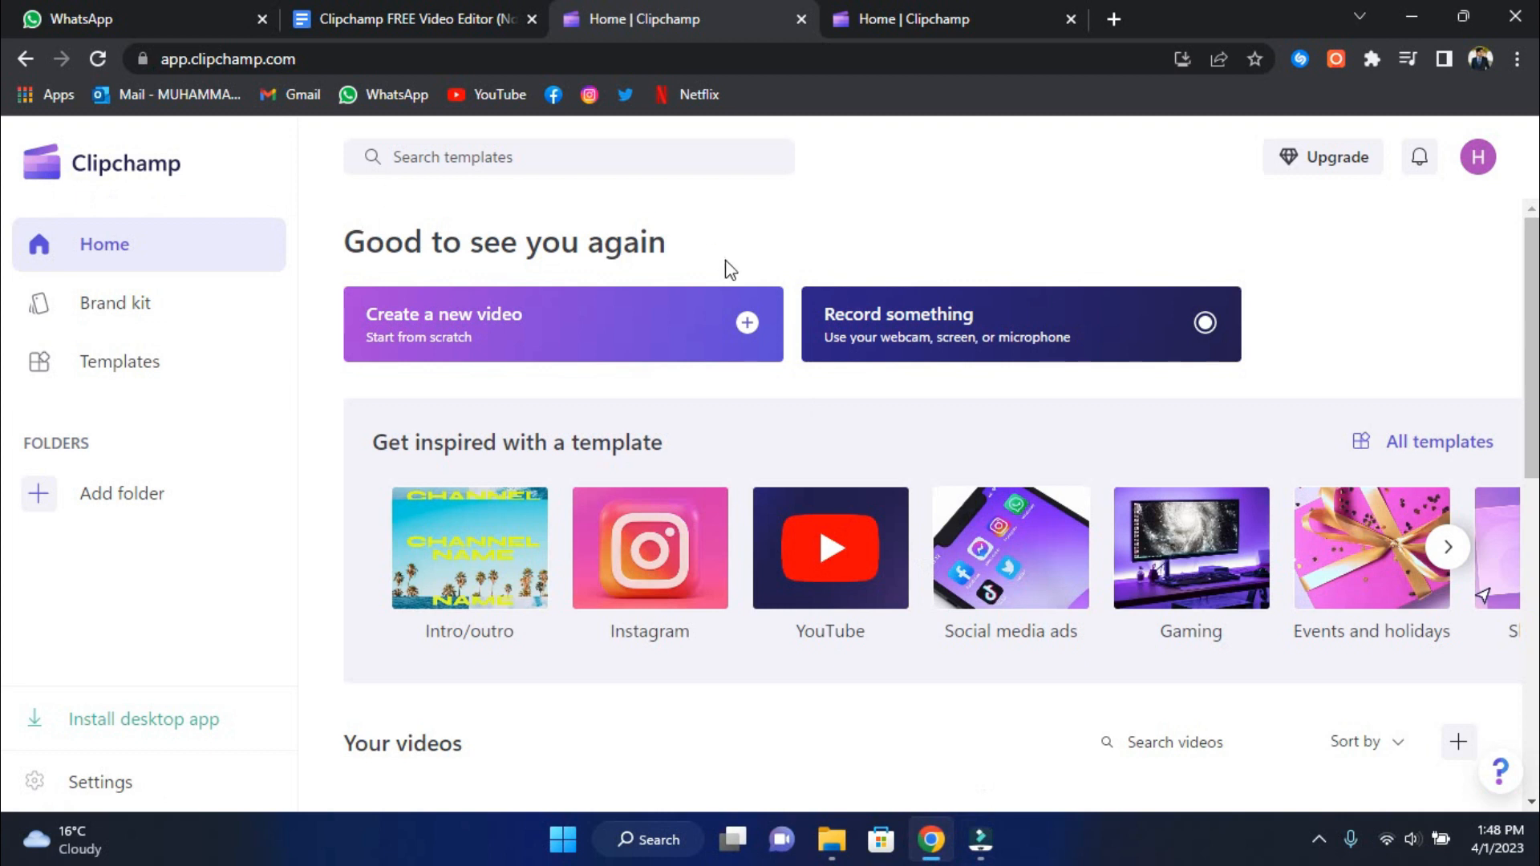
# - Look over the home page's creation options, templates and saved videos, and return to the project, closing the home page
pyautogui.scroll(-3, 1402, 295)
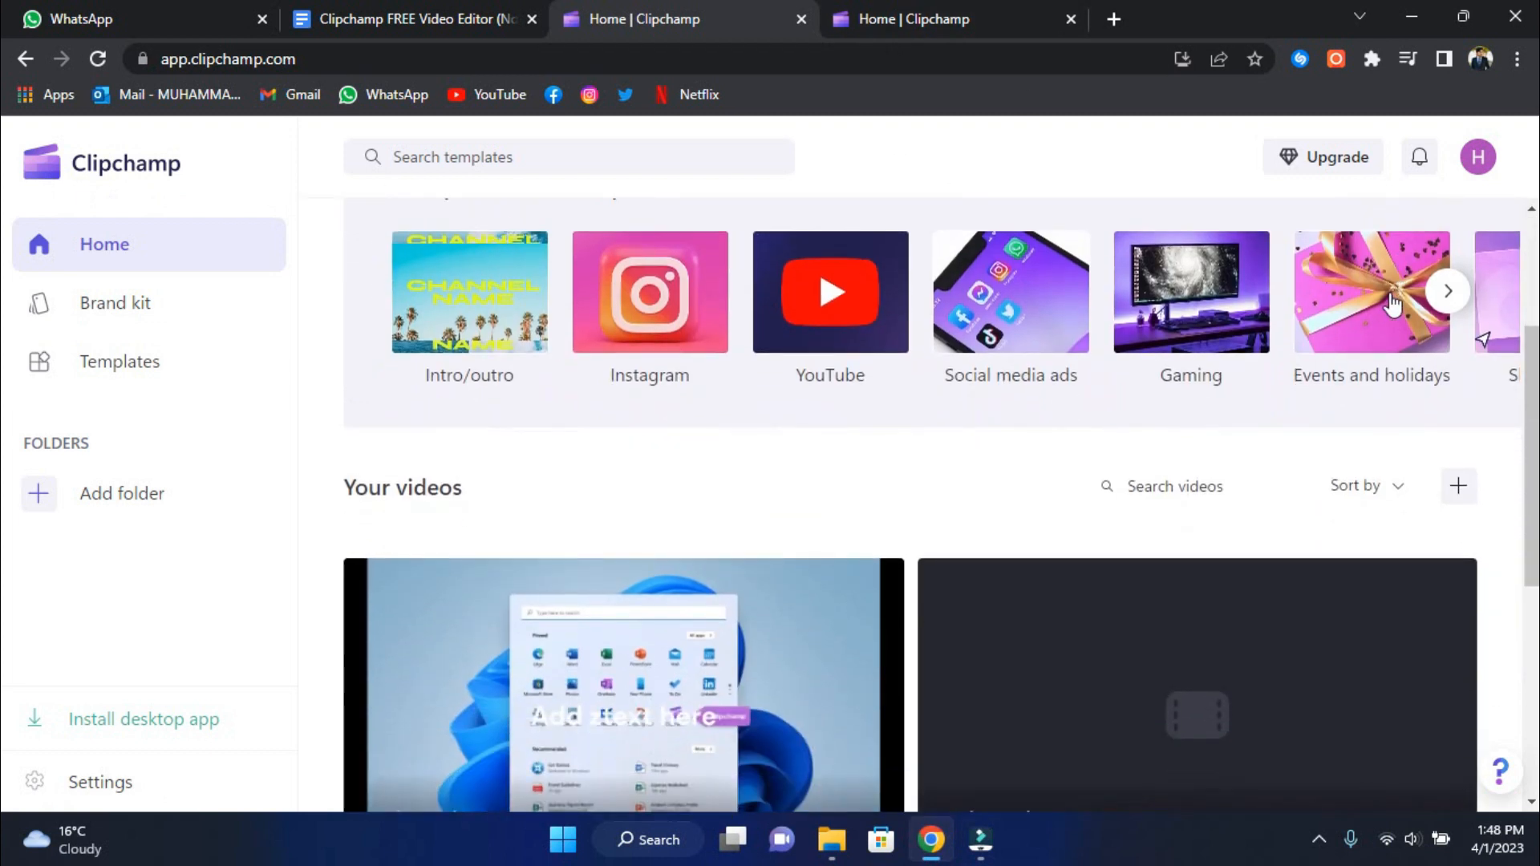
pyautogui.scroll(3, 1381, 304)
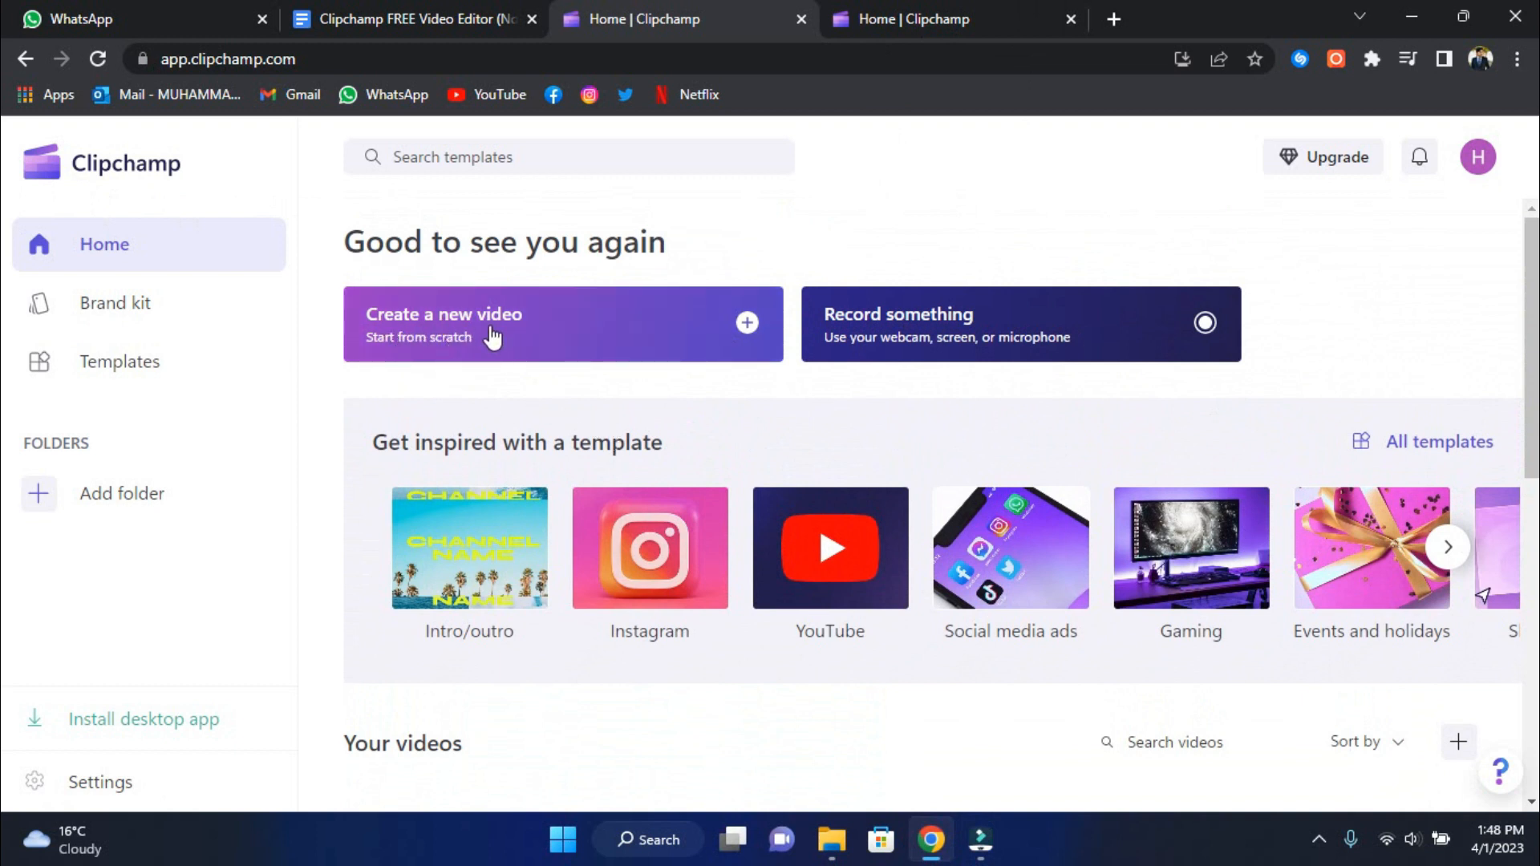
pyautogui.click(870, 19)
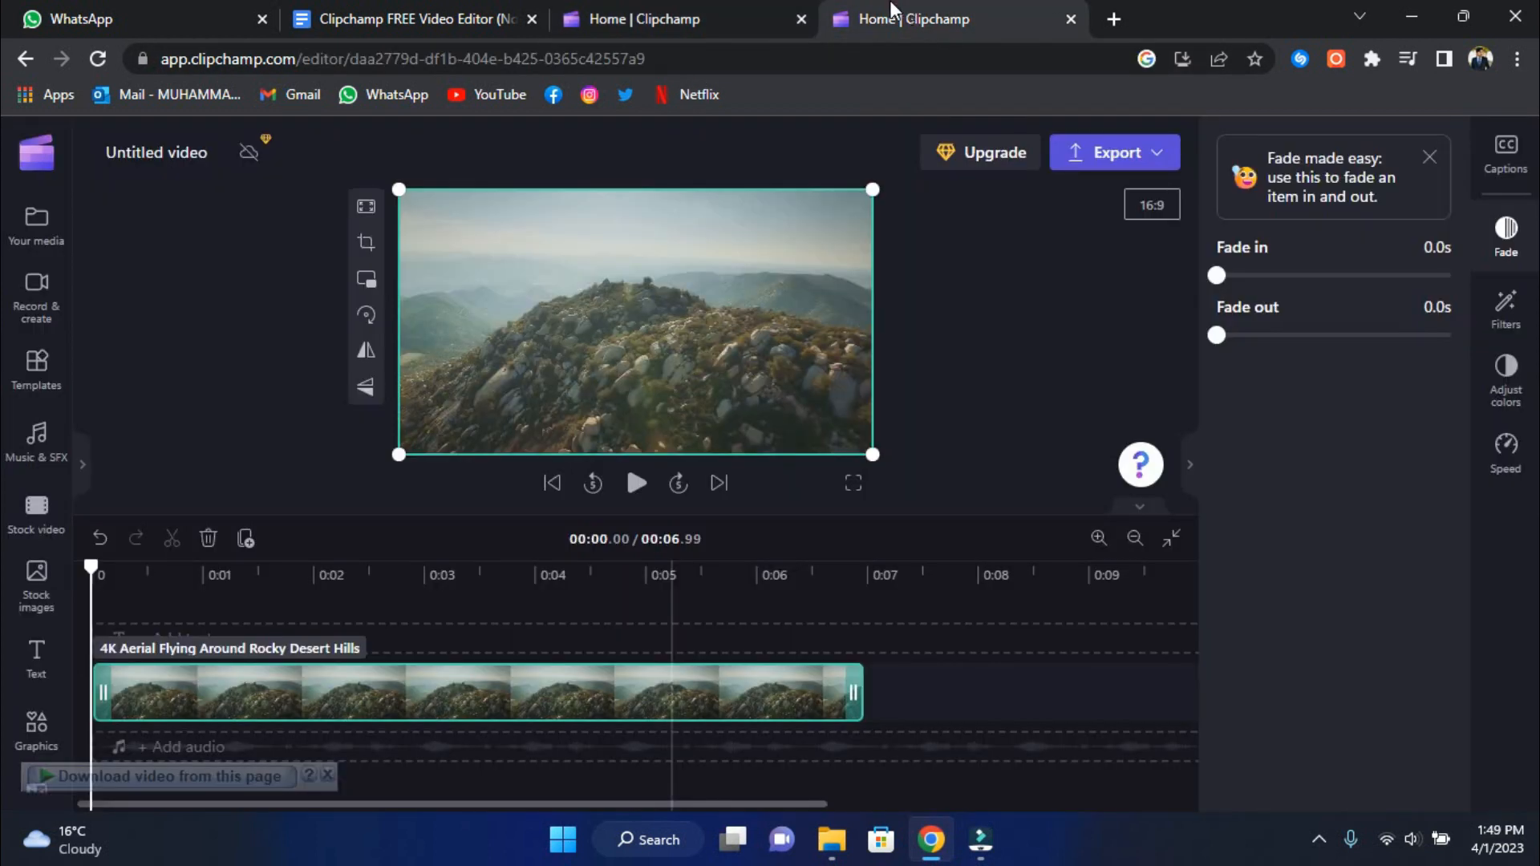
pyautogui.click(803, 19)
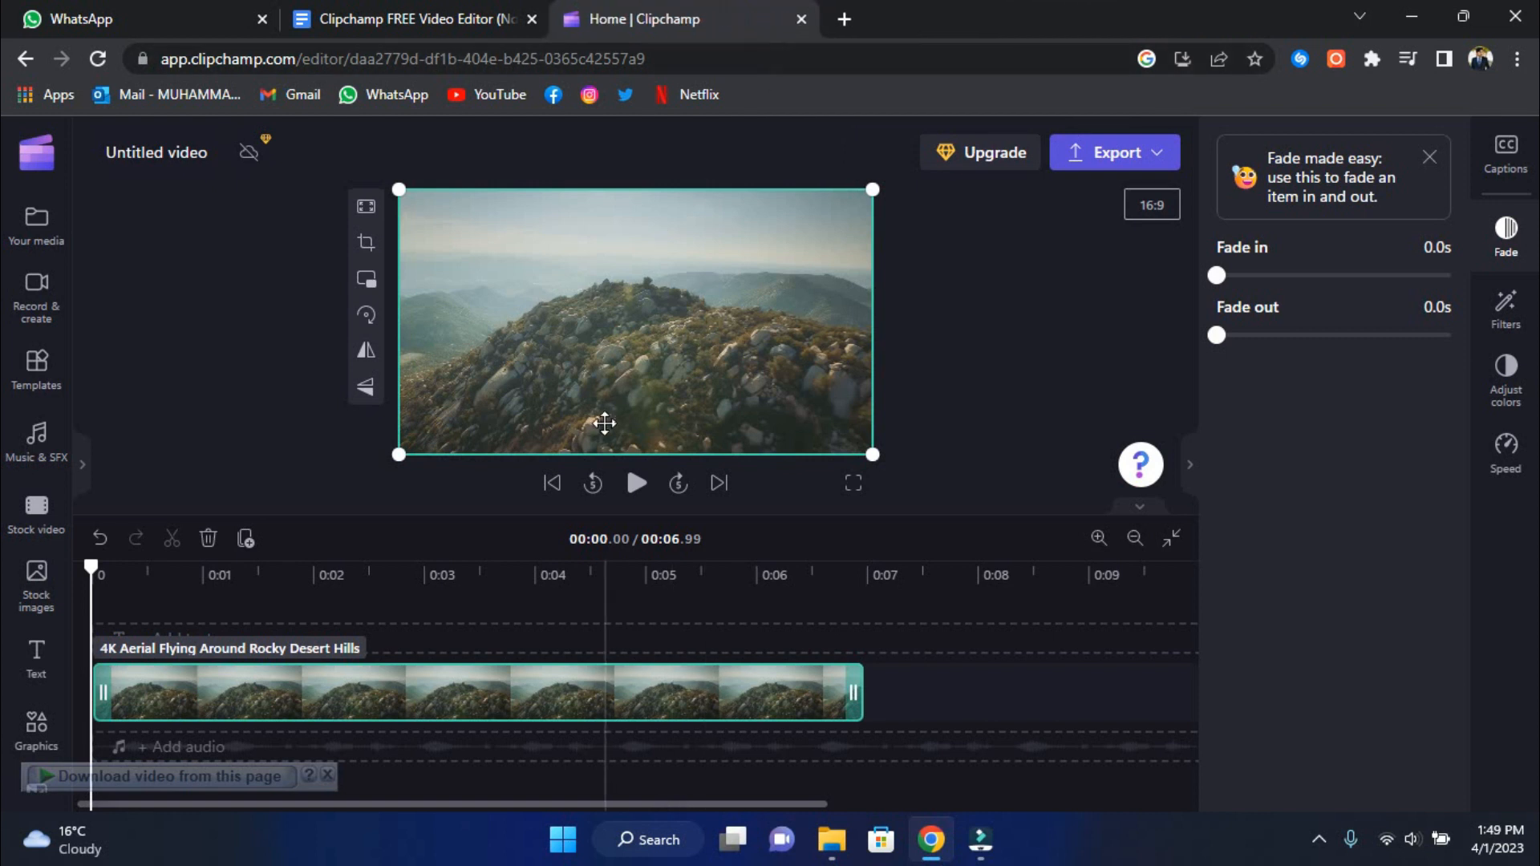
# - Import the istockphoto superhero image from the Downloads folder into the project's media
pyautogui.click(31, 517)
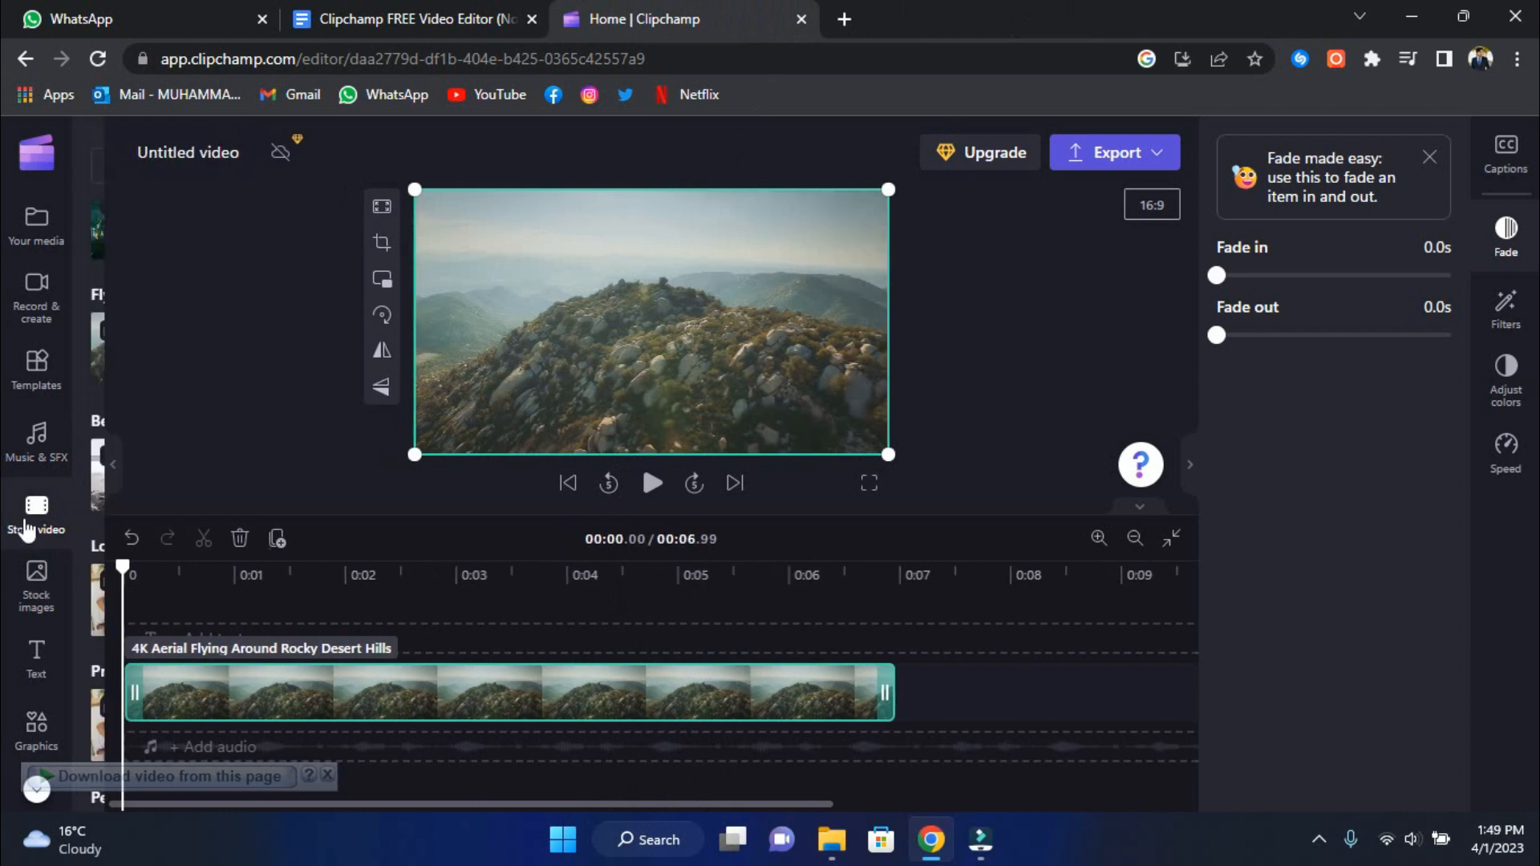
pyautogui.doubleClick(40, 247)
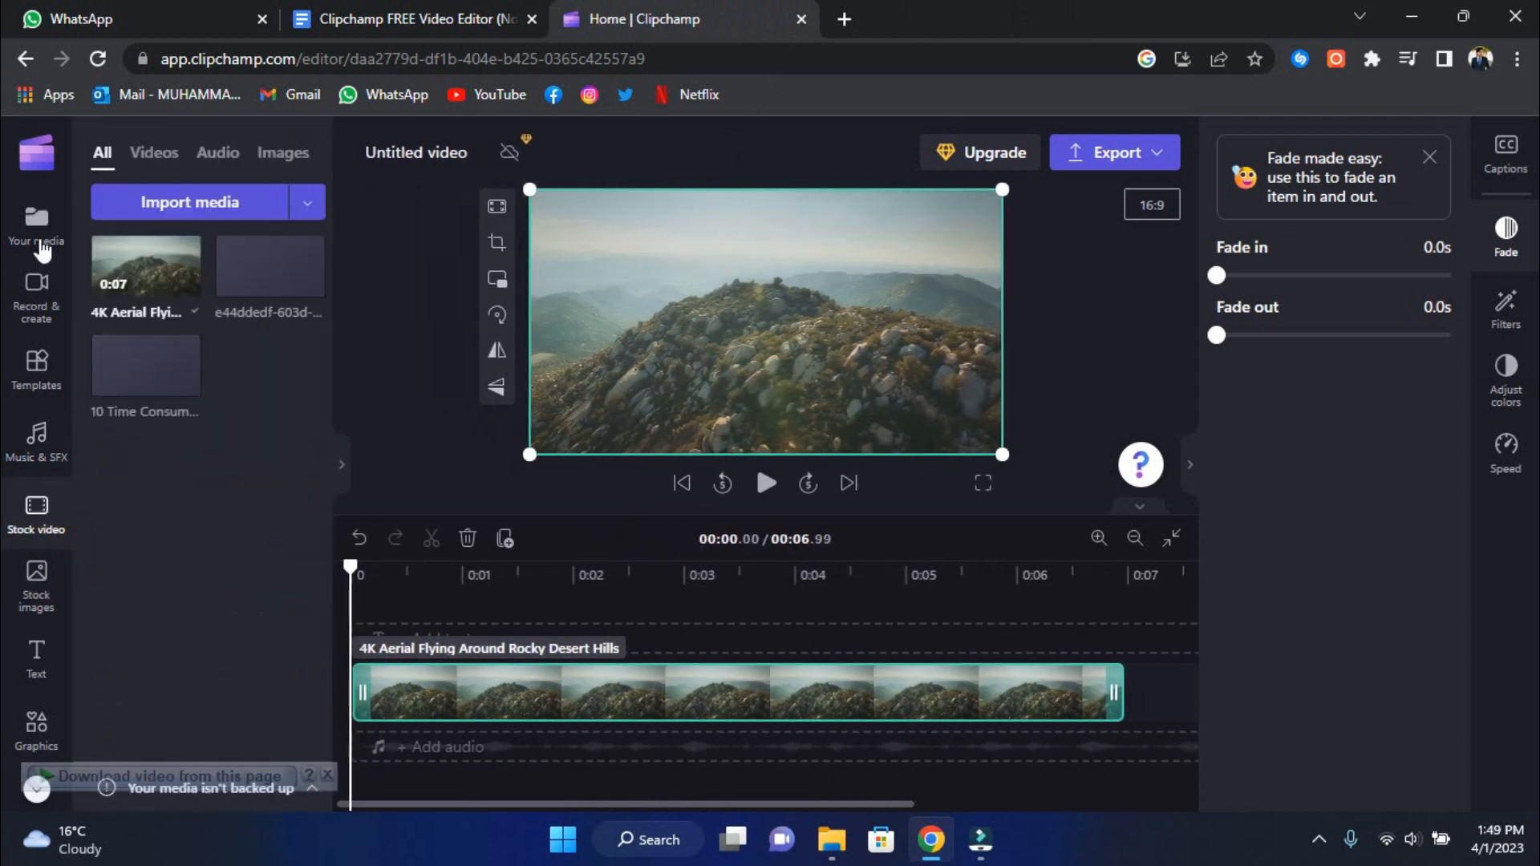
pyautogui.click(36, 218)
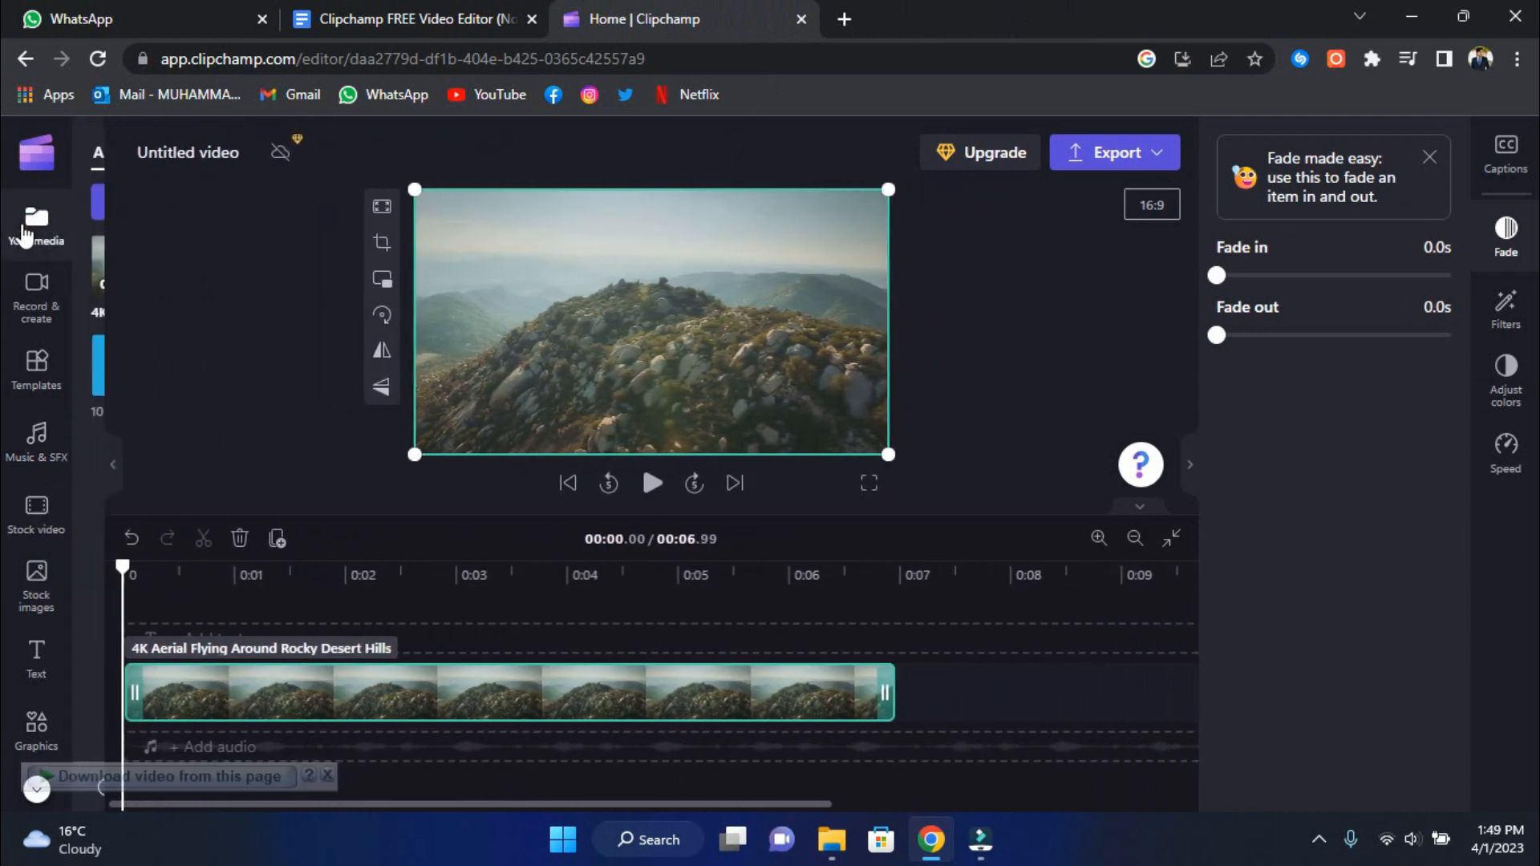
pyautogui.click(236, 215)
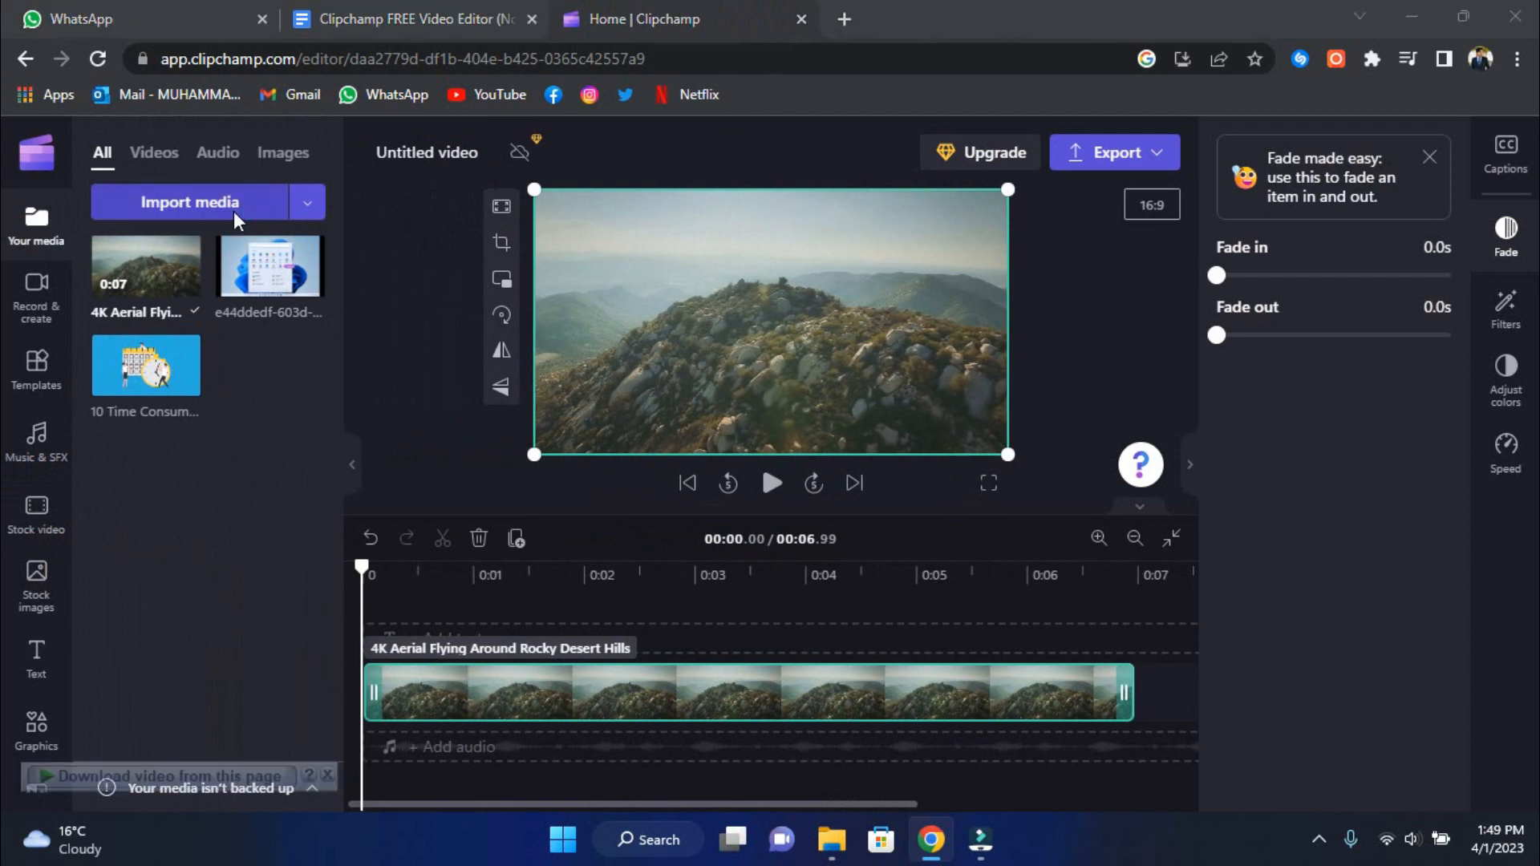
pyautogui.click(120, 270)
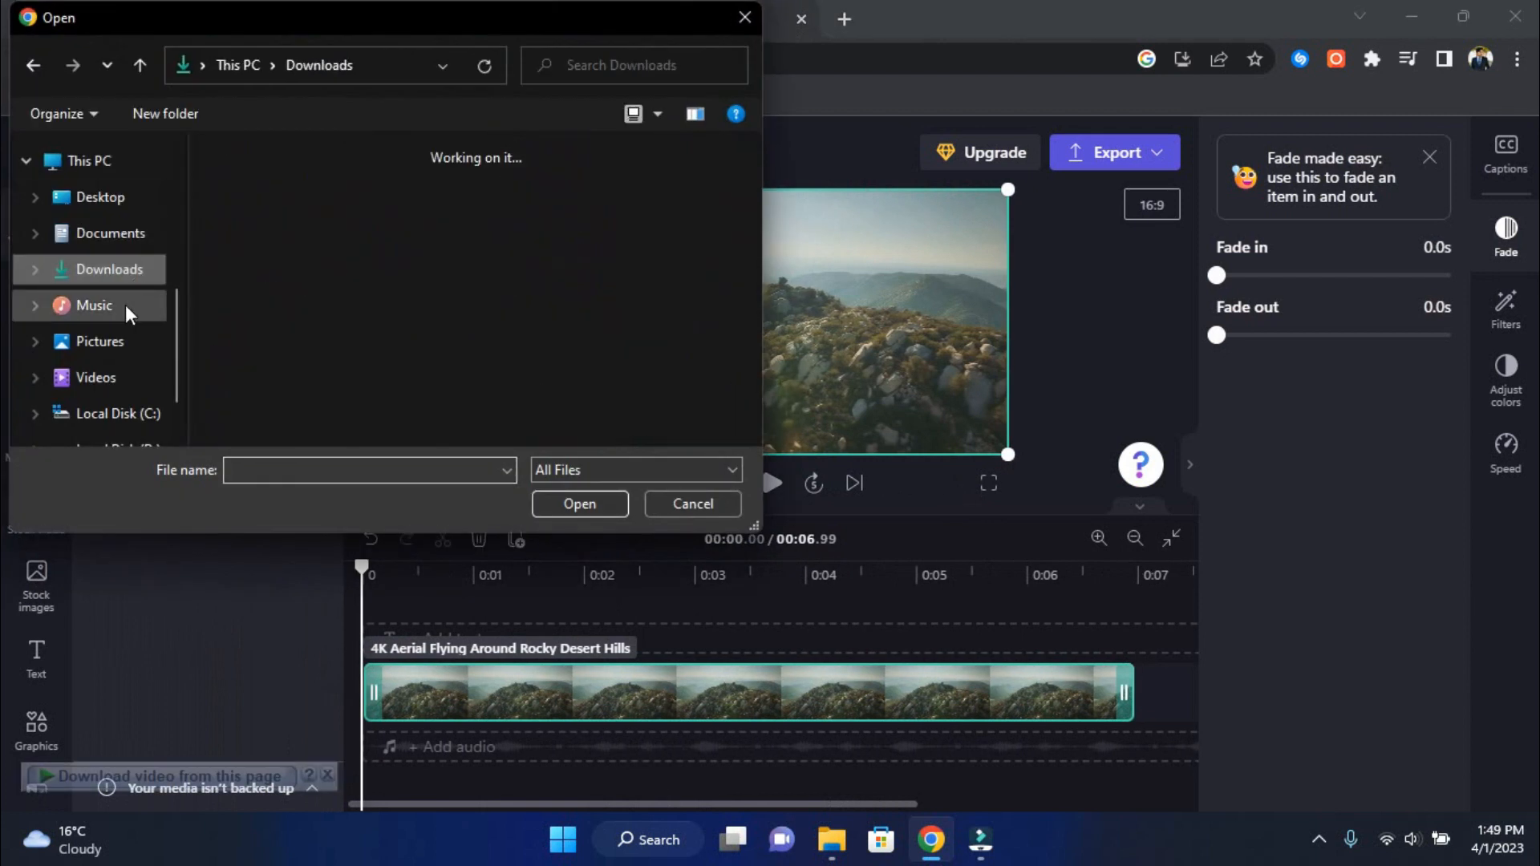
pyautogui.doubleClick(313, 276)
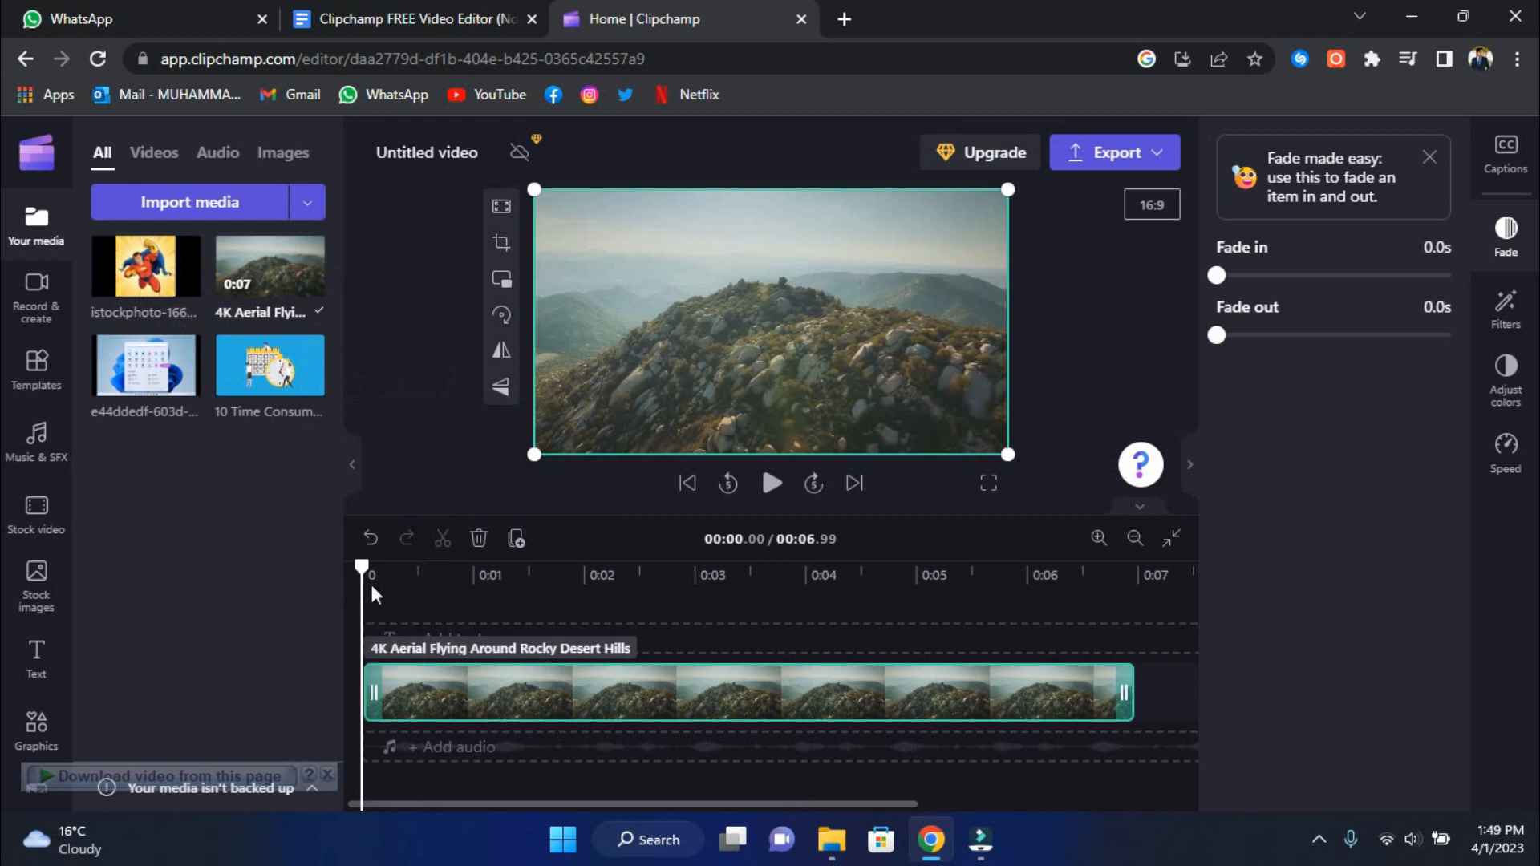
# - Play part of the aerial clip from the start and set the playhead back to about 2.47 s
pyautogui.press('space')
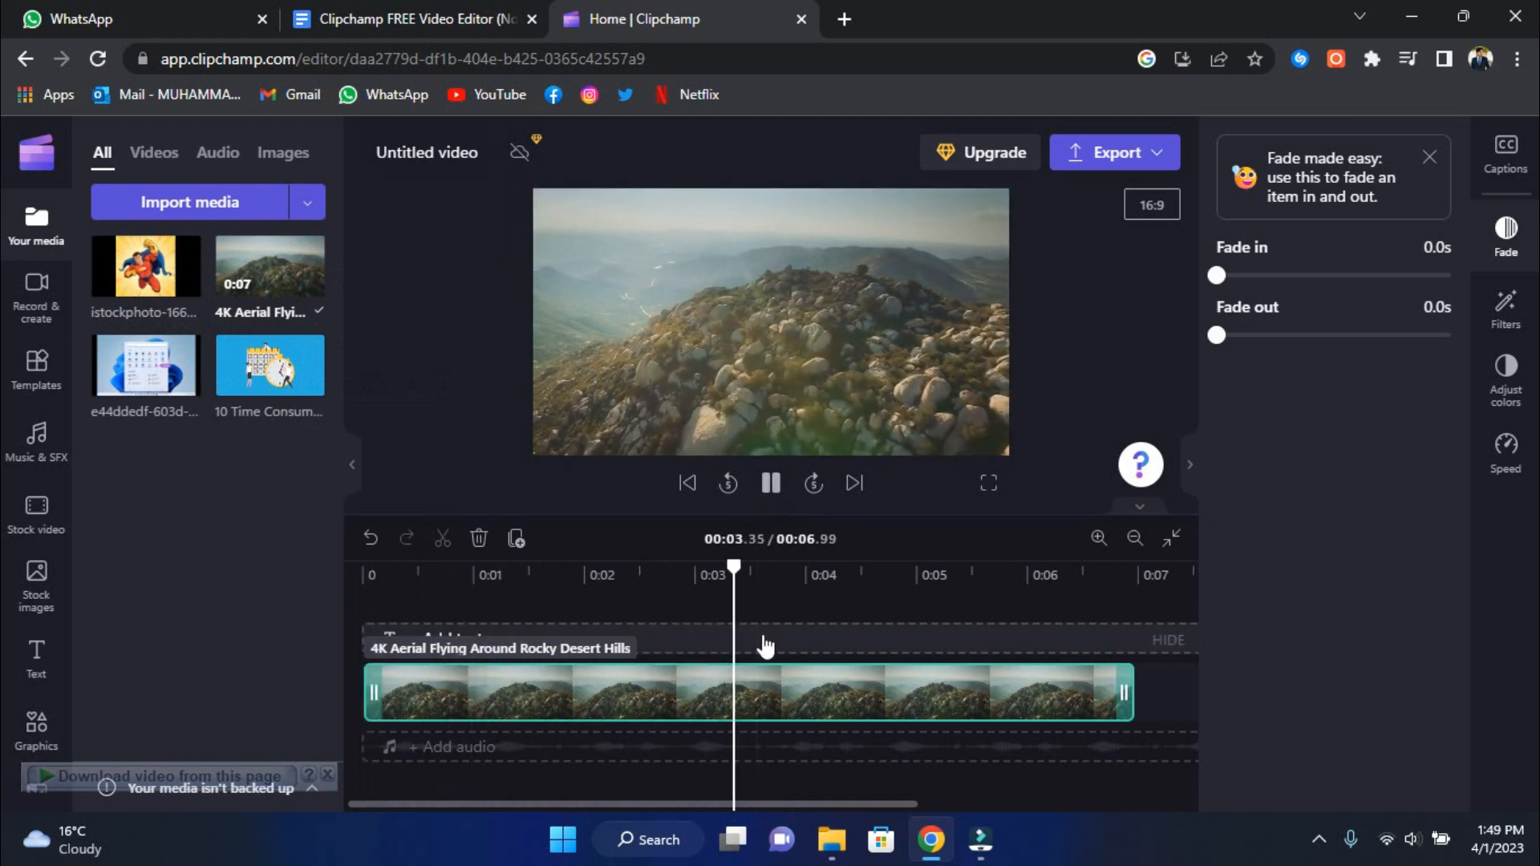
pyautogui.press('space')
pyautogui.moveTo(799, 576); pyautogui.dragTo(635, 576)
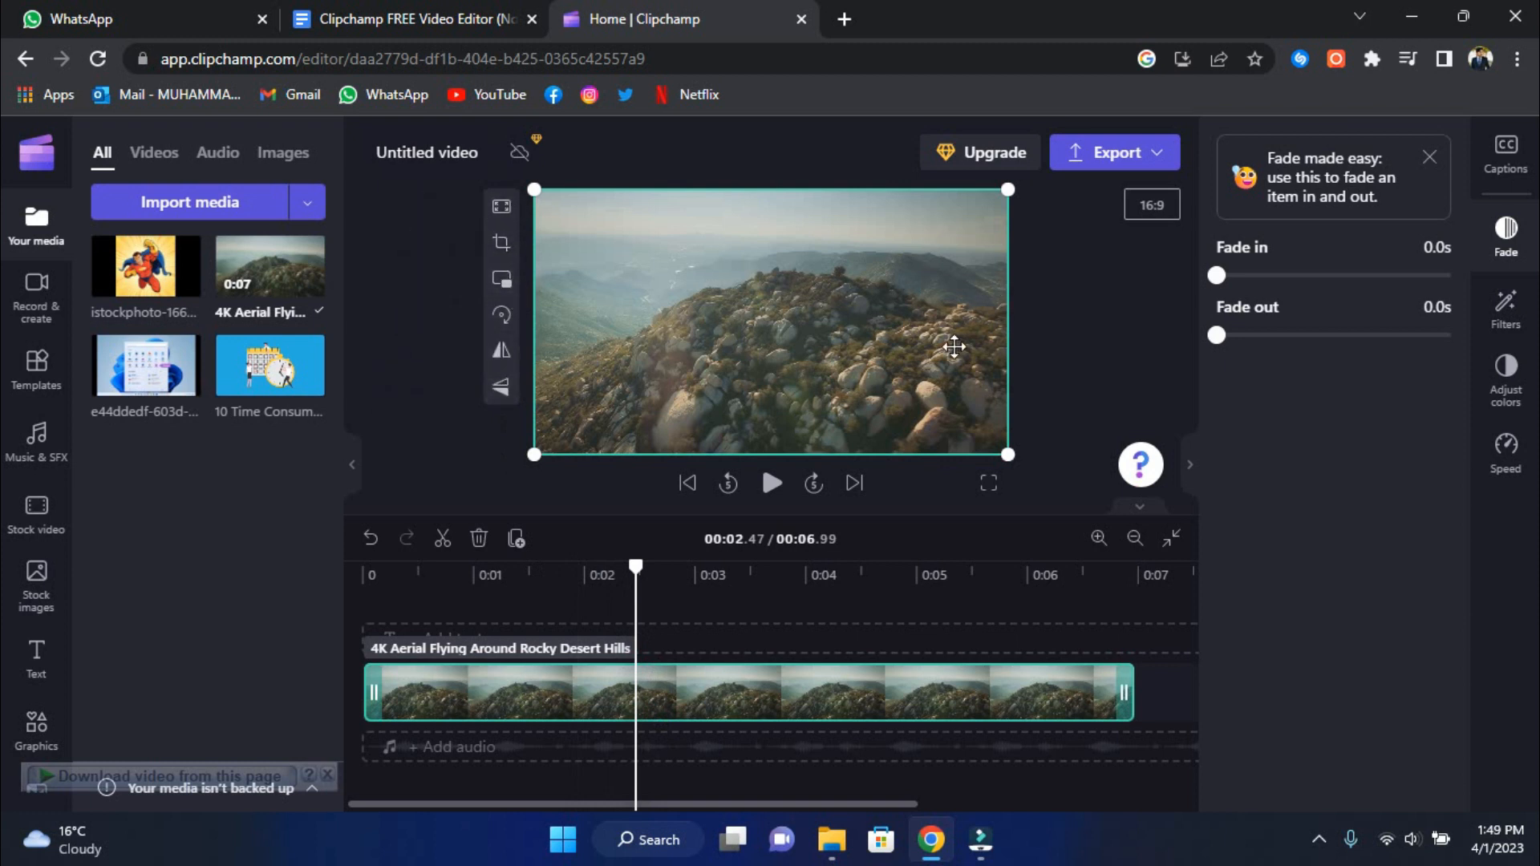
# - Shrink the aerial clip slightly in the preview and shift it a little away from the frame's left edge
pyautogui.moveTo(1002, 450); pyautogui.dragTo(983, 427)
pyautogui.moveTo(883, 389); pyautogui.dragTo(832, 367)
pyautogui.click(1083, 337)
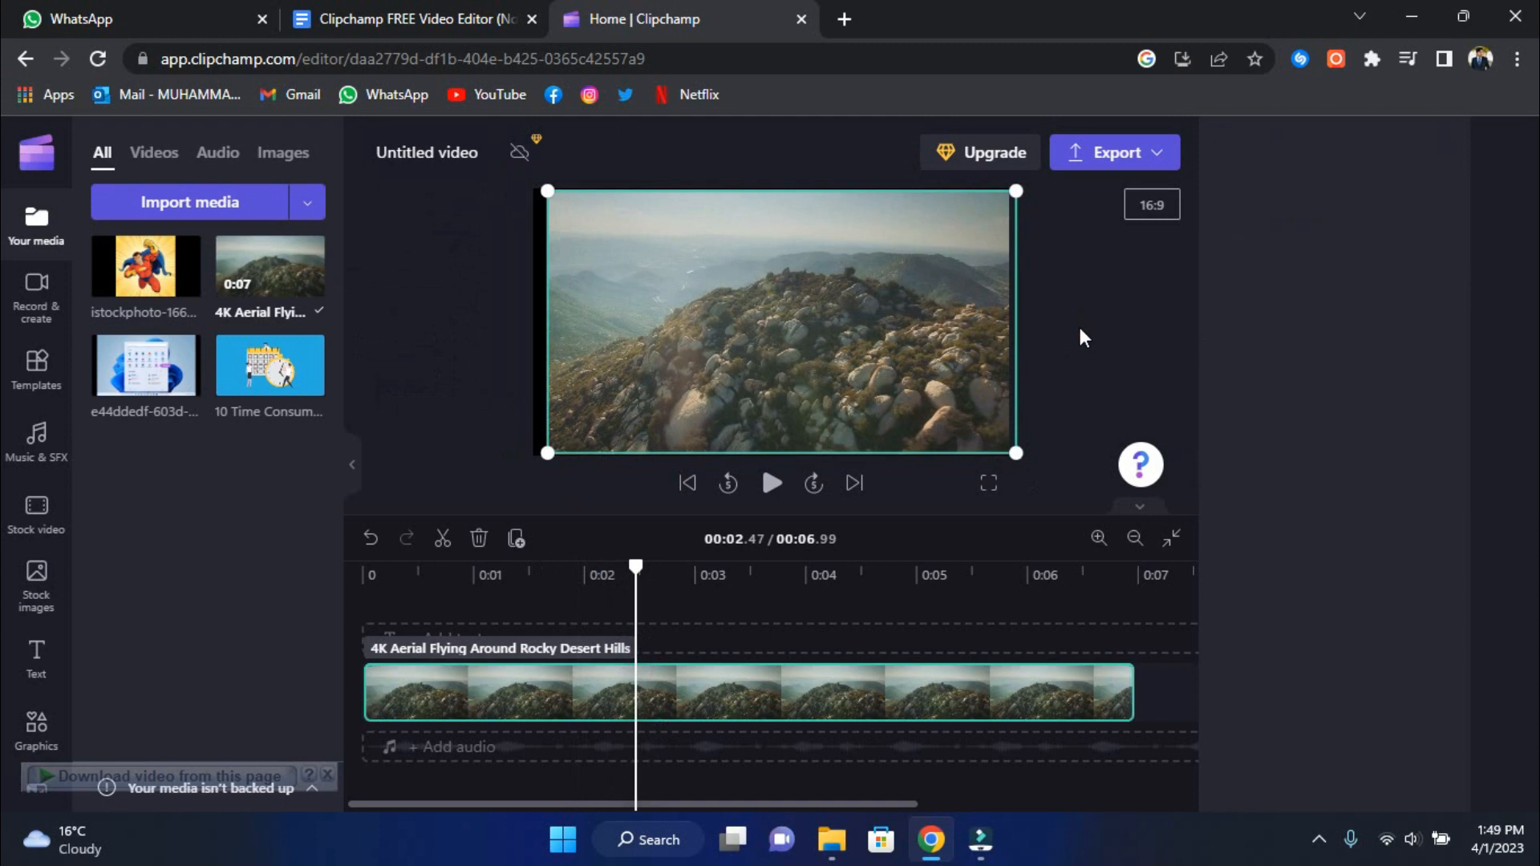
pyautogui.click(842, 348)
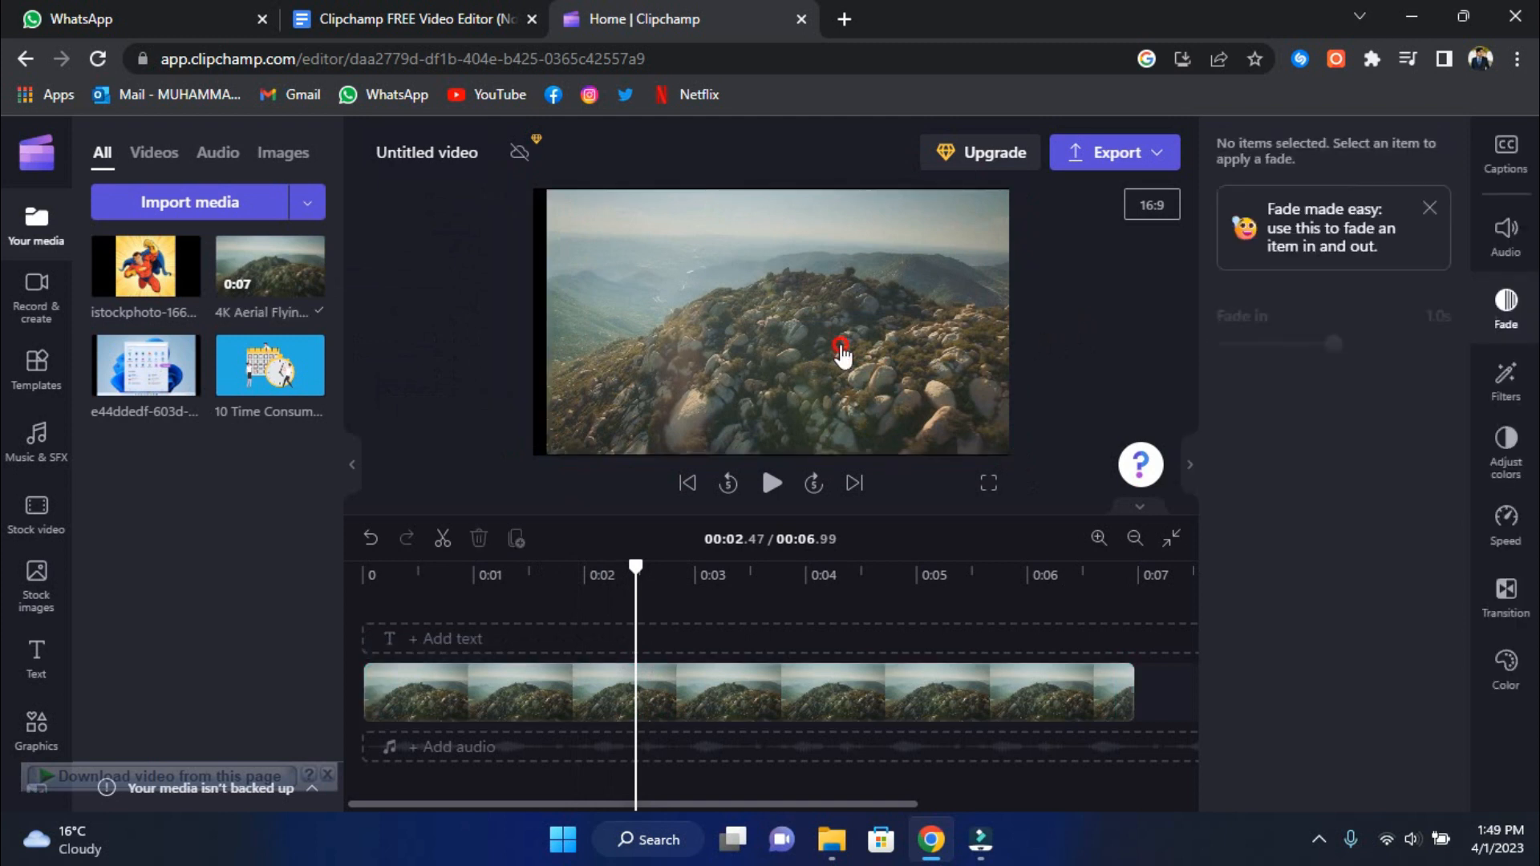
# - Check the available aspect ratios, keeping 16:9, and try to resize the aerial clip from its upper-left corner towards the frame's edge
pyautogui.click(1145, 223)
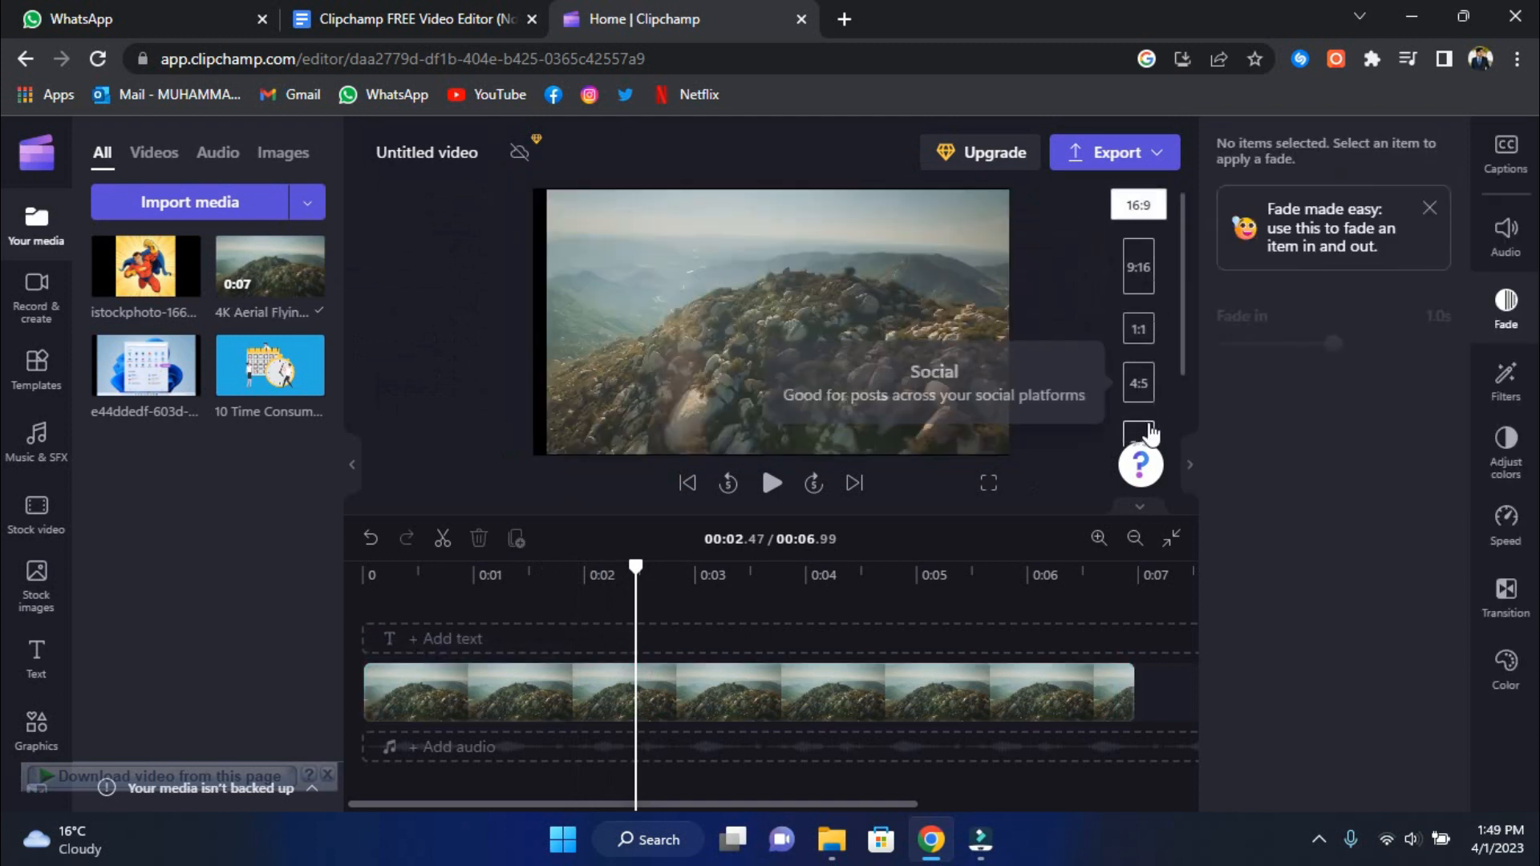
pyautogui.click(1138, 204)
pyautogui.click(839, 301)
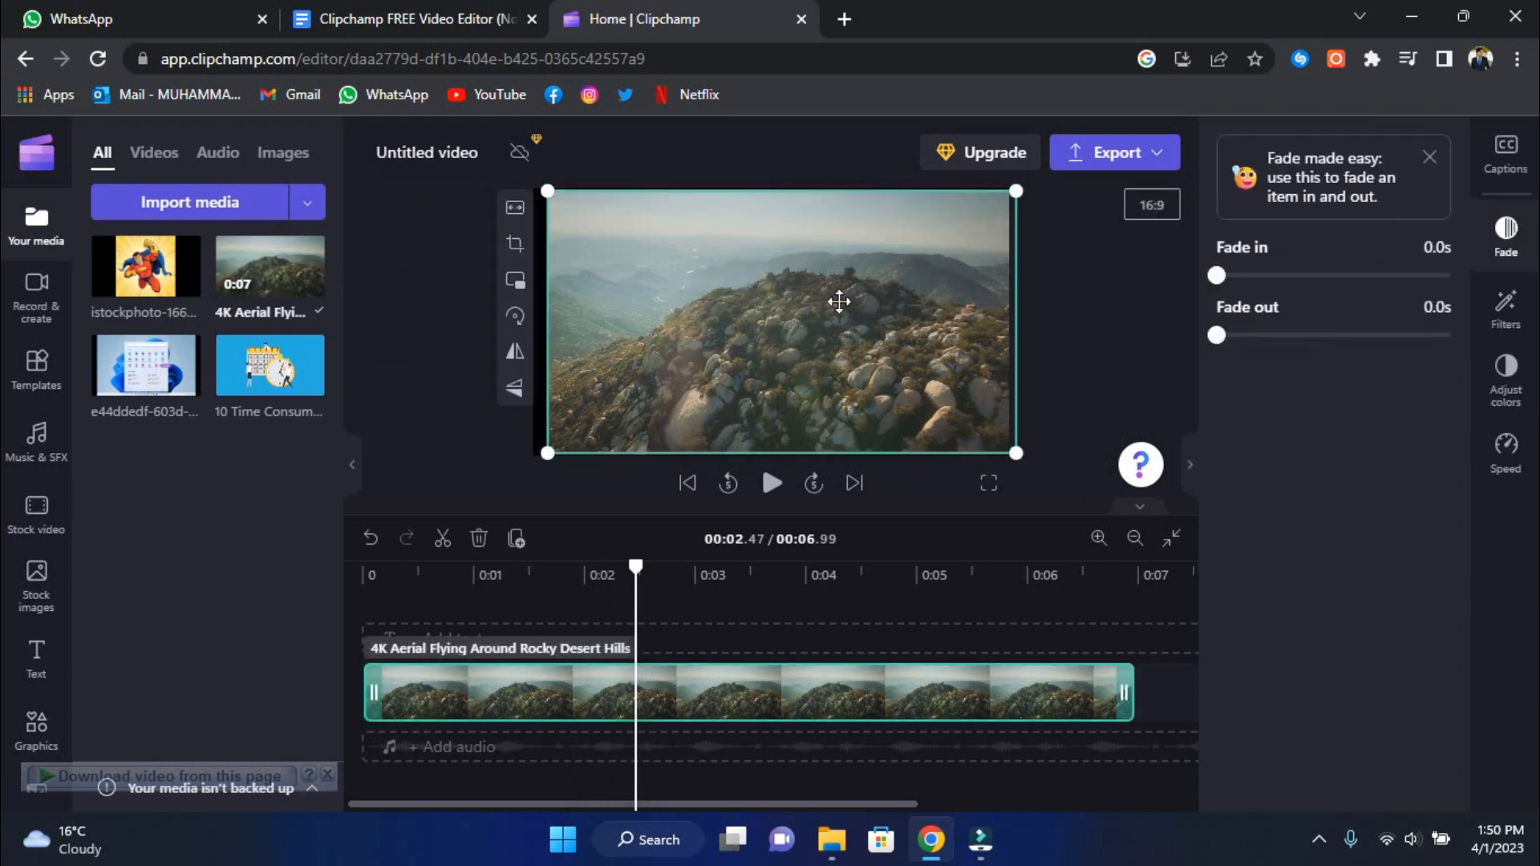
pyautogui.moveTo(548, 191); pyautogui.dragTo(535, 190)
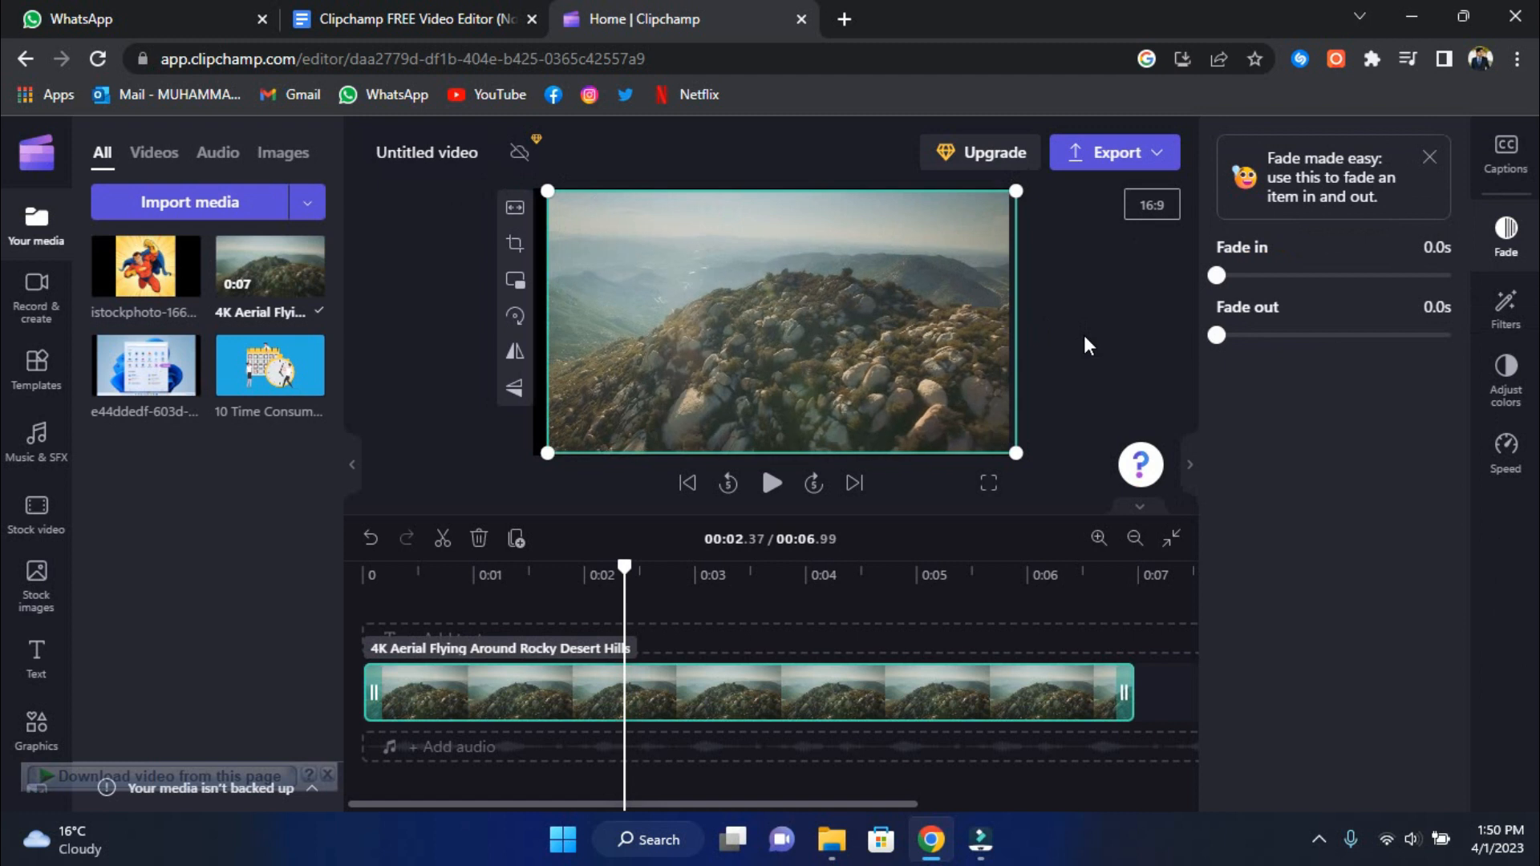
# - Scrub the preview back to about 1.27 s and check the aerial clip's speed range, keeping 1x
pyautogui.moveTo(561, 389); pyautogui.dragTo(681, 361)
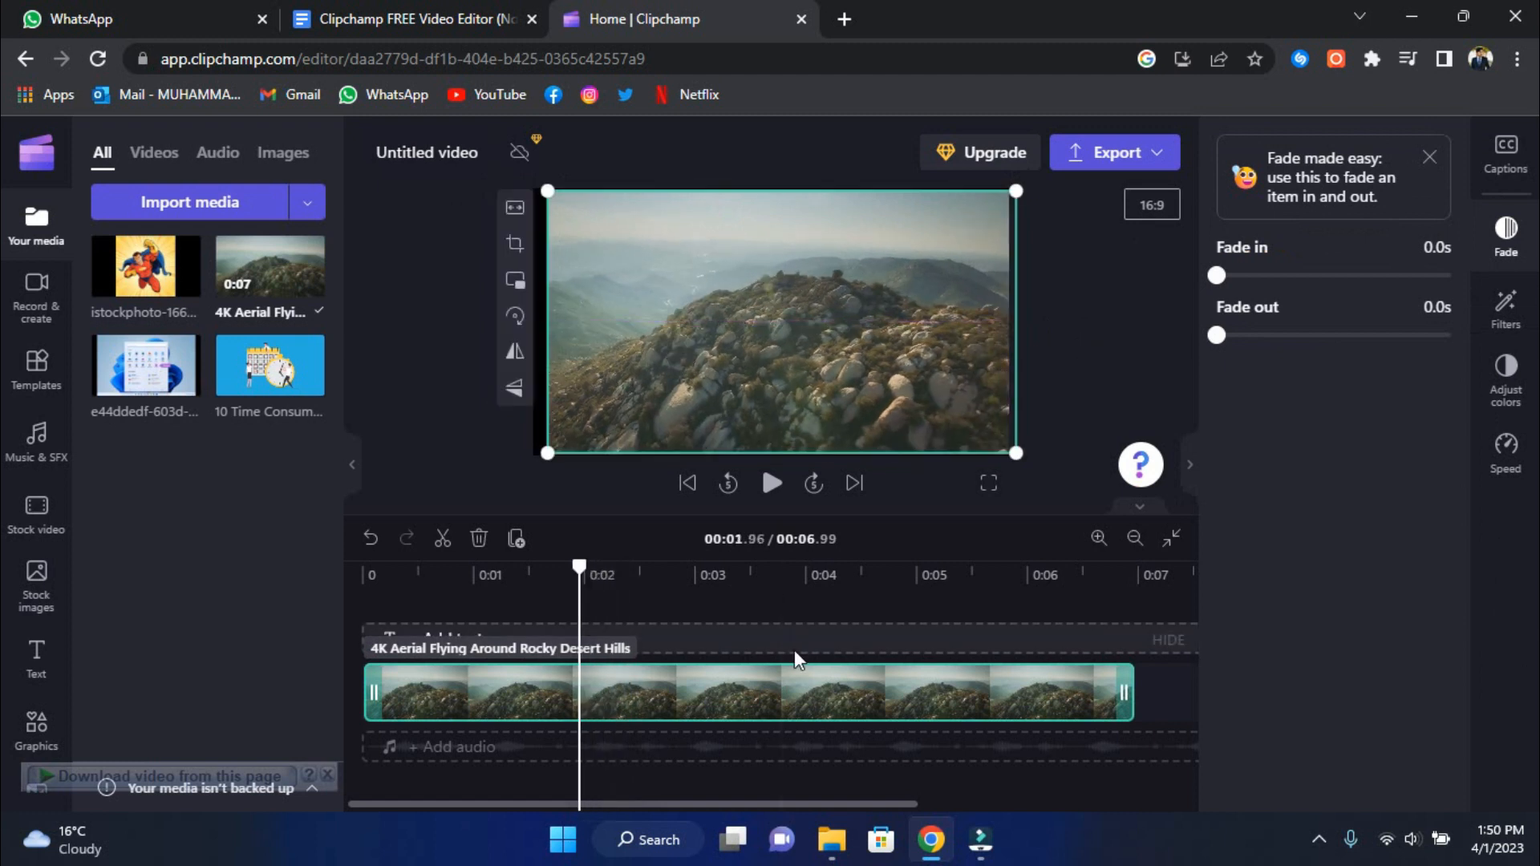
pyautogui.click(1497, 449)
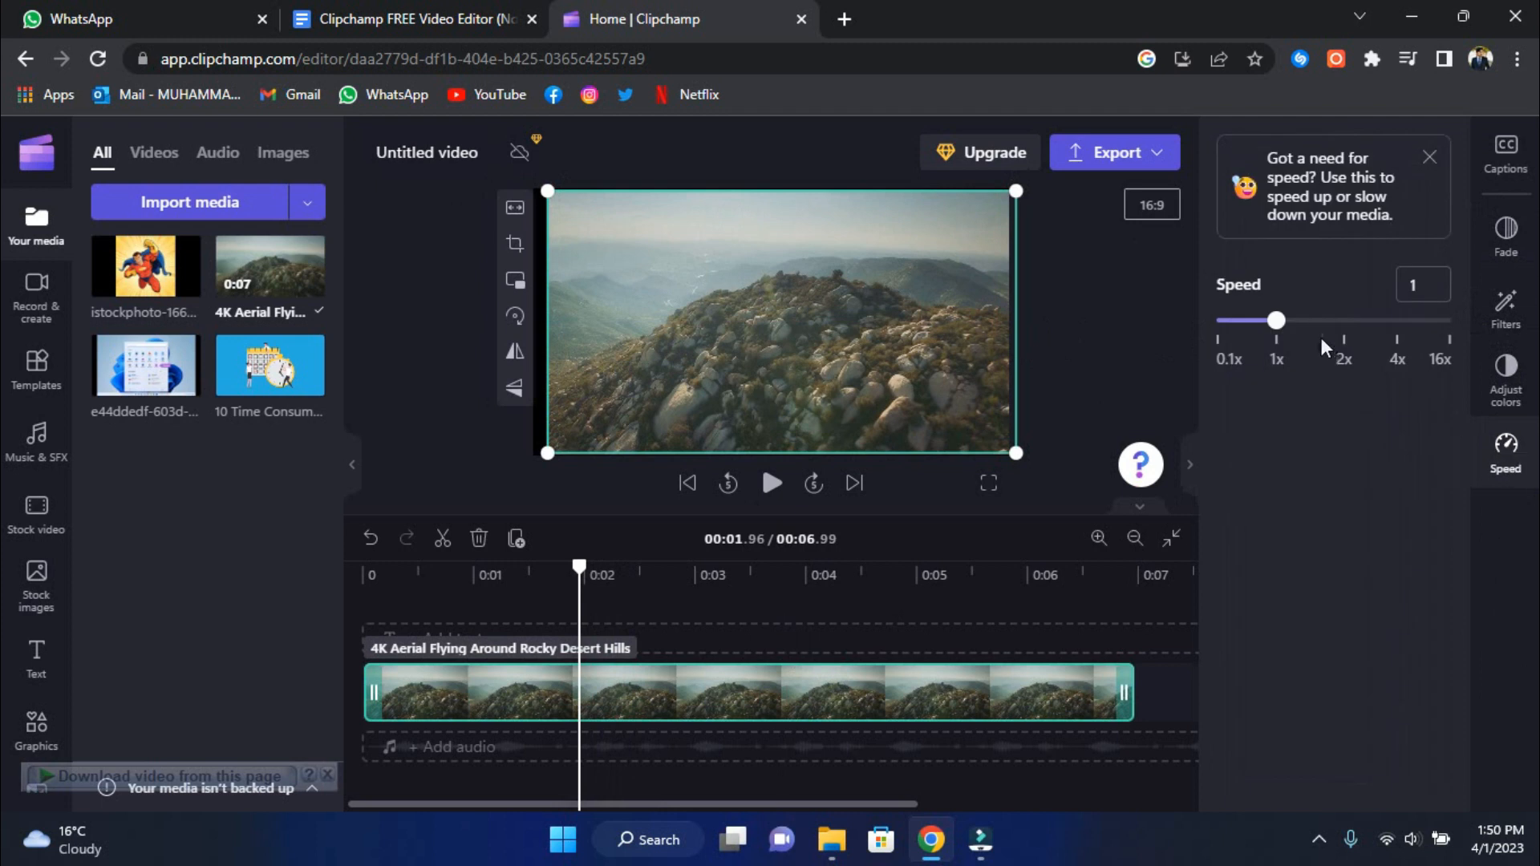
pyautogui.moveTo(1297, 329)
pyautogui.mouseDown()
pyautogui.moveTo(1405, 322)
pyautogui.moveTo(1223, 323)
pyautogui.moveTo(1289, 331)
pyautogui.mouseUp()
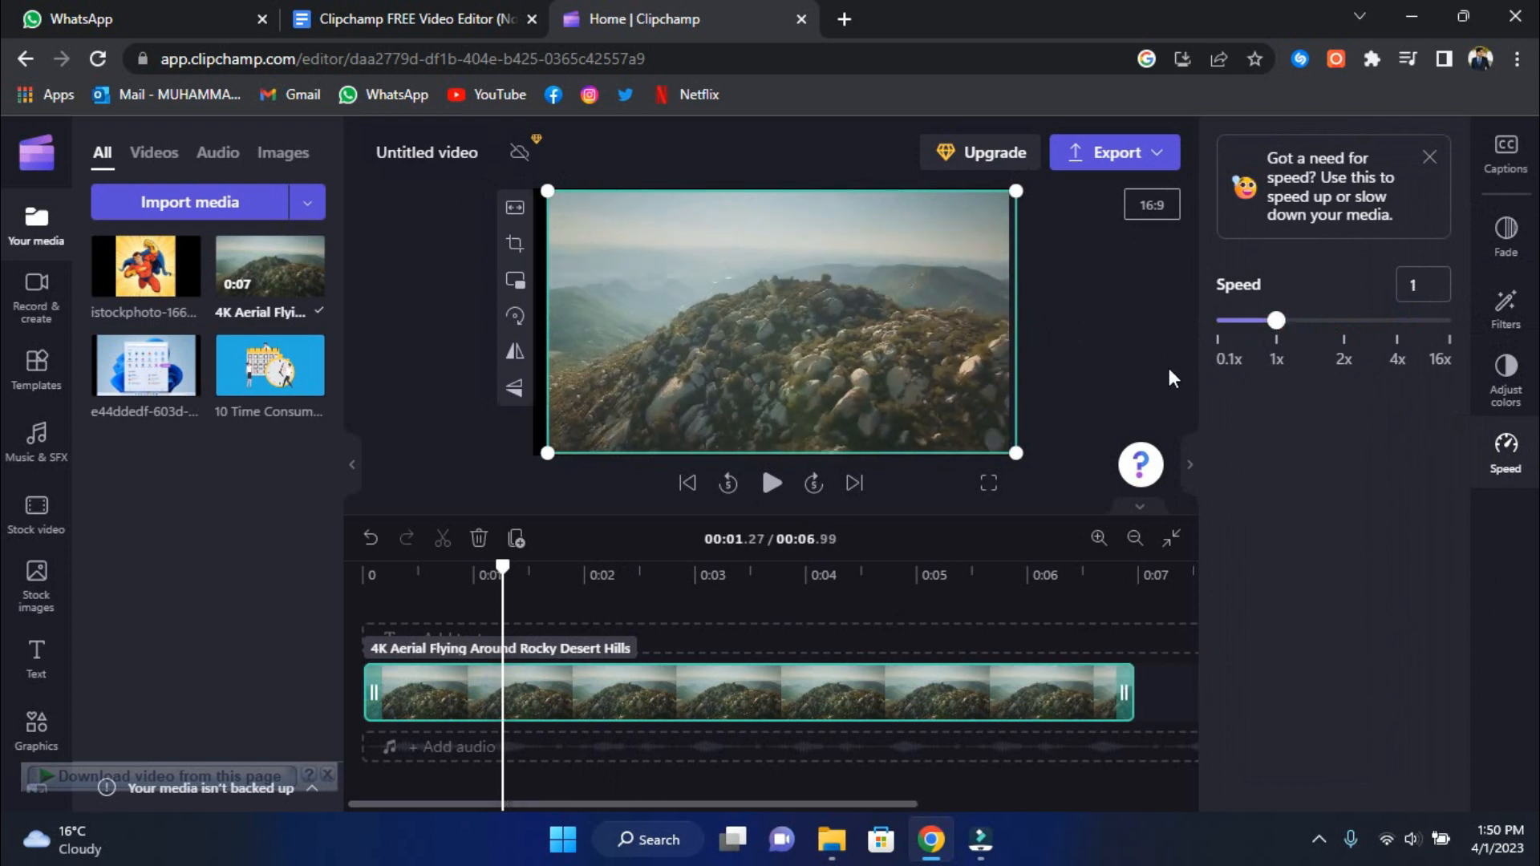
# - Shift the aerial clip towards the frame's left edge and enlarge it from its lower-right corner to cover the frame
pyautogui.moveTo(940, 285)
pyautogui.mouseDown()
pyautogui.moveTo(901, 279)
pyautogui.moveTo(953, 289)
pyautogui.moveTo(928, 289)
pyautogui.mouseUp()
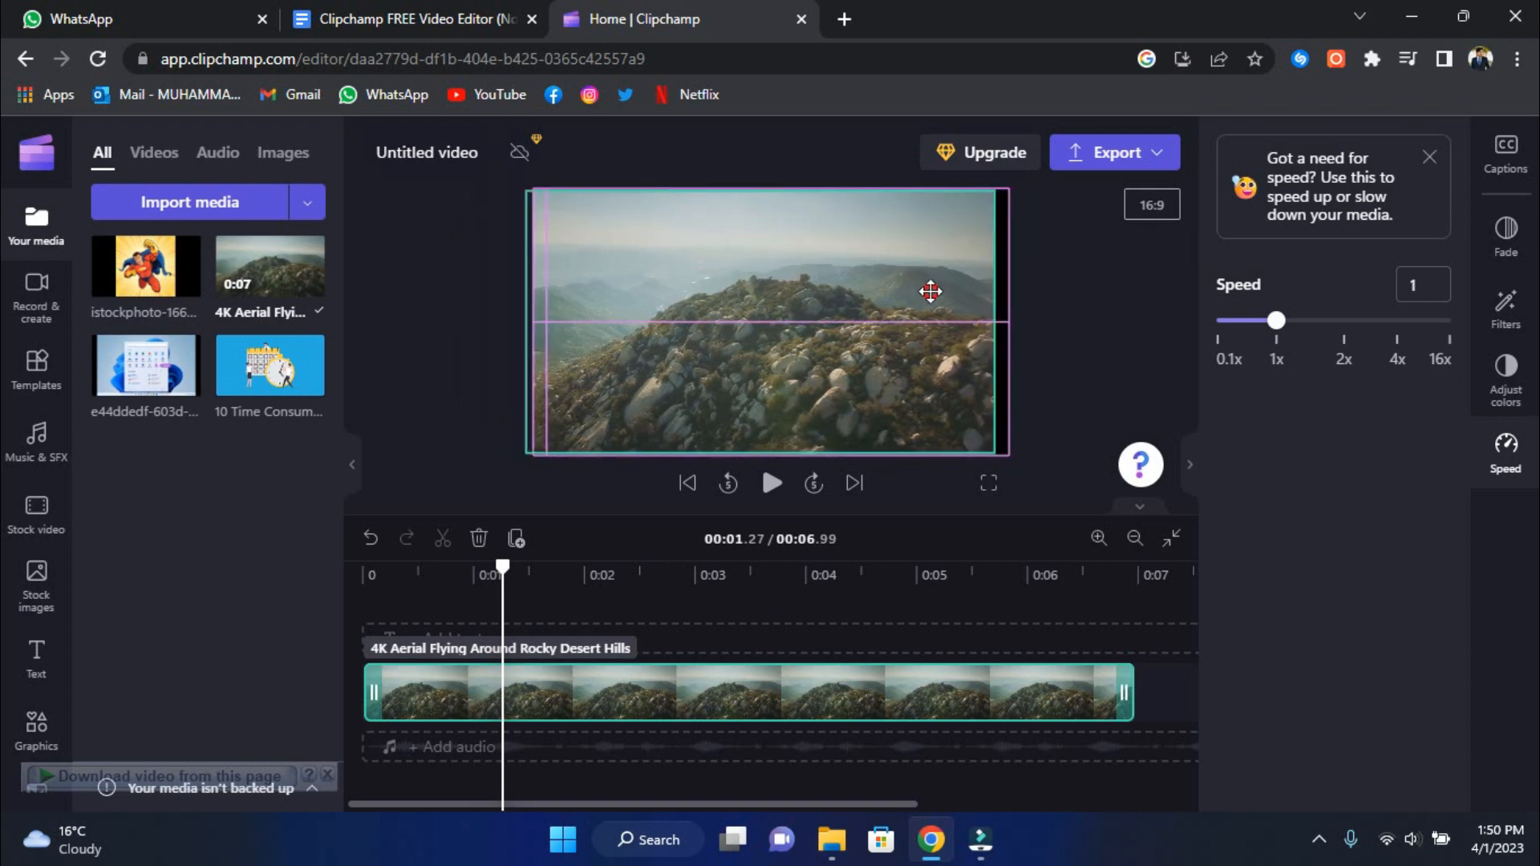
pyautogui.moveTo(994, 450); pyautogui.dragTo(1007, 460)
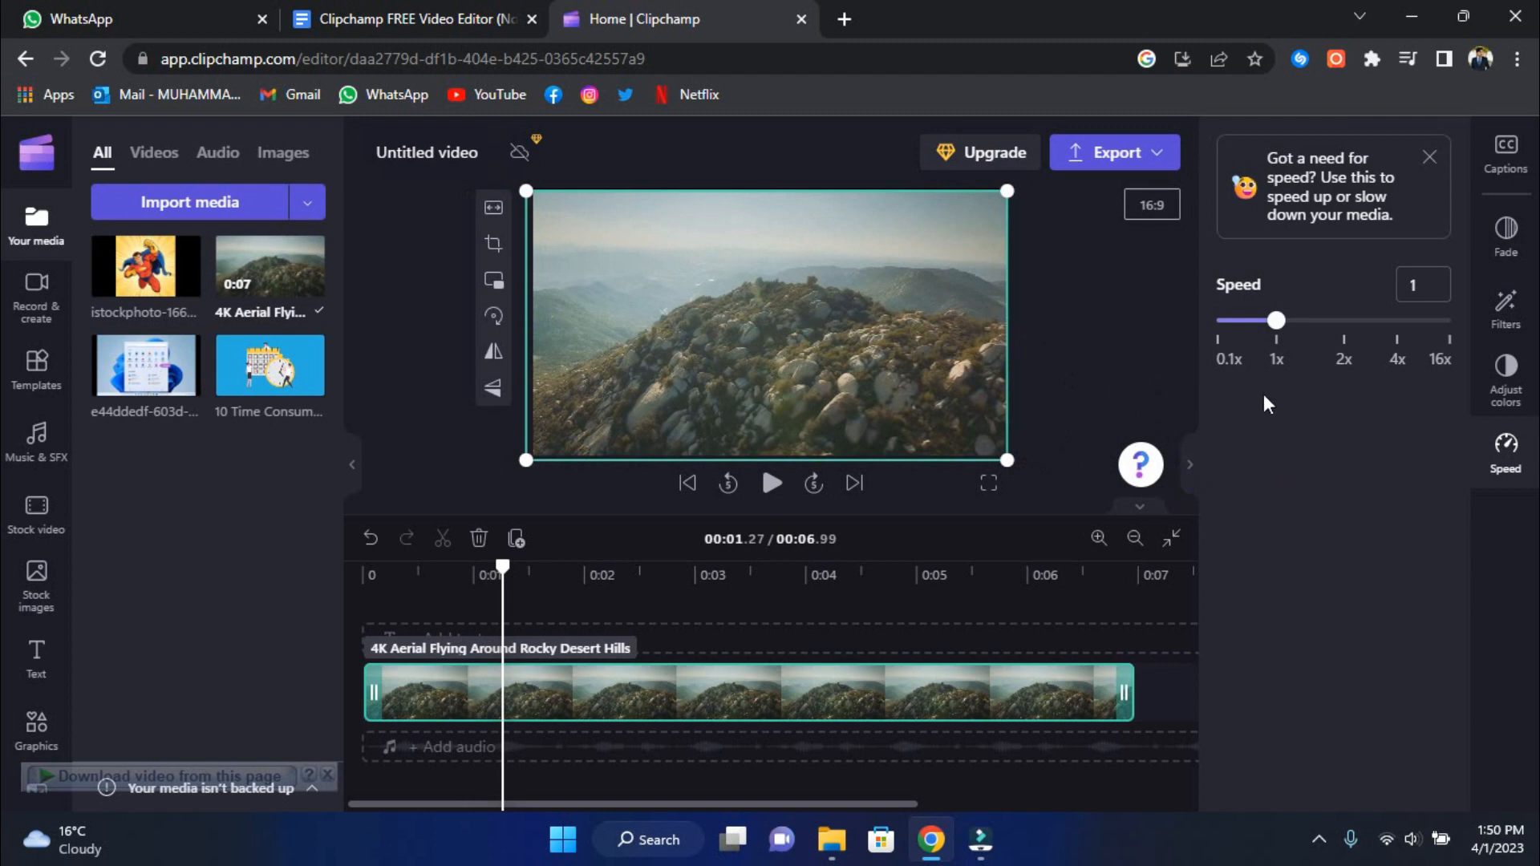
# - Review the aerial clip's color adjustments, blend modes and overlay filters, leaving it unfiltered
pyautogui.click(1508, 371)
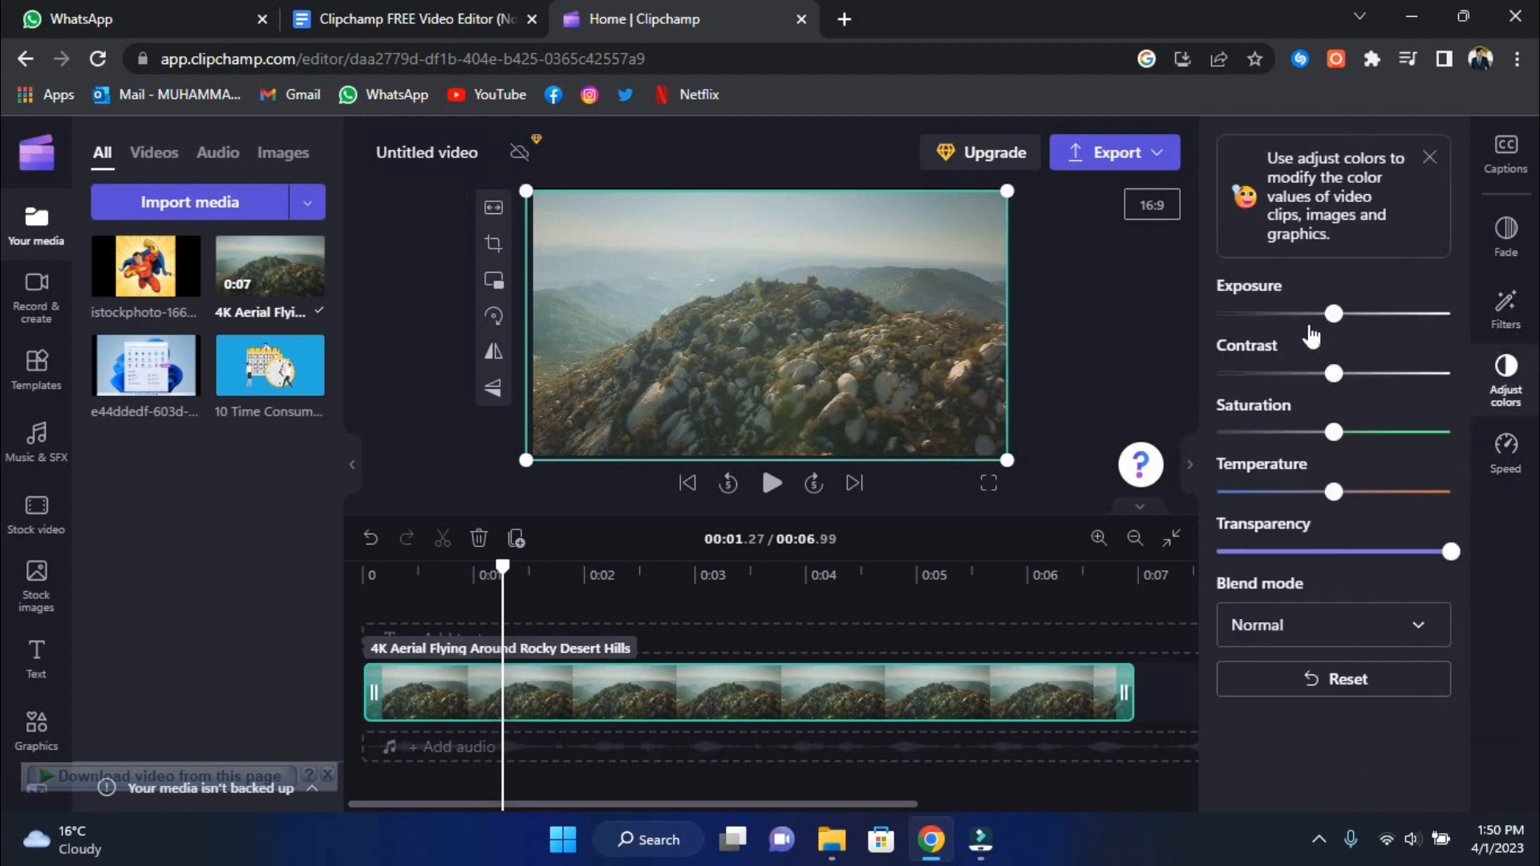
pyautogui.click(1334, 619)
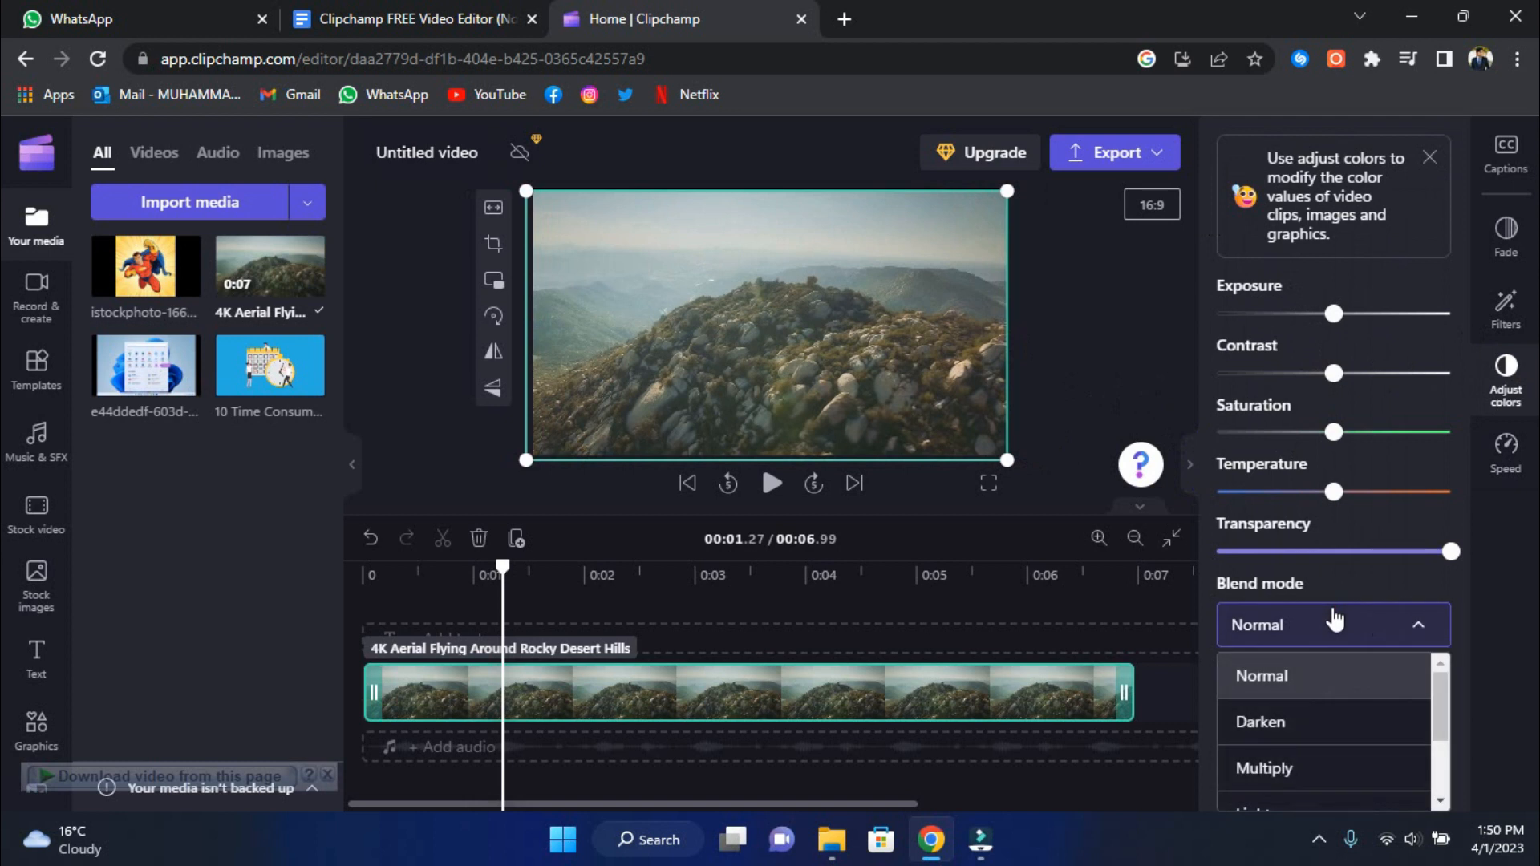
pyautogui.click(1515, 321)
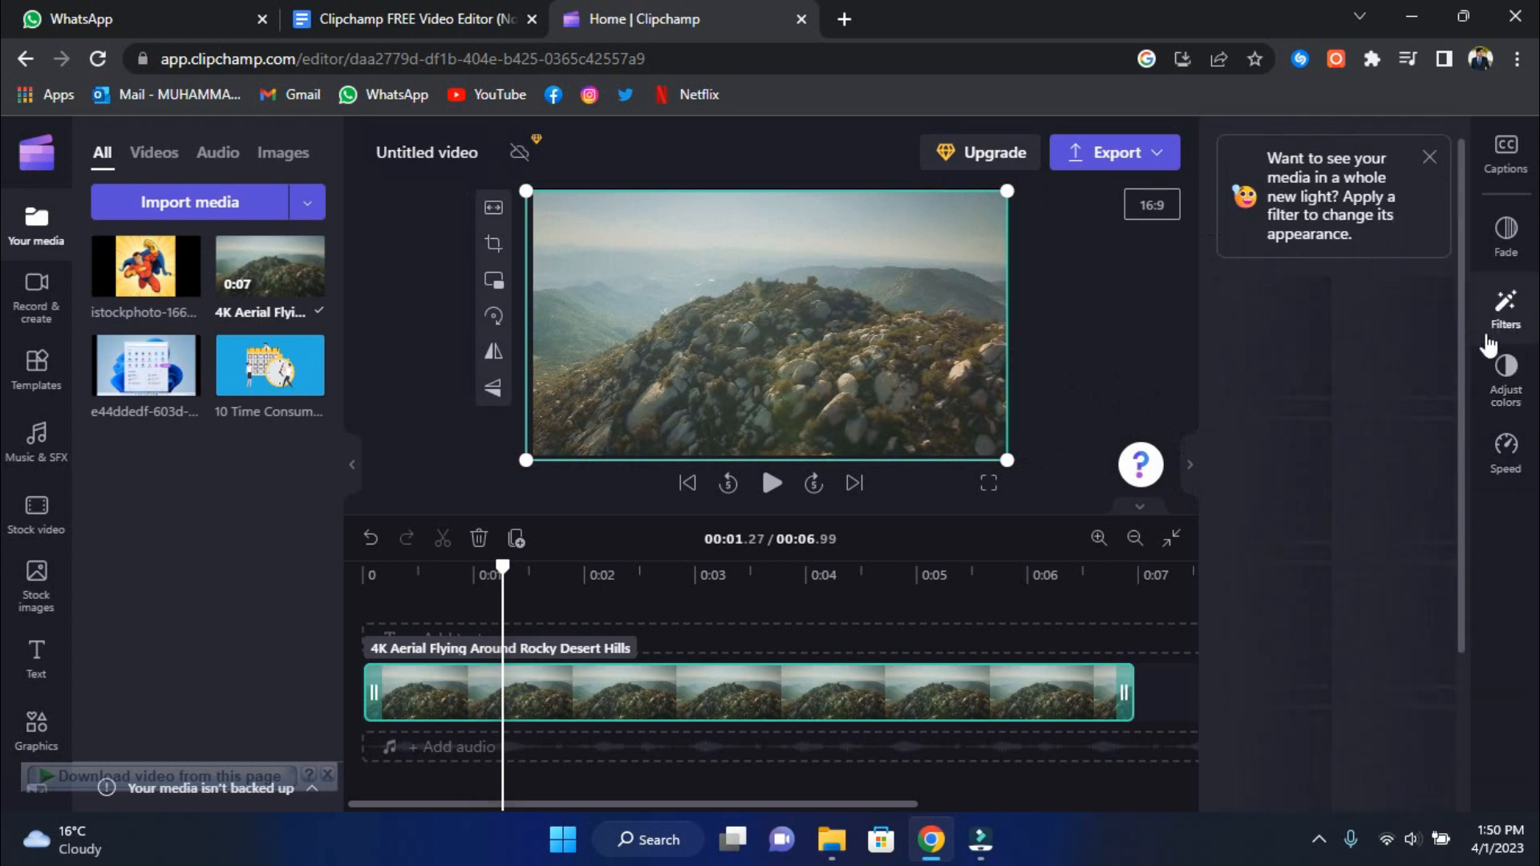
pyautogui.click(1395, 337)
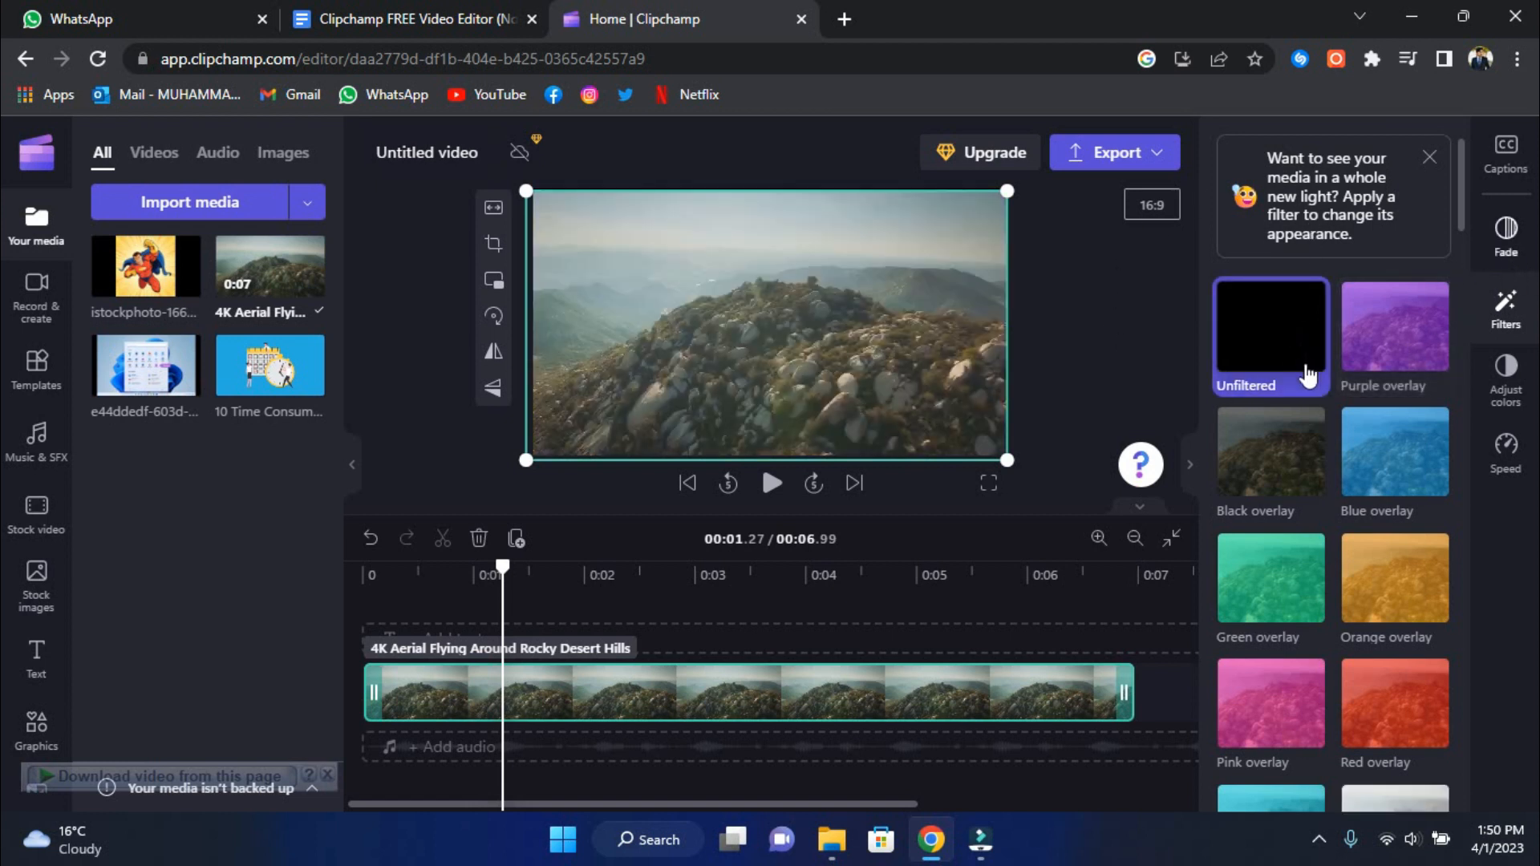
pyautogui.scroll(-5, 1396, 498)
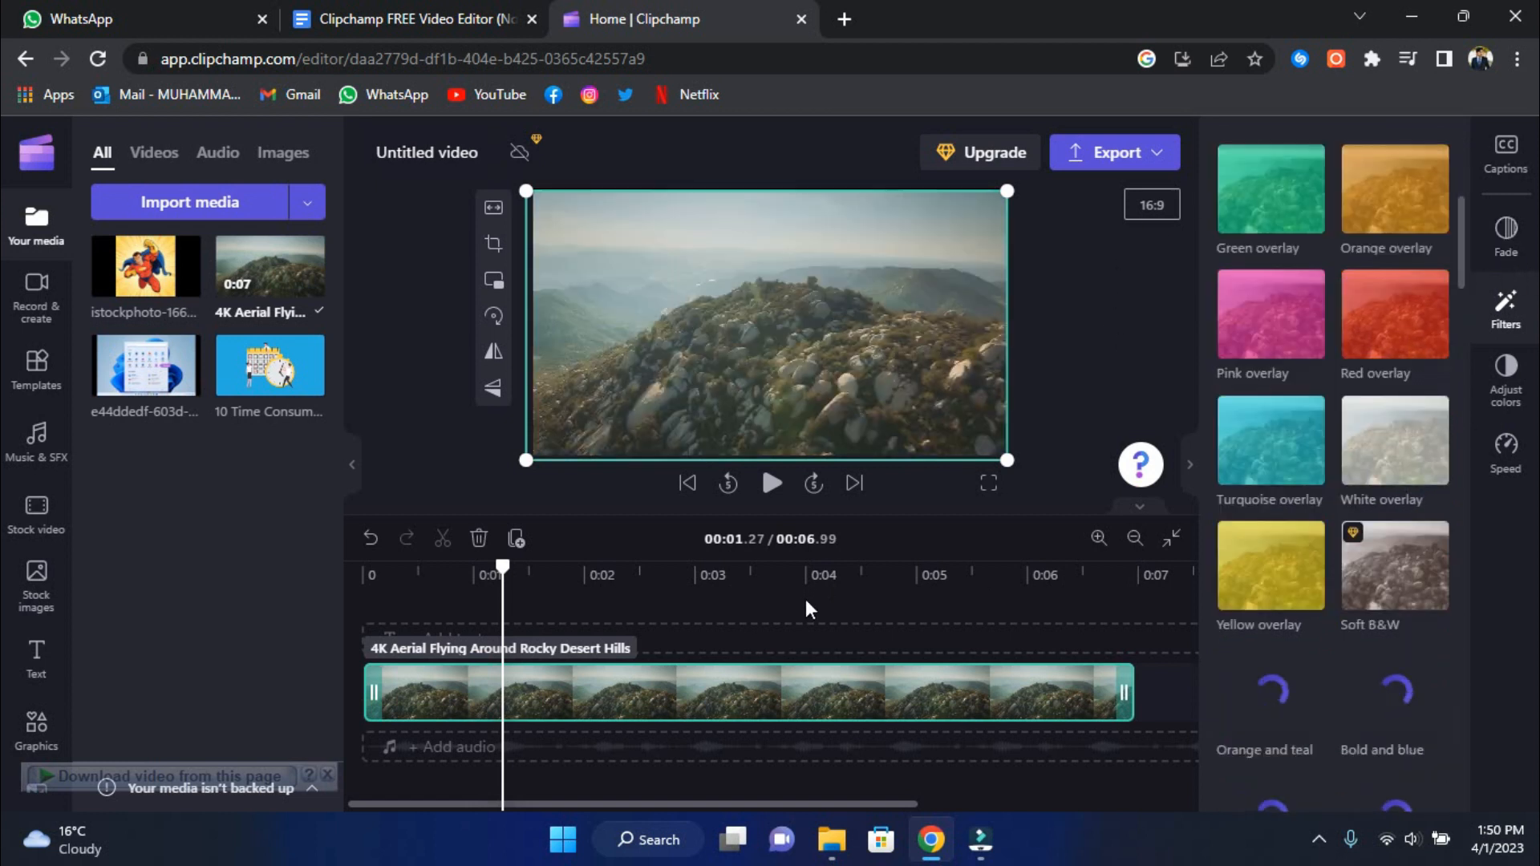
# - Add a plain text title above the aerial clip on the timeline, starting at about 1 s
pyautogui.click(50, 672)
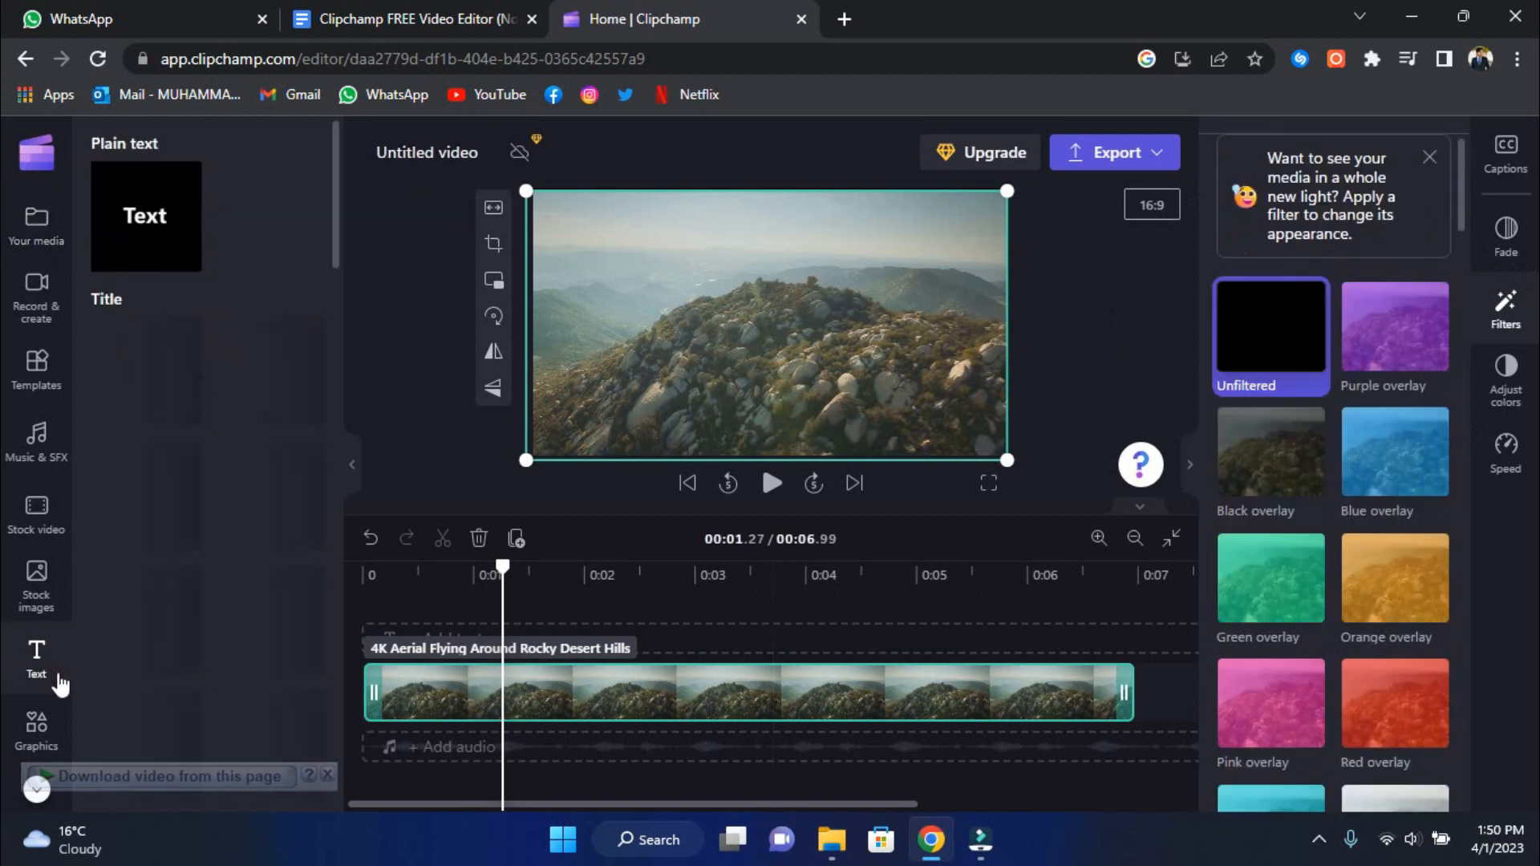
pyautogui.scroll(-2, 264, 475)
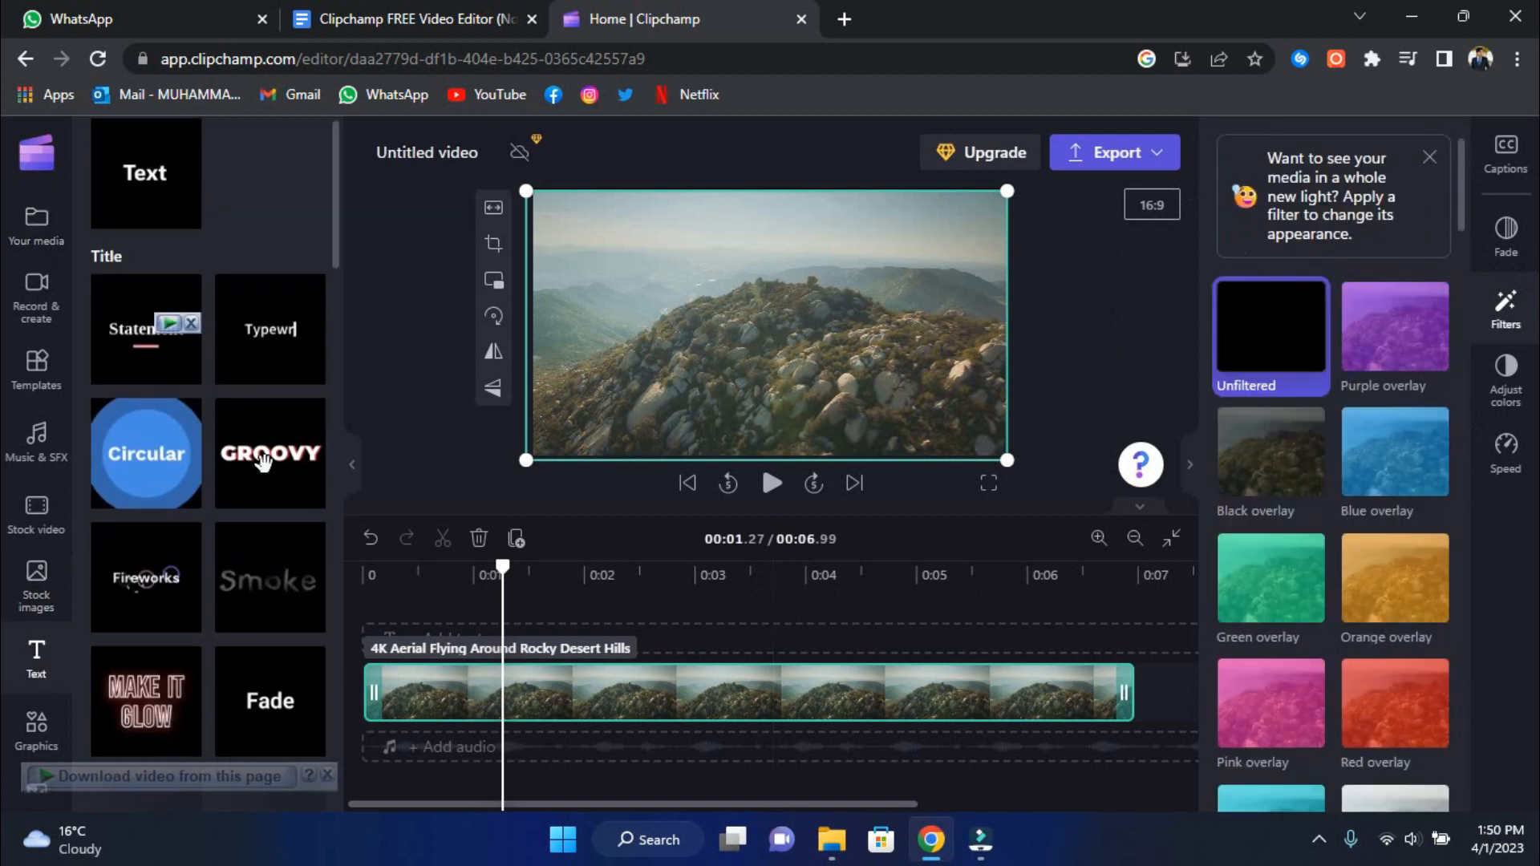
pyautogui.scroll(2, 232, 453)
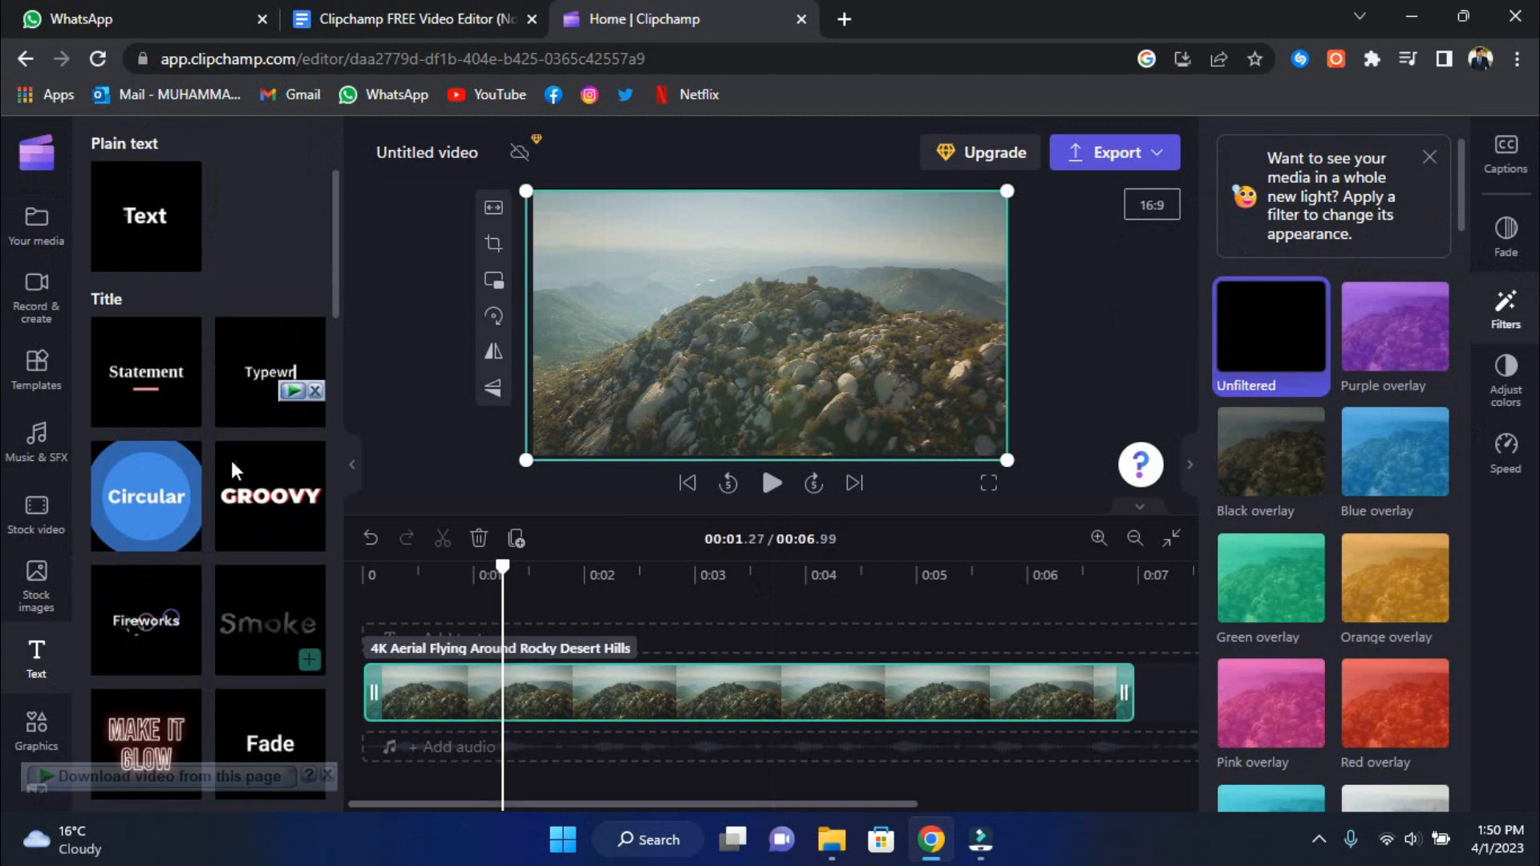
pyautogui.moveTo(153, 233)
pyautogui.moveTo(183, 245); pyautogui.dragTo(540, 635)
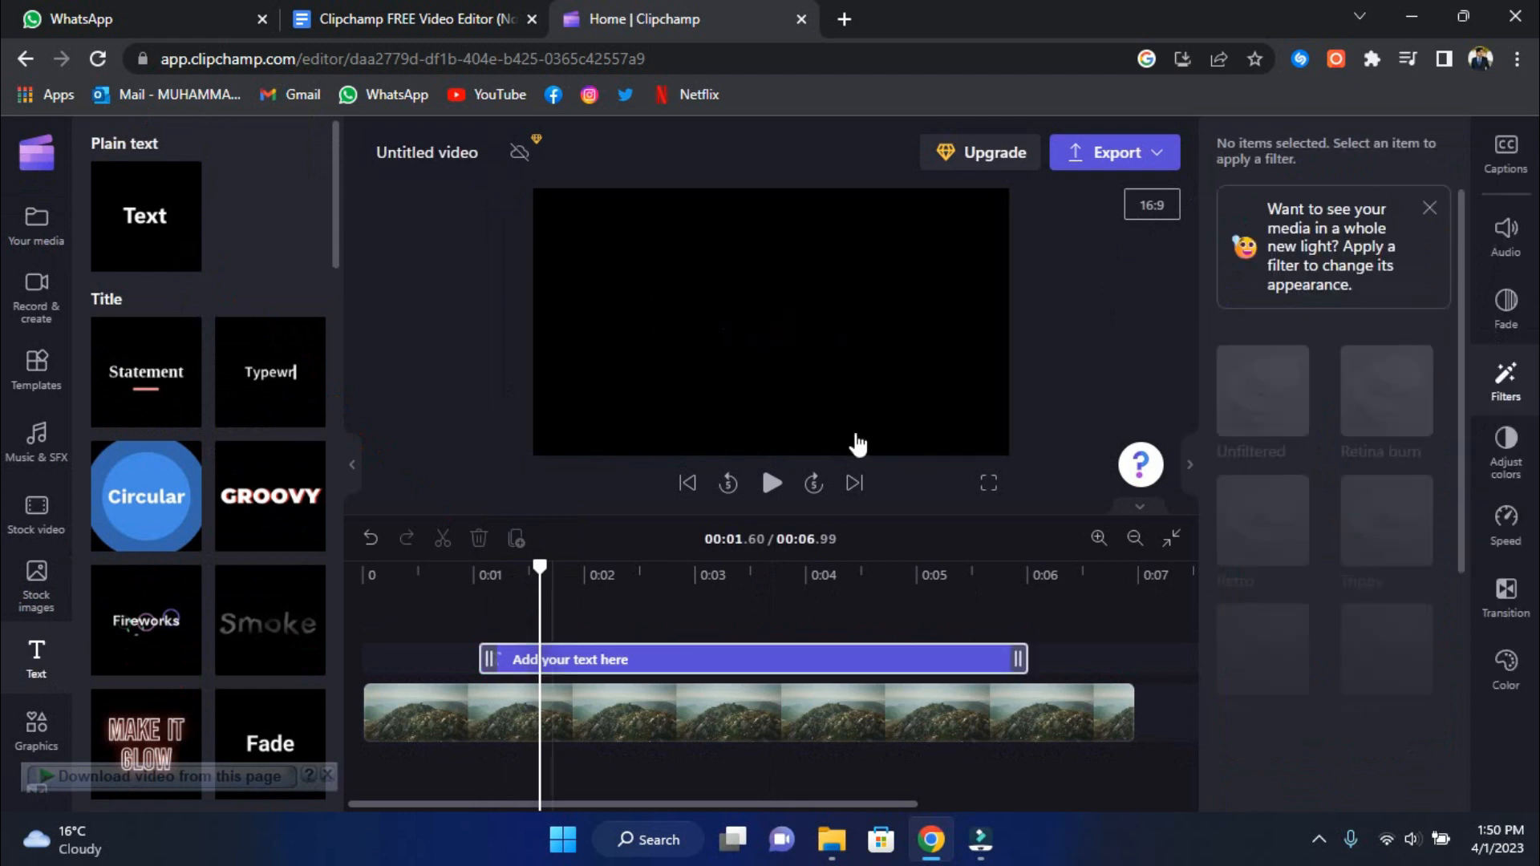
# - Replace the title's placeholder text in the preview with "DEBT BUSTERS"
pyautogui.click(770, 320)
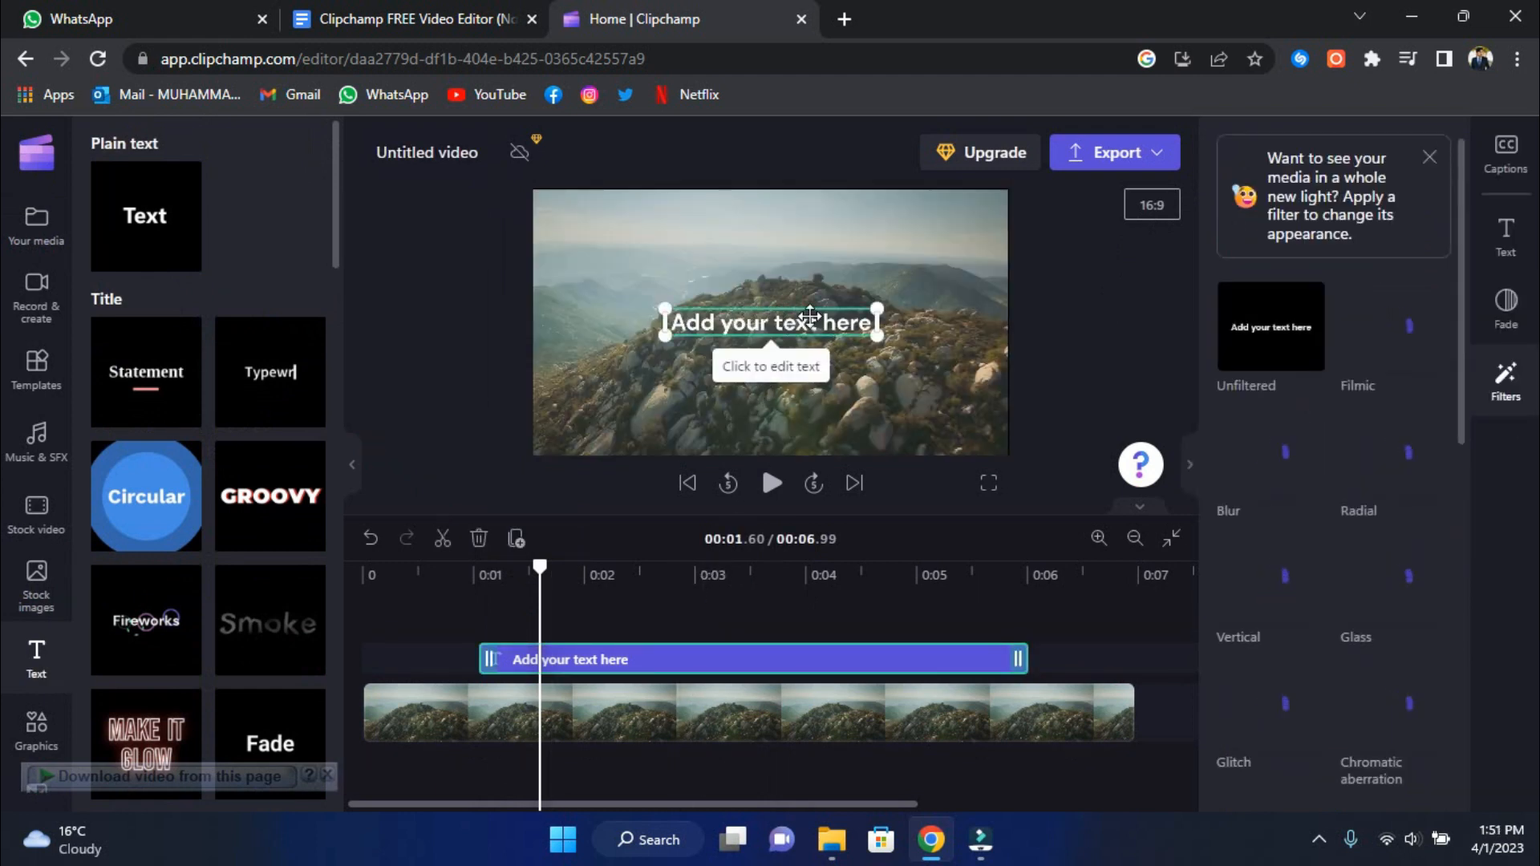
pyautogui.click(811, 320)
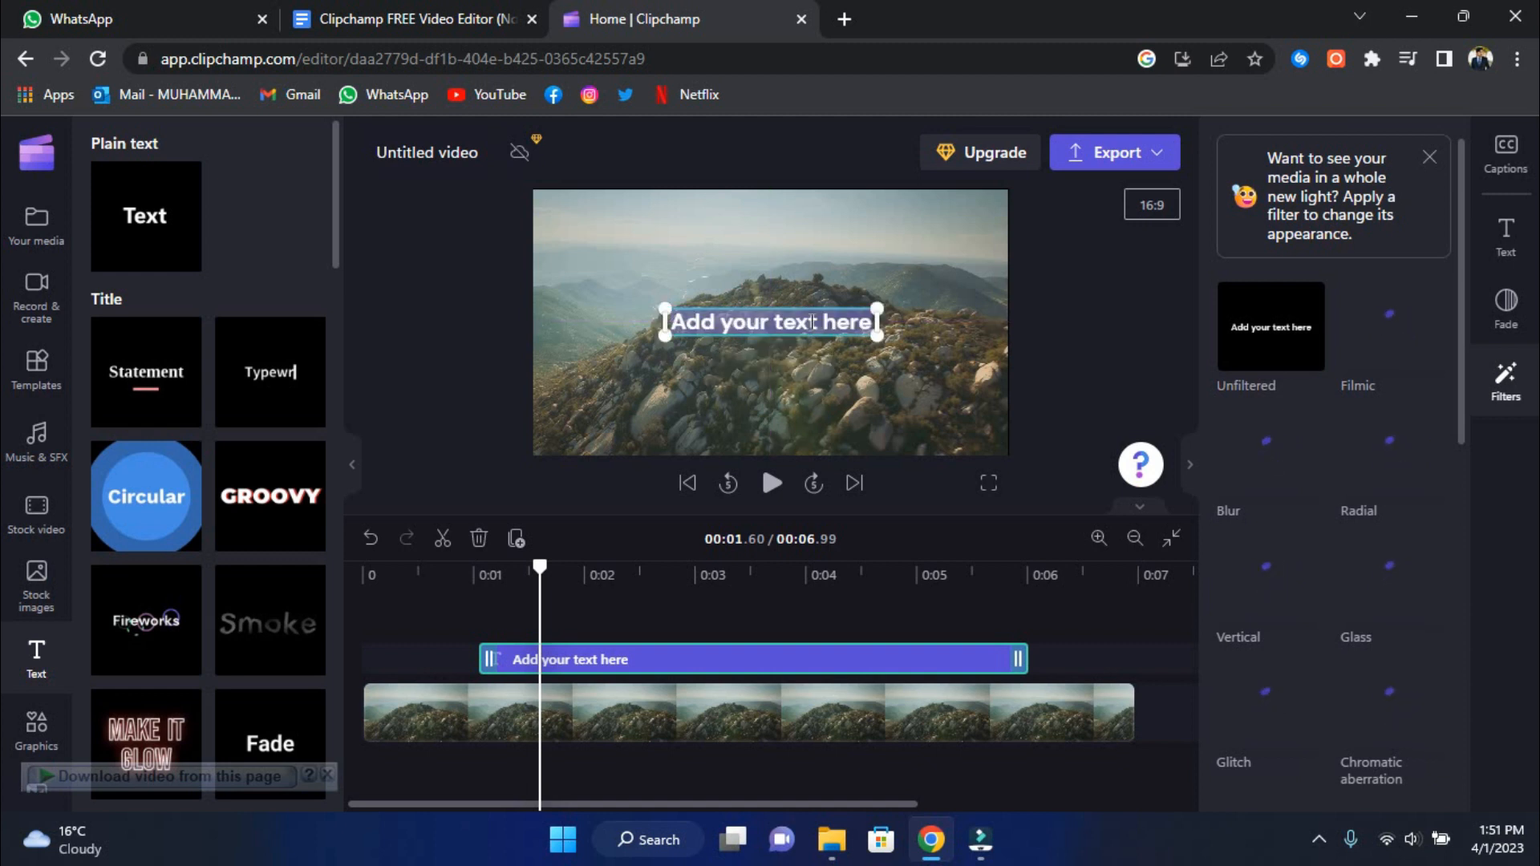
pyautogui.click(822, 352)
pyautogui.click(816, 329)
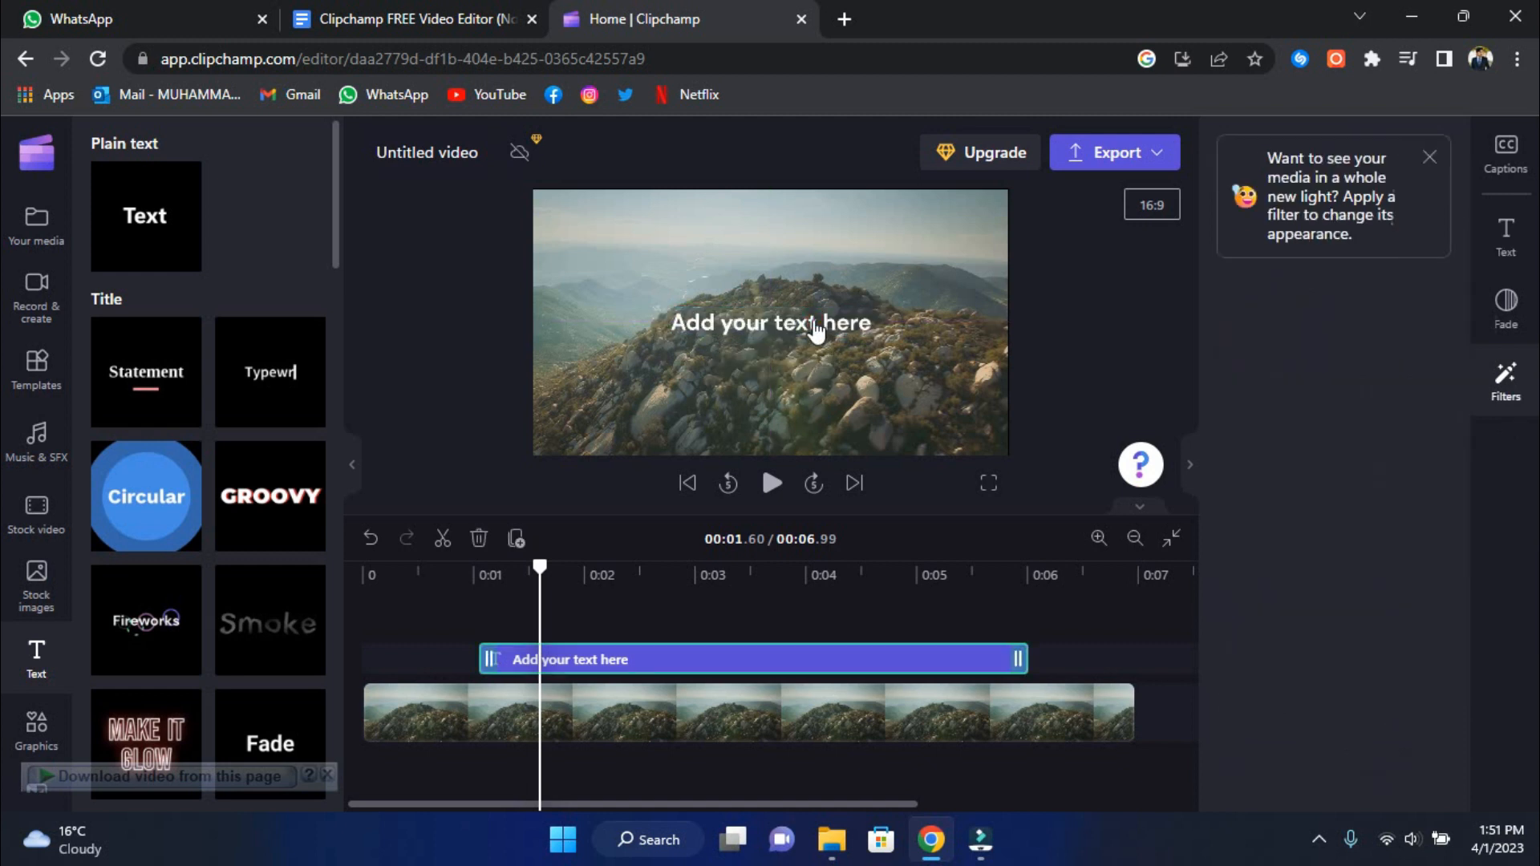
pyautogui.click(815, 322)
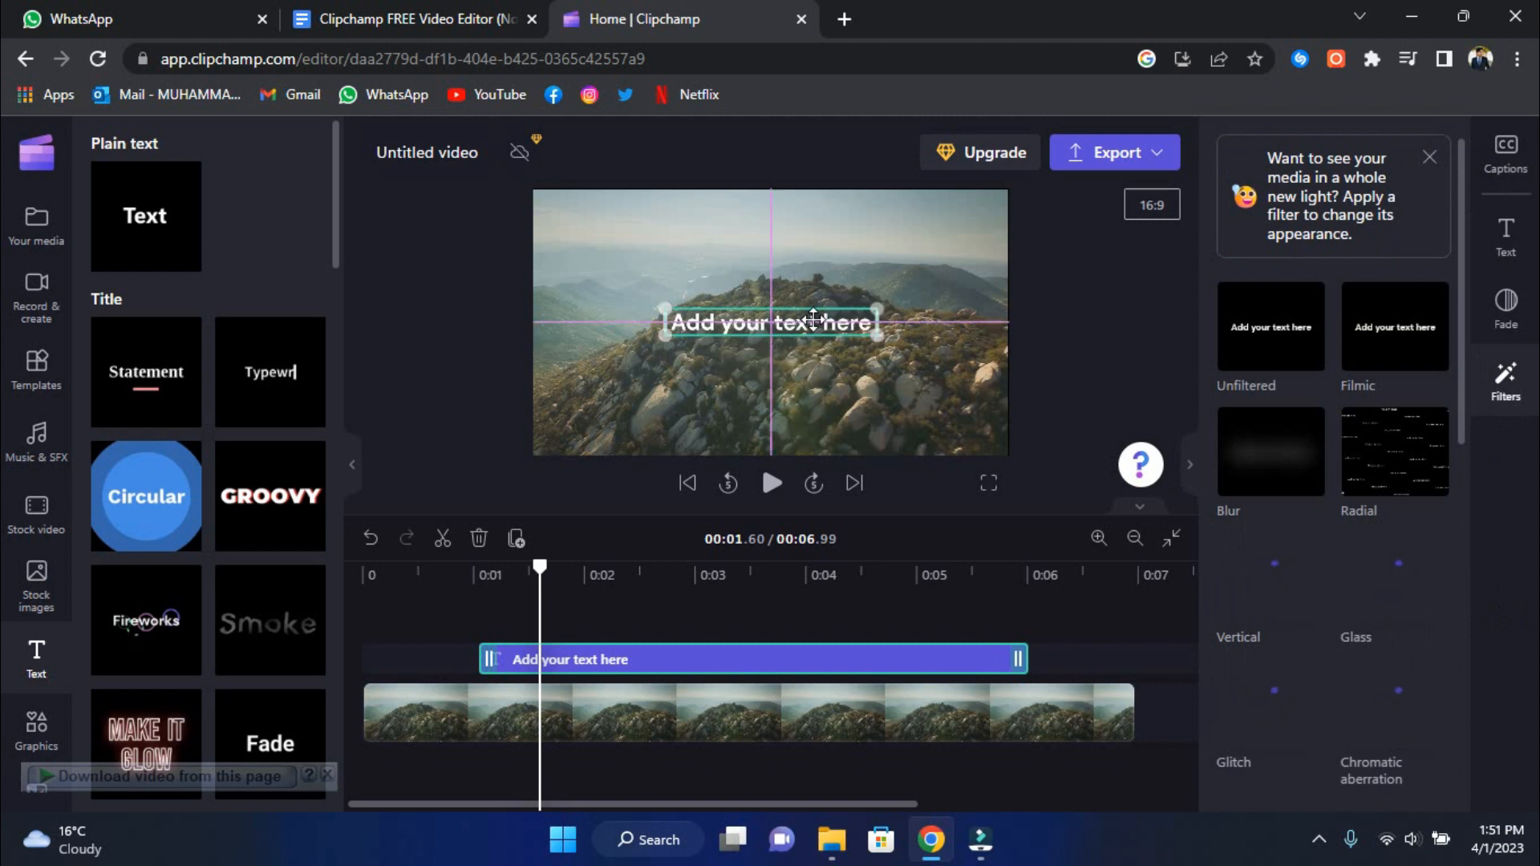
pyautogui.click(1485, 250)
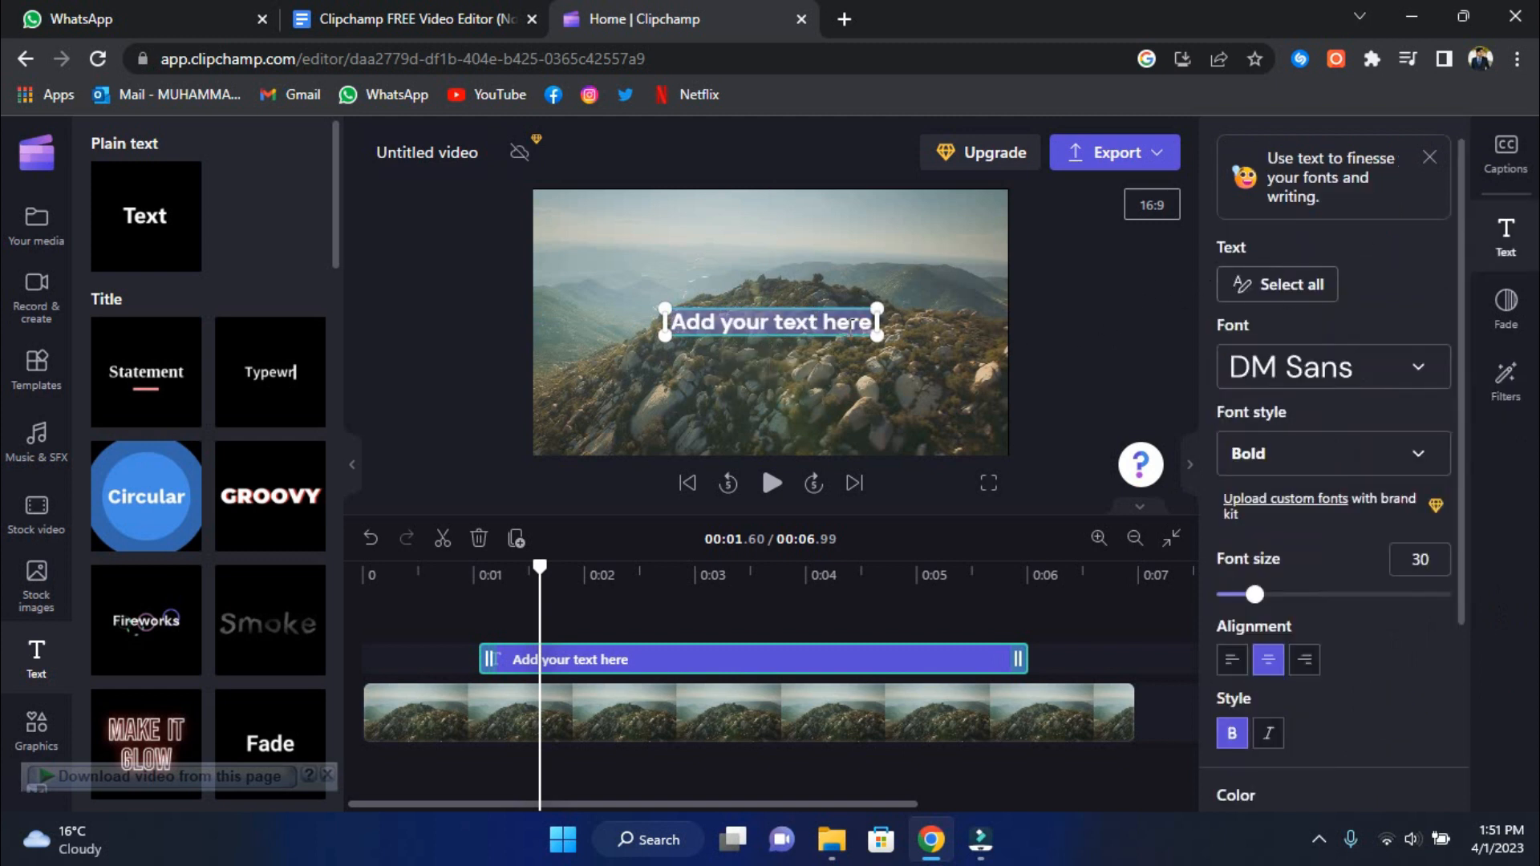
pyautogui.write('DEBT BUSTERS')
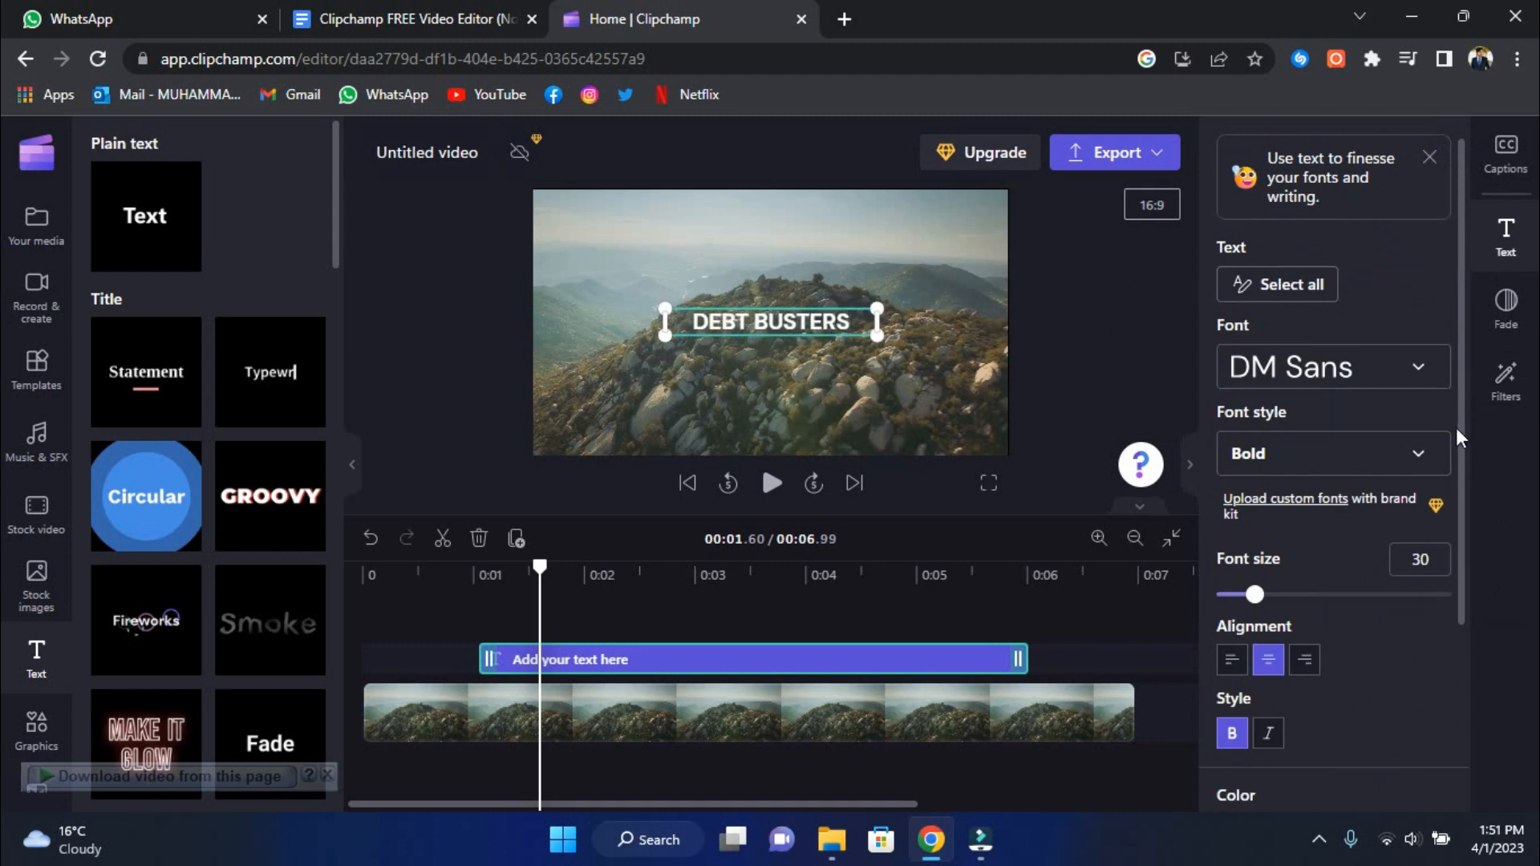
# - Set the DEBT BUSTERS title's font to Abril Fatface
pyautogui.click(1403, 377)
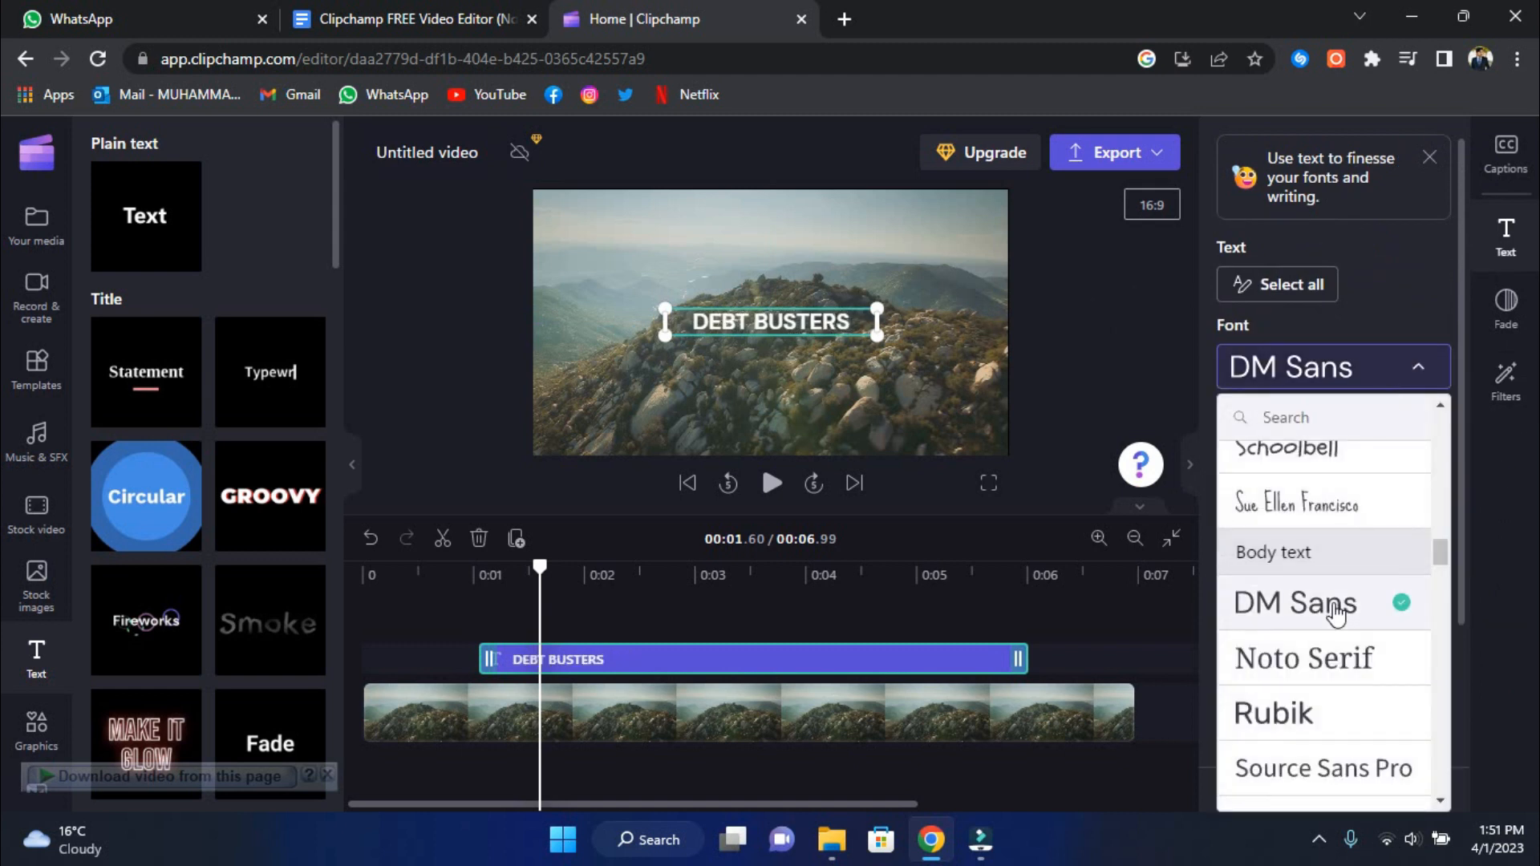
pyautogui.scroll(-4, 1334, 612)
pyautogui.scroll(-2, 1336, 615)
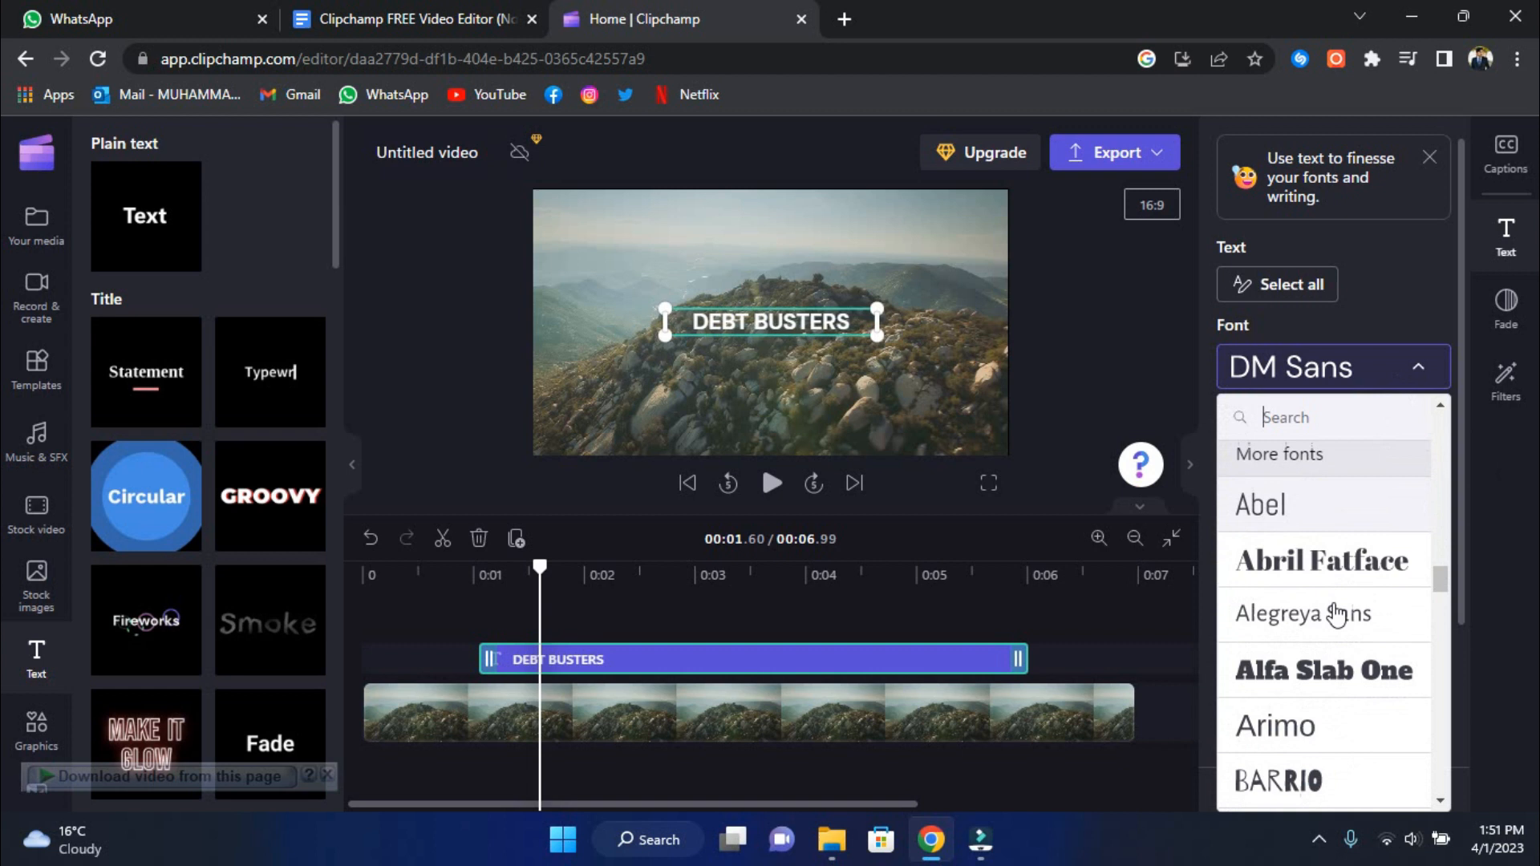
pyautogui.click(1320, 561)
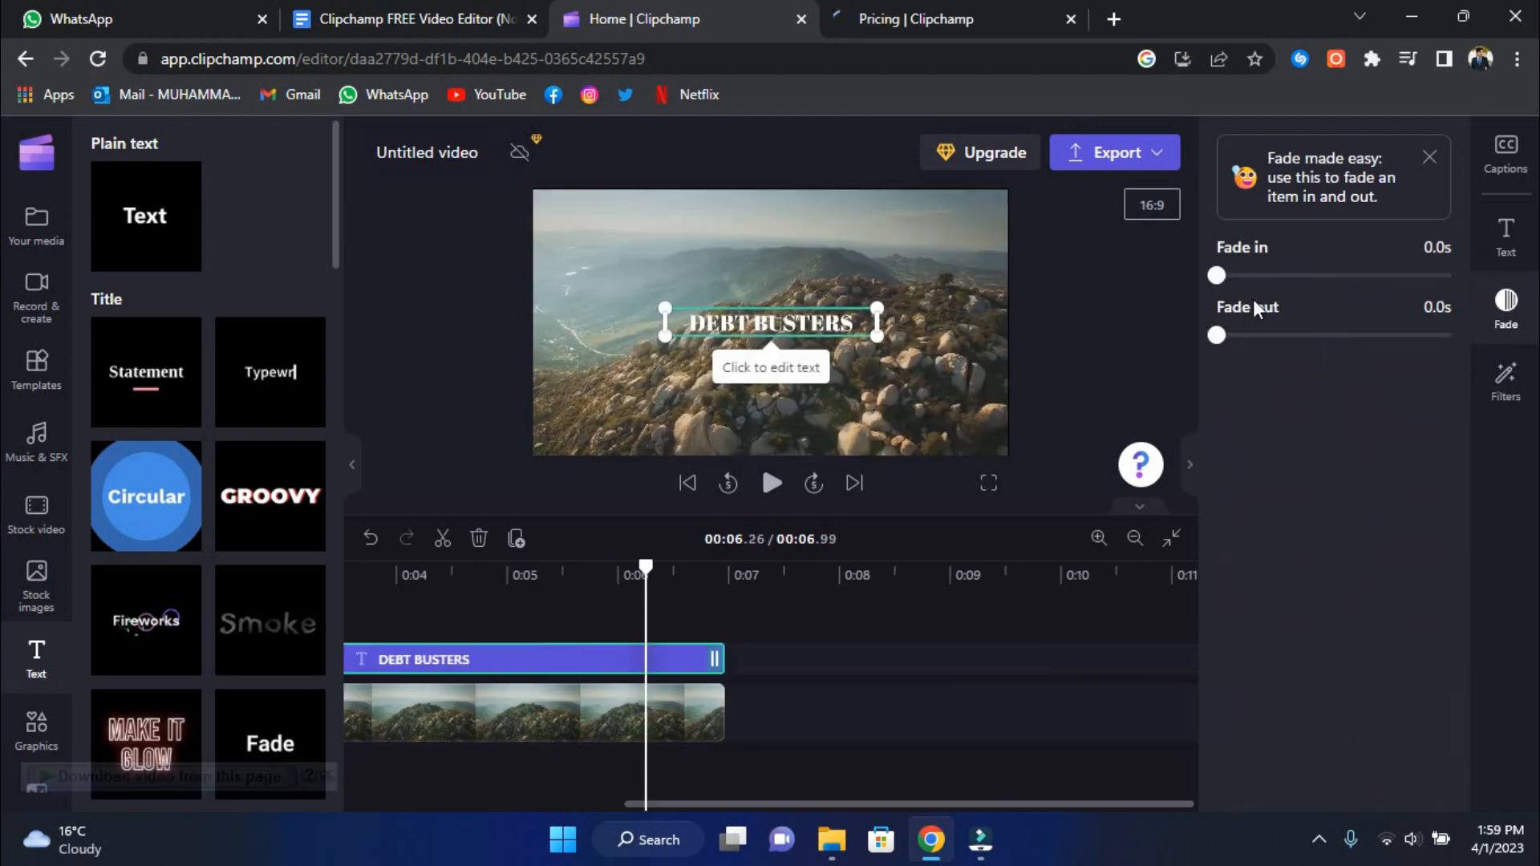
# - Try a fade-in on the DEBT BUSTERS title and apply the Chromatic aberration filter to it
pyautogui.moveTo(1214, 271); pyautogui.dragTo(1147, 308)
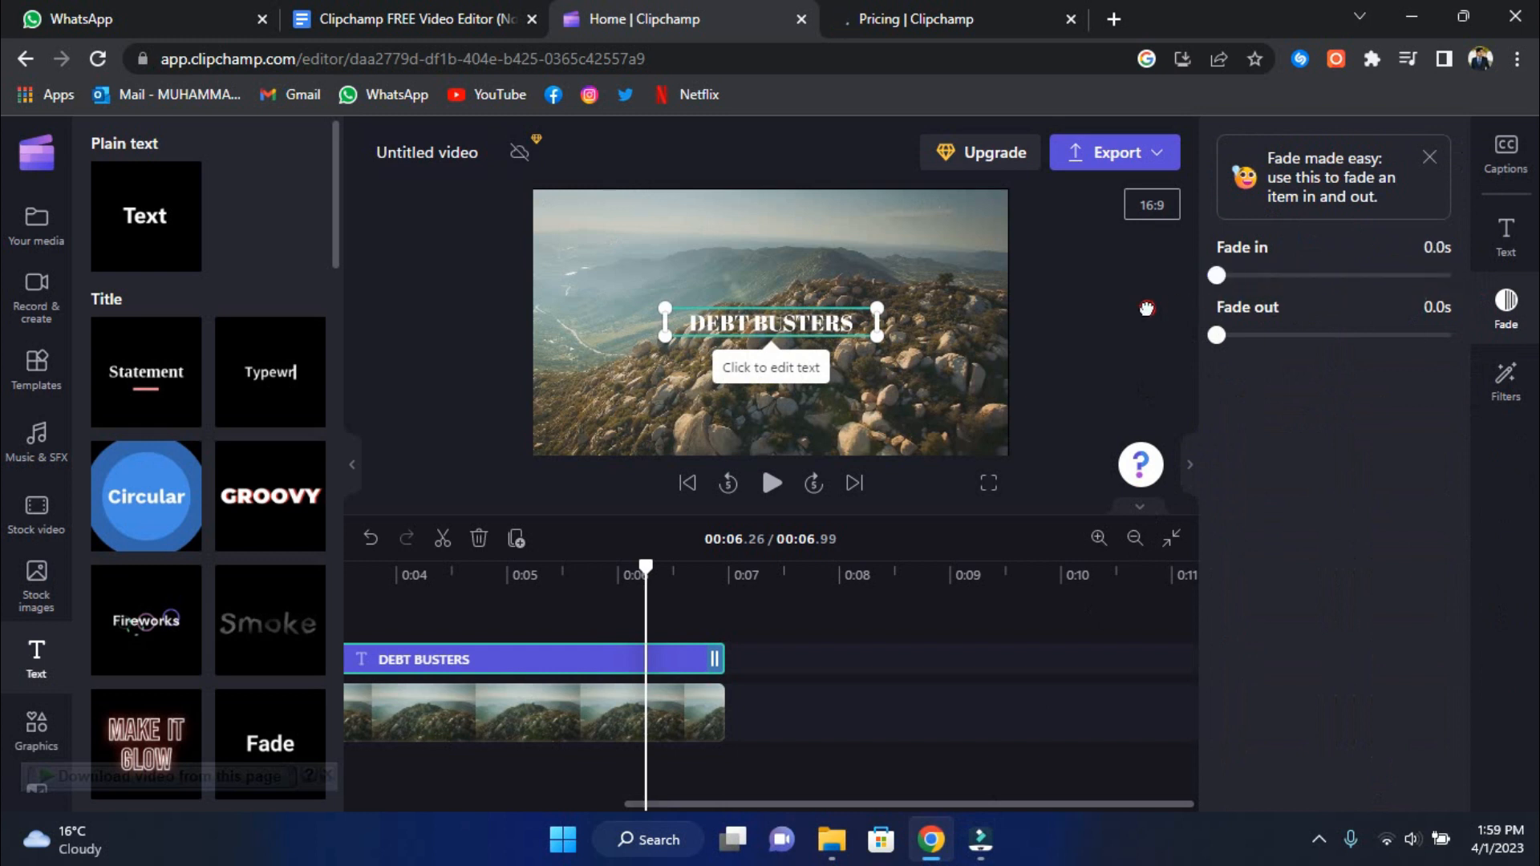
pyautogui.click(1506, 377)
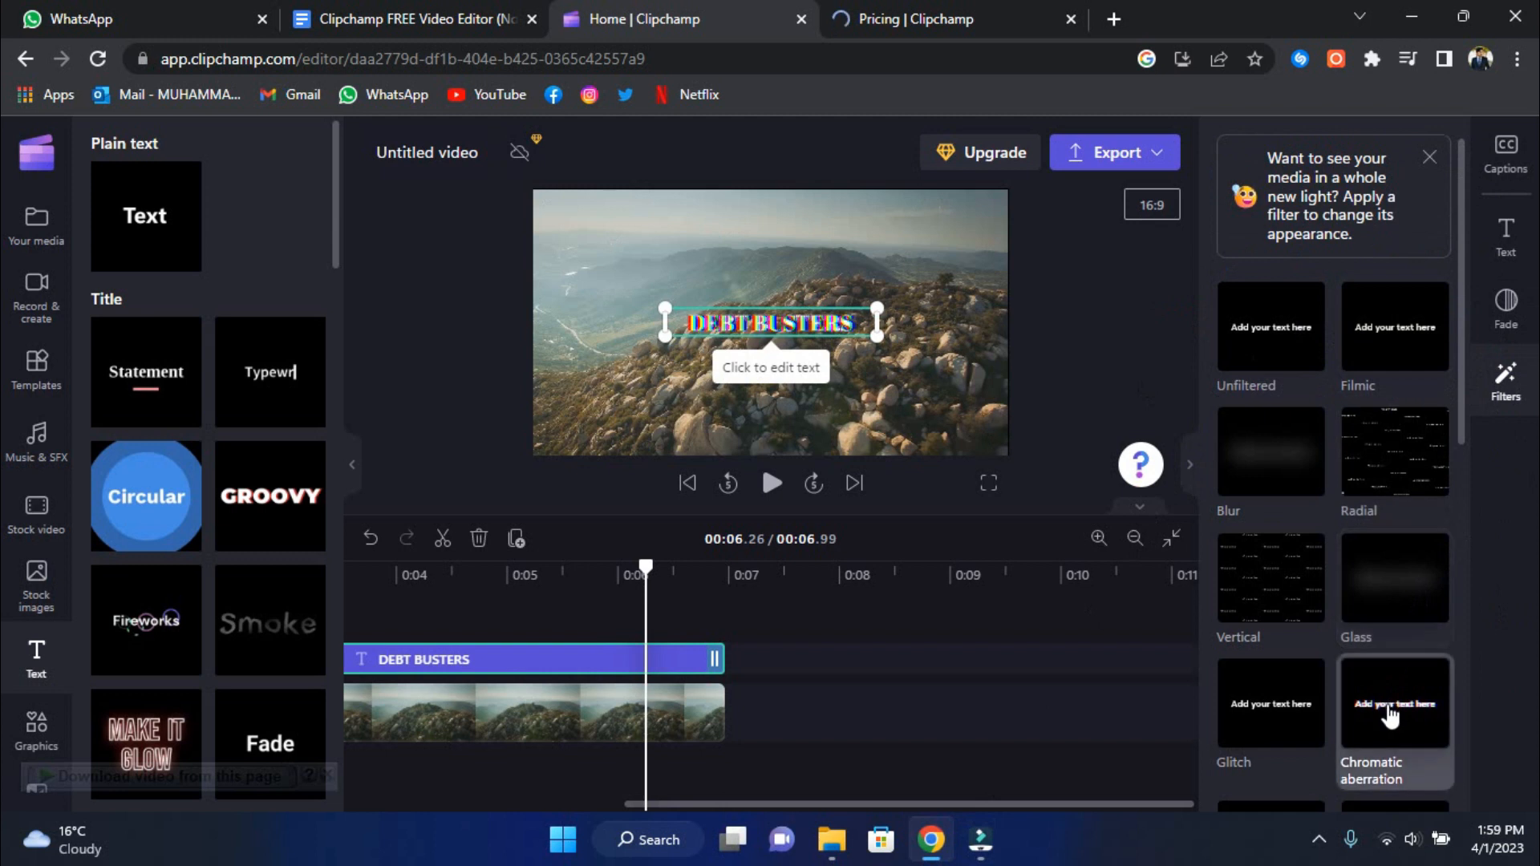
pyautogui.click(1373, 676)
# - Change the DEBT BUSTERS title's text color to black (#000000)
pyautogui.click(1505, 236)
pyautogui.scroll(-3, 1378, 384)
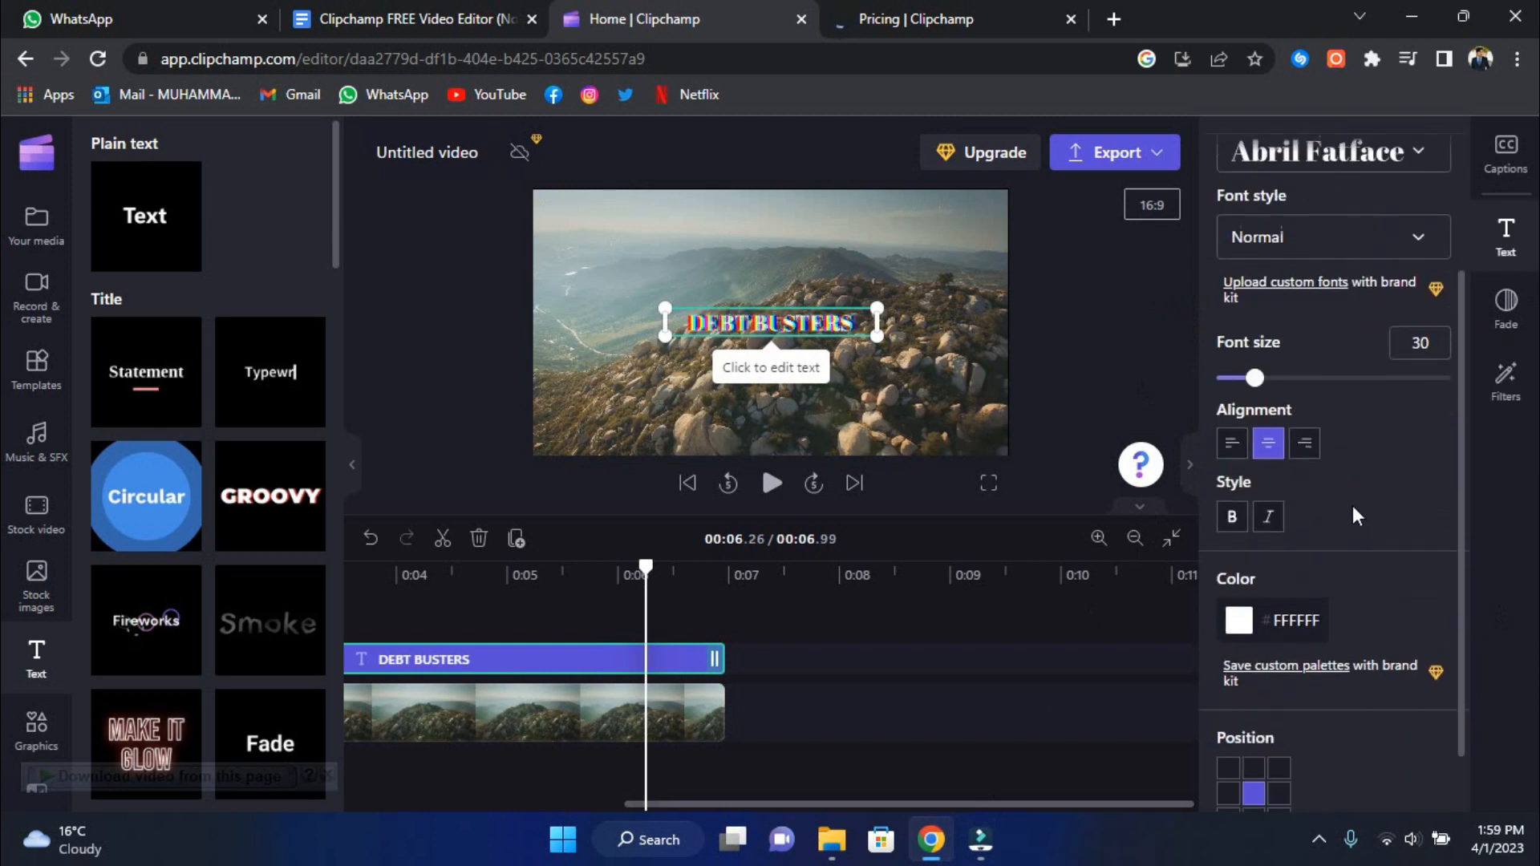
pyautogui.click(1299, 598)
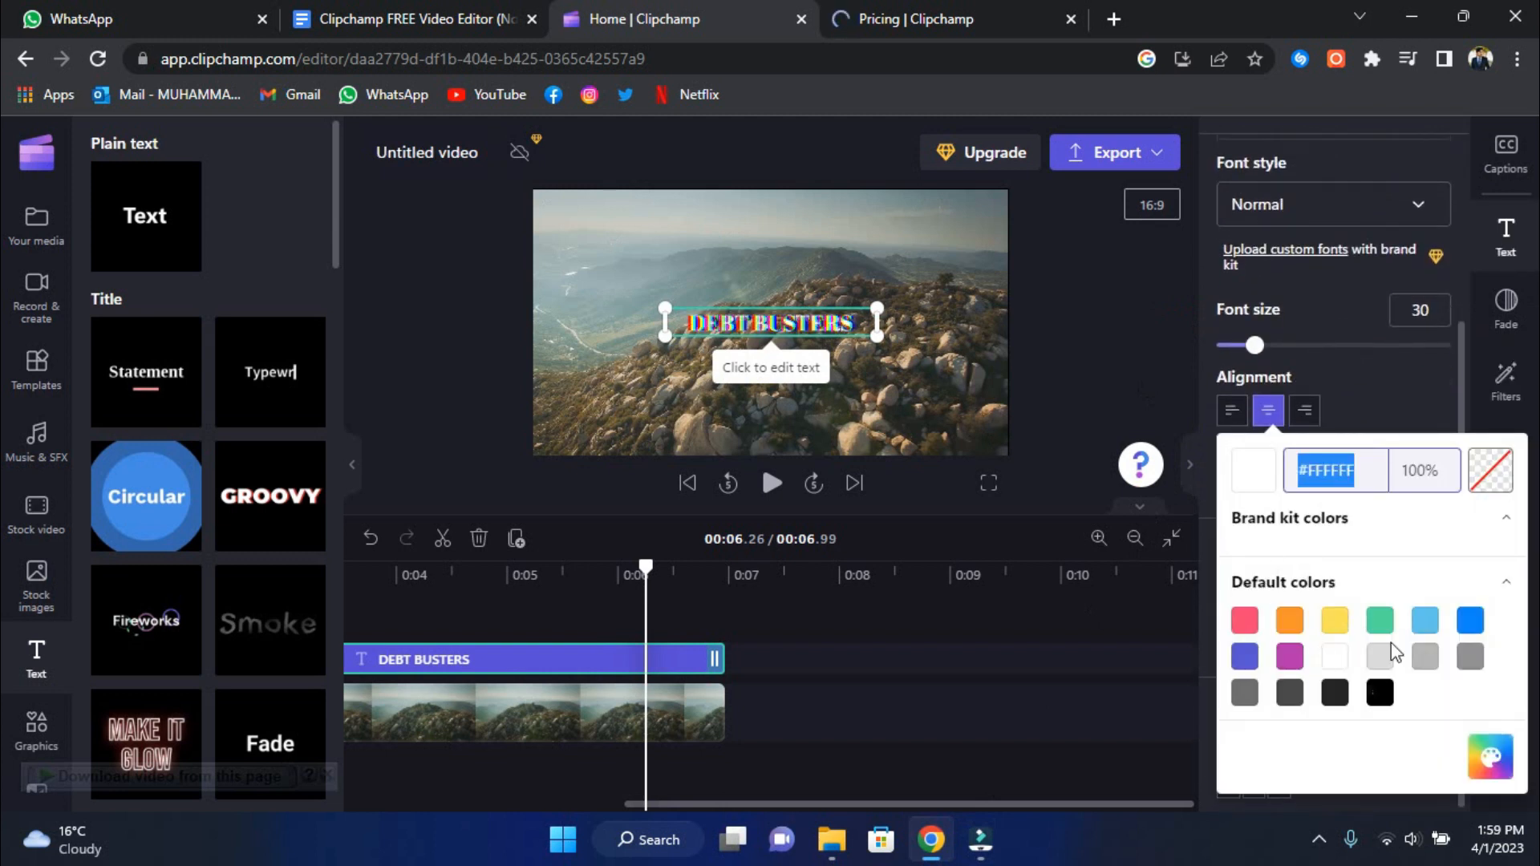
pyautogui.click(1375, 693)
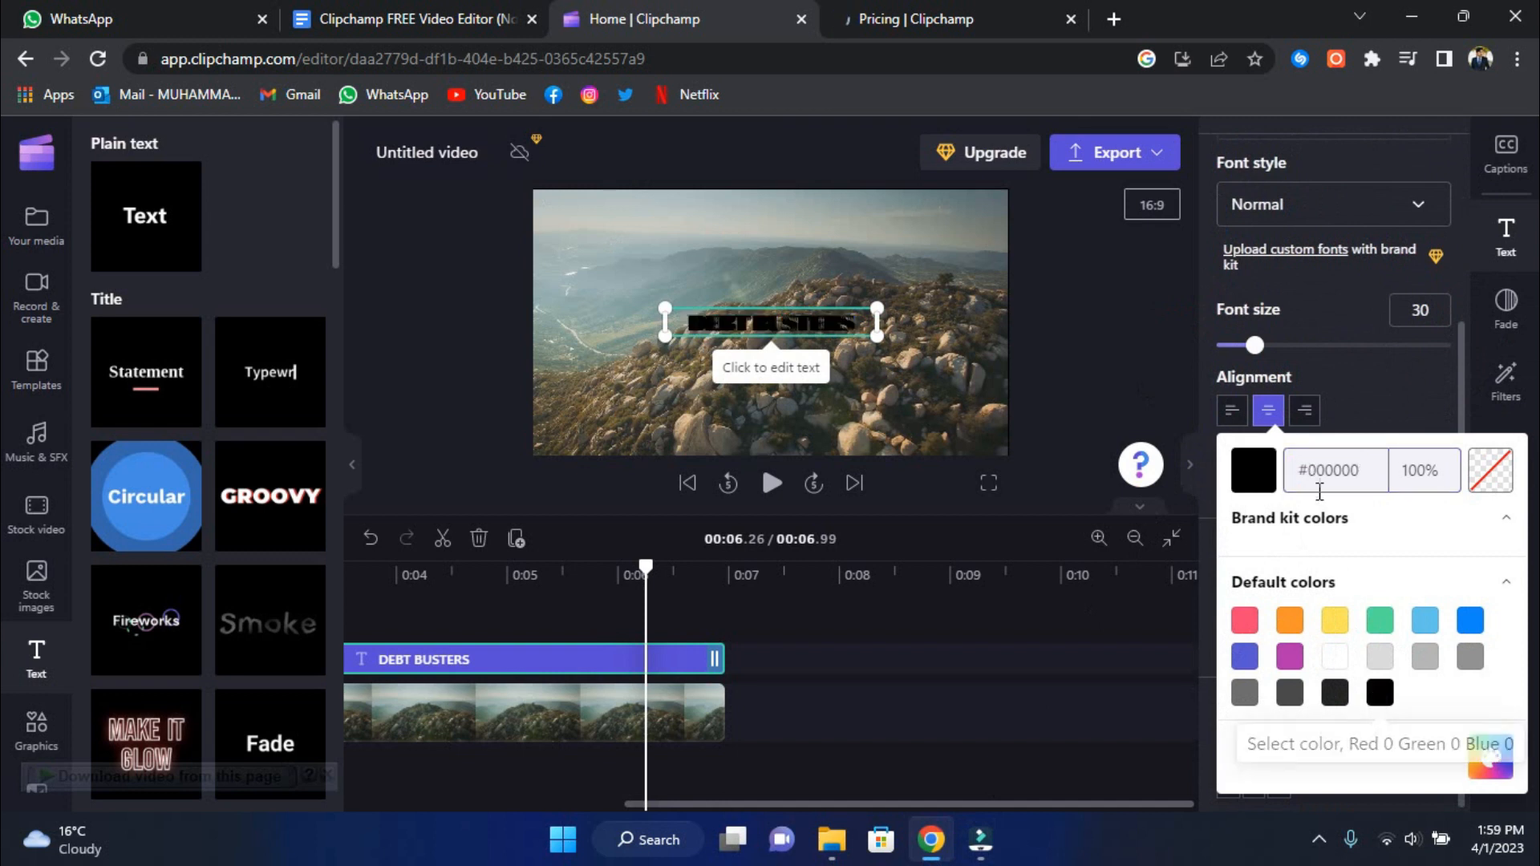
pyautogui.click(1384, 395)
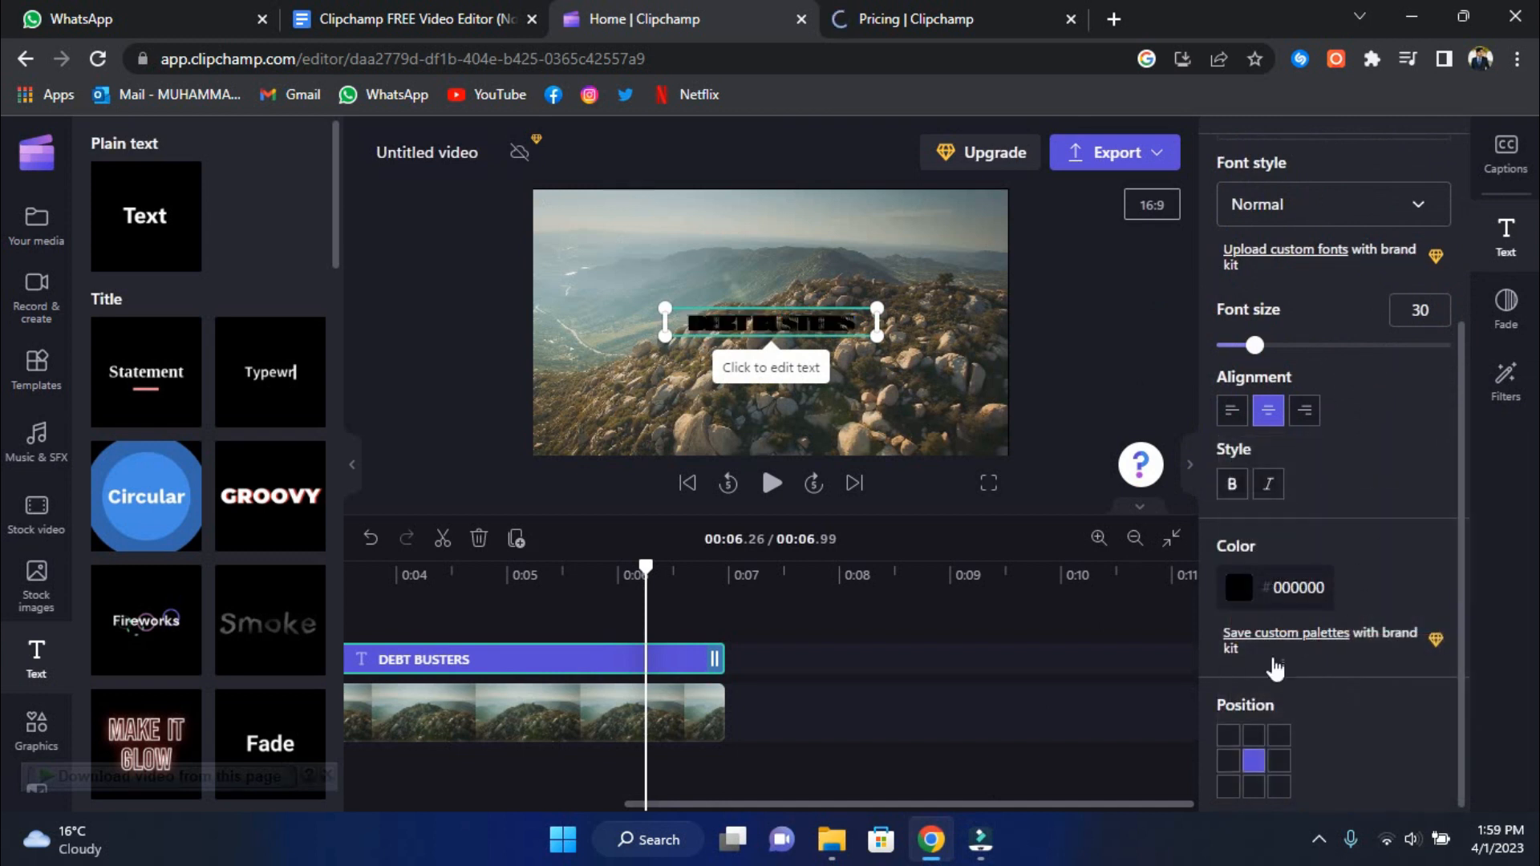
# - Try the top-left and top-center positions for the title and return it to the center of the frame
pyautogui.click(1231, 736)
pyautogui.click(1263, 737)
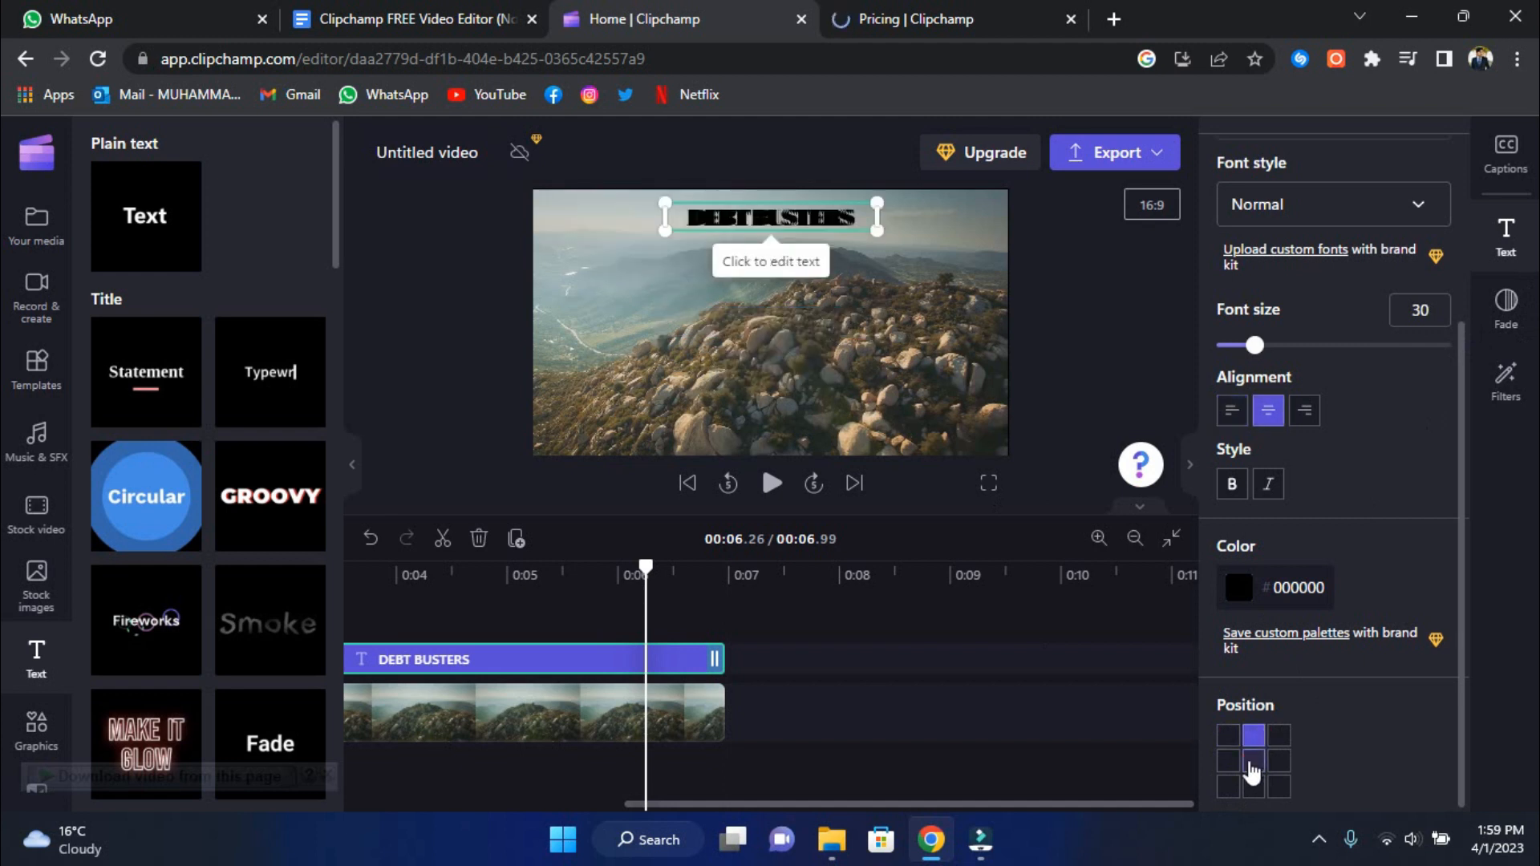
pyautogui.click(1254, 770)
# - Check the title's fade settings and apply the Filmic filter to the DEBT BUSTERS text
pyautogui.click(1506, 304)
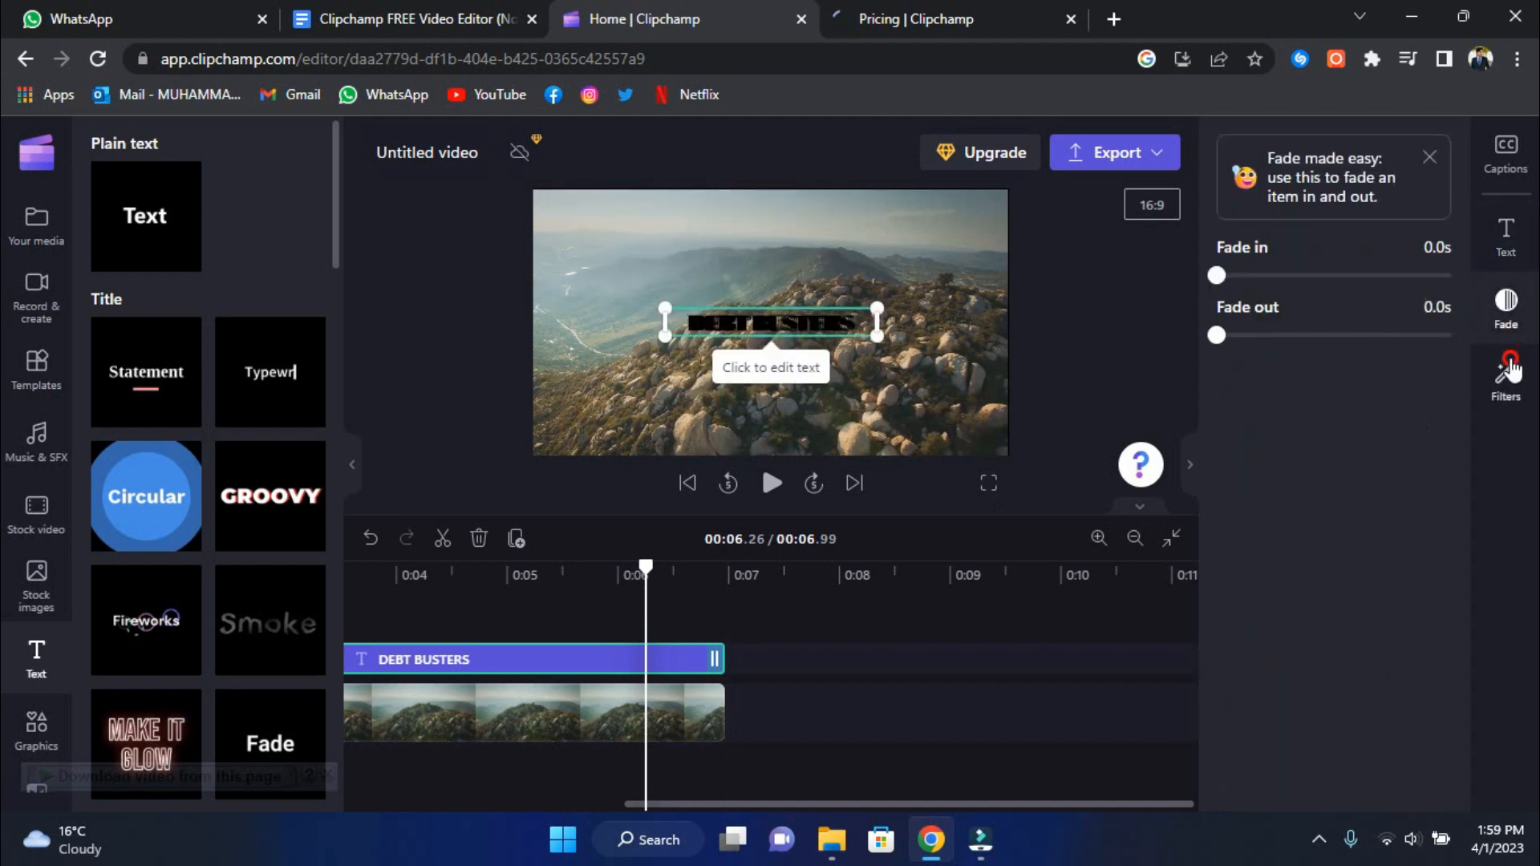
pyautogui.click(1508, 373)
pyautogui.click(1287, 523)
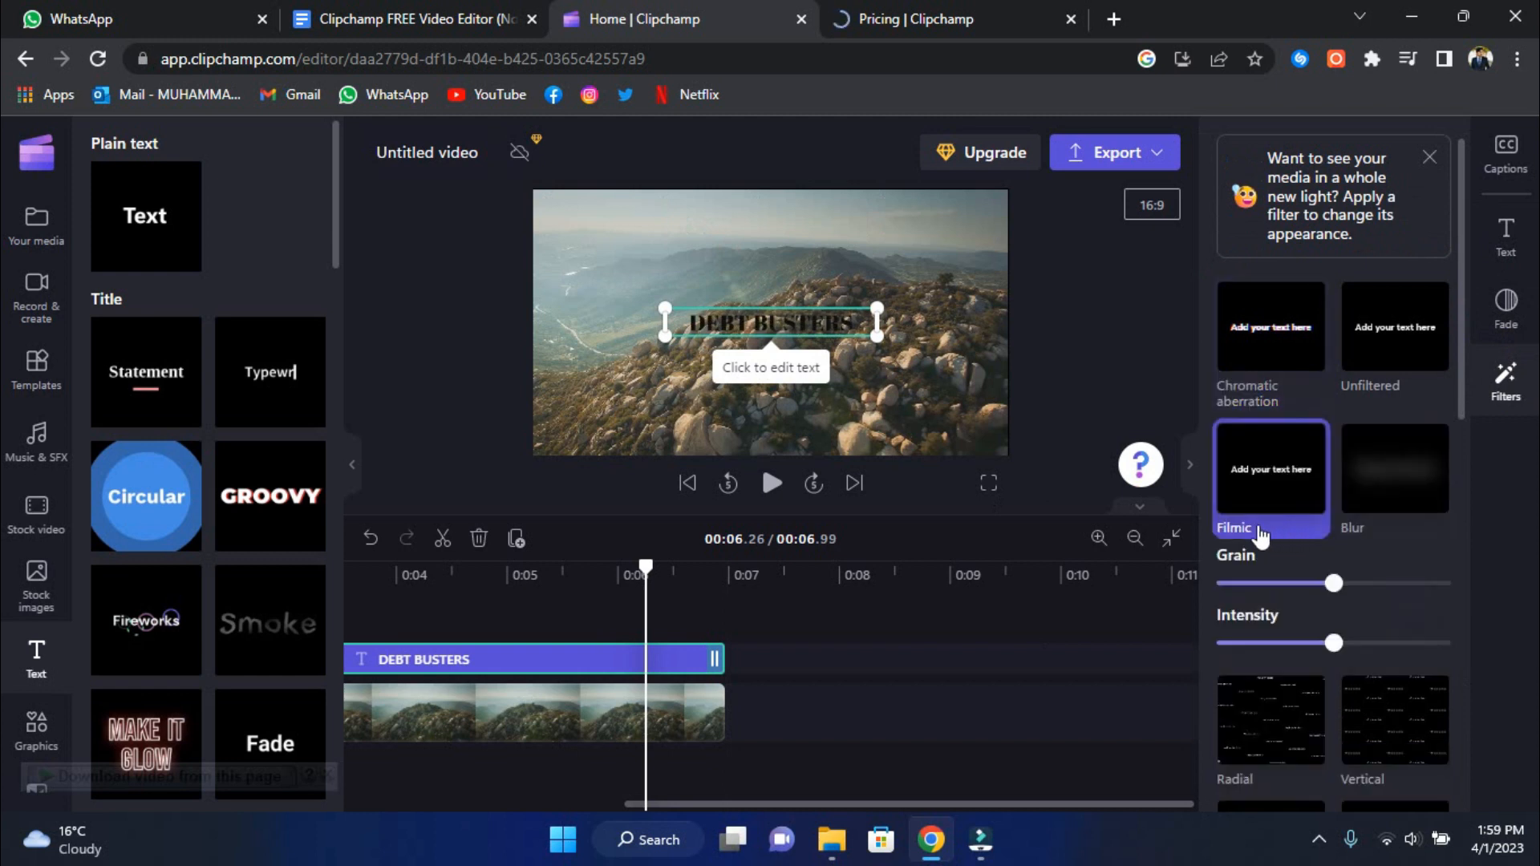
# - Recheck the title's text settings and play the end of the video to preview the styled title
pyautogui.click(1507, 235)
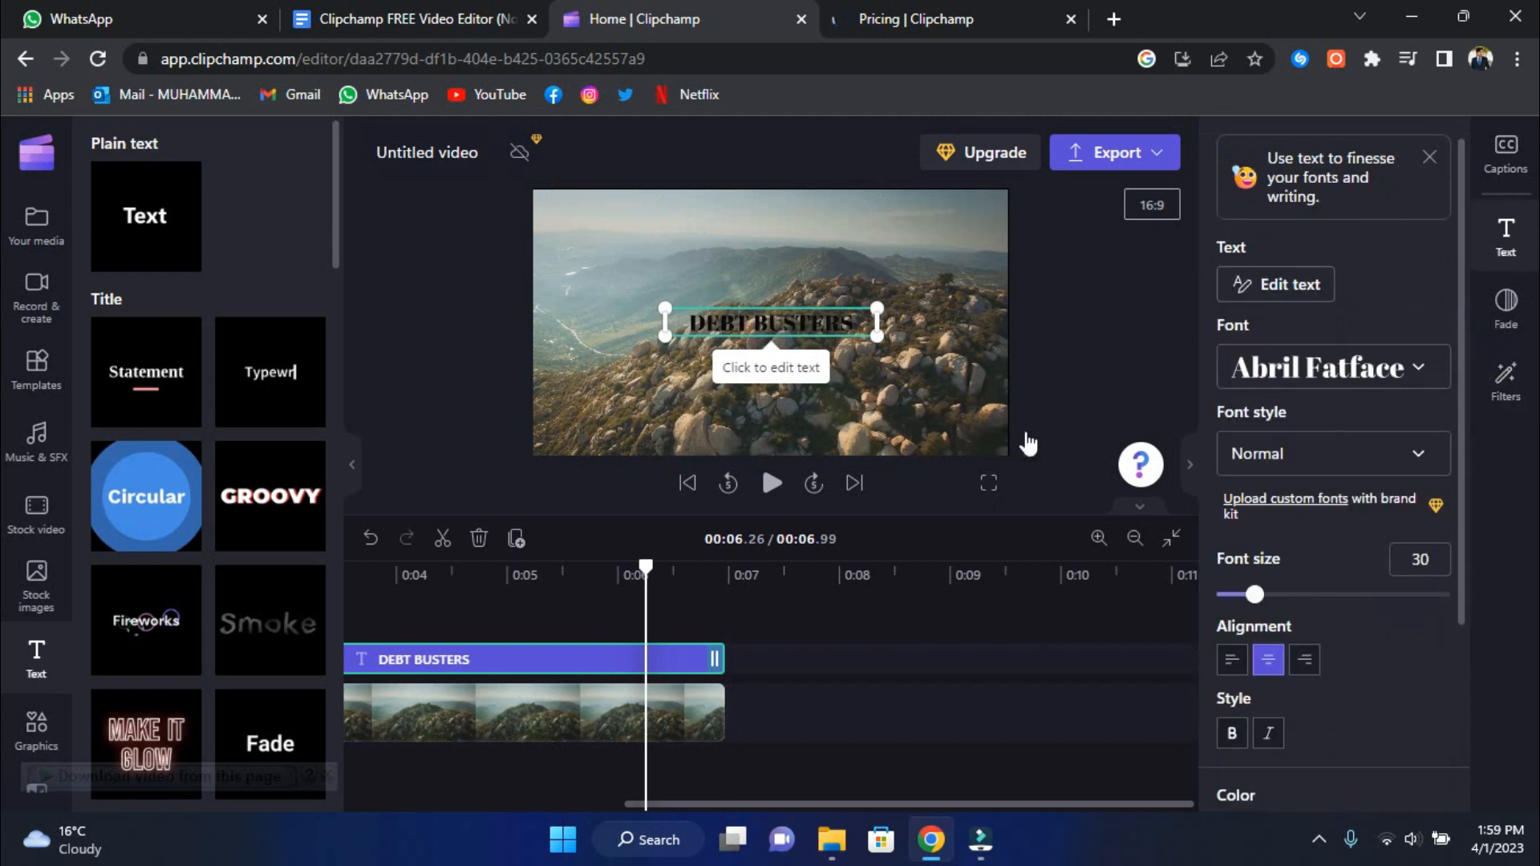
pyautogui.click(770, 485)
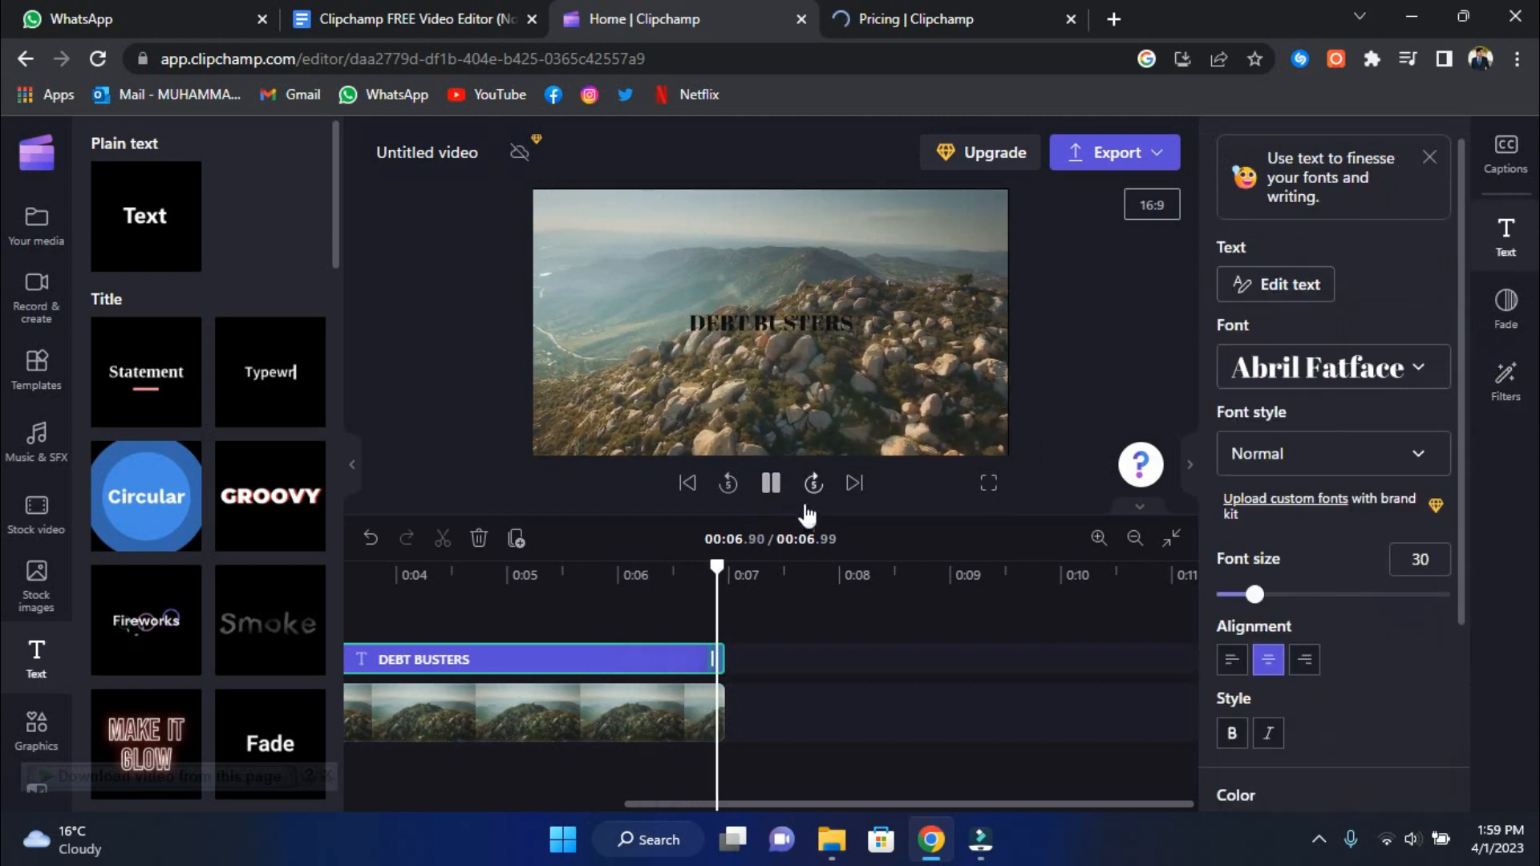
pyautogui.click(734, 572)
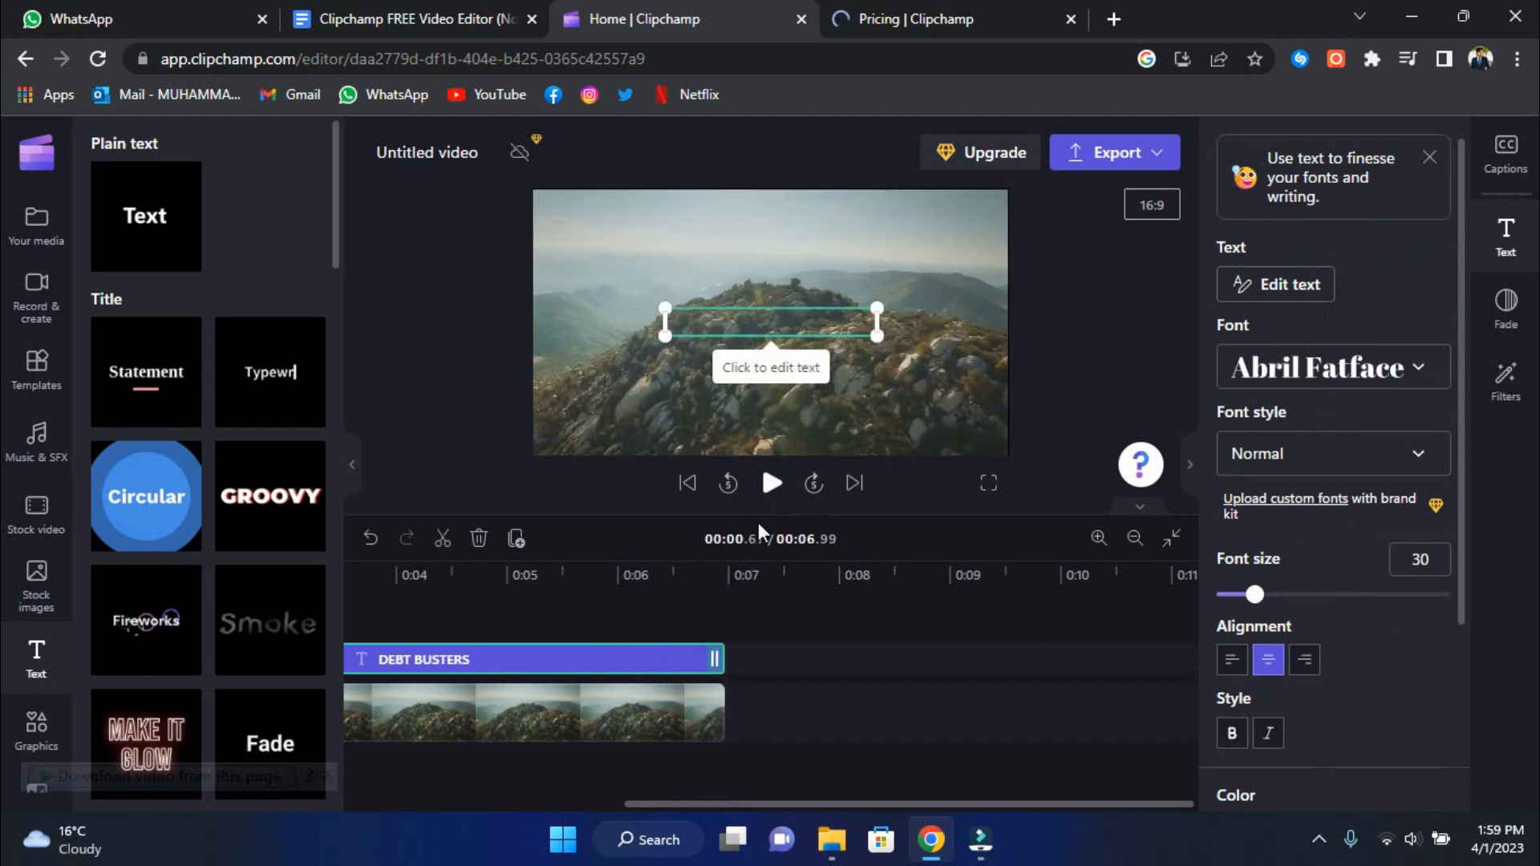
# - Set a 0.5 s fade in and a 0.7 s fade out on the rocky desert hills clip
pyautogui.click(671, 602)
pyautogui.click(649, 598)
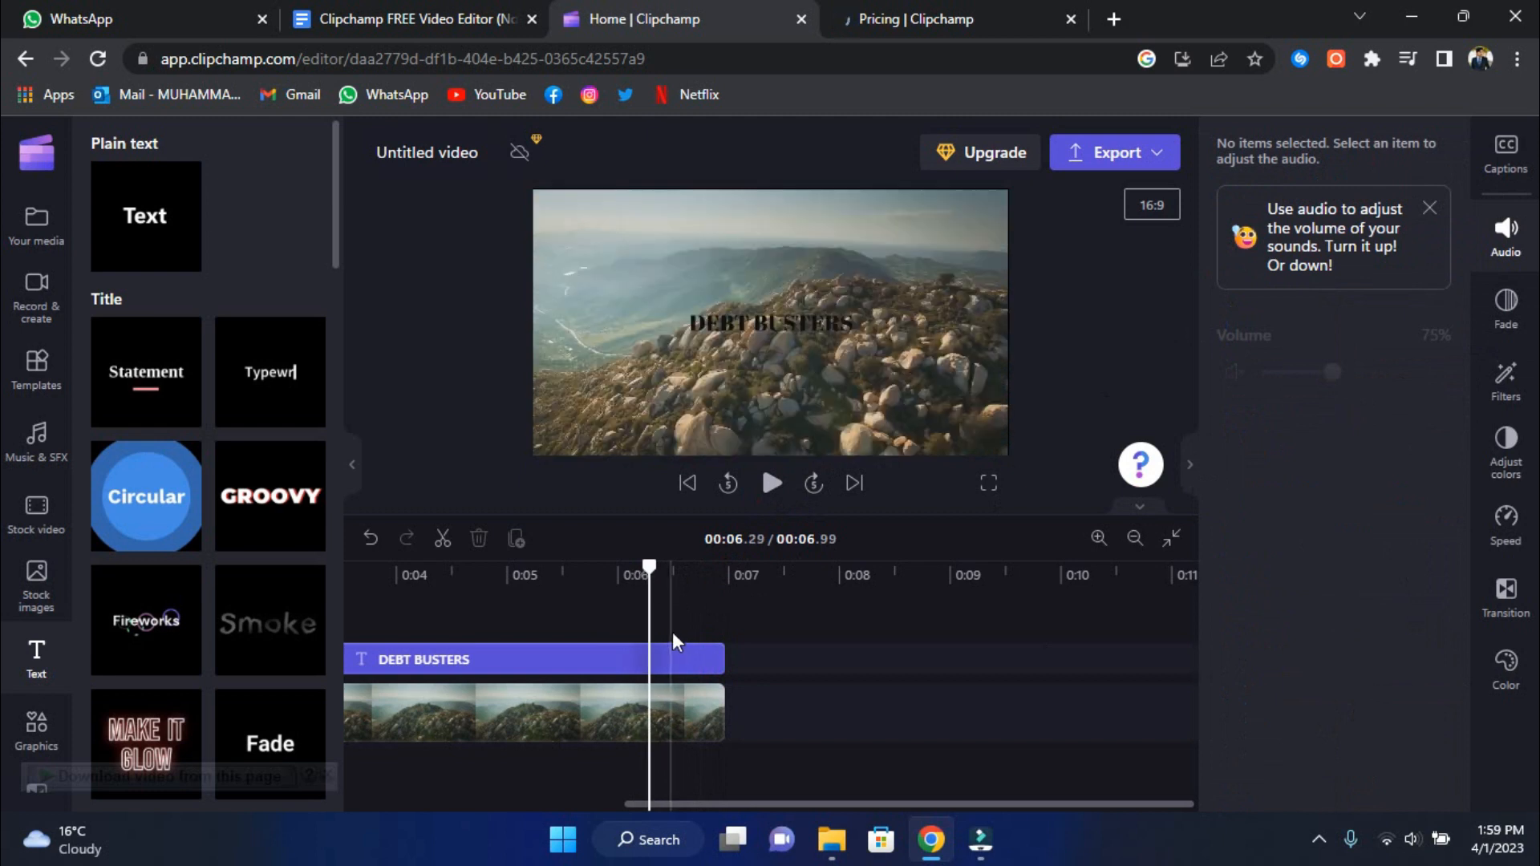
pyautogui.click(705, 712)
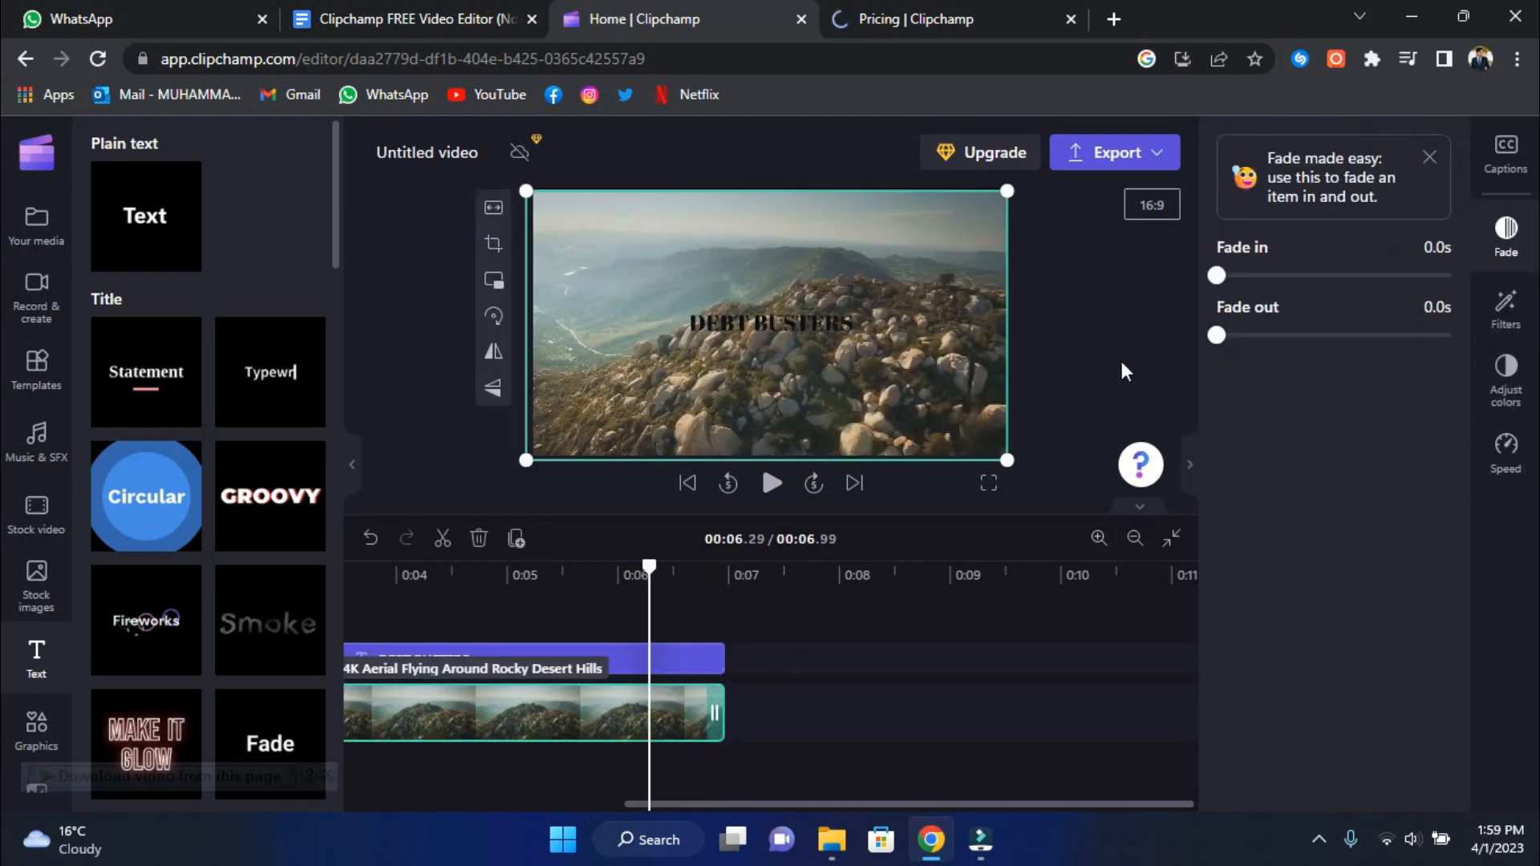
pyautogui.moveTo(1219, 274); pyautogui.dragTo(1269, 277)
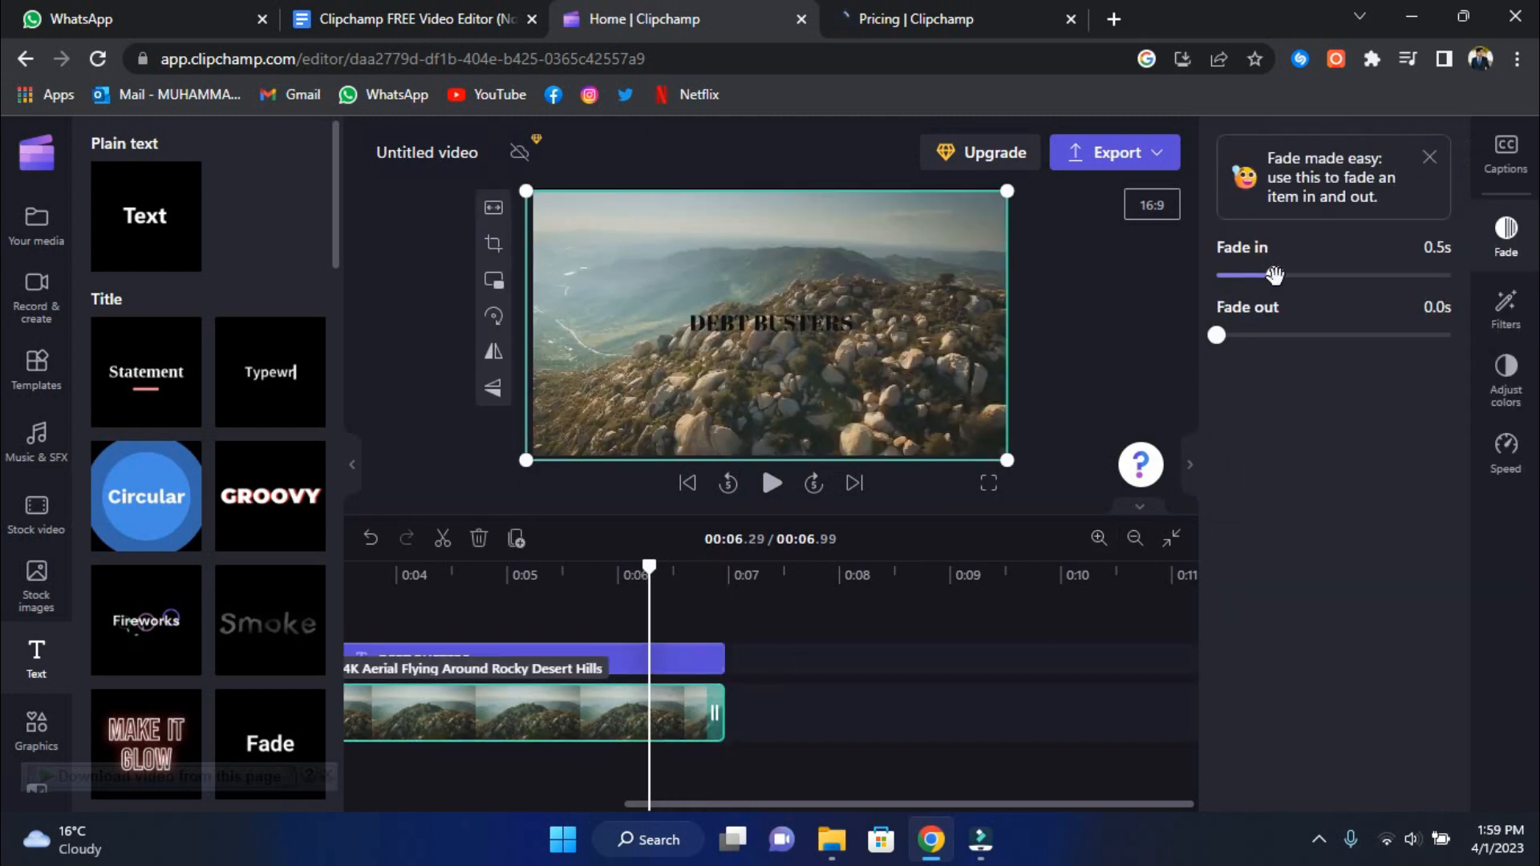
pyautogui.moveTo(1218, 335); pyautogui.dragTo(1299, 337)
# - Export the untitled video and open the downloaded MP4 file
pyautogui.click(1156, 154)
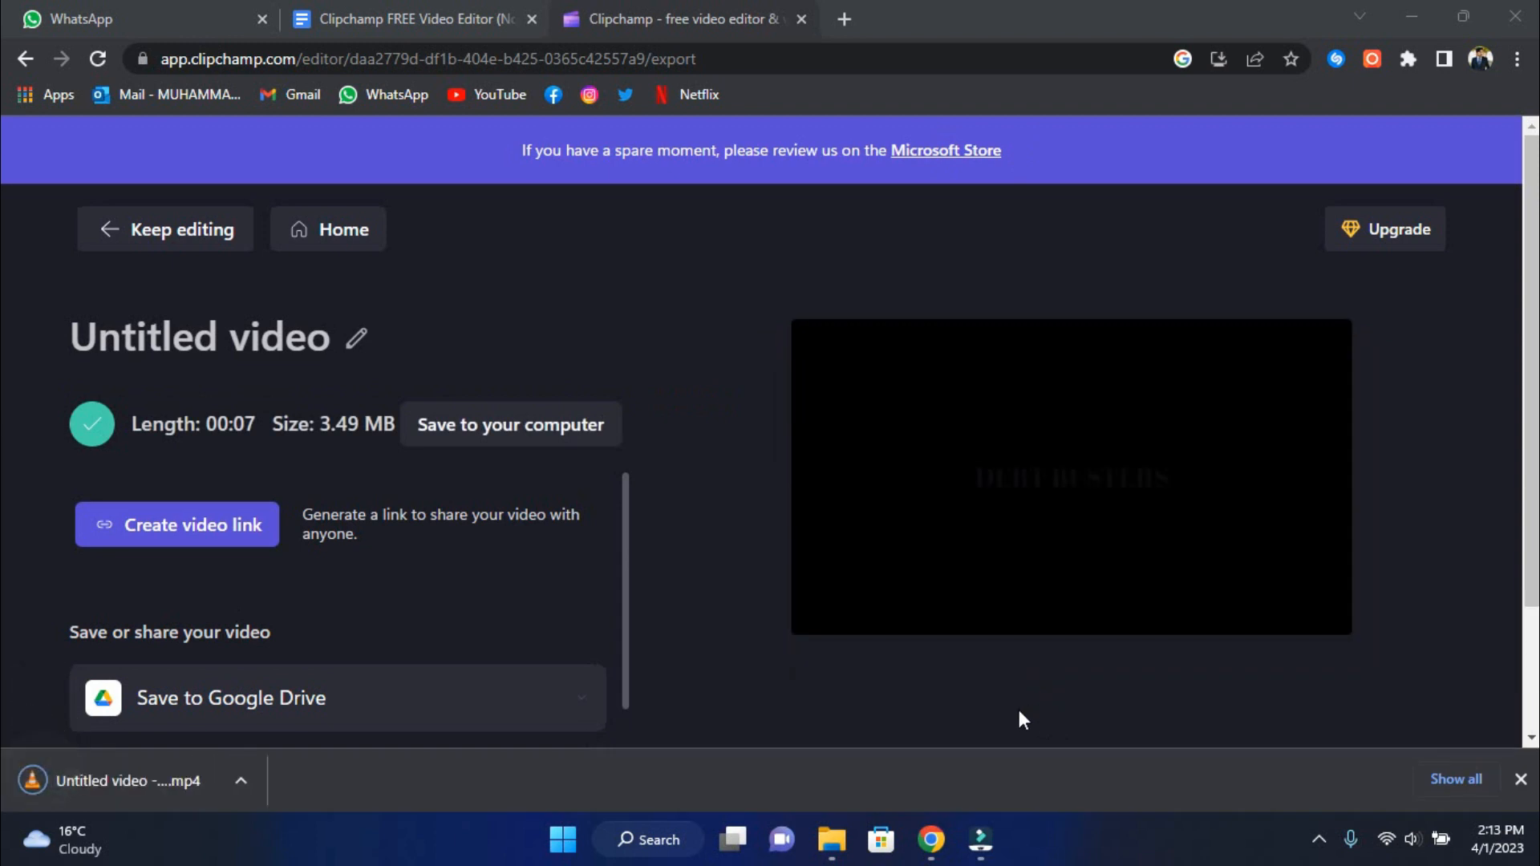
pyautogui.click(170, 770)
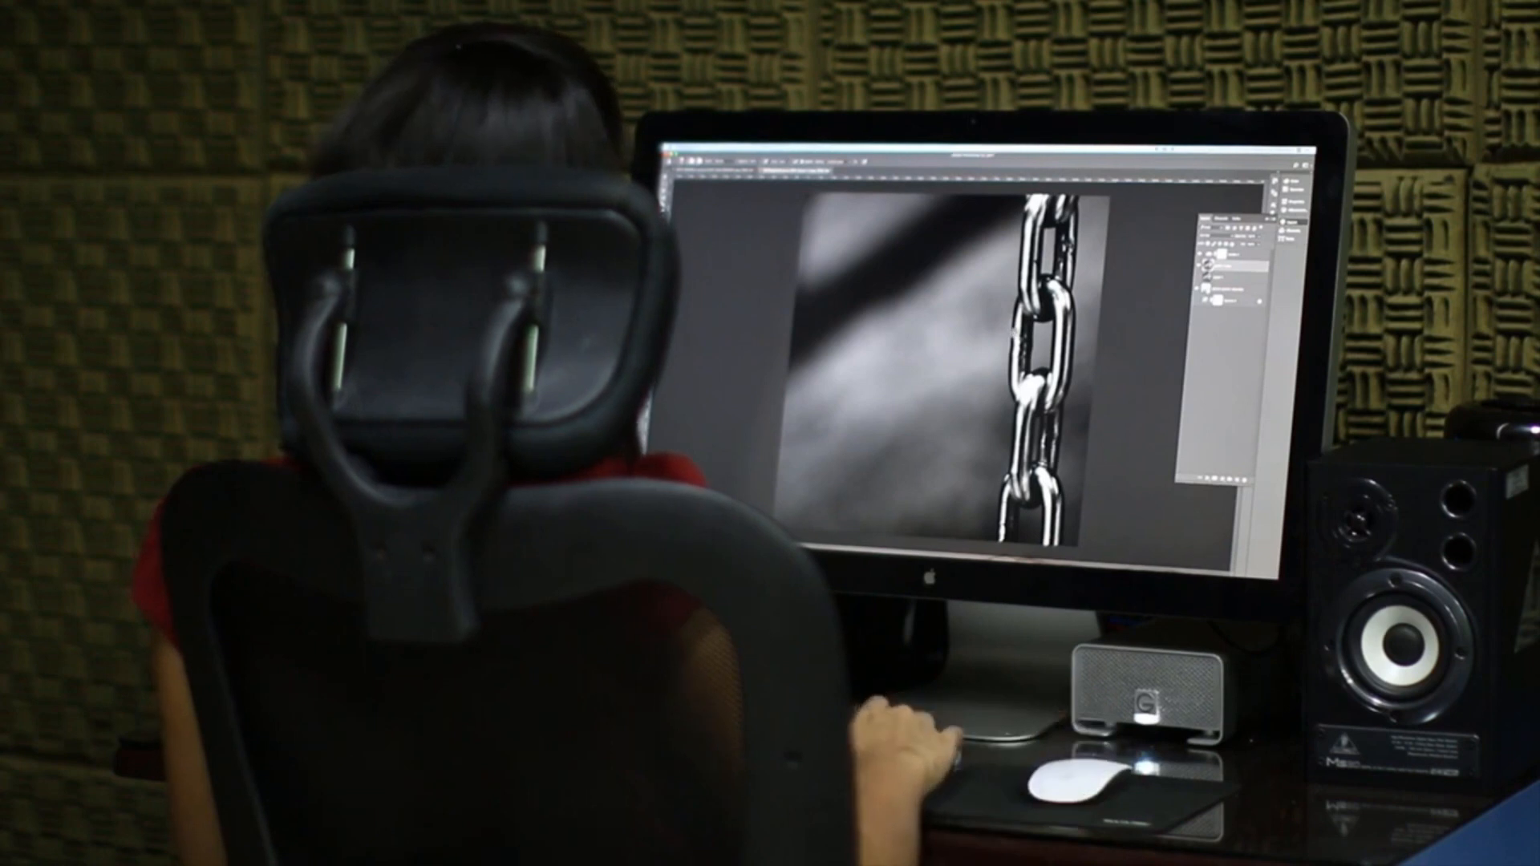
pyautogui.press('super+1')
pyautogui.moveTo(1069, 354); pyautogui.dragTo(815, 364)
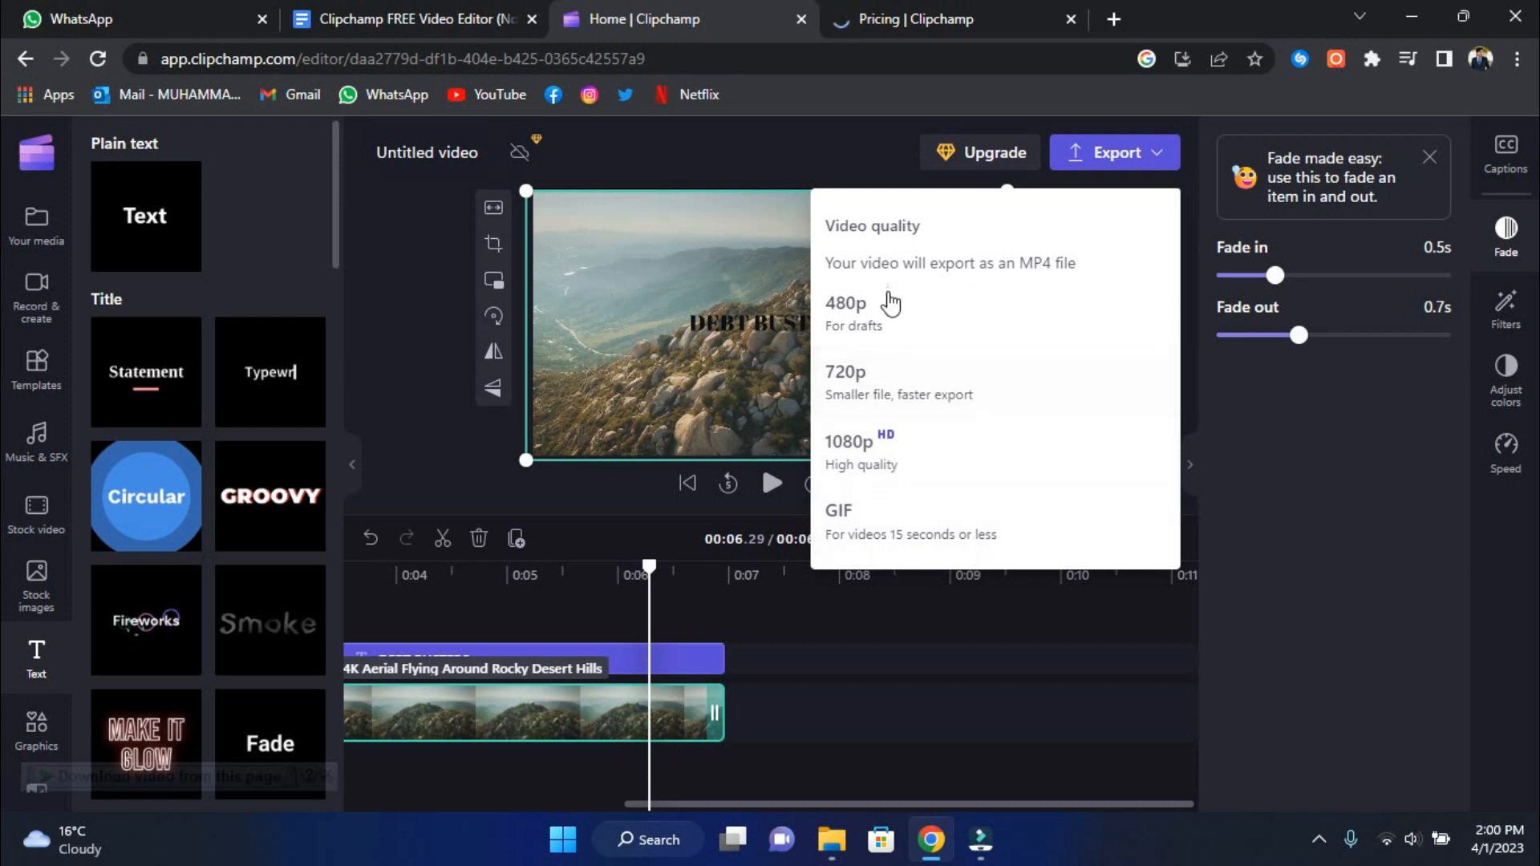
# - Review the export quality options for the video and switch to the Clipchamp pricing page
pyautogui.click(1159, 154)
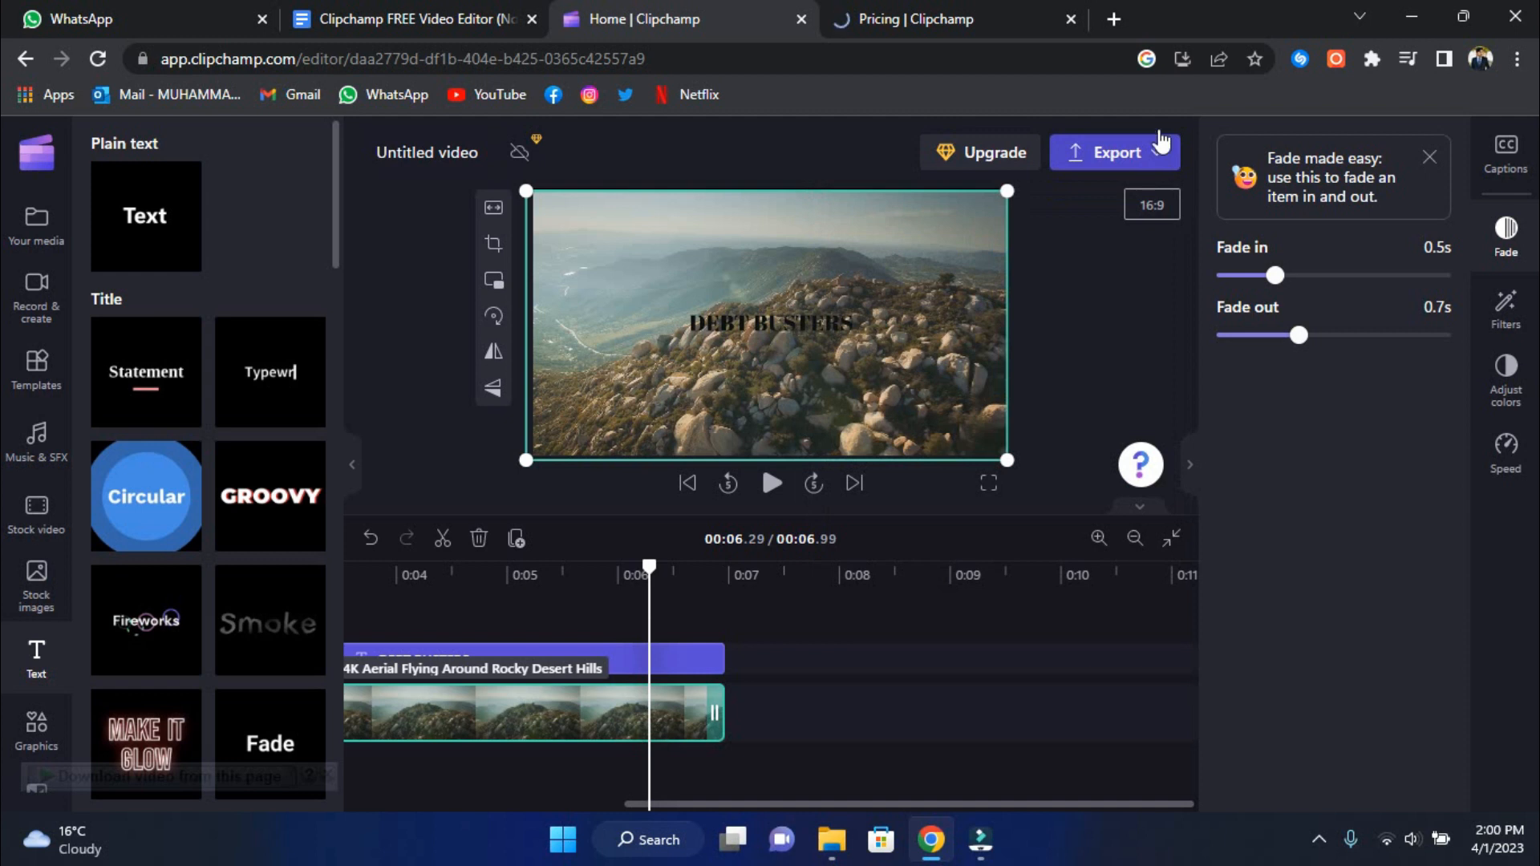
pyautogui.click(1048, 416)
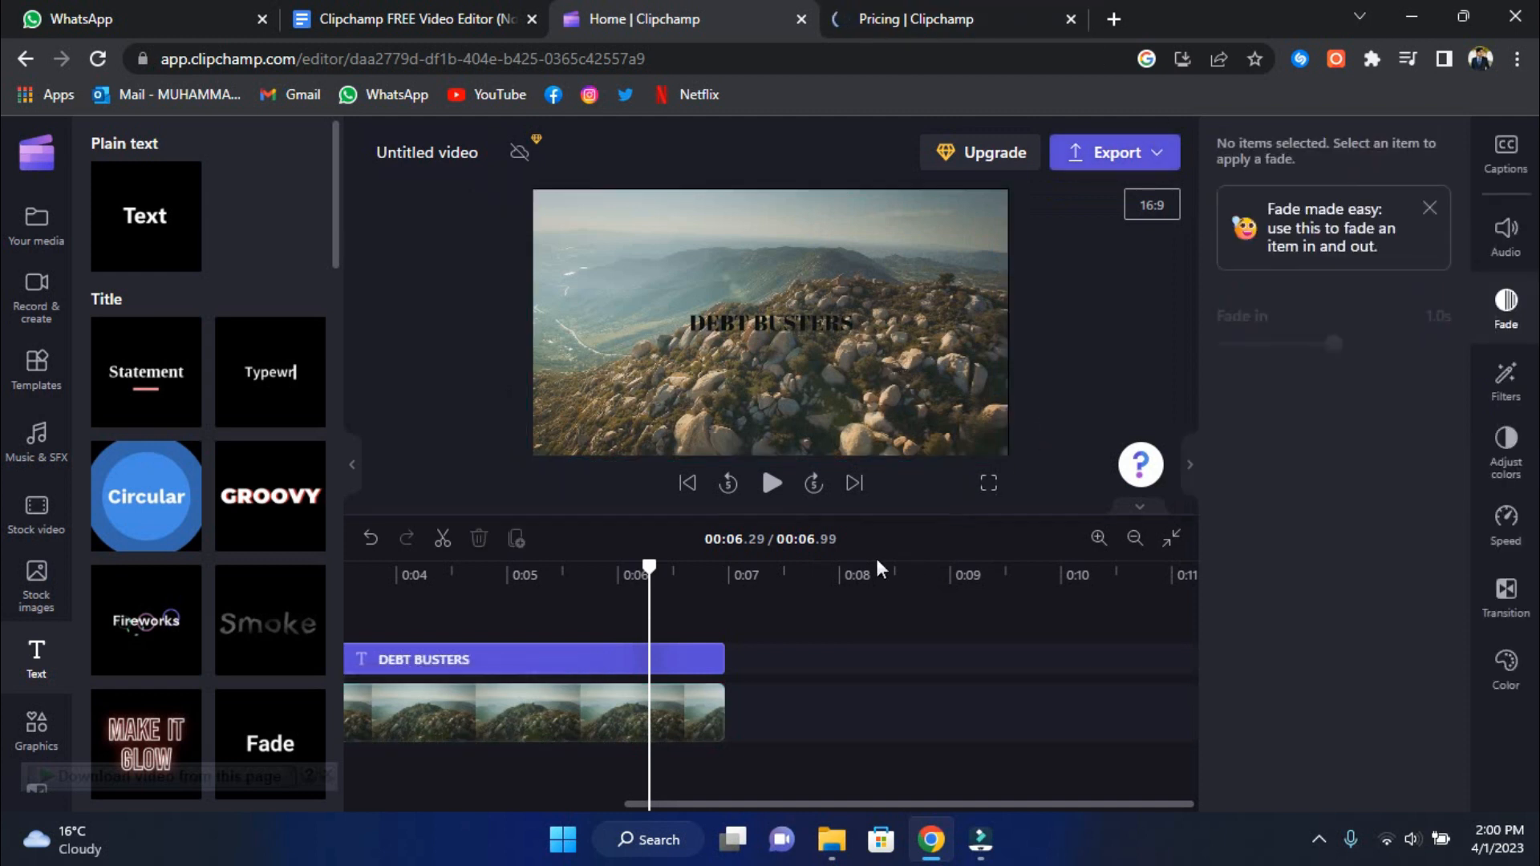
pyautogui.click(1157, 153)
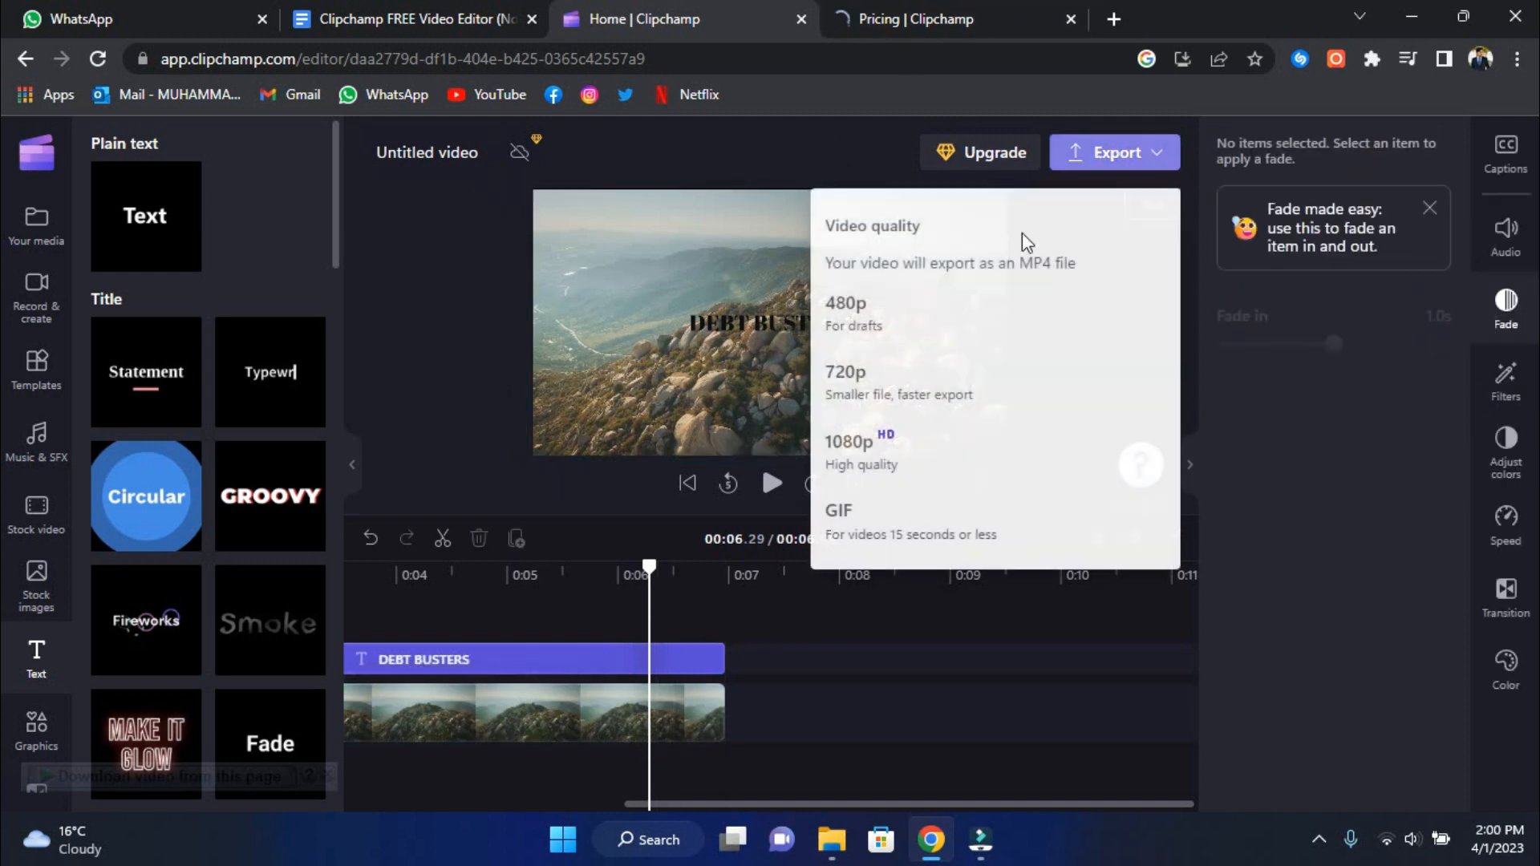
pyautogui.click(896, 303)
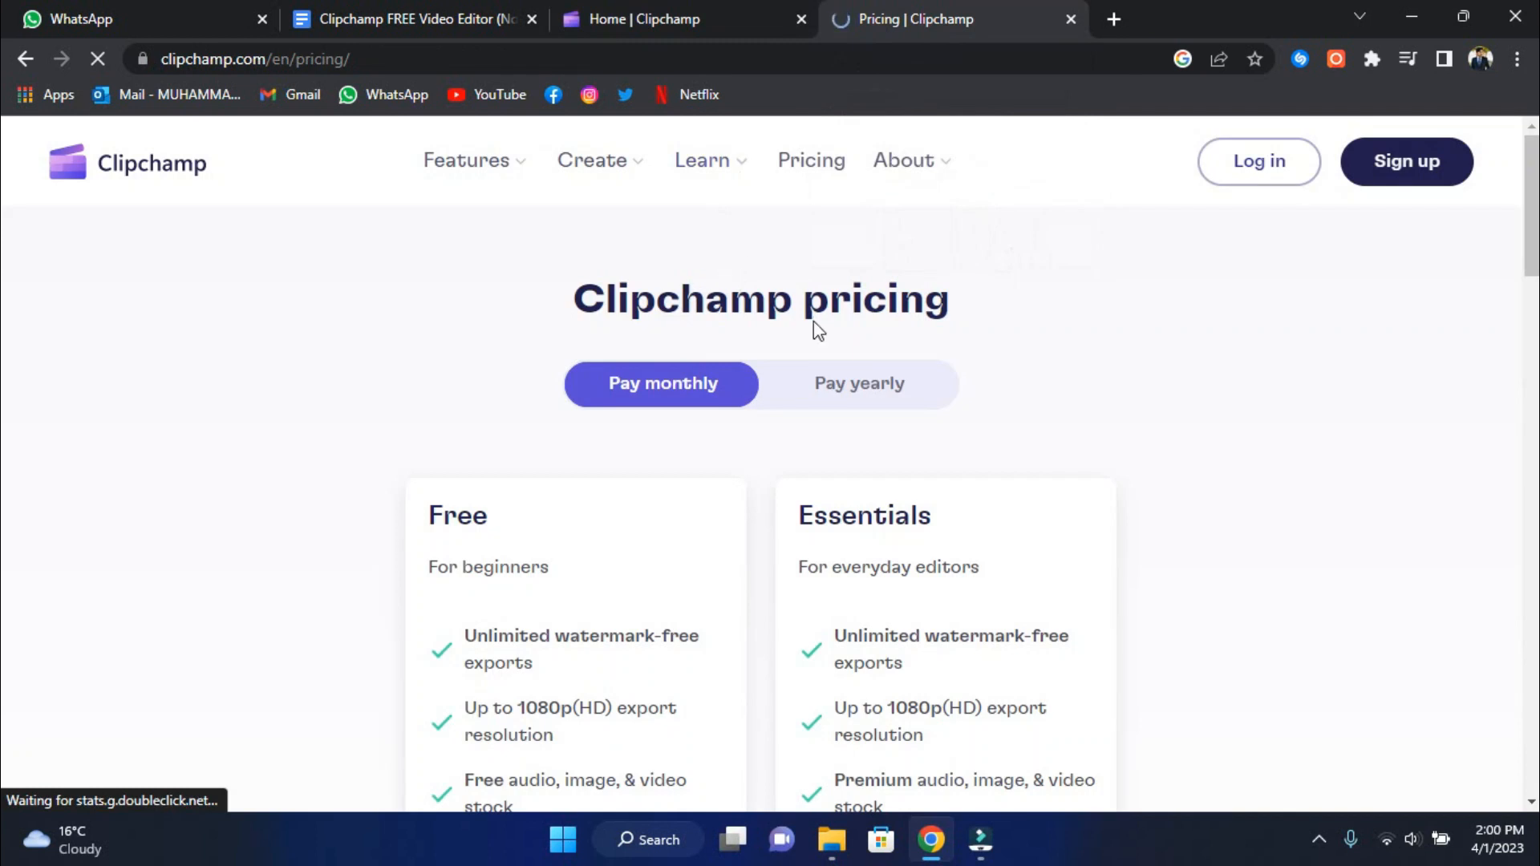
# - Examine the Free plan's watermark-free exports, resolution limit, stock media, filters and effects
pyautogui.scroll(-1, 522, 454)
pyautogui.scroll(-1, 523, 469)
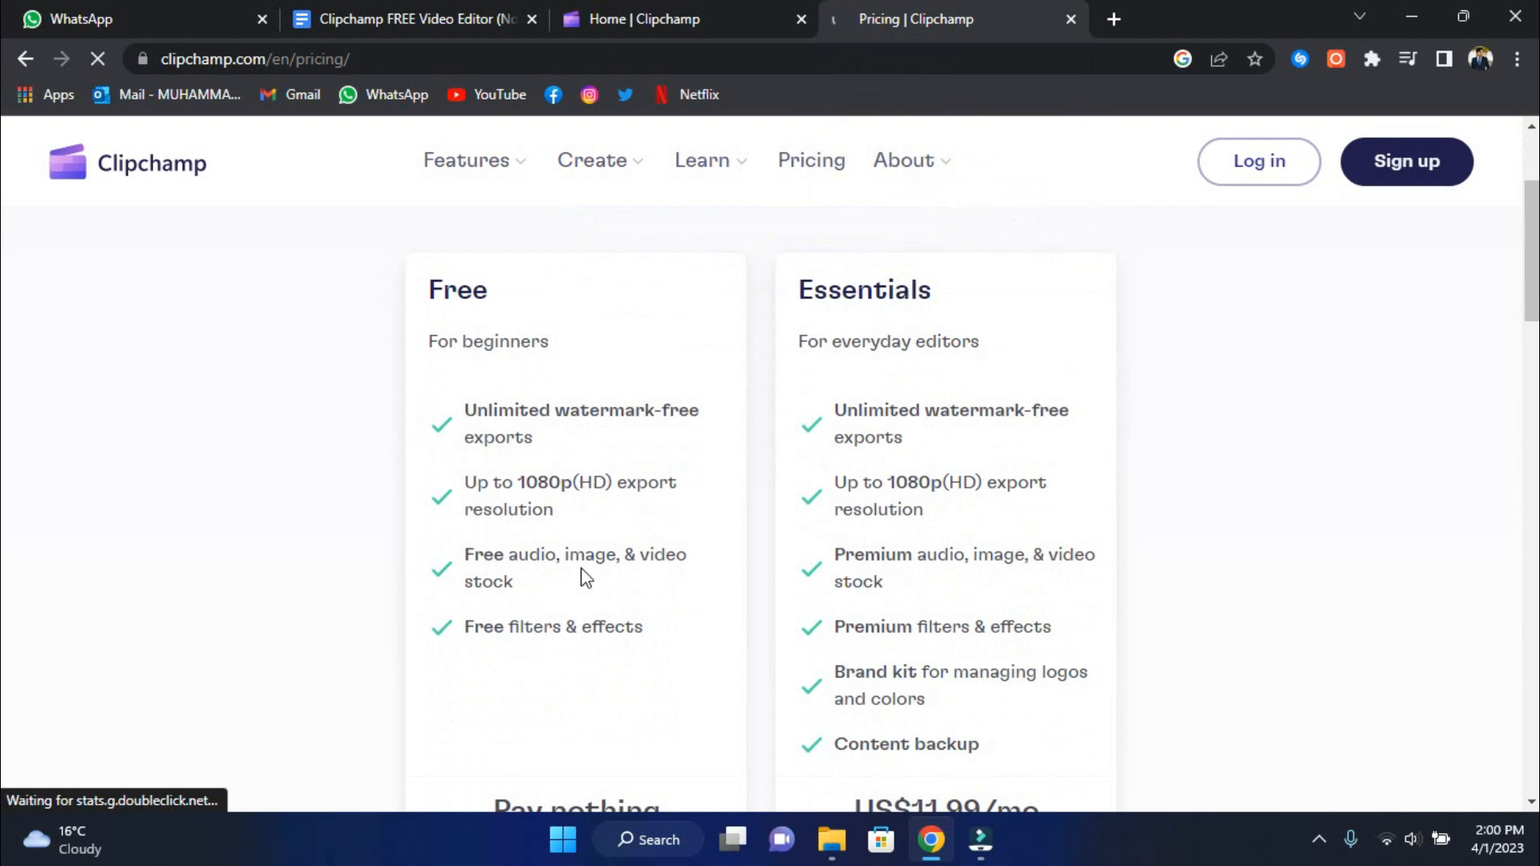
pyautogui.moveTo(525, 434); pyautogui.dragTo(657, 404)
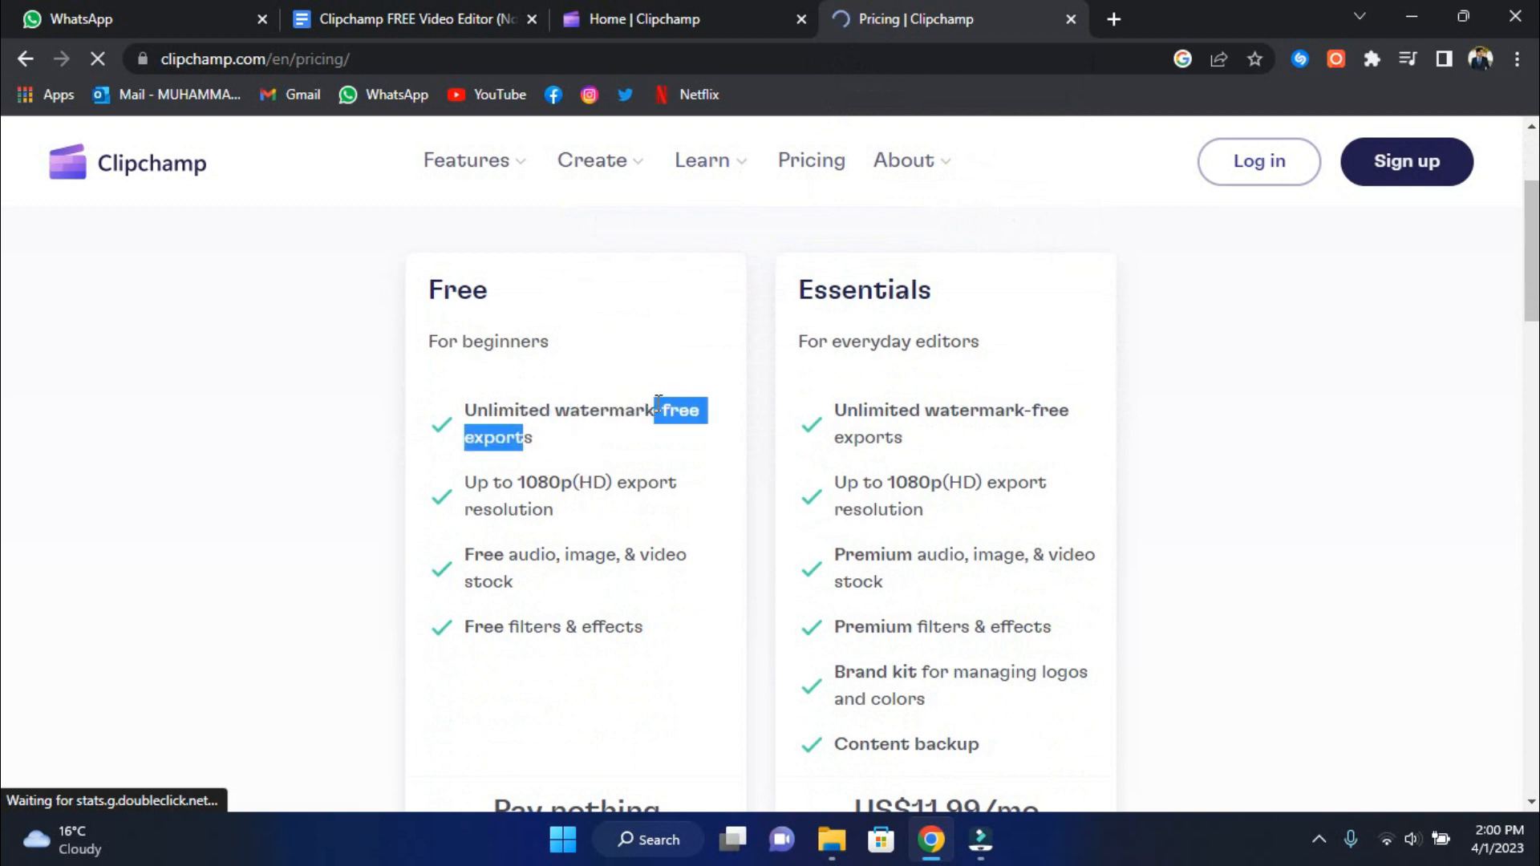
pyautogui.moveTo(493, 484); pyautogui.dragTo(552, 486)
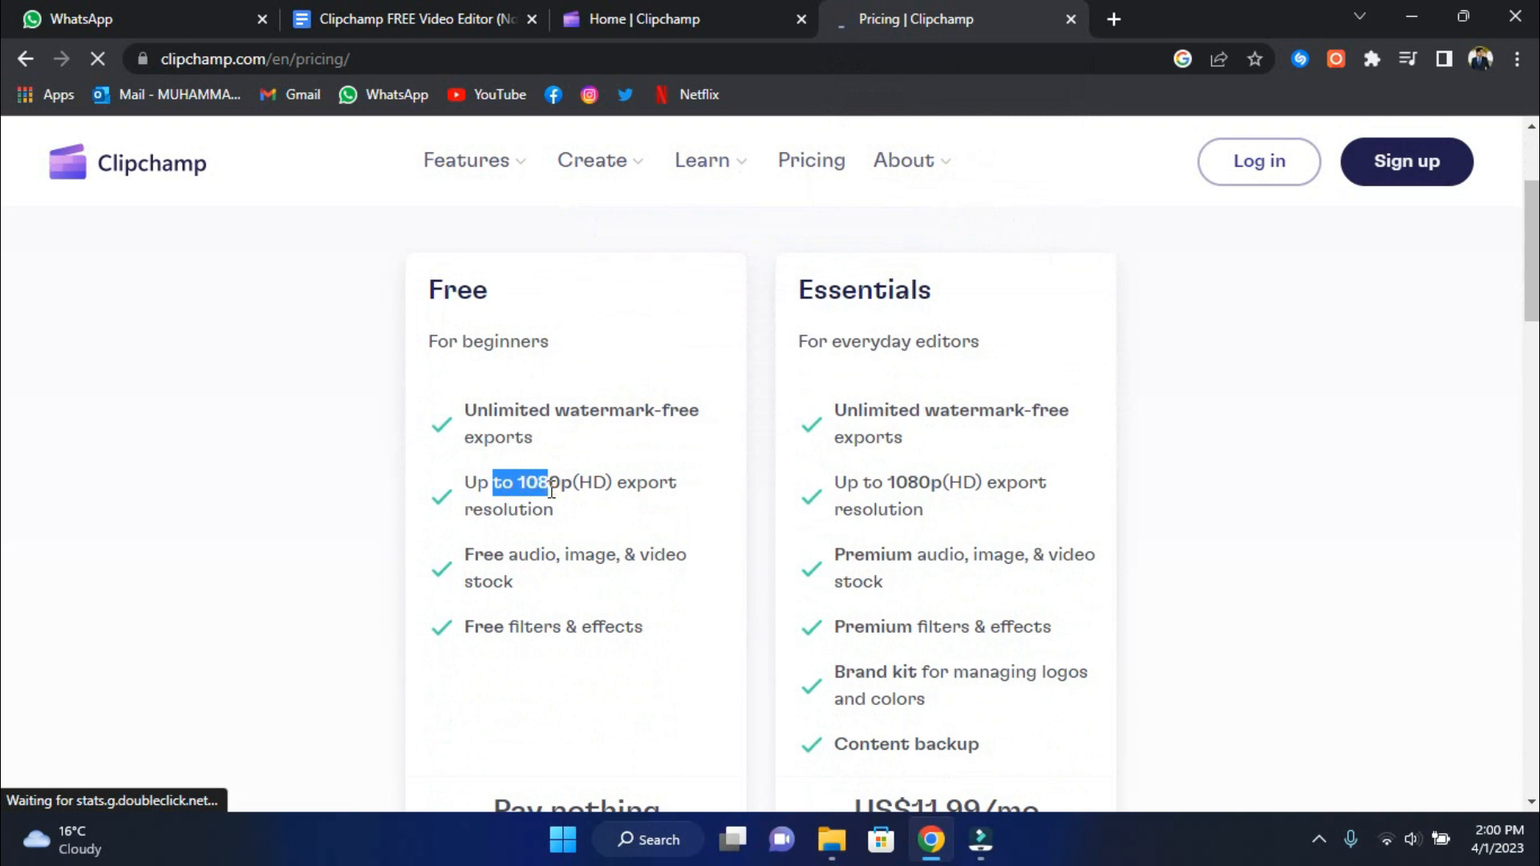
pyautogui.click(626, 482)
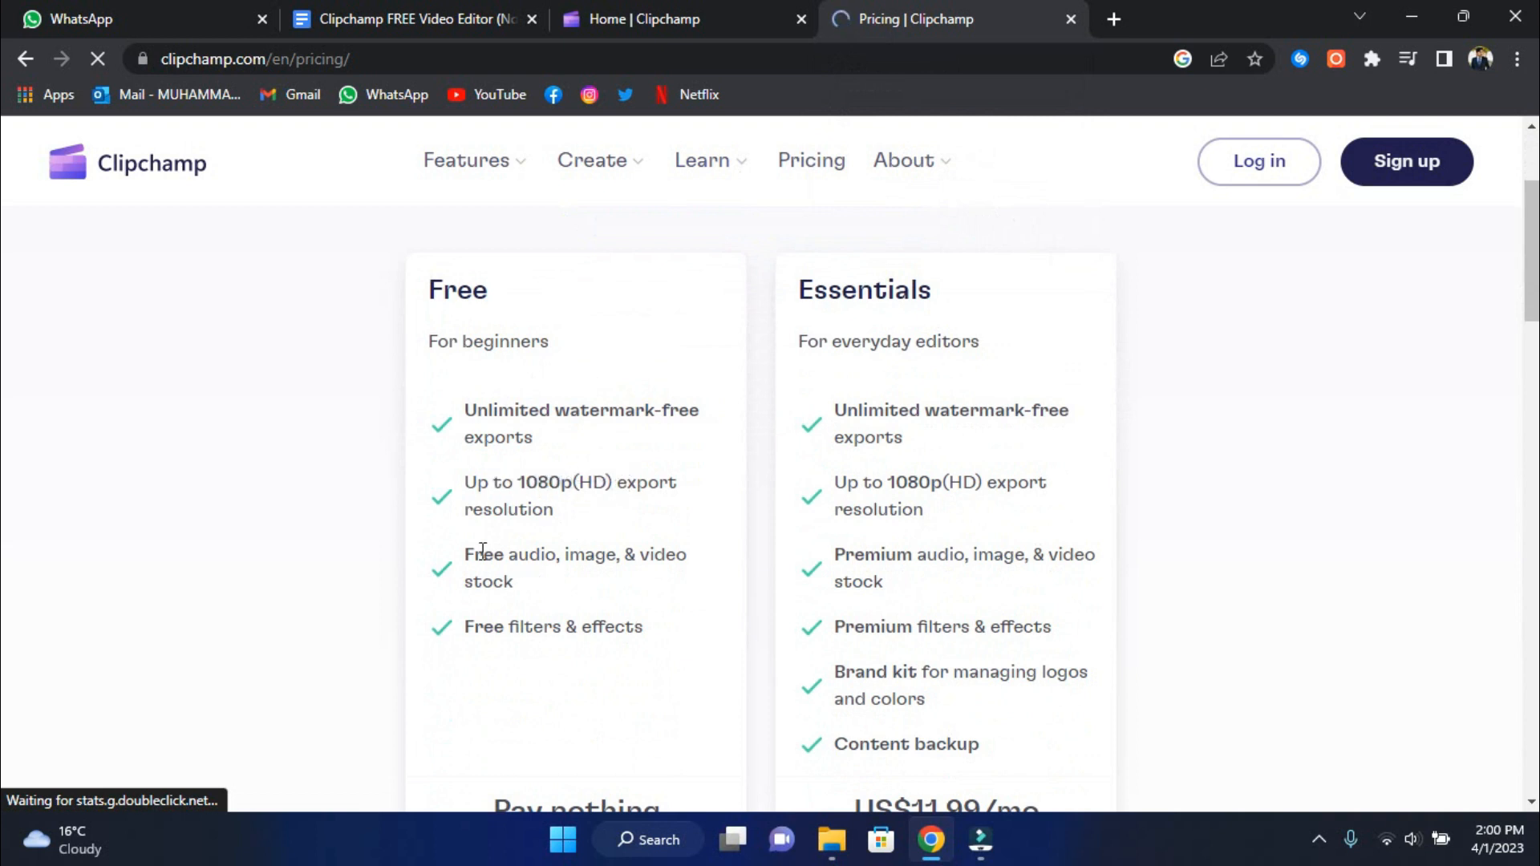
pyautogui.moveTo(482, 551); pyautogui.dragTo(671, 543)
pyautogui.moveTo(505, 624); pyautogui.dragTo(648, 633)
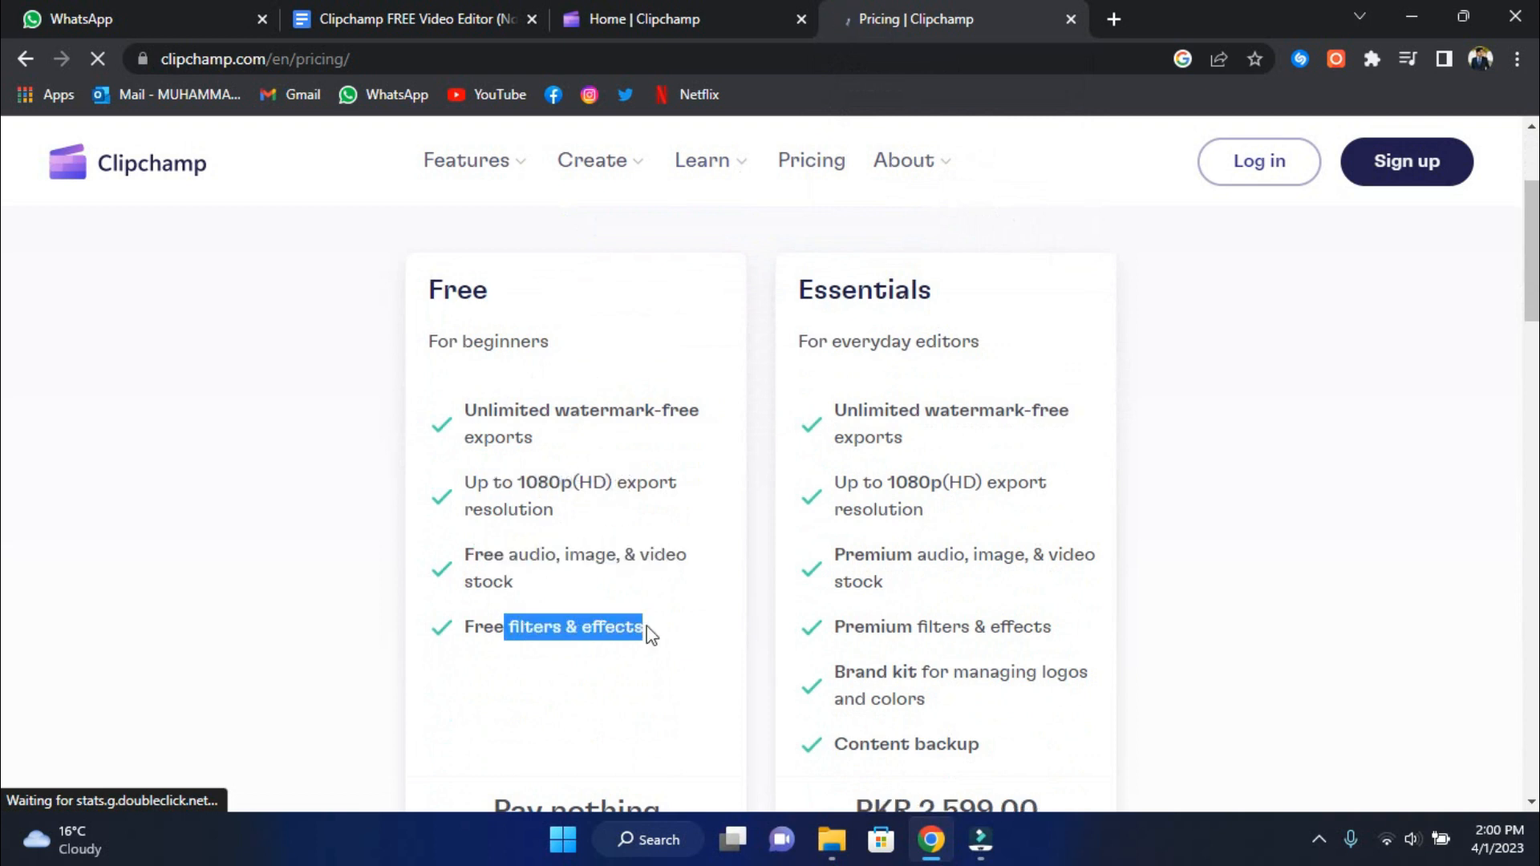
pyautogui.moveTo(494, 555); pyautogui.dragTo(643, 555)
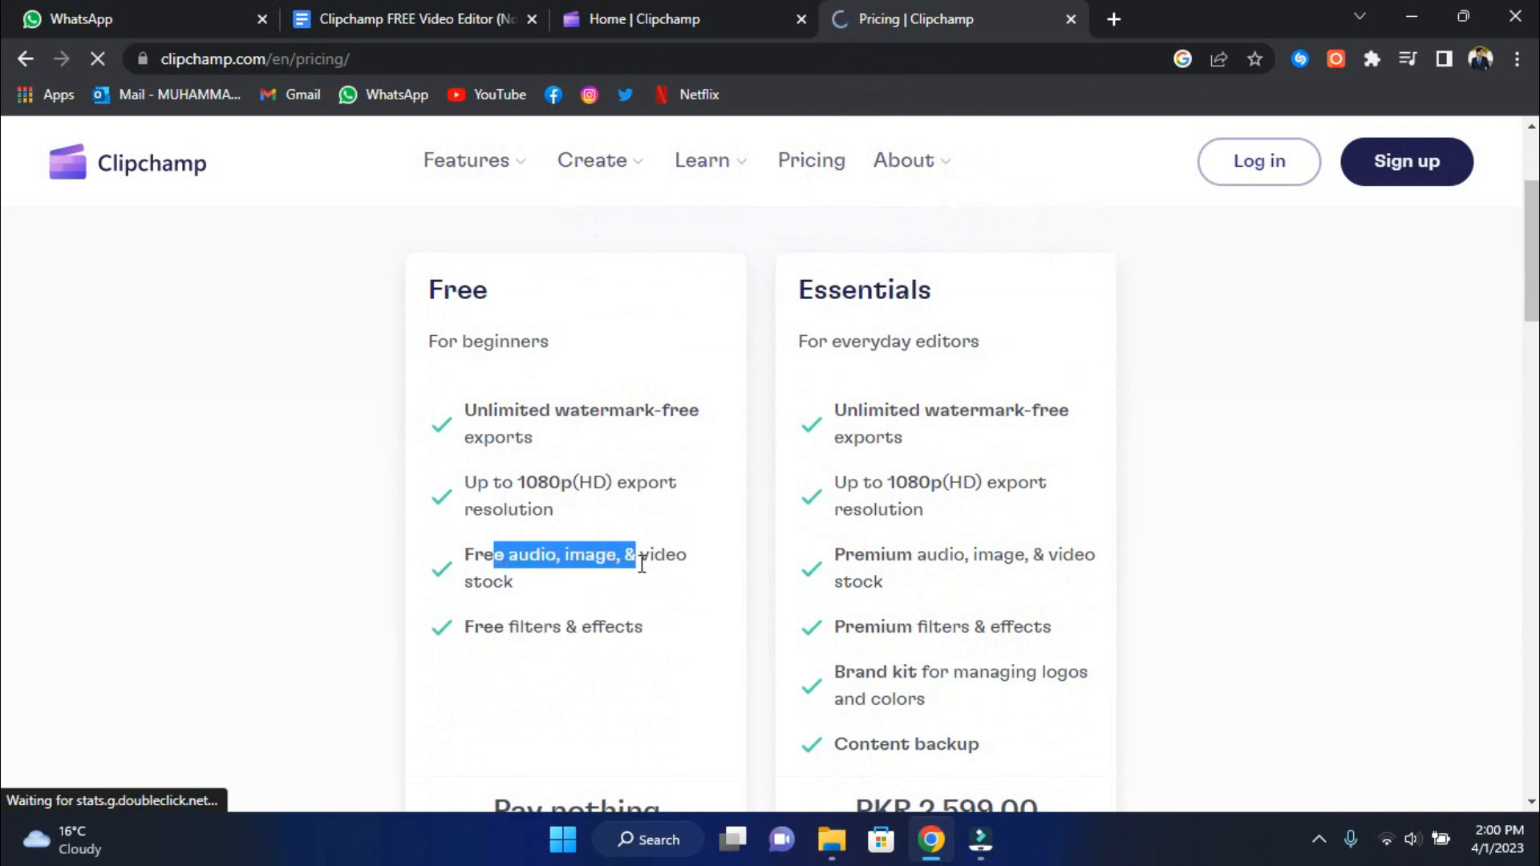
pyautogui.click(638, 564)
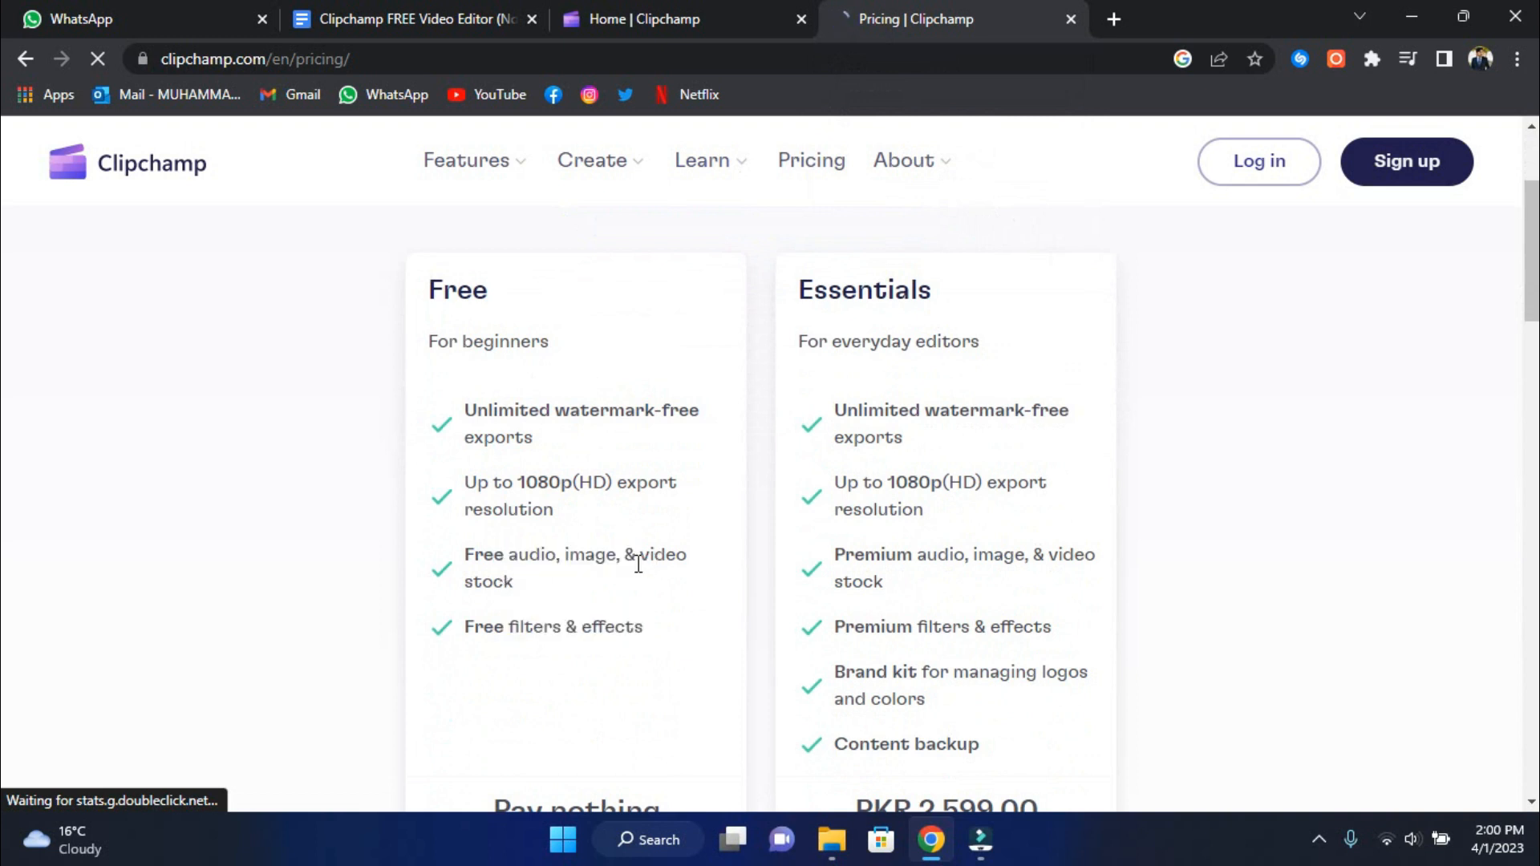
# - Check the yearly and monthly billing options and compare the Essentials plan's features and monthly price with the Free plan
pyautogui.scroll(3, 657, 534)
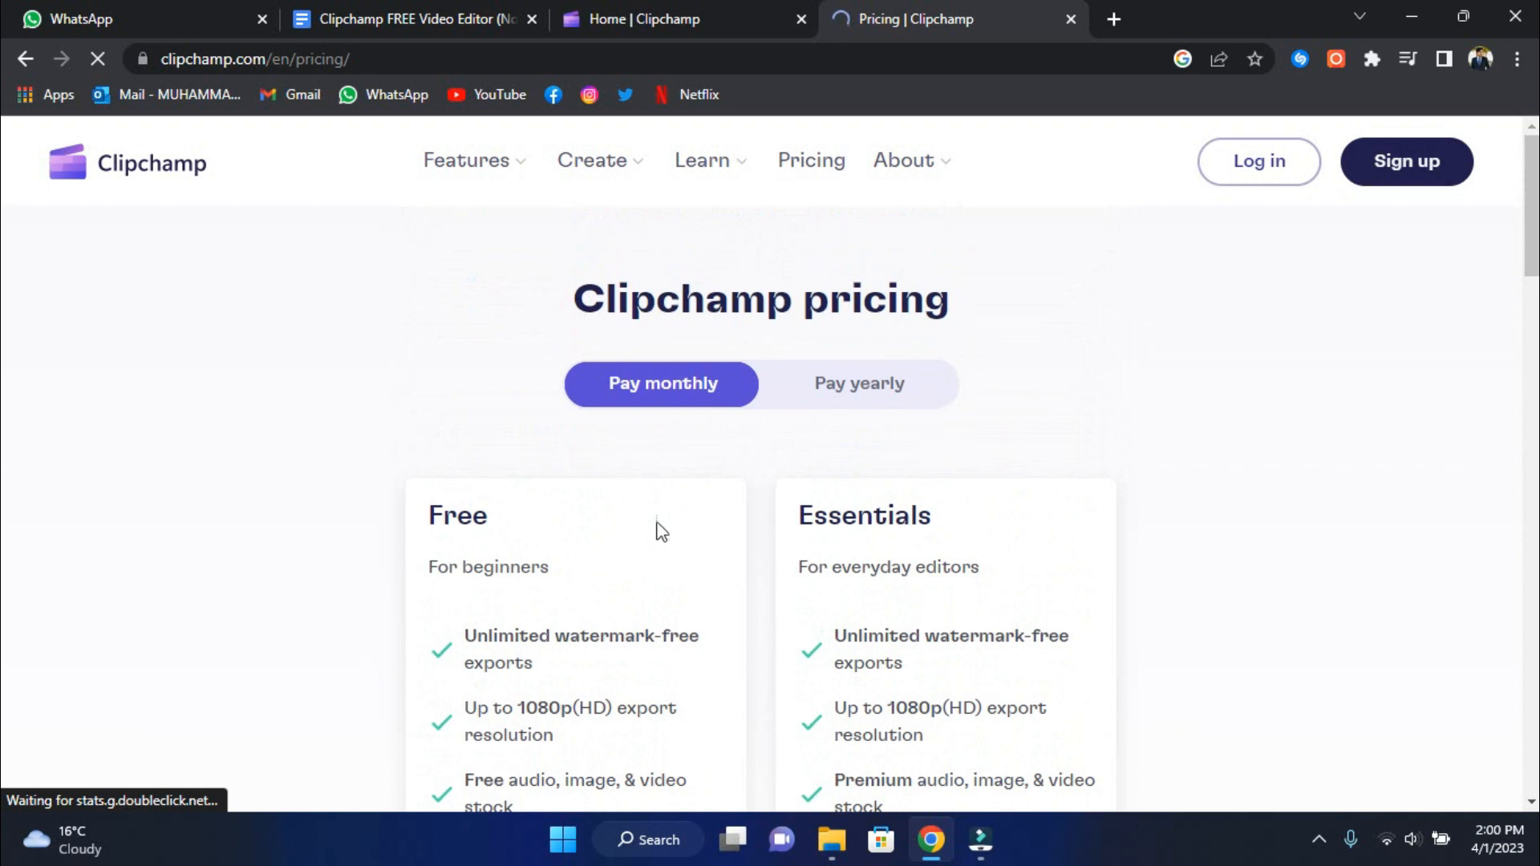
pyautogui.click(829, 393)
pyautogui.click(723, 403)
pyautogui.scroll(-2, 735, 425)
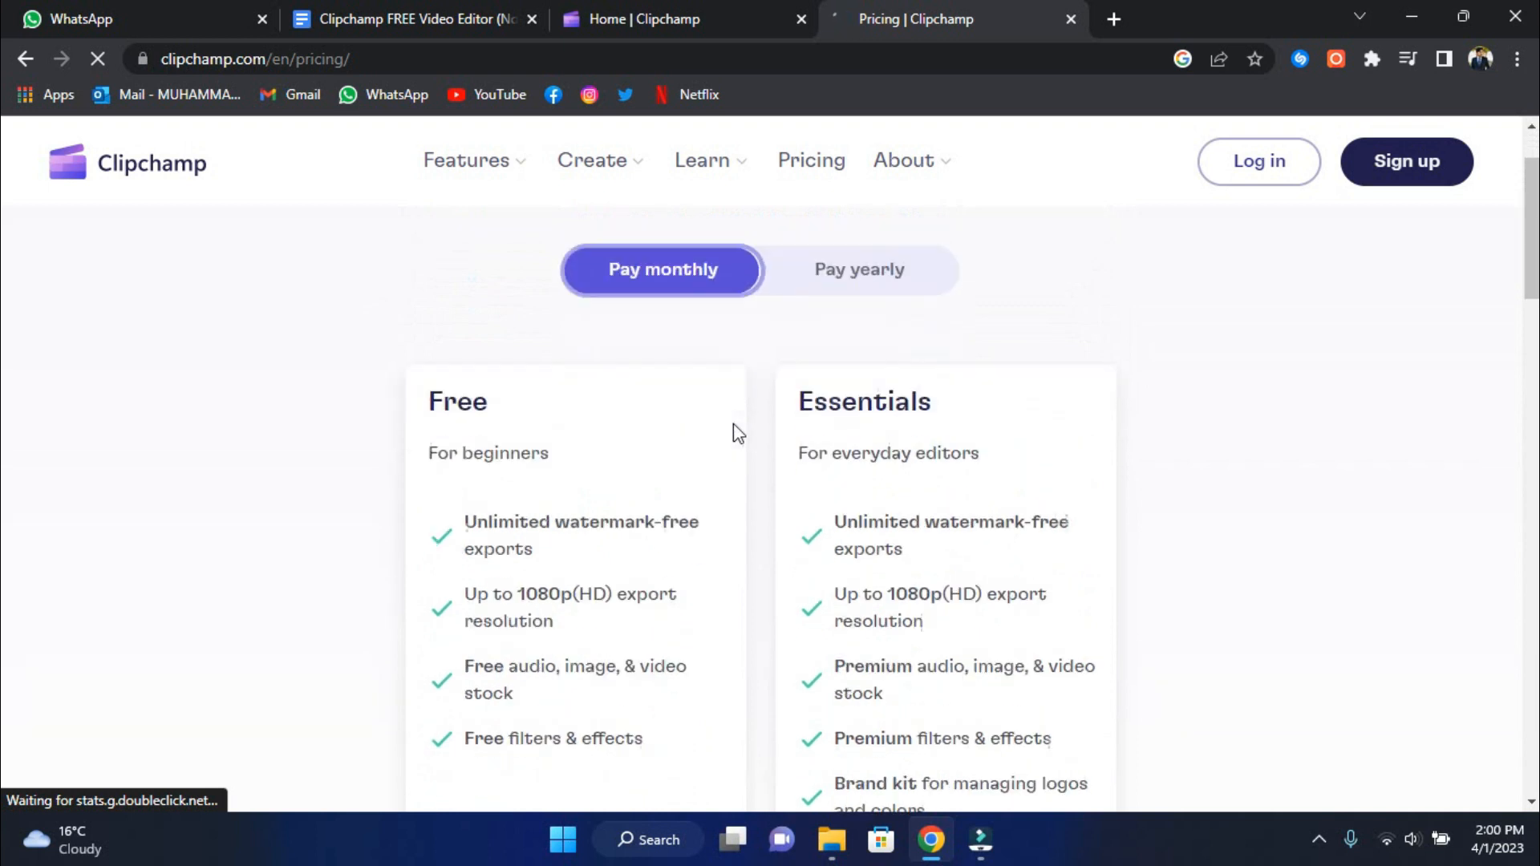
pyautogui.scroll(-5, 733, 425)
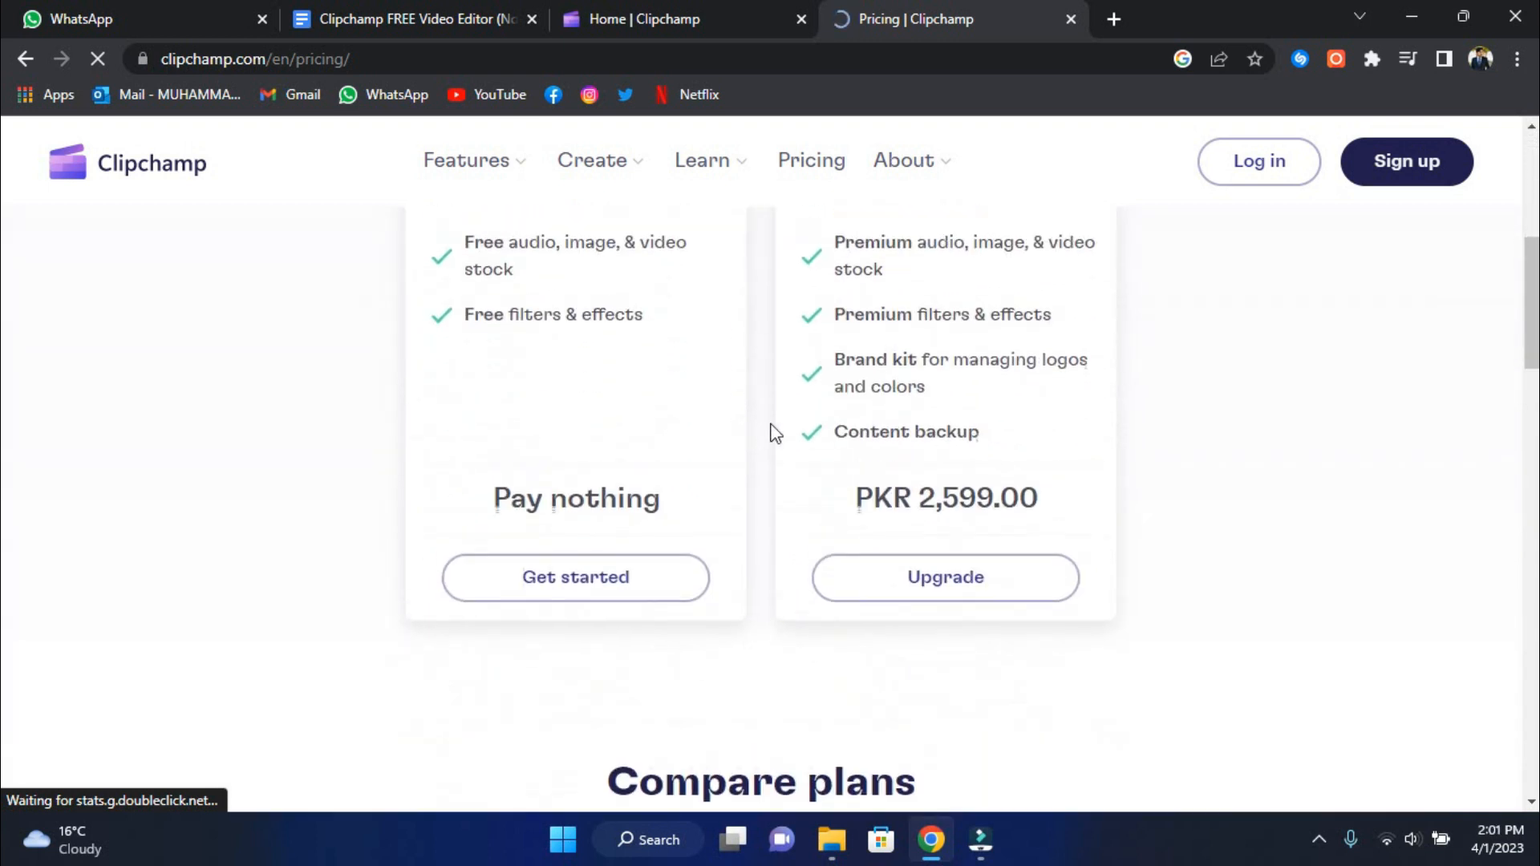
pyautogui.scroll(5, 775, 433)
pyautogui.scroll(-1, 836, 438)
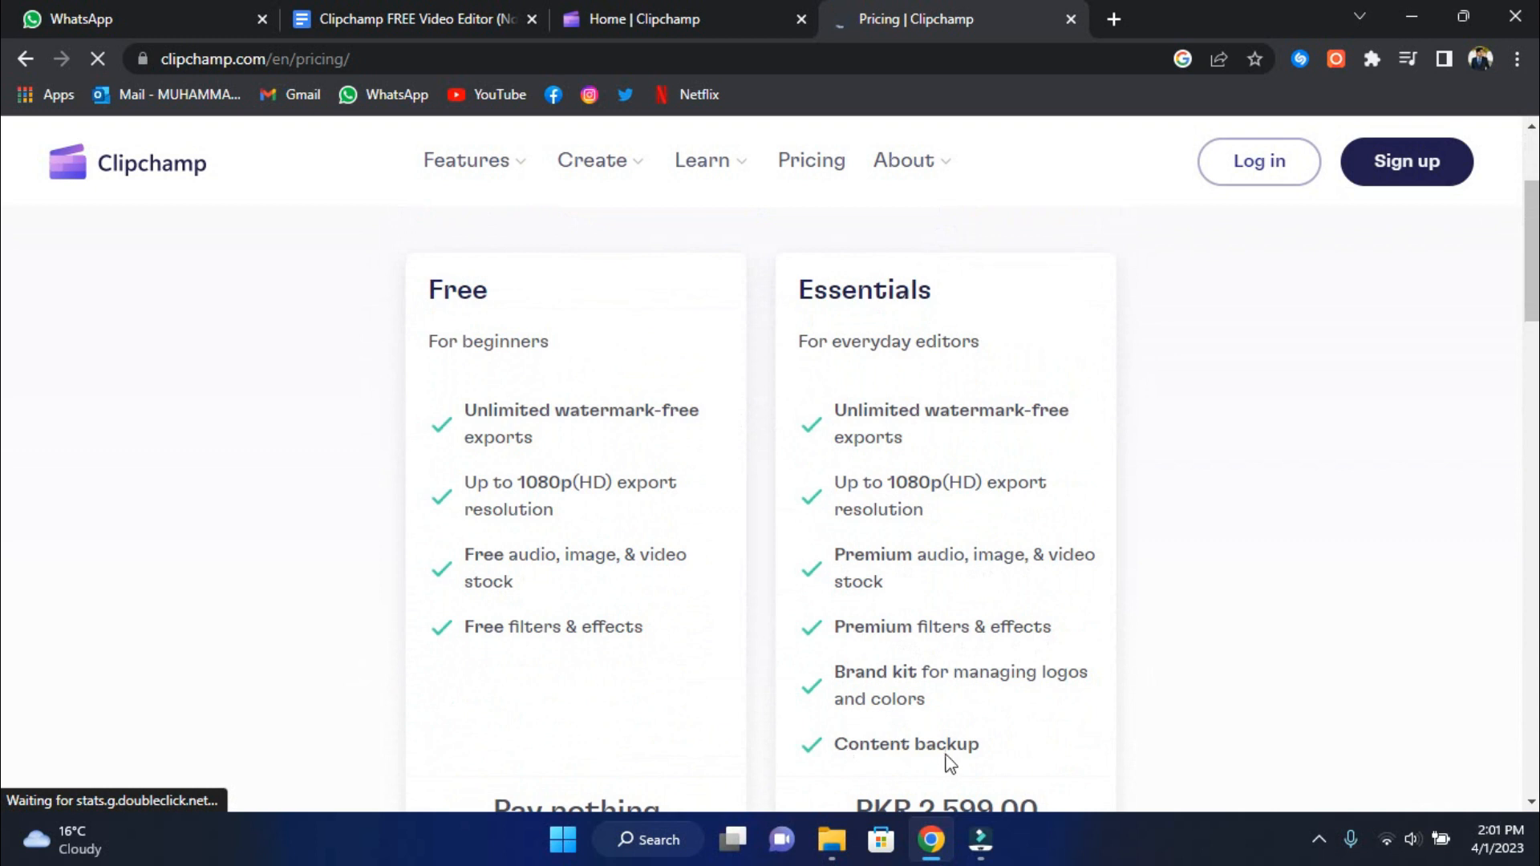
pyautogui.scroll(-5, 911, 546)
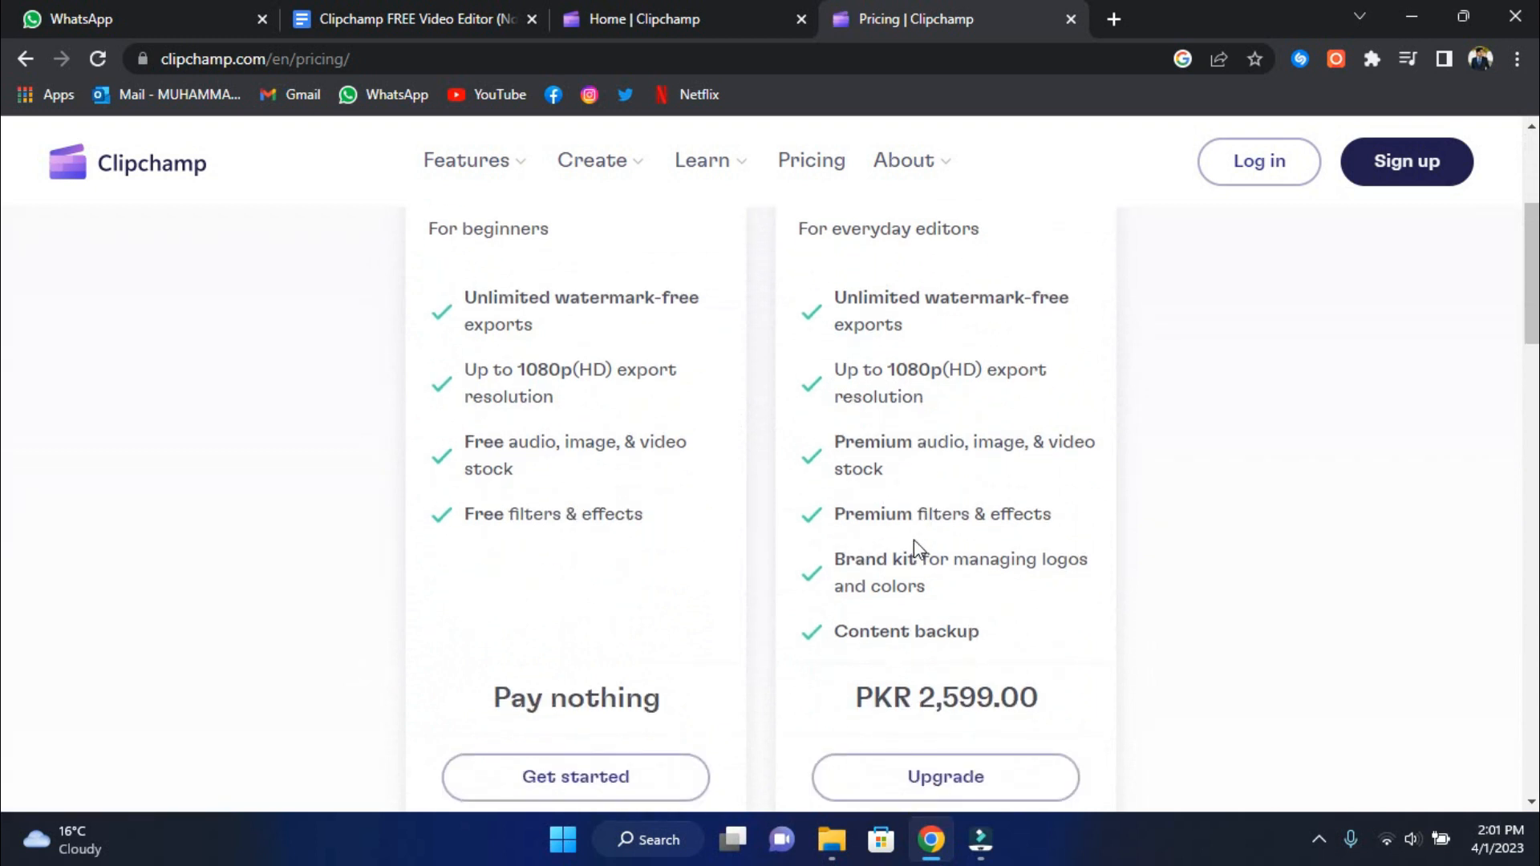
pyautogui.scroll(2, 969, 694)
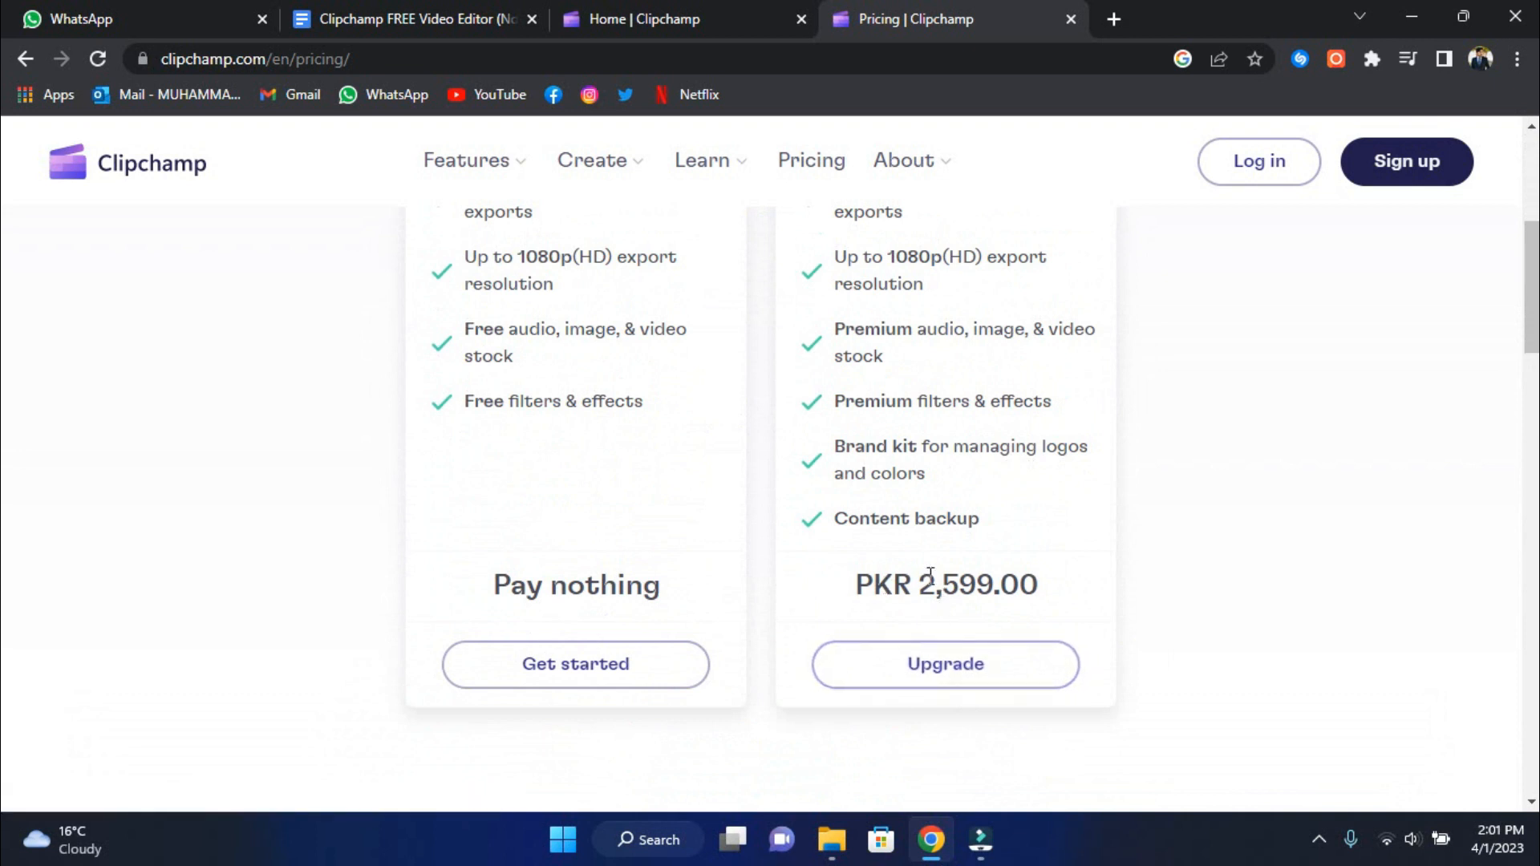
# - Show yearly billing to check the Essentials plan's annual price, and return to monthly billing to review its price again
pyautogui.scroll(2, 930, 572)
pyautogui.scroll(2, 930, 578)
pyautogui.click(842, 387)
pyautogui.scroll(-6, 922, 414)
pyautogui.scroll(1, 925, 415)
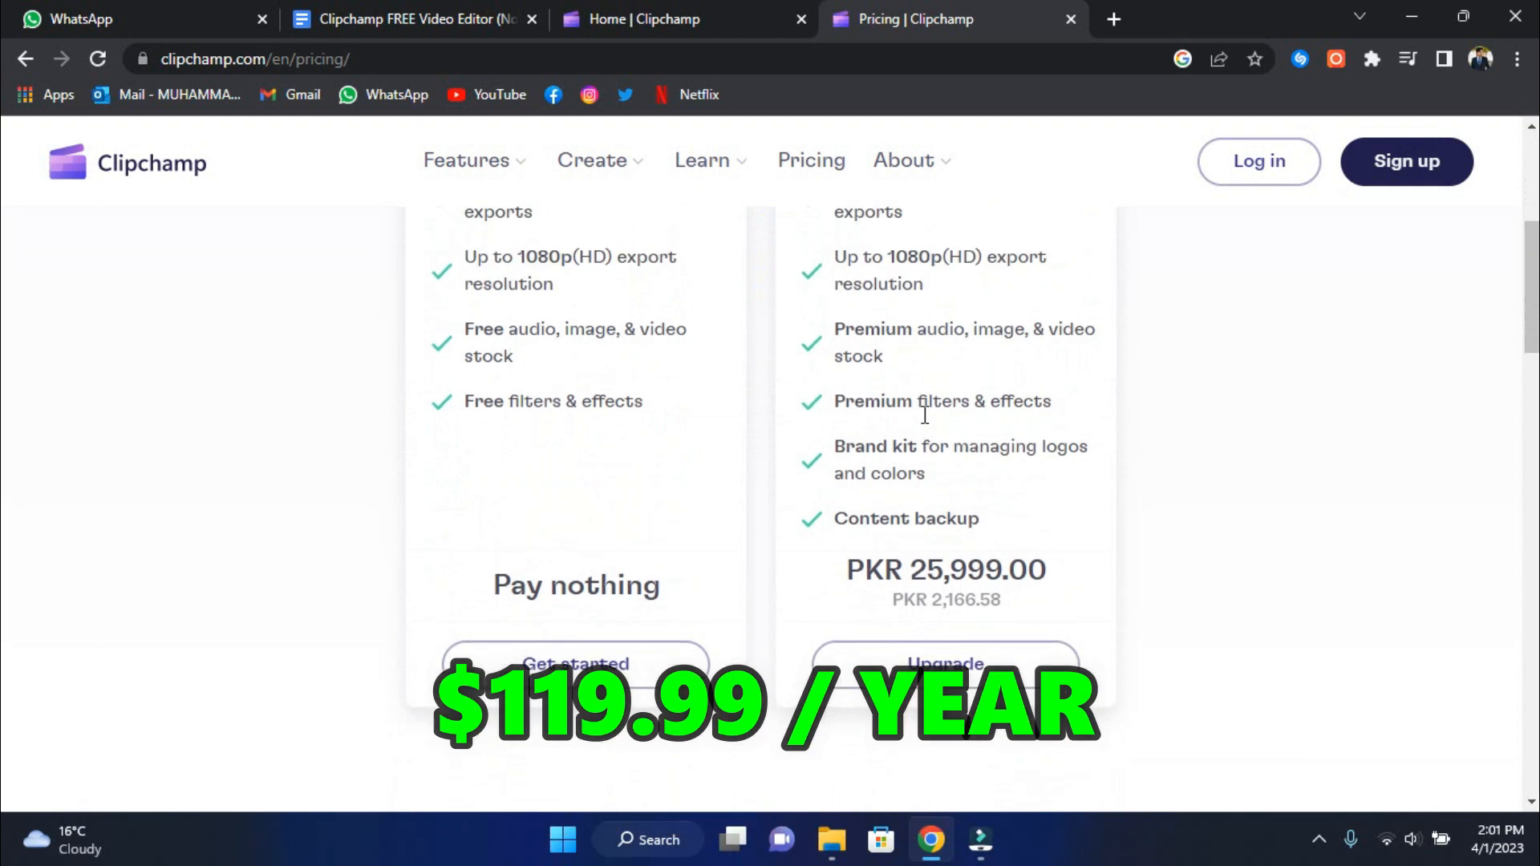
pyautogui.scroll(3, 925, 414)
pyautogui.click(706, 285)
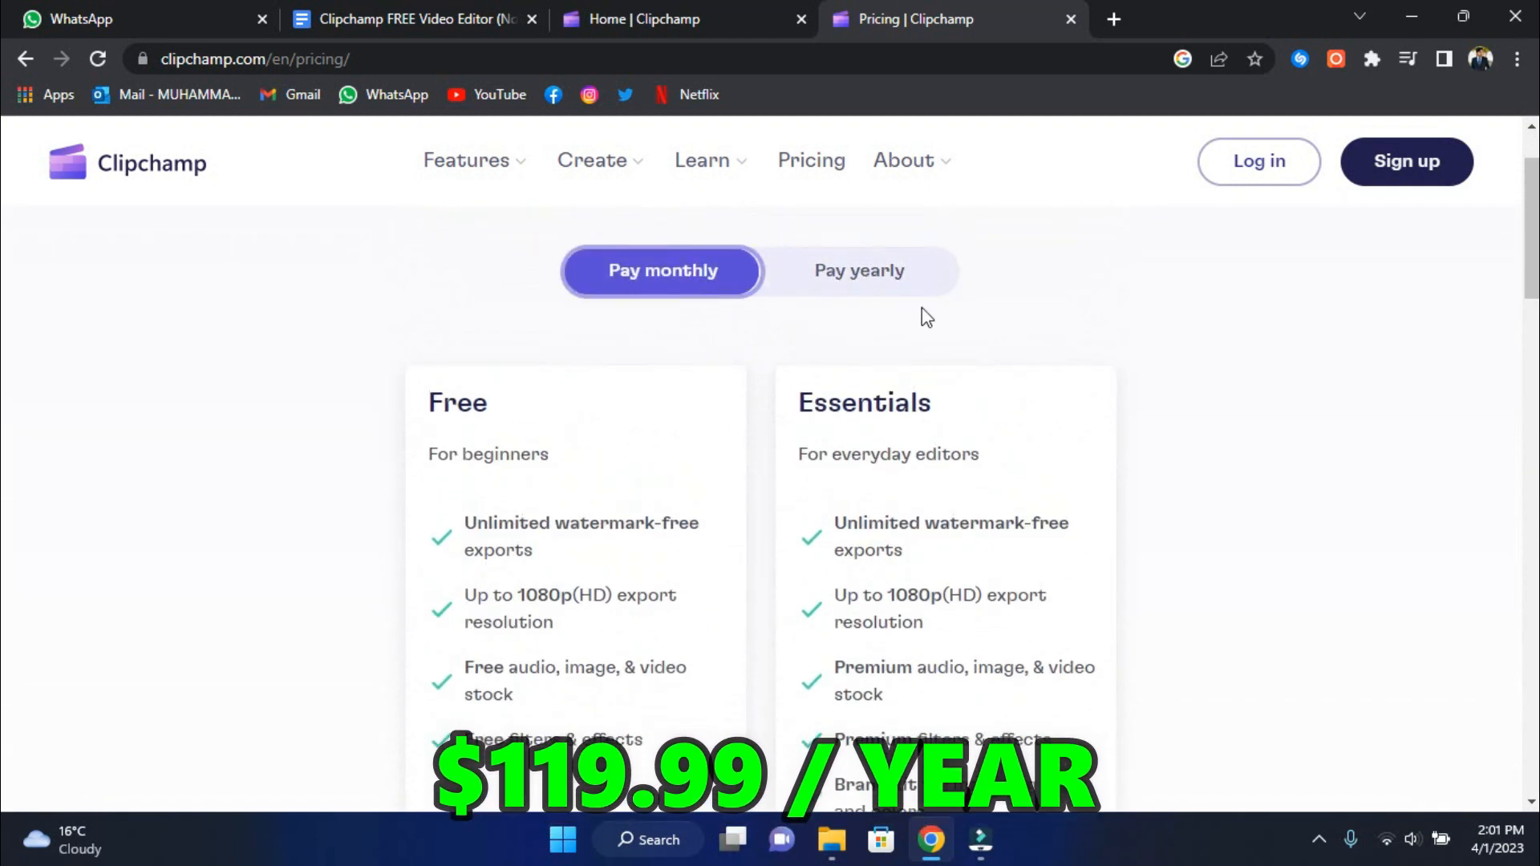
pyautogui.scroll(-2, 949, 371)
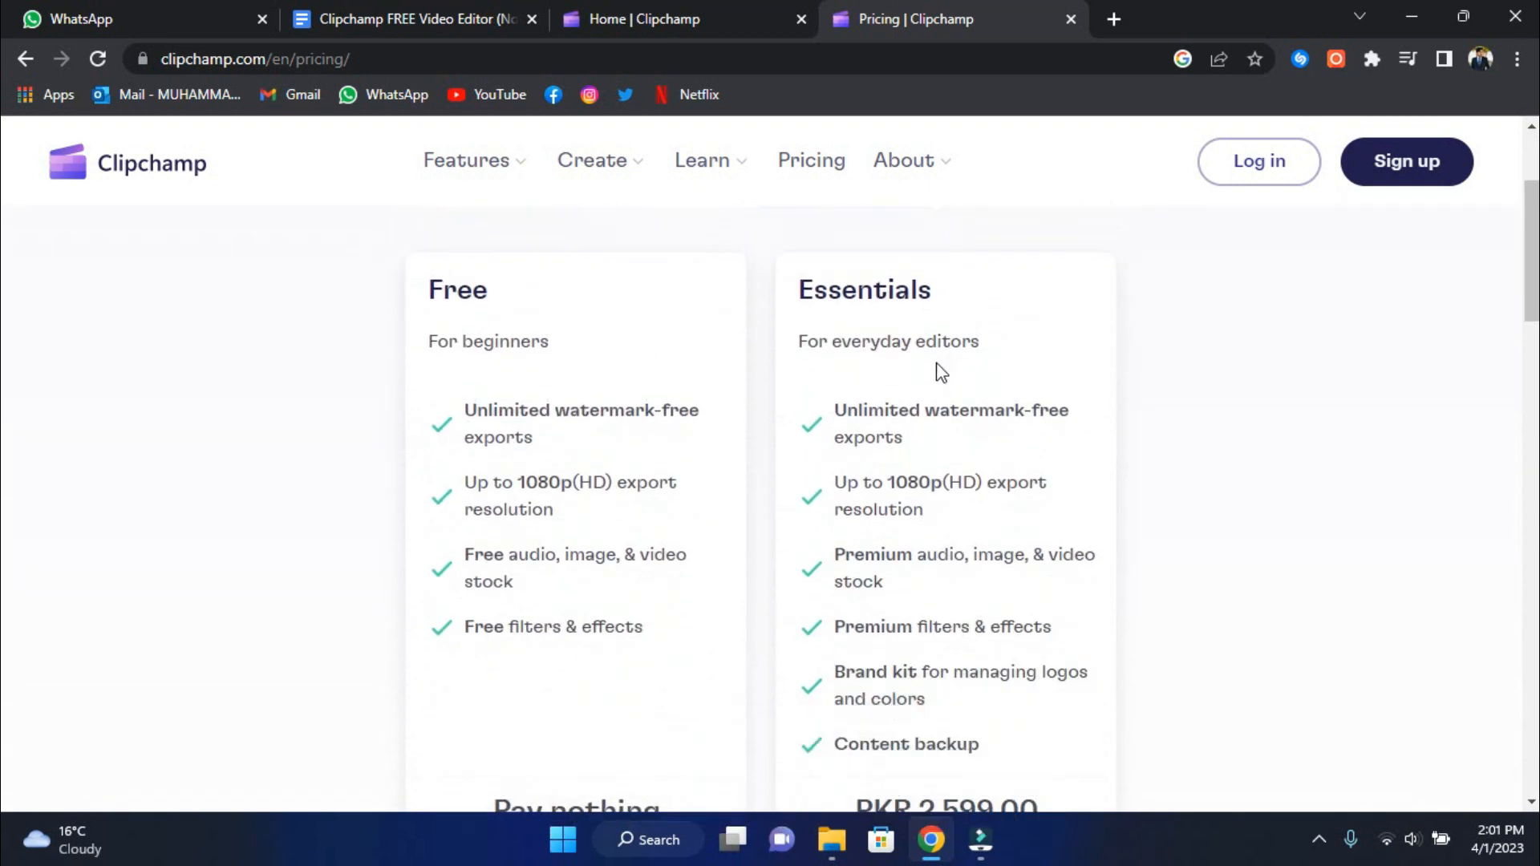
pyautogui.moveTo(893, 282)
pyautogui.scroll(-3, 901, 275)
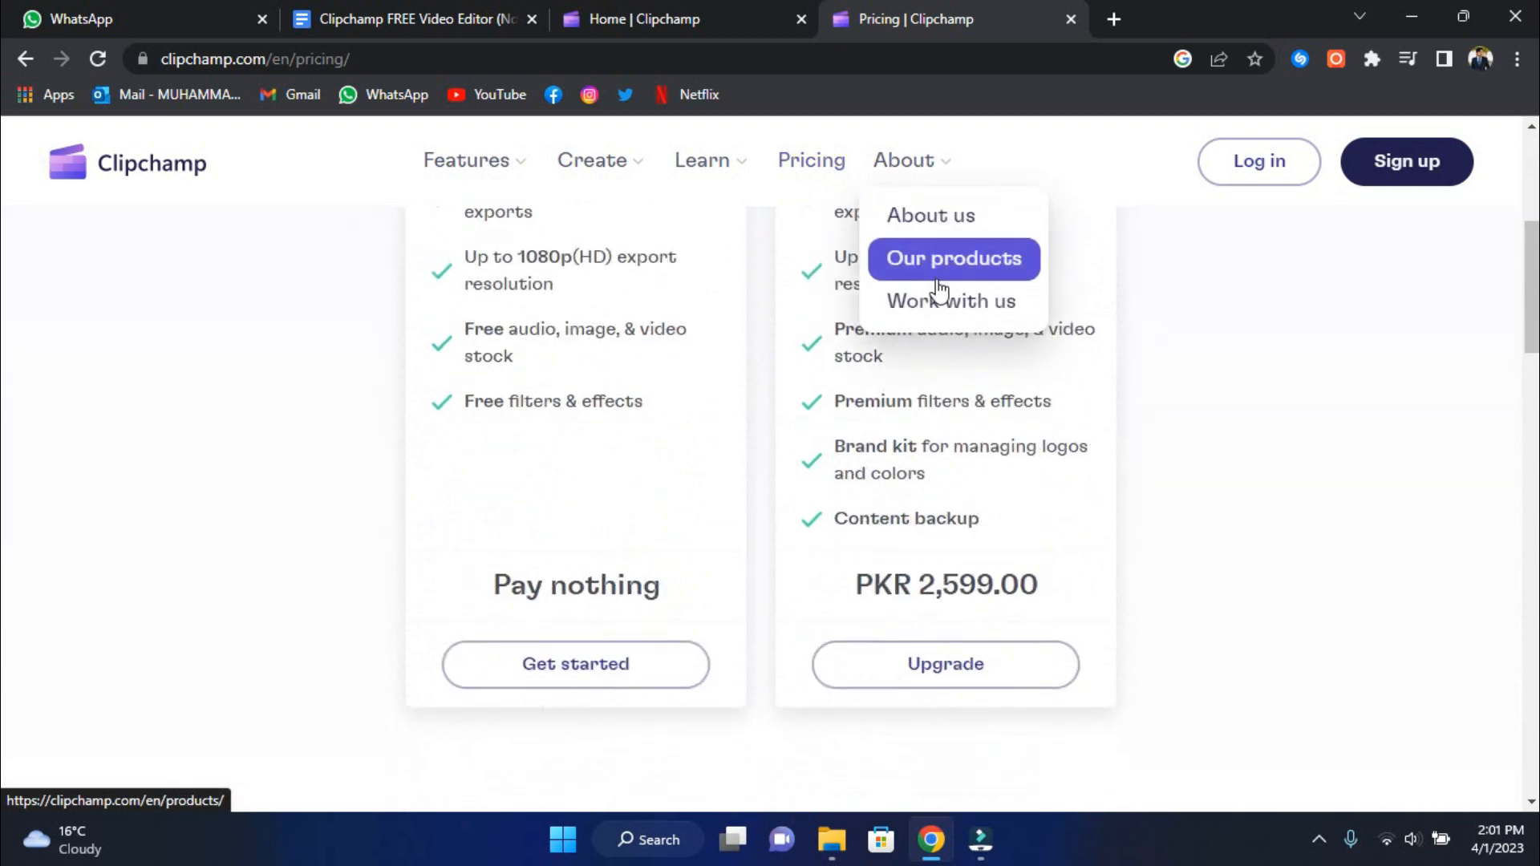